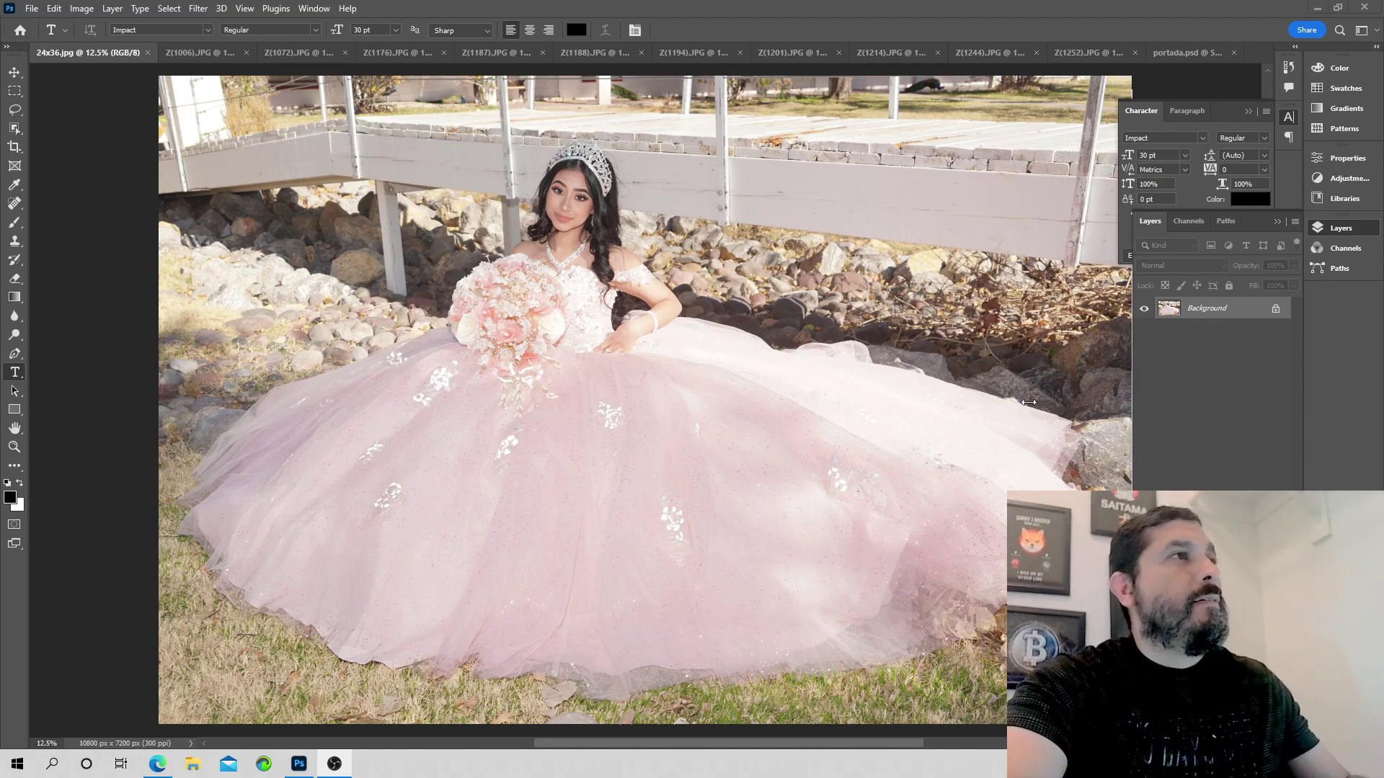
- Bring up the blank cover document portada.psd and collapse the Character settings covering the canvas
click(1174, 52)
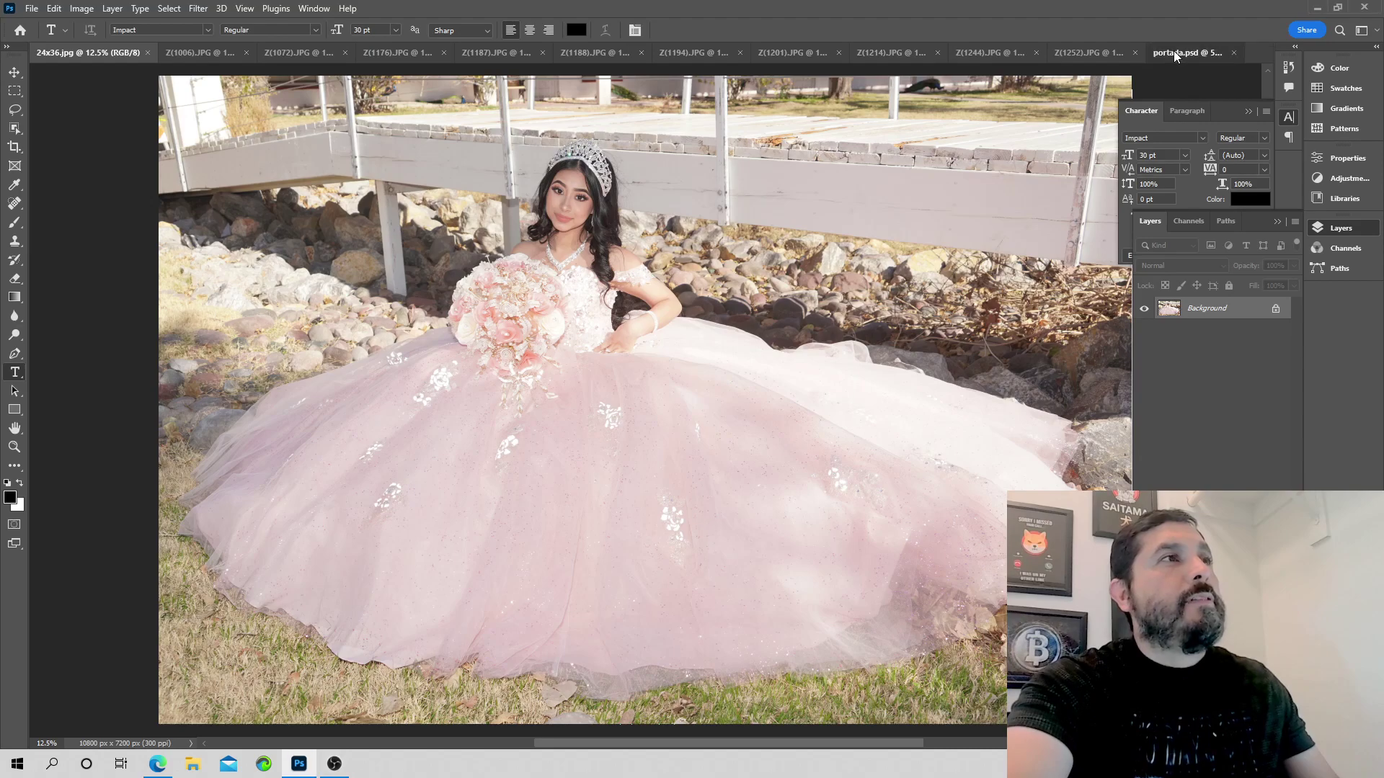
scroll(819, 349, down, 1)
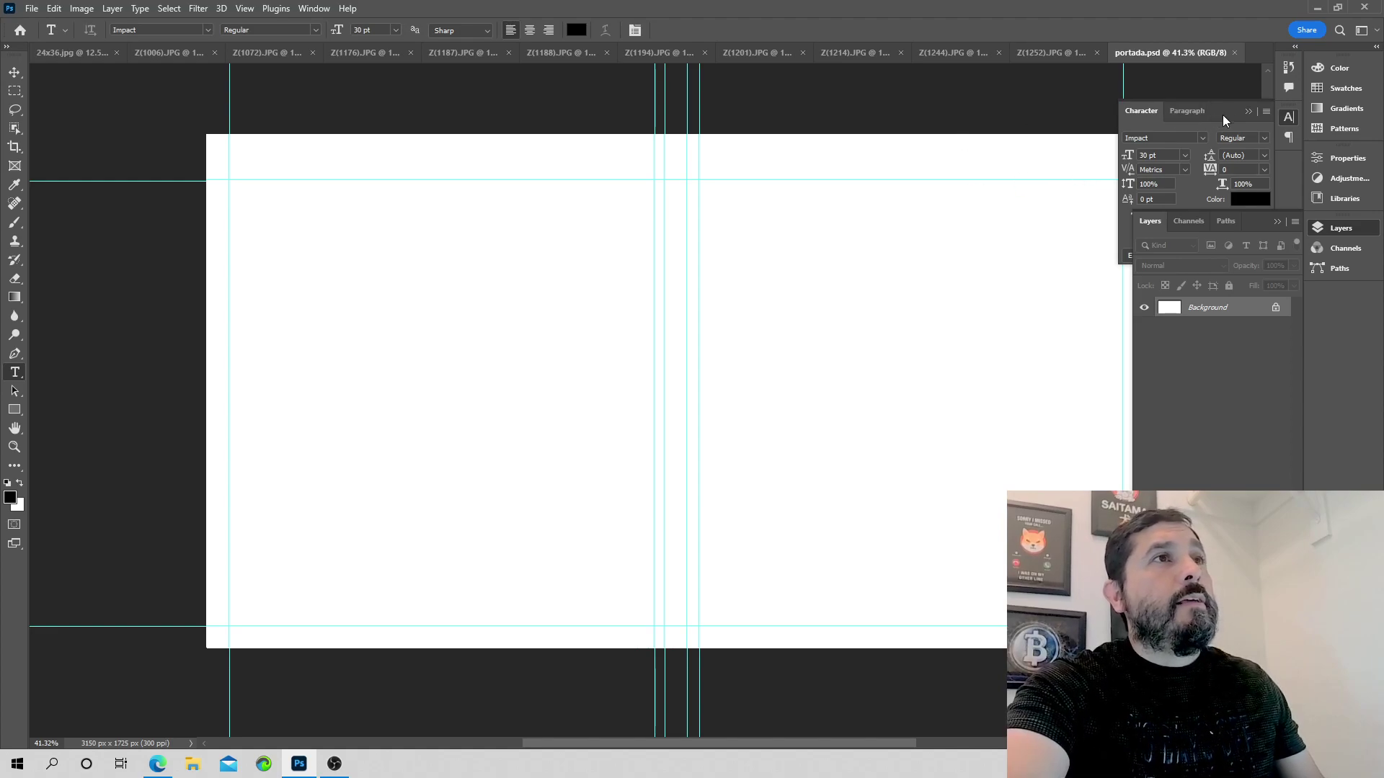
click(1248, 112)
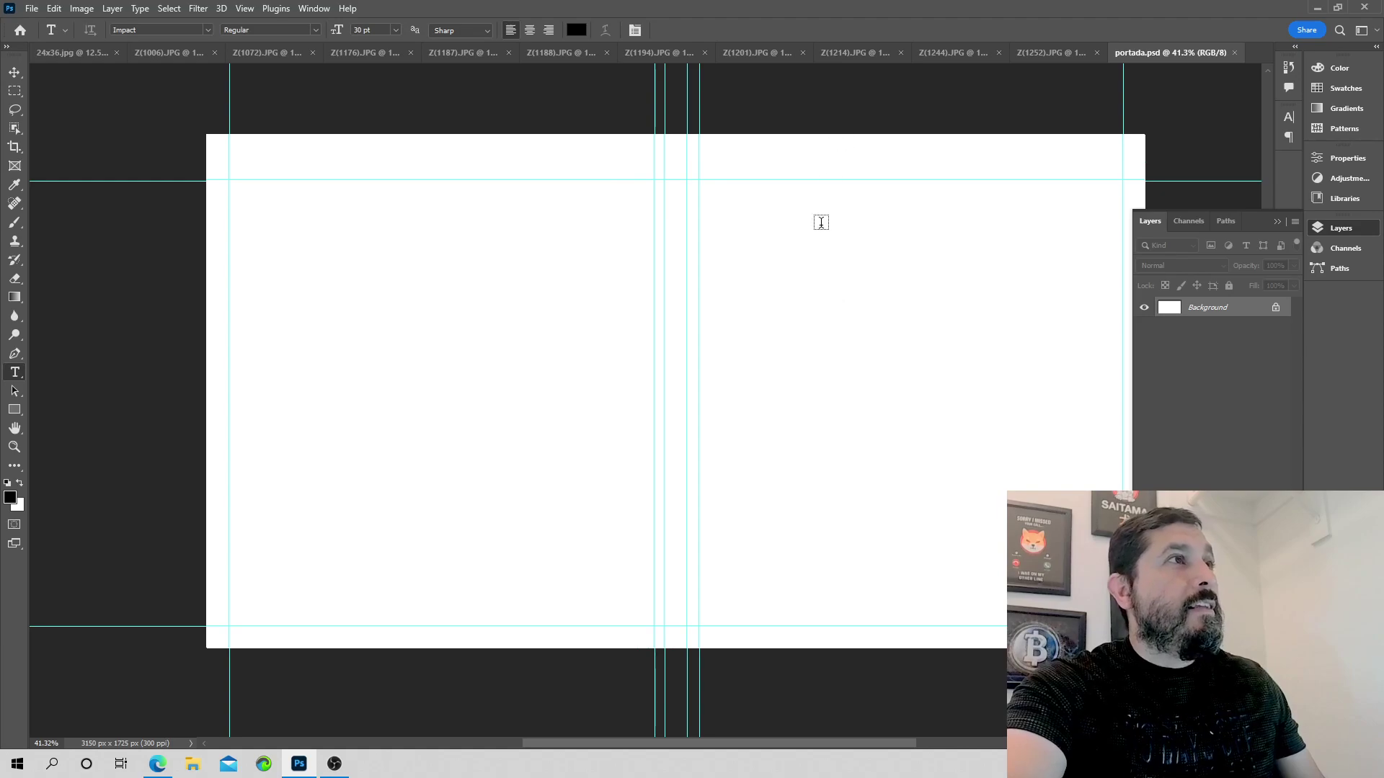
- Float Z(1214).JPG in its own window, copy the photo into portada.psd as a layer, and close the source photo
click(1040, 58)
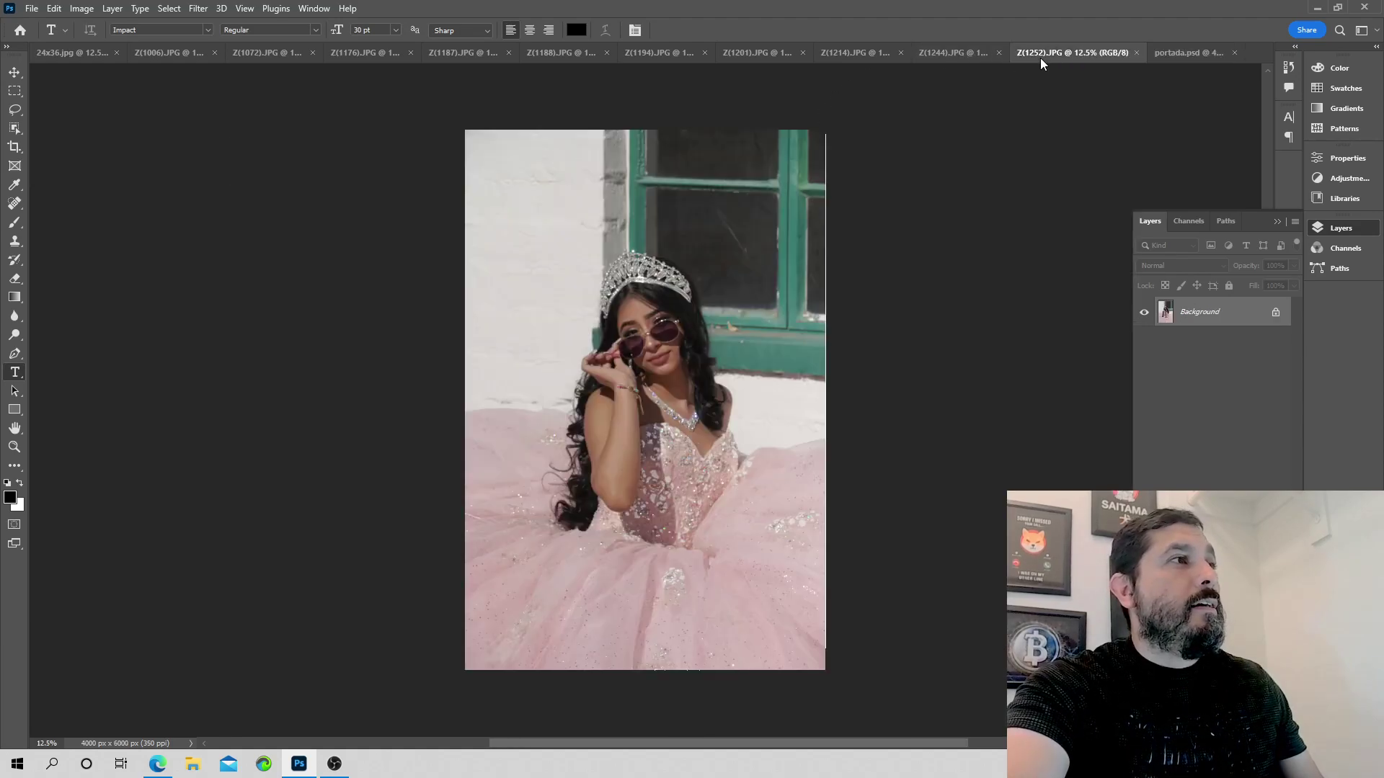
click(950, 50)
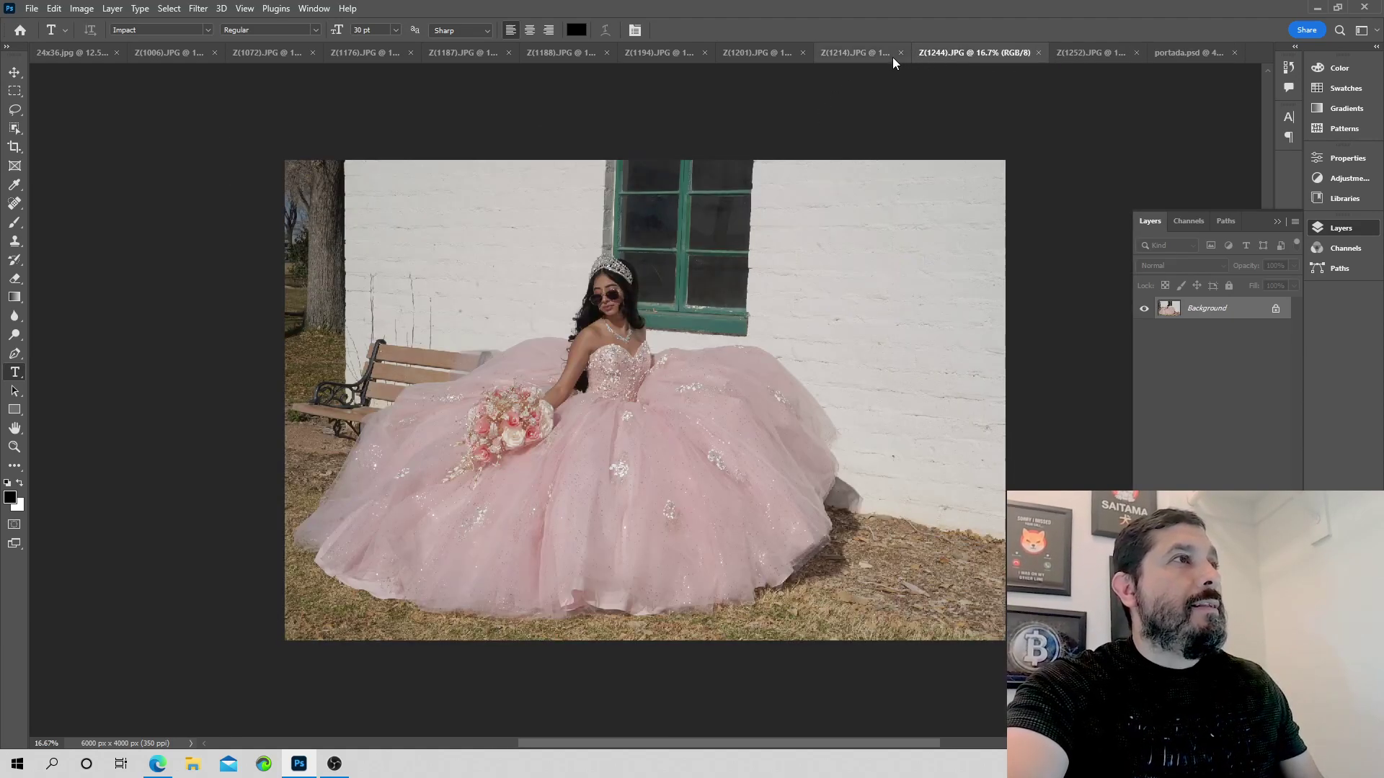
click(842, 55)
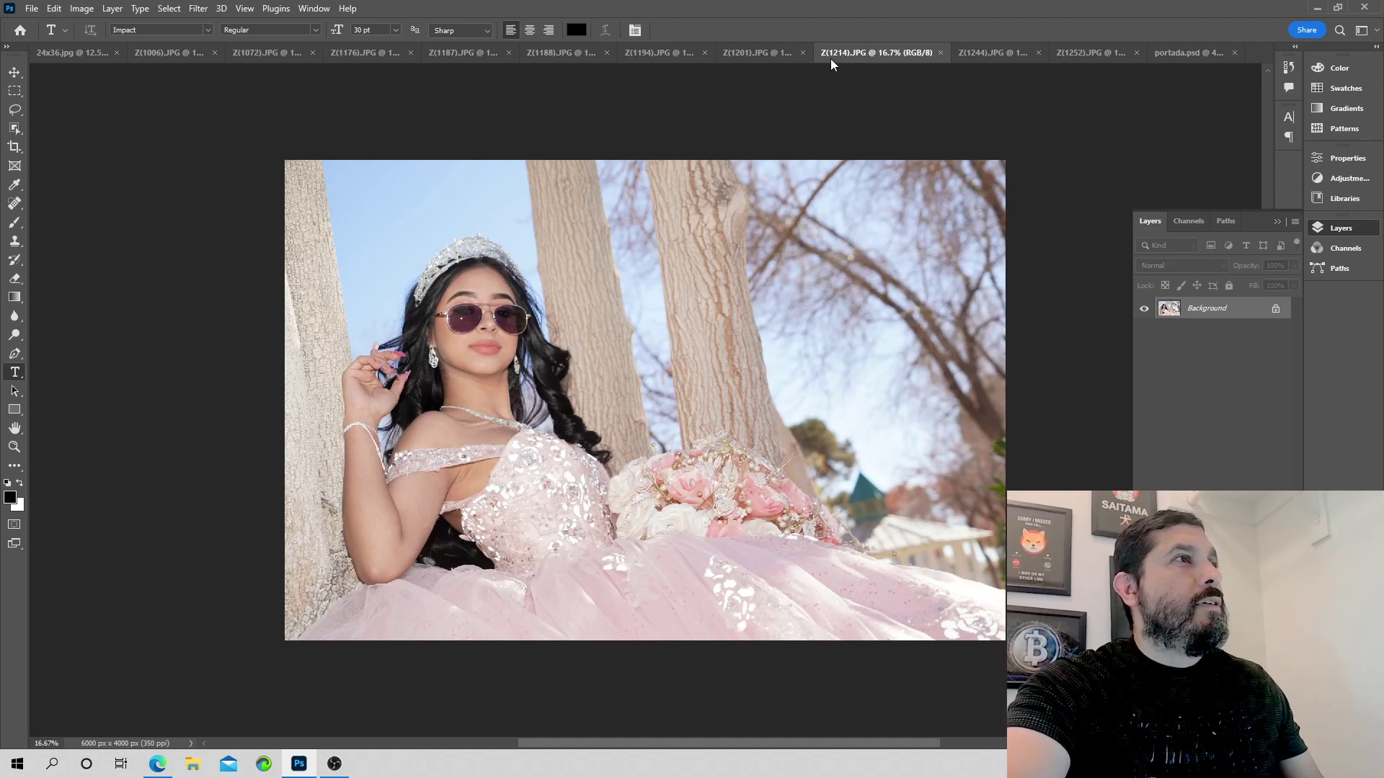
drag(862, 55, 846, 102)
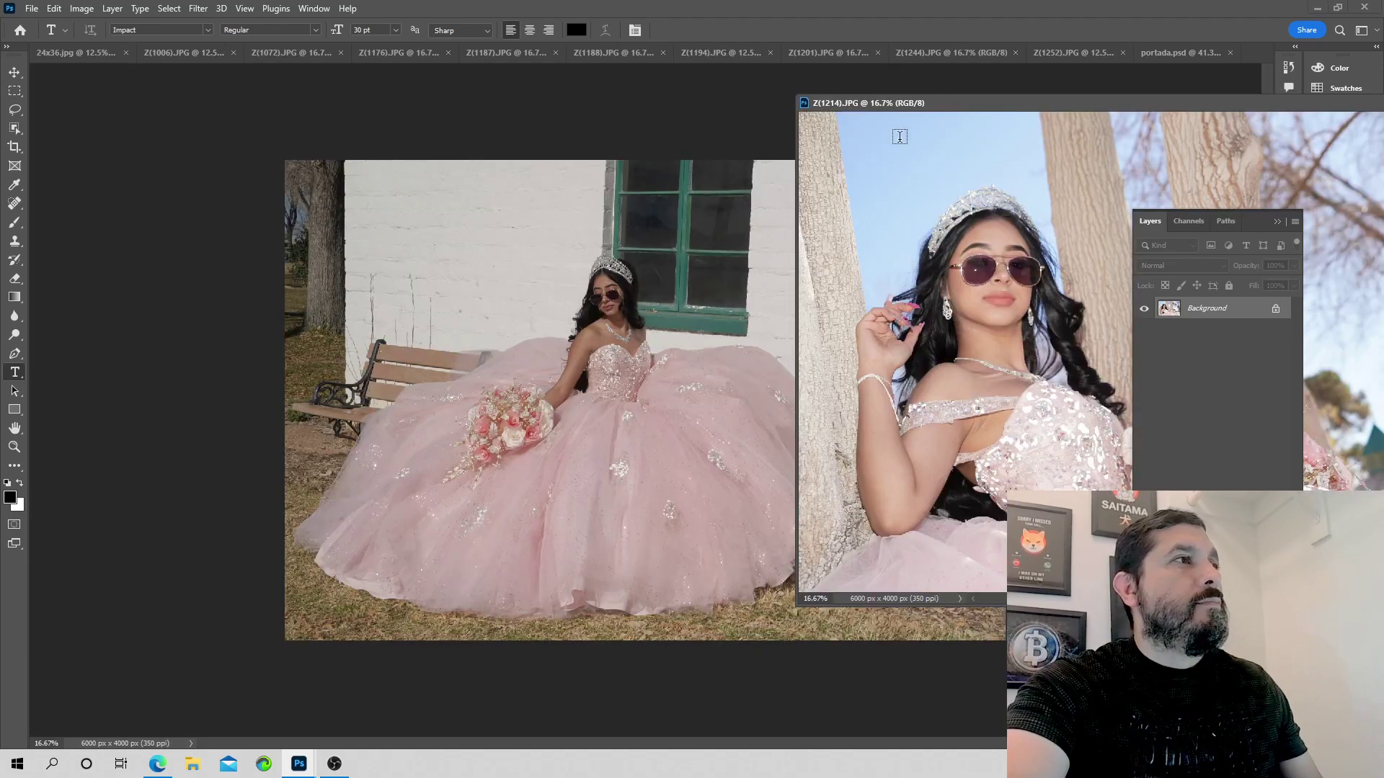
click(1153, 49)
drag(1074, 101, 1035, 97)
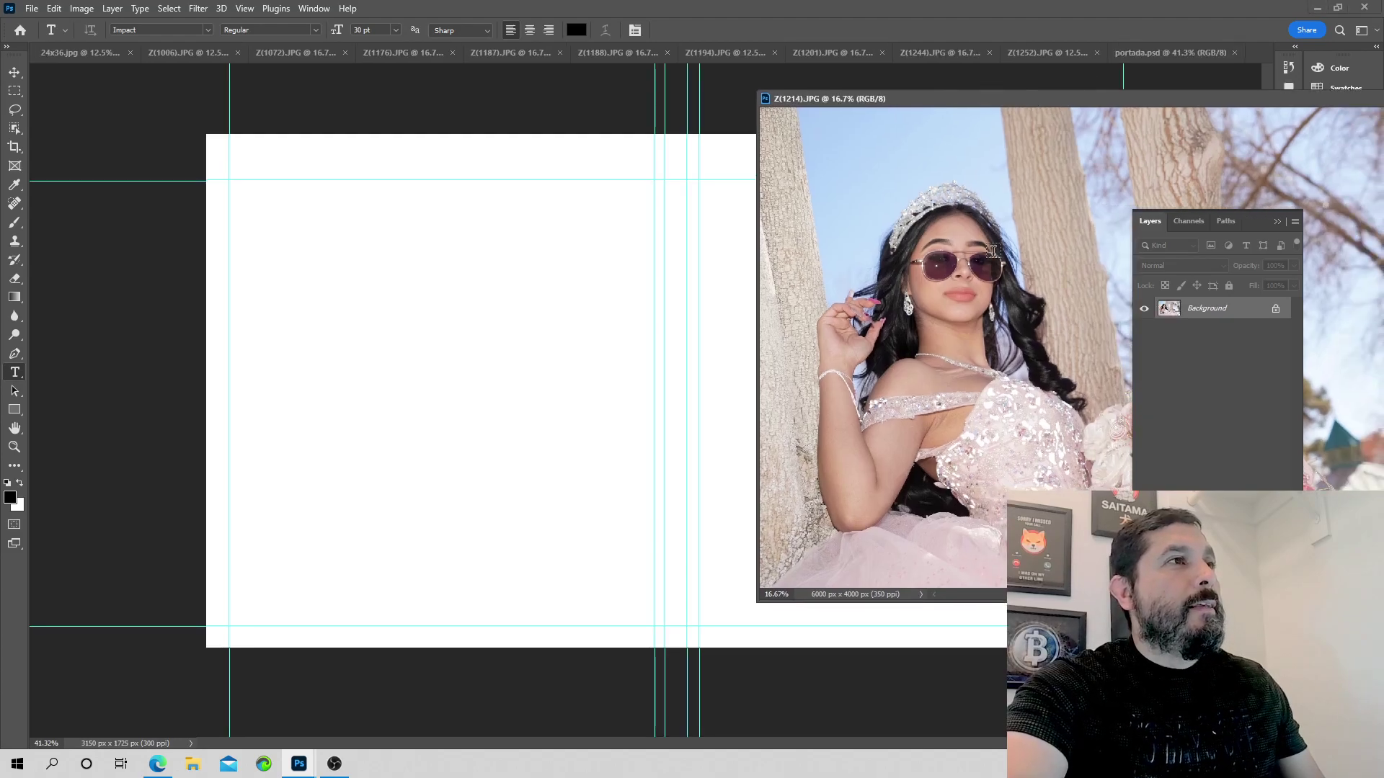
drag(988, 261, 460, 401)
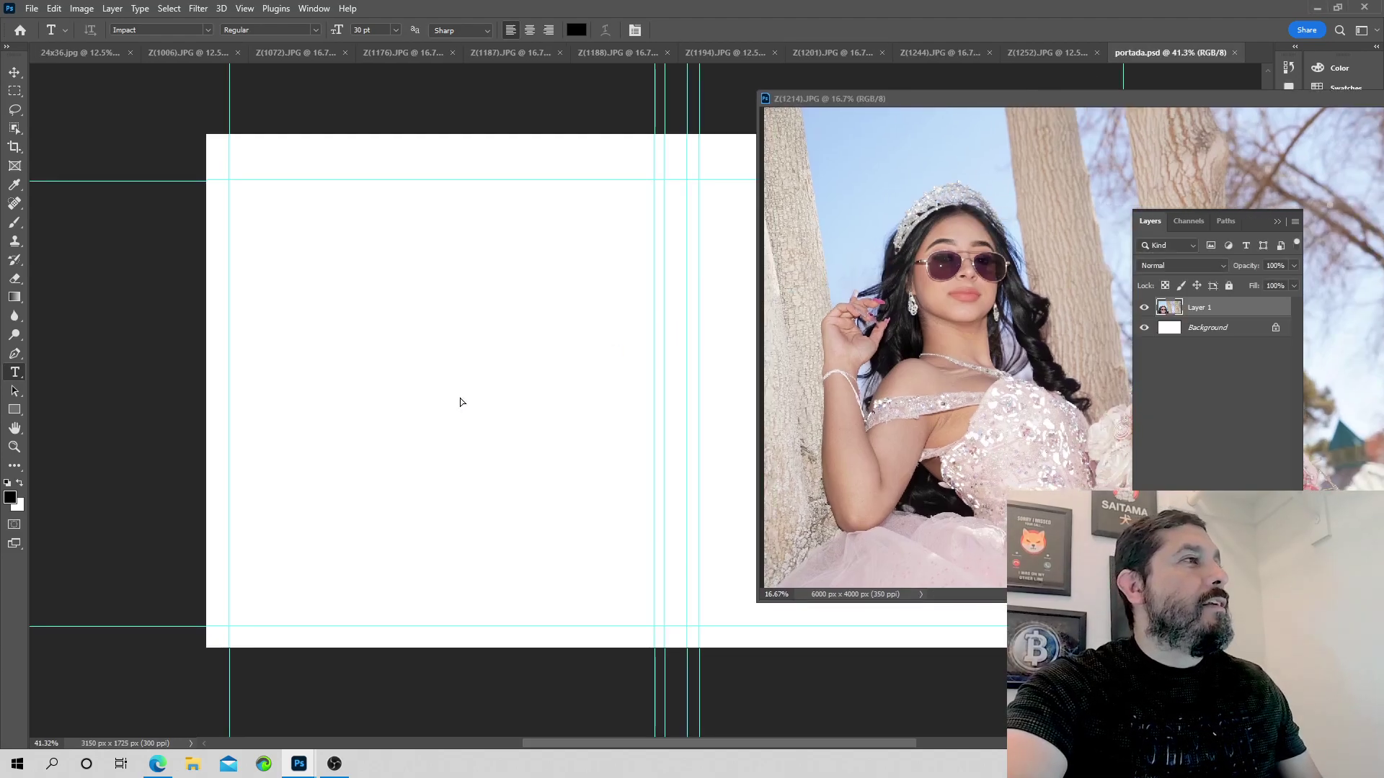
double_click(1050, 102)
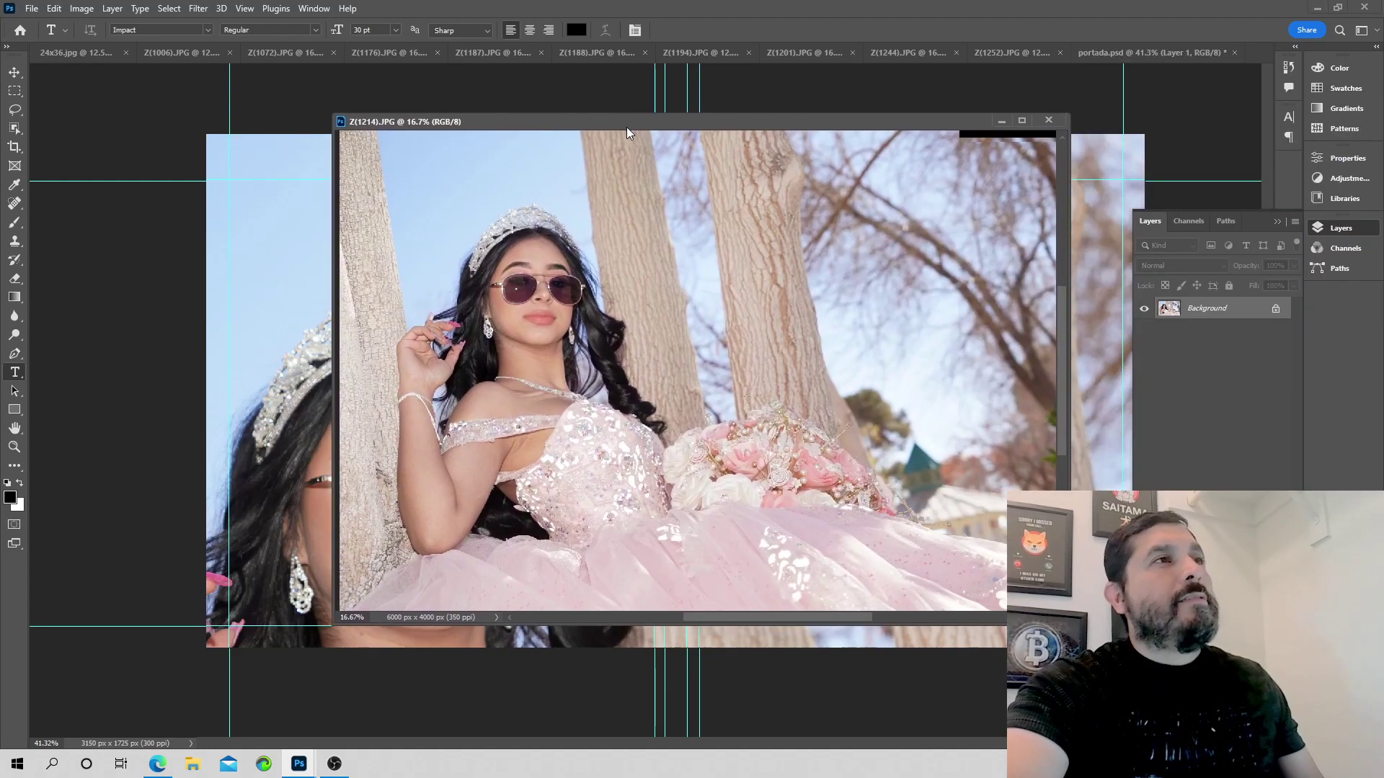
click(1049, 120)
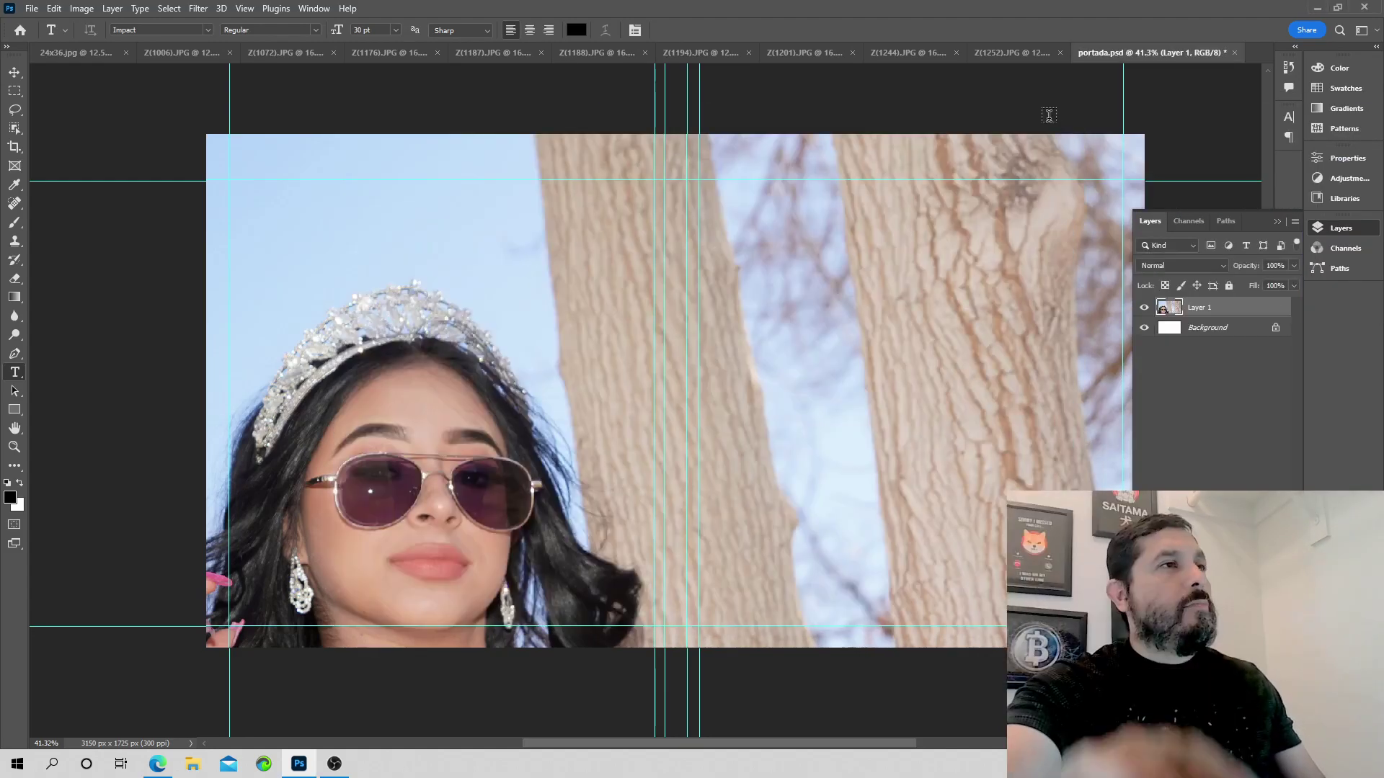
- Scale down the tree portrait layer and position it to fill the cover, with the girl on the left half and the bouquet right of the spine
scroll(1031, 288, down, 2)
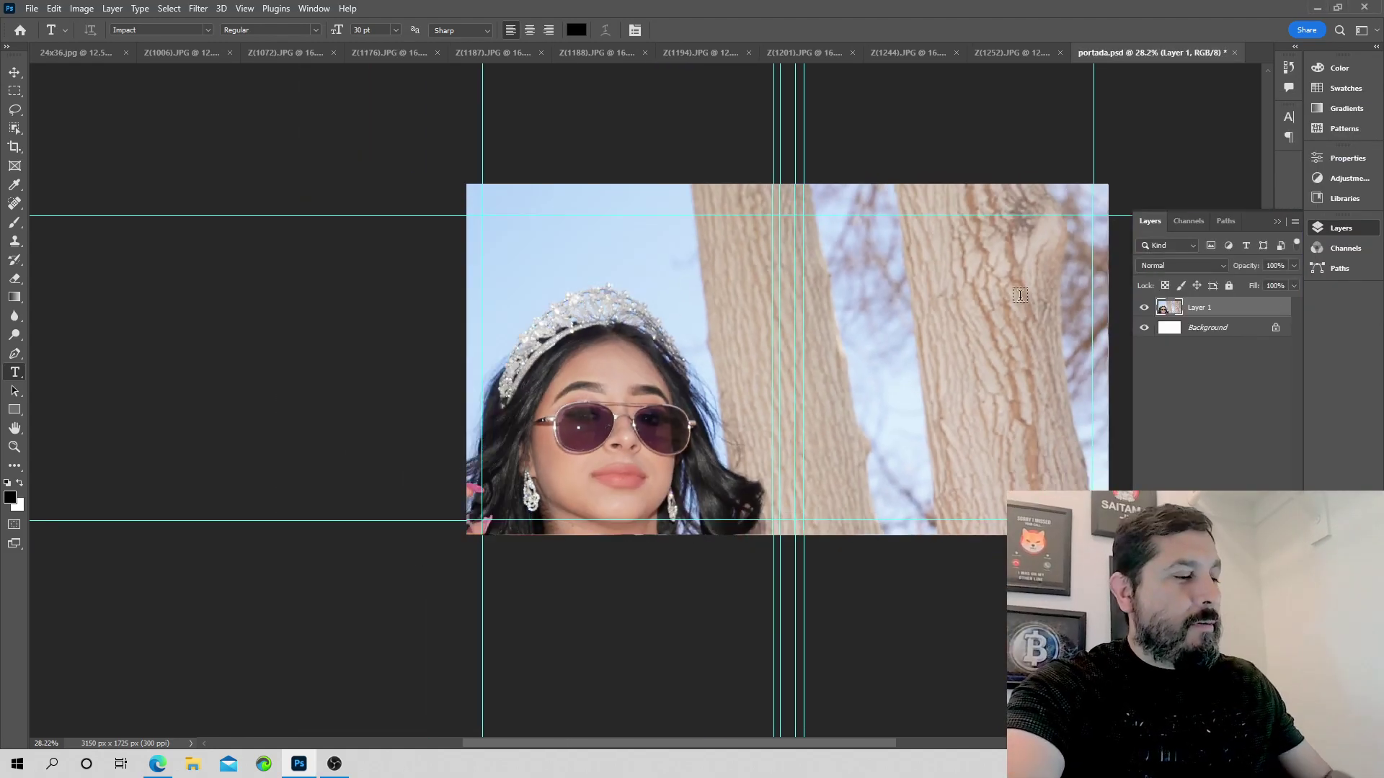
key(ctrl+t)
drag(837, 247, 627, 356)
drag(61, 264, 531, 425)
drag(575, 615, 502, 173)
key(t)
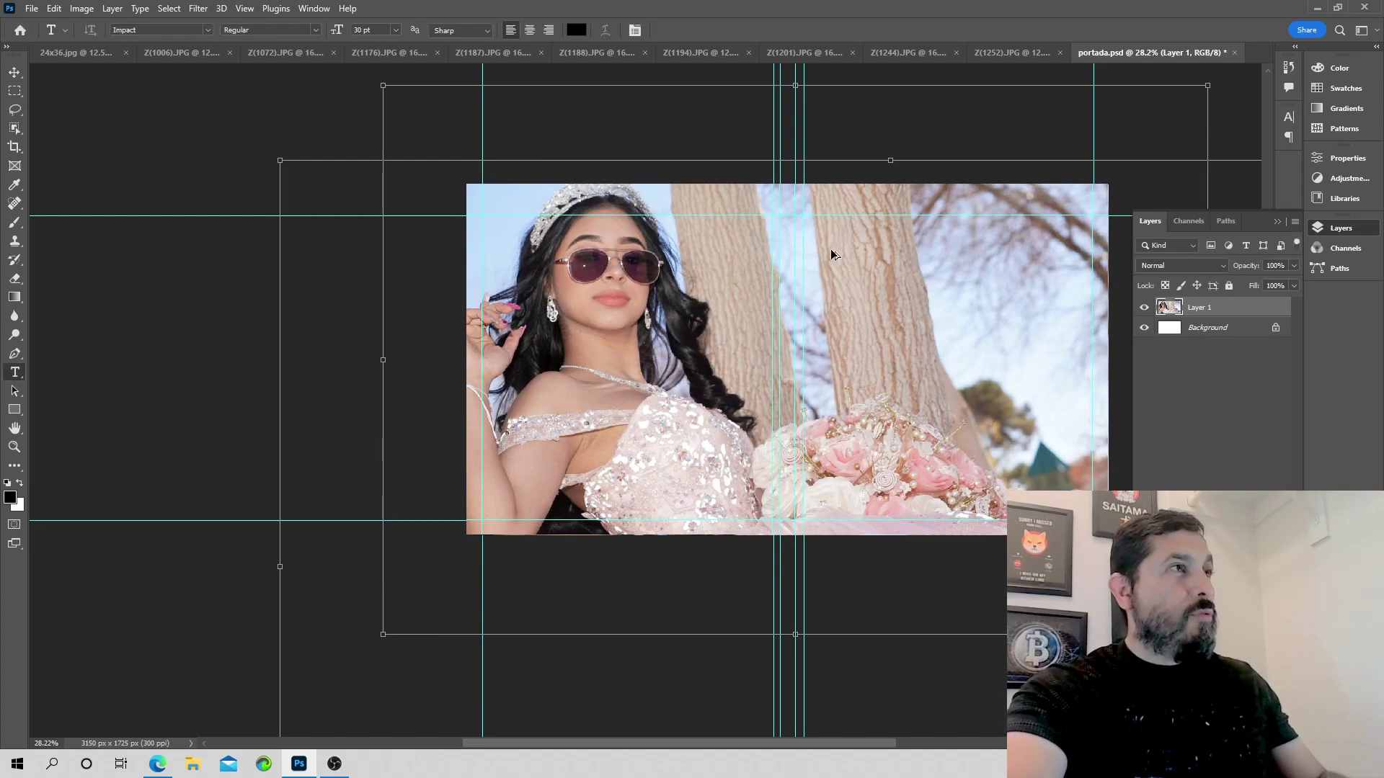
scroll(831, 254, down, 2)
scroll(829, 259, down, 1)
scroll(822, 269, up, 2)
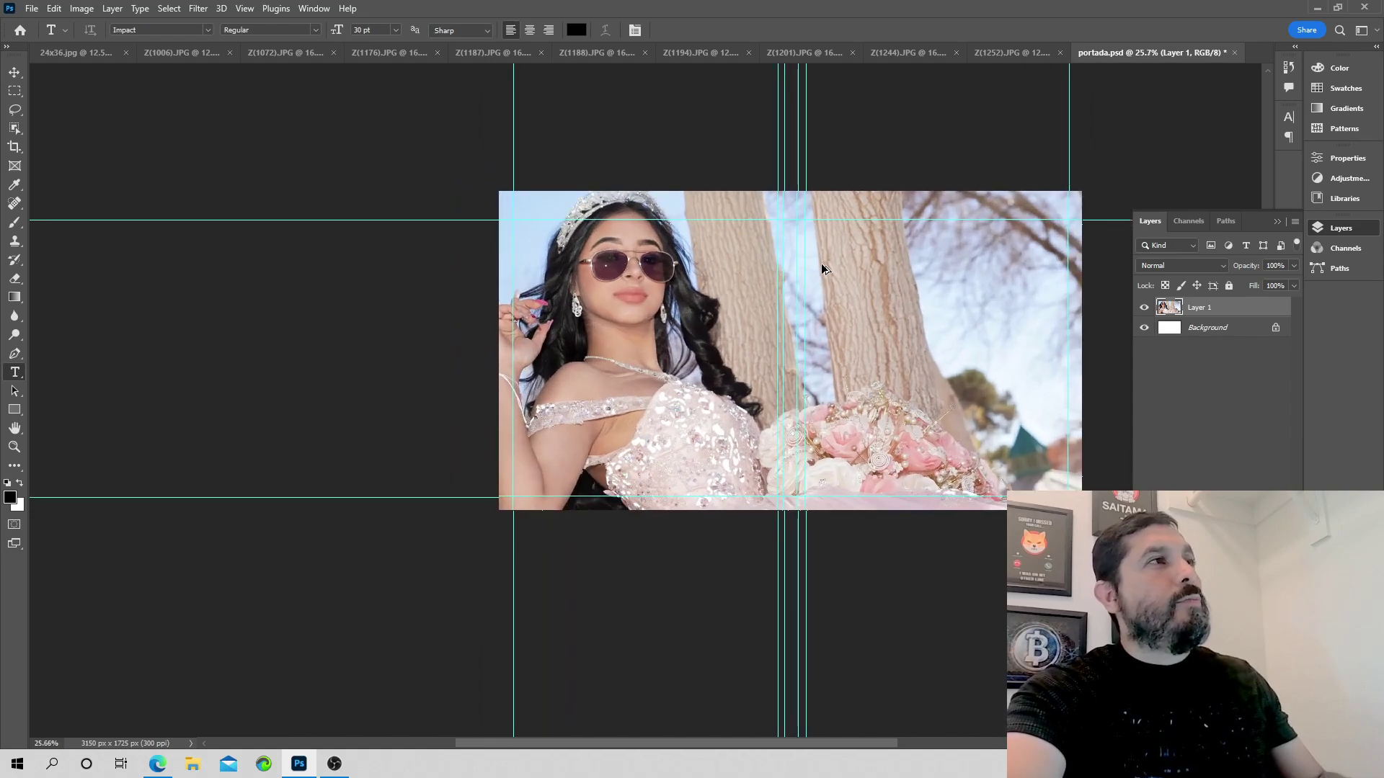
scroll(824, 269, up, 2)
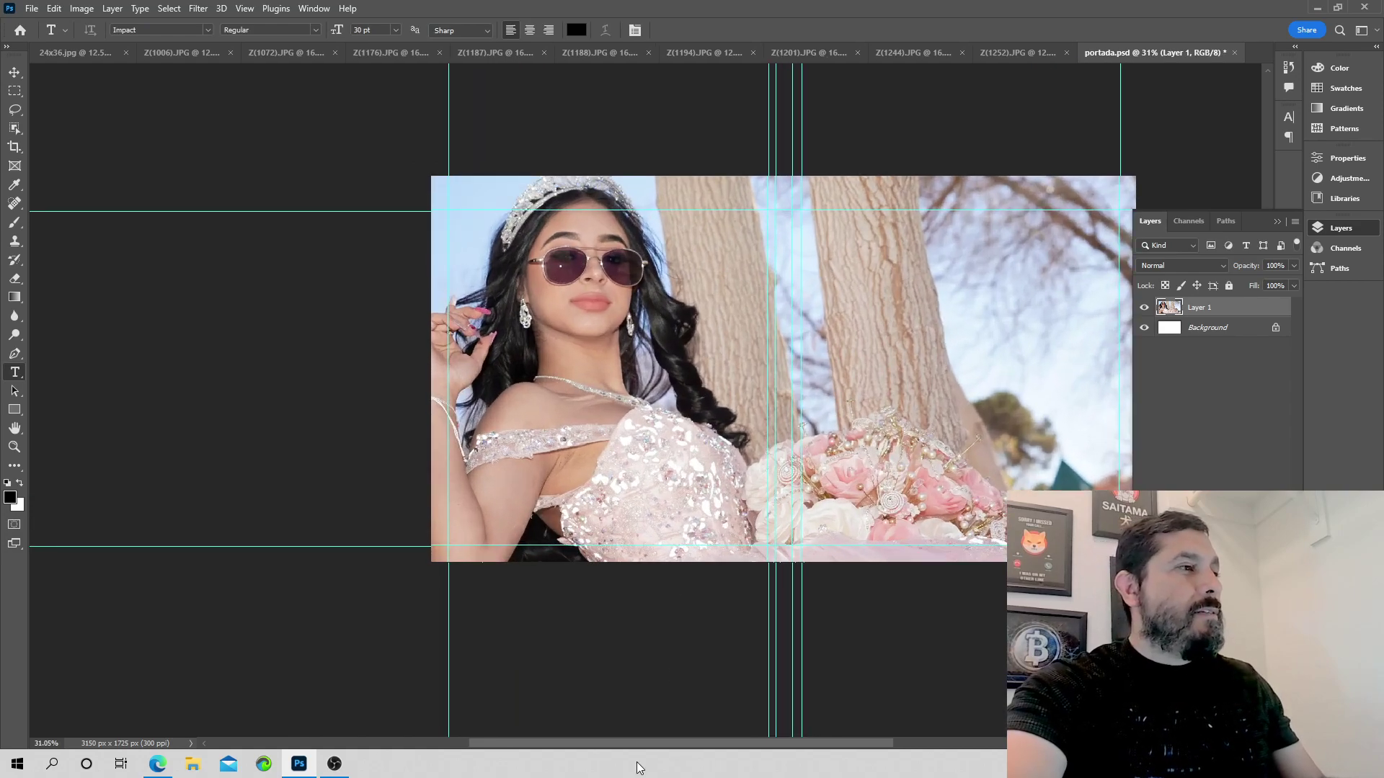
drag(638, 746, 704, 744)
scroll(711, 452, up, 1)
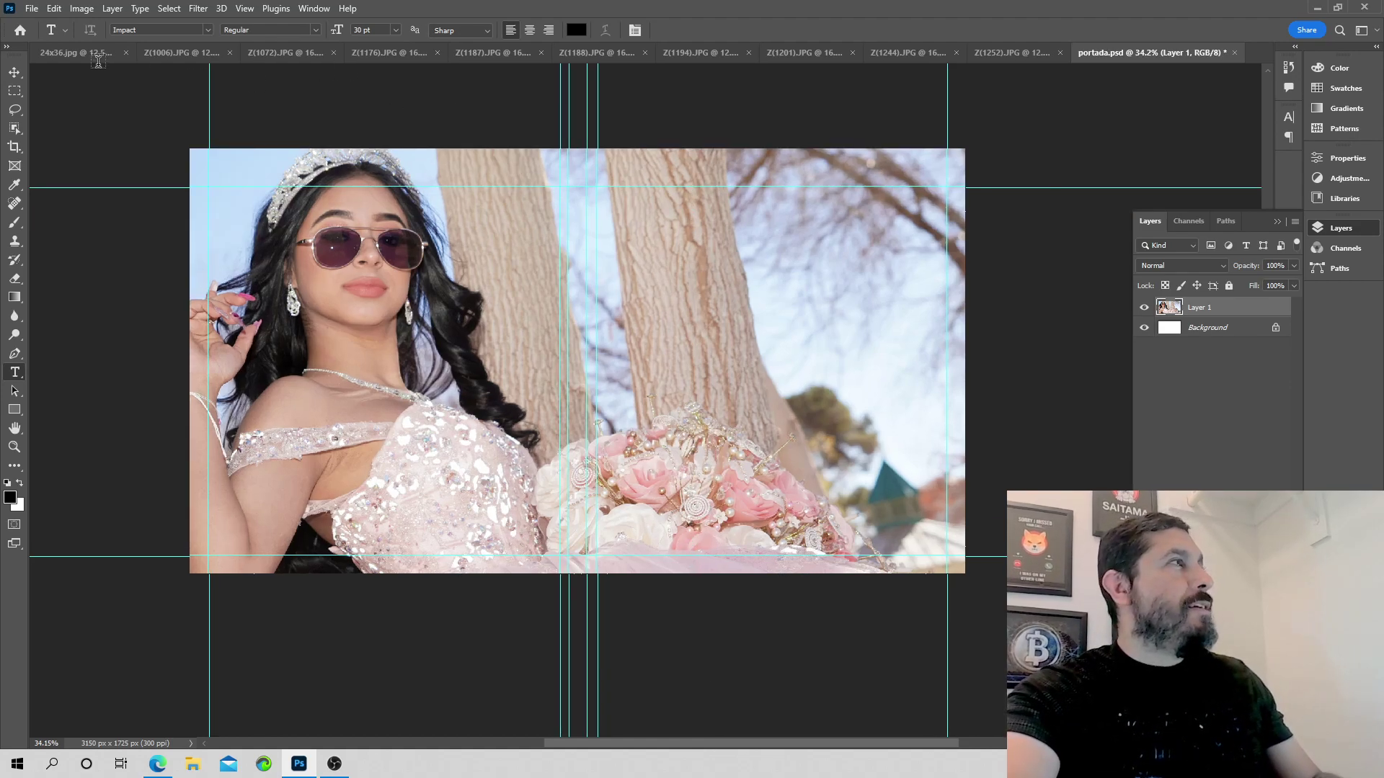
- Go through the open photos and close Z(1176).JPG, Z(1188).JPG and Z(1201).JPG
click(78, 53)
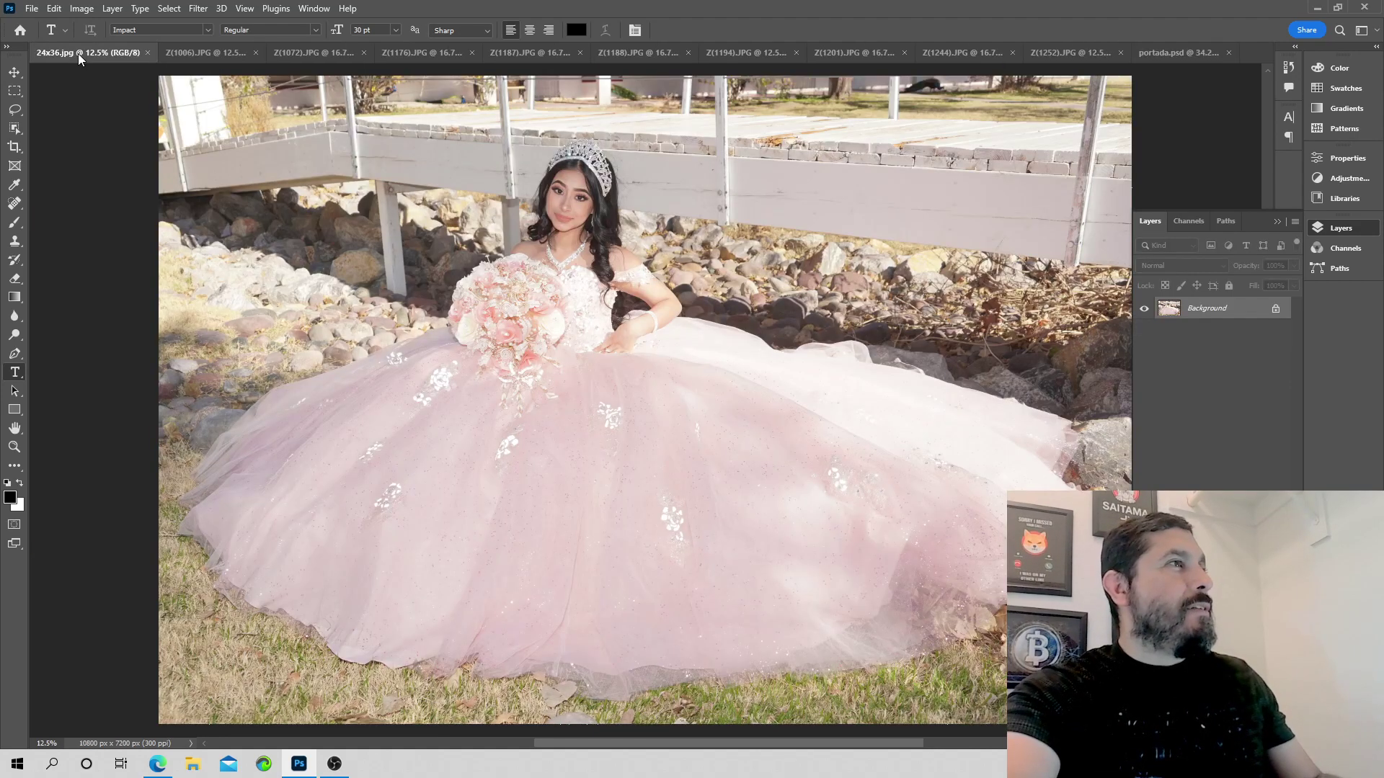
click(200, 53)
click(319, 58)
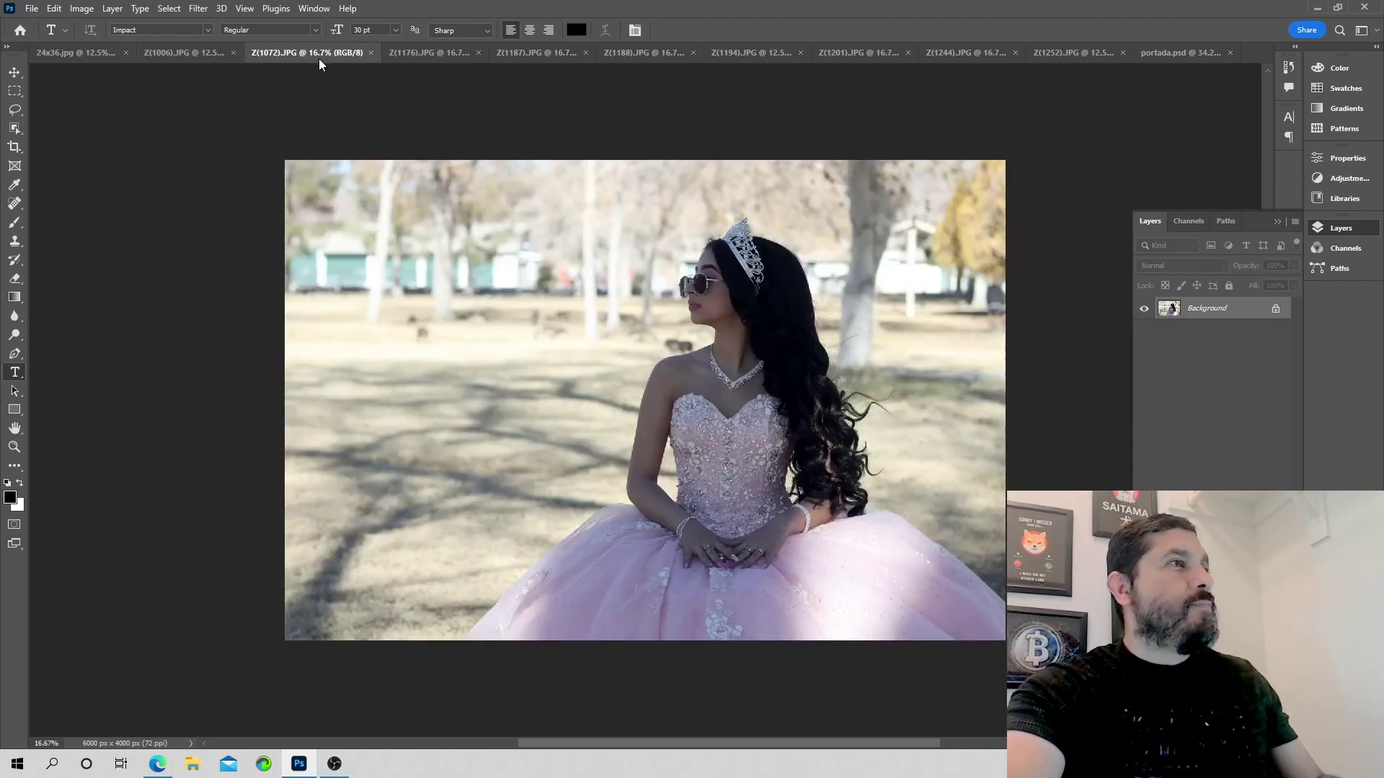
click(435, 47)
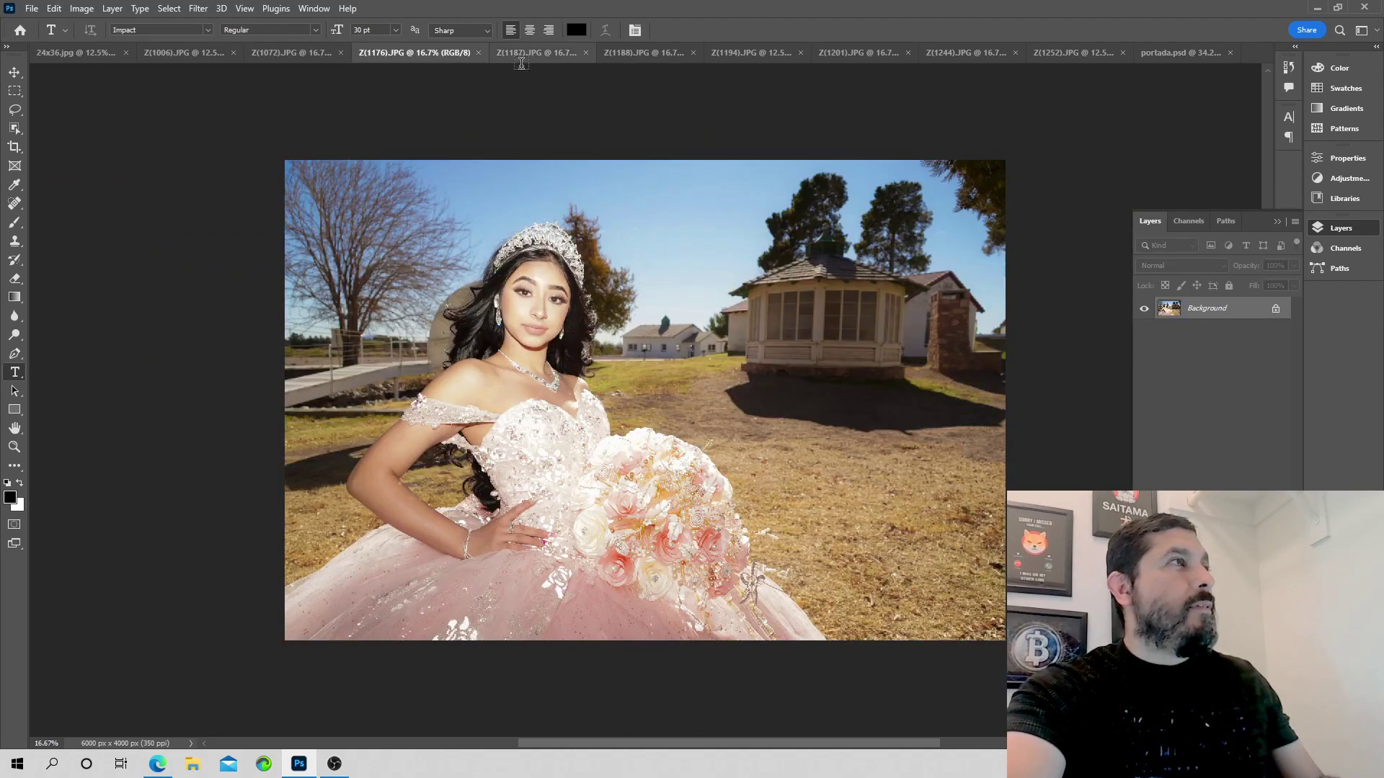
click(478, 53)
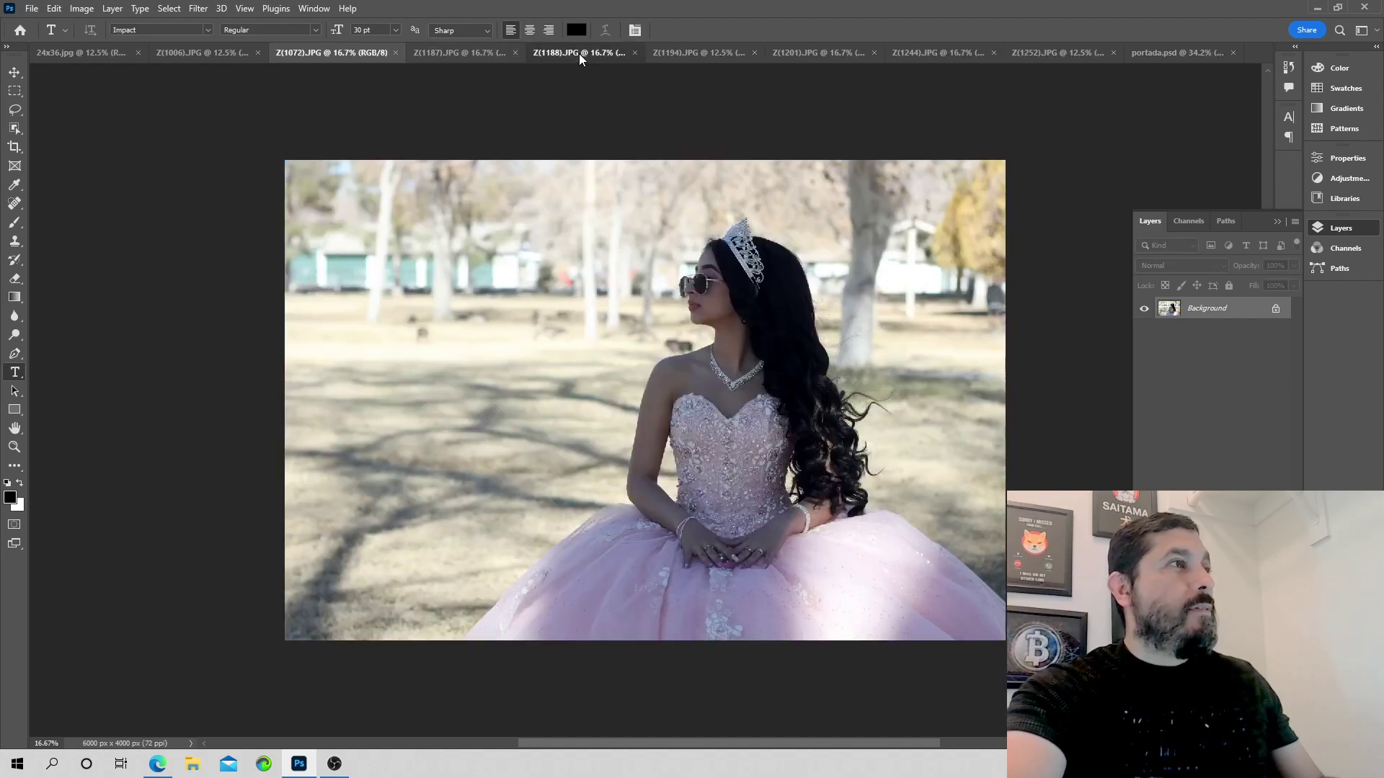
click(579, 54)
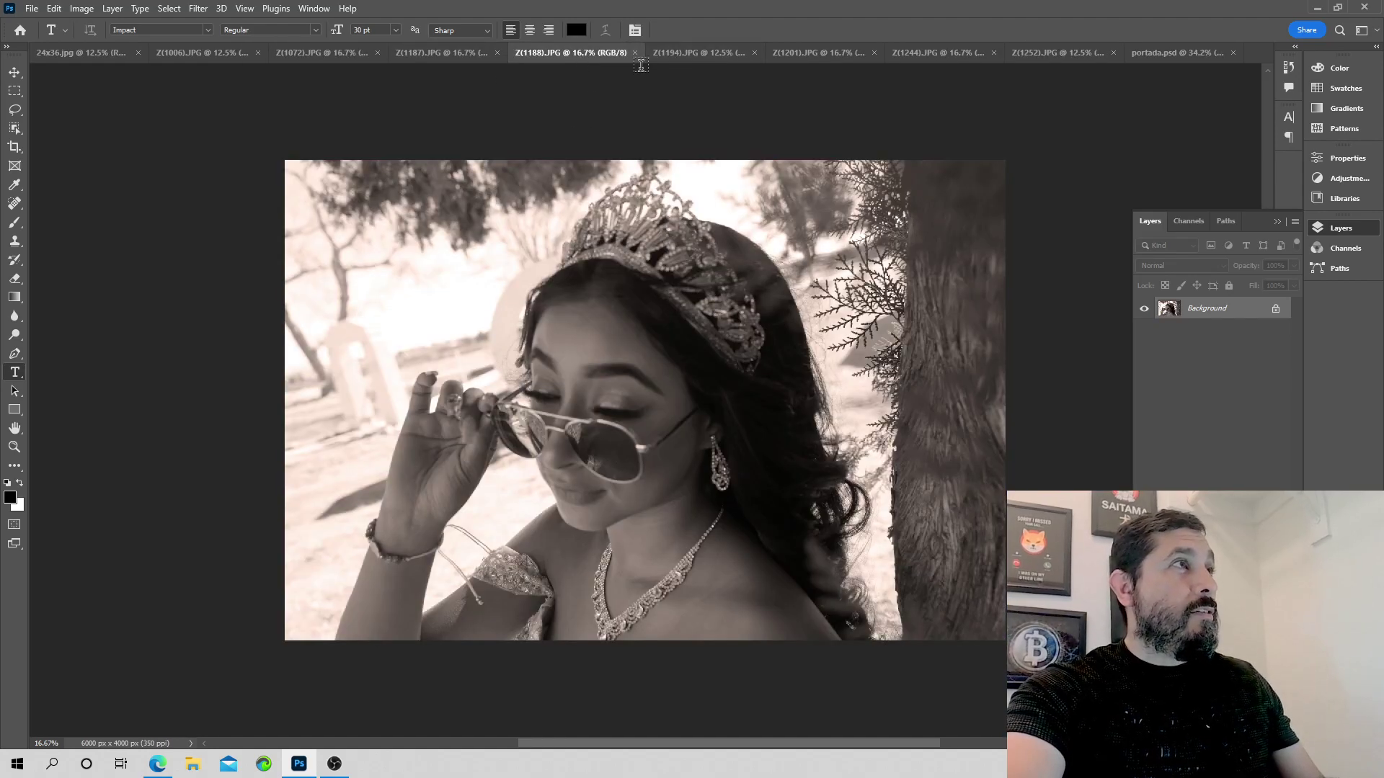
click(636, 53)
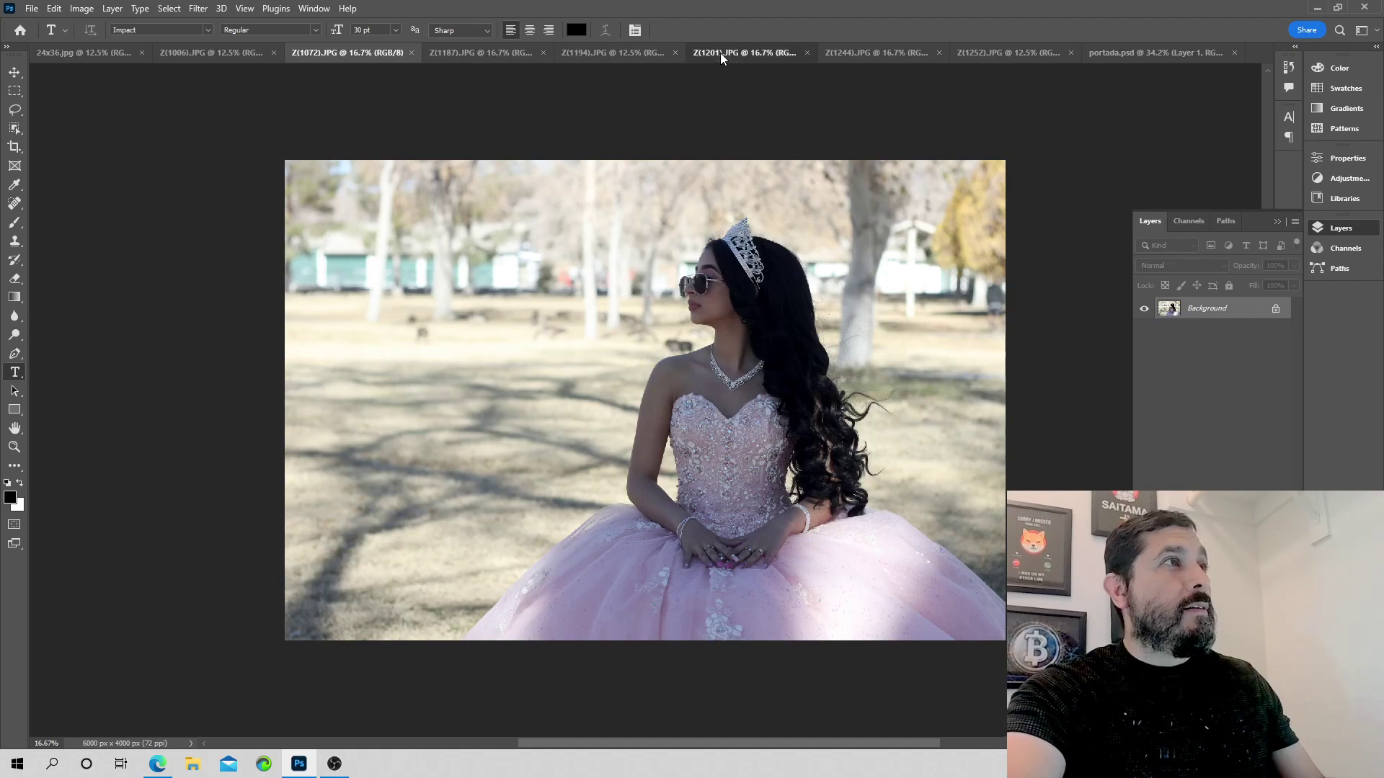
click(720, 53)
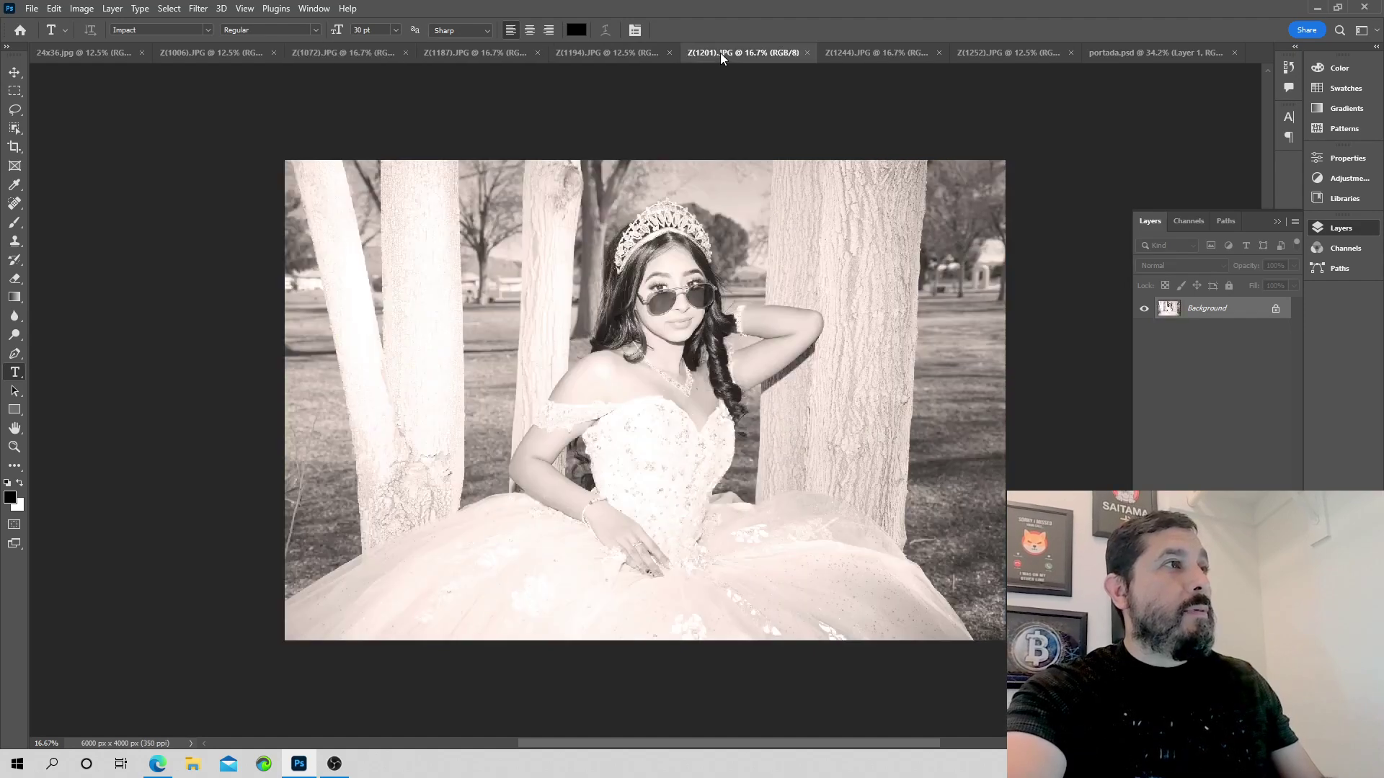
click(806, 52)
- Review the remaining photos against the cover and detach Z(1072).JPG into its own floating window
click(890, 51)
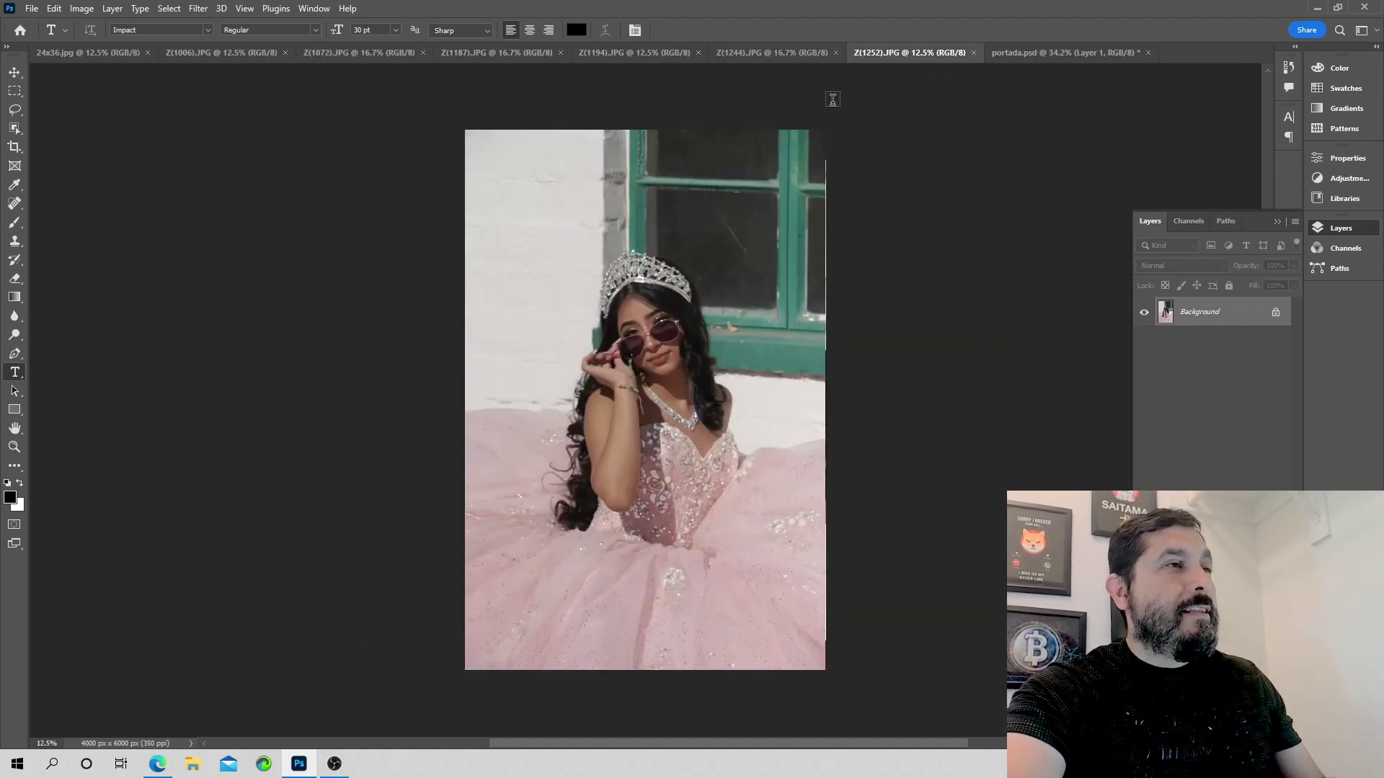
click(1045, 55)
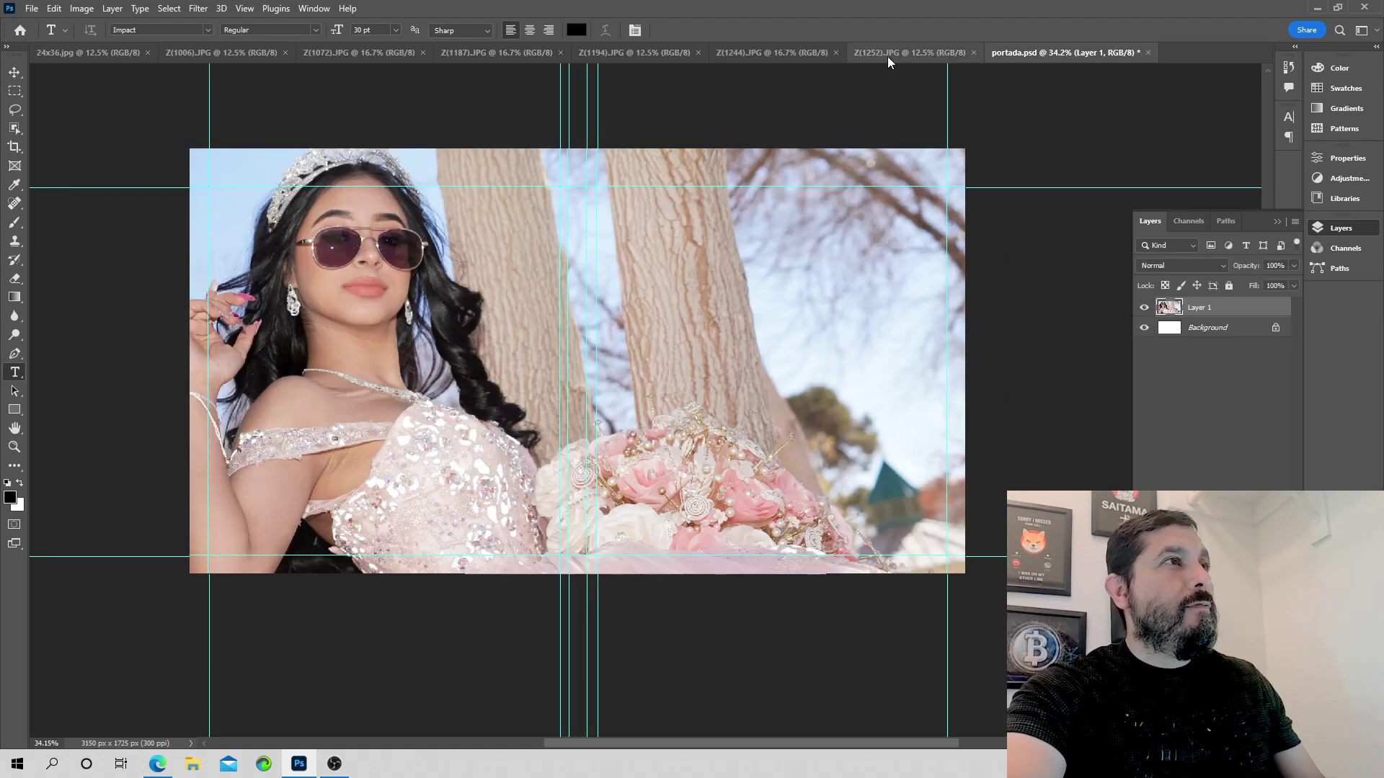
click(110, 54)
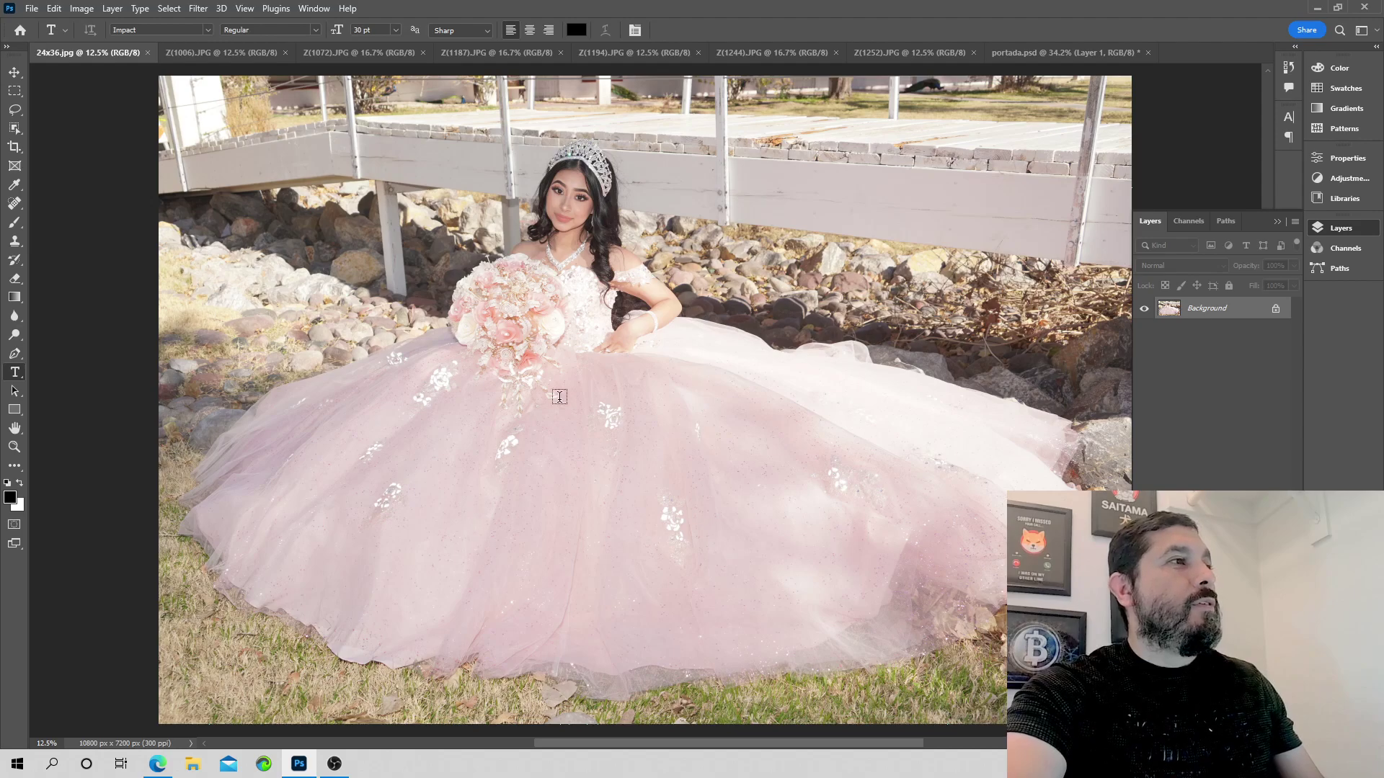
click(253, 59)
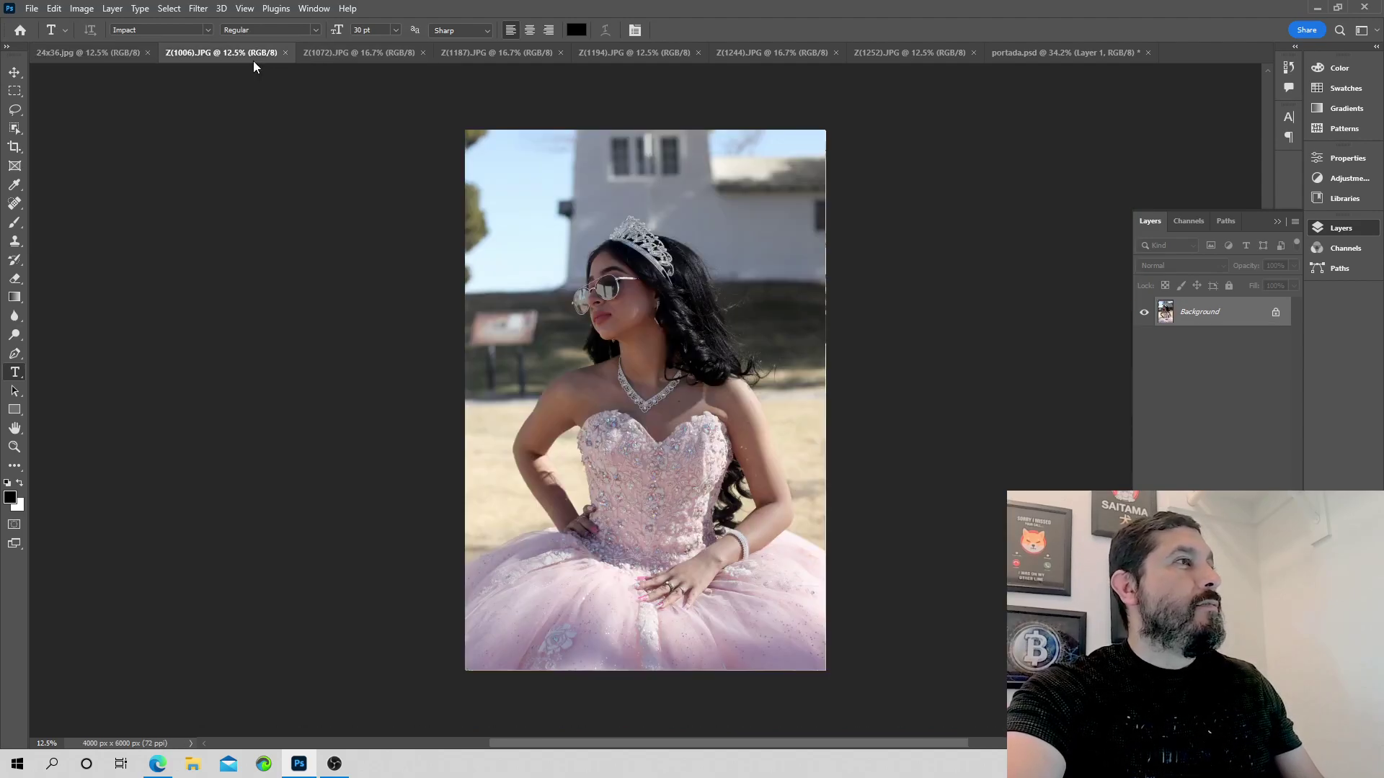
click(357, 54)
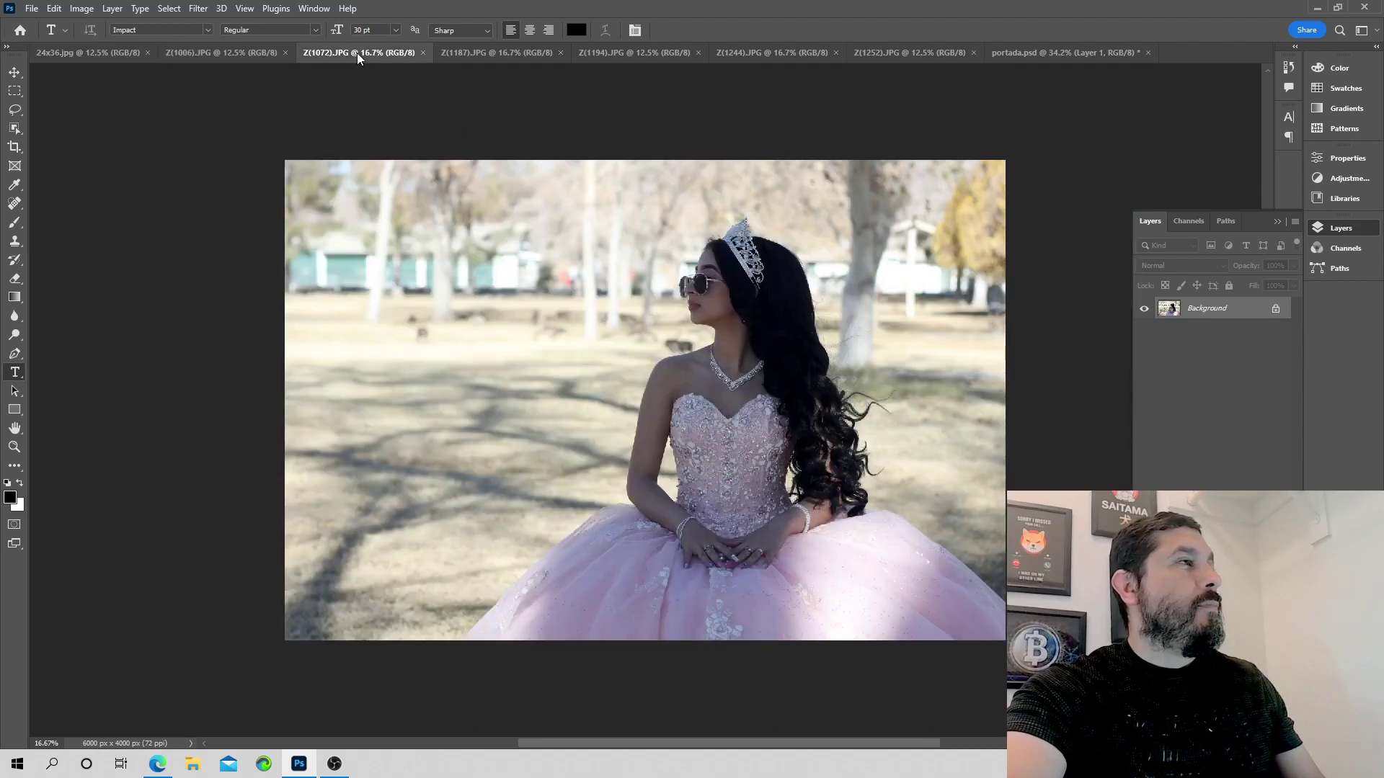
drag(357, 53, 394, 372)
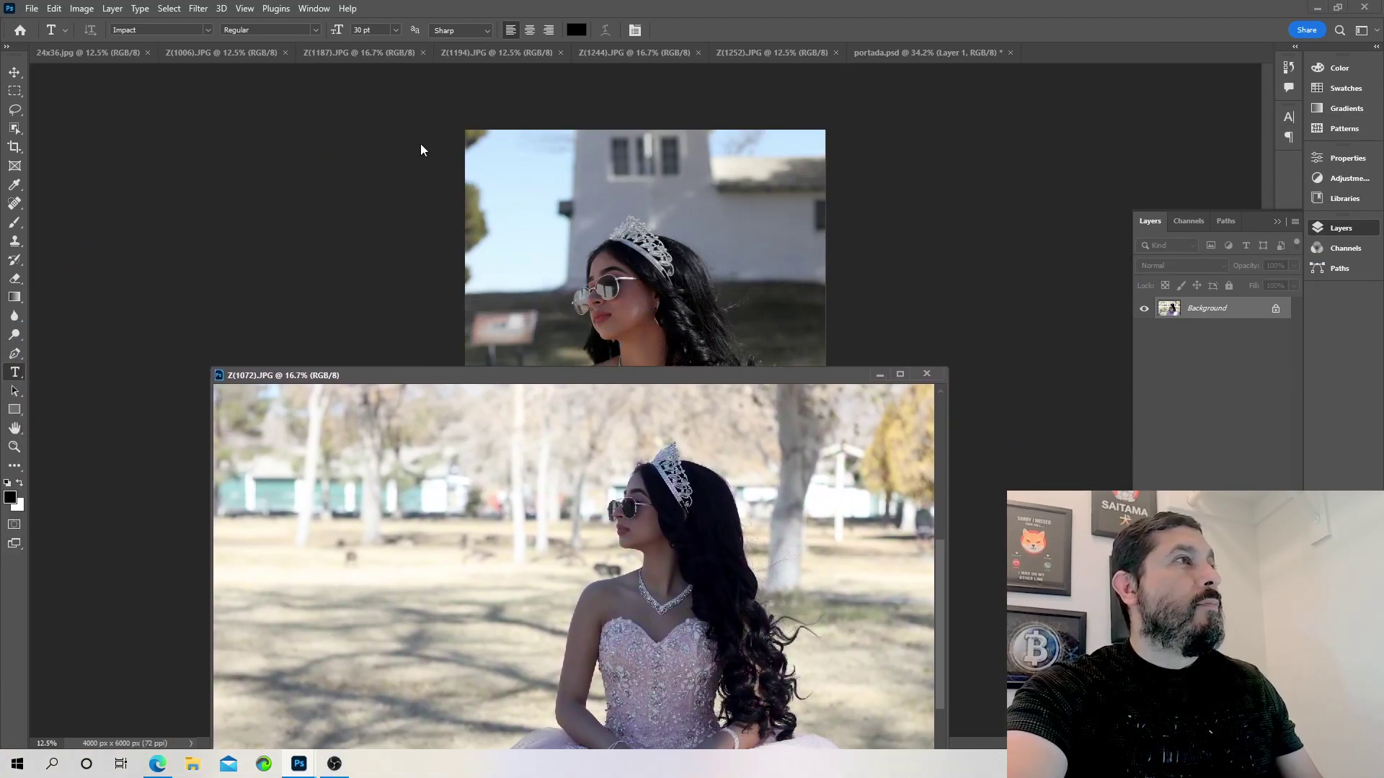
- Detach Z(1244).JPG into a floating window and place it over the lower part of the portada.psd canvas
click(621, 52)
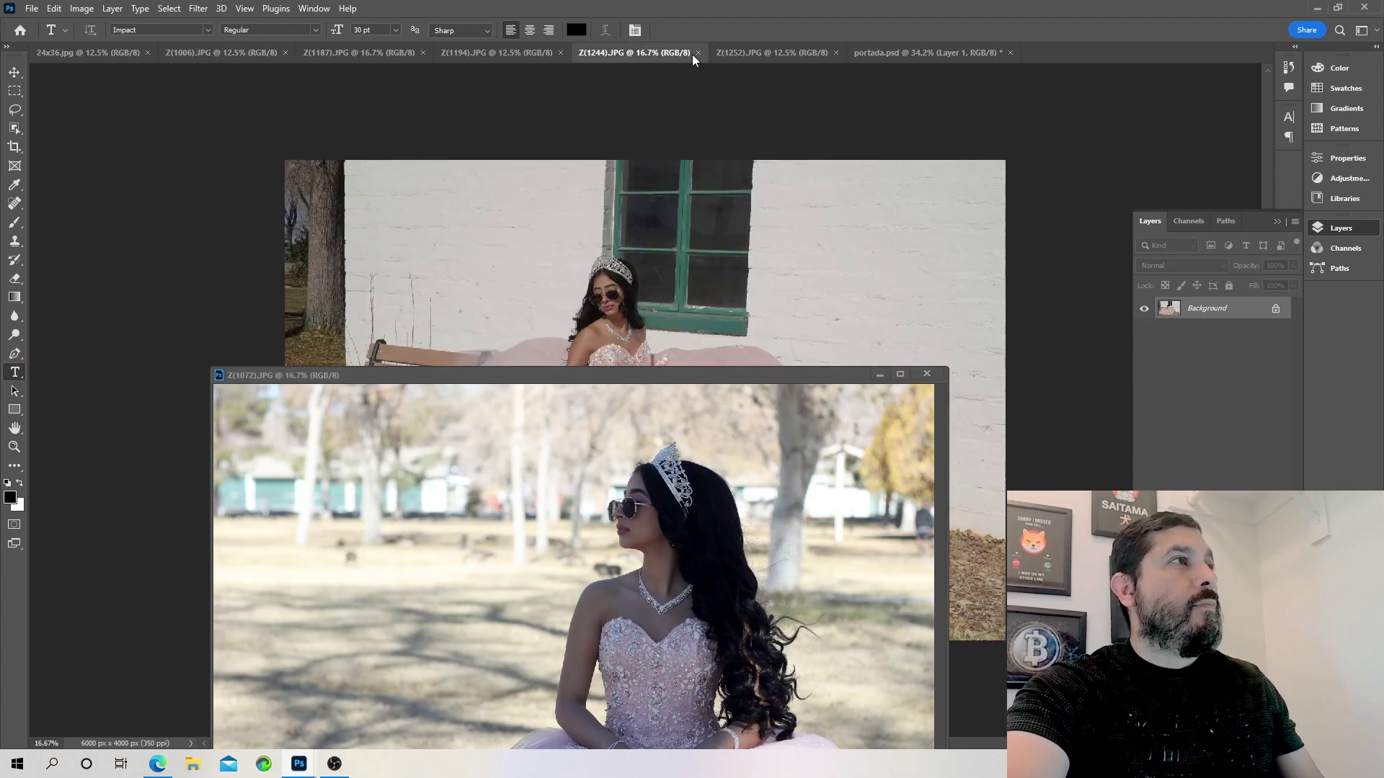
drag(640, 50, 259, 123)
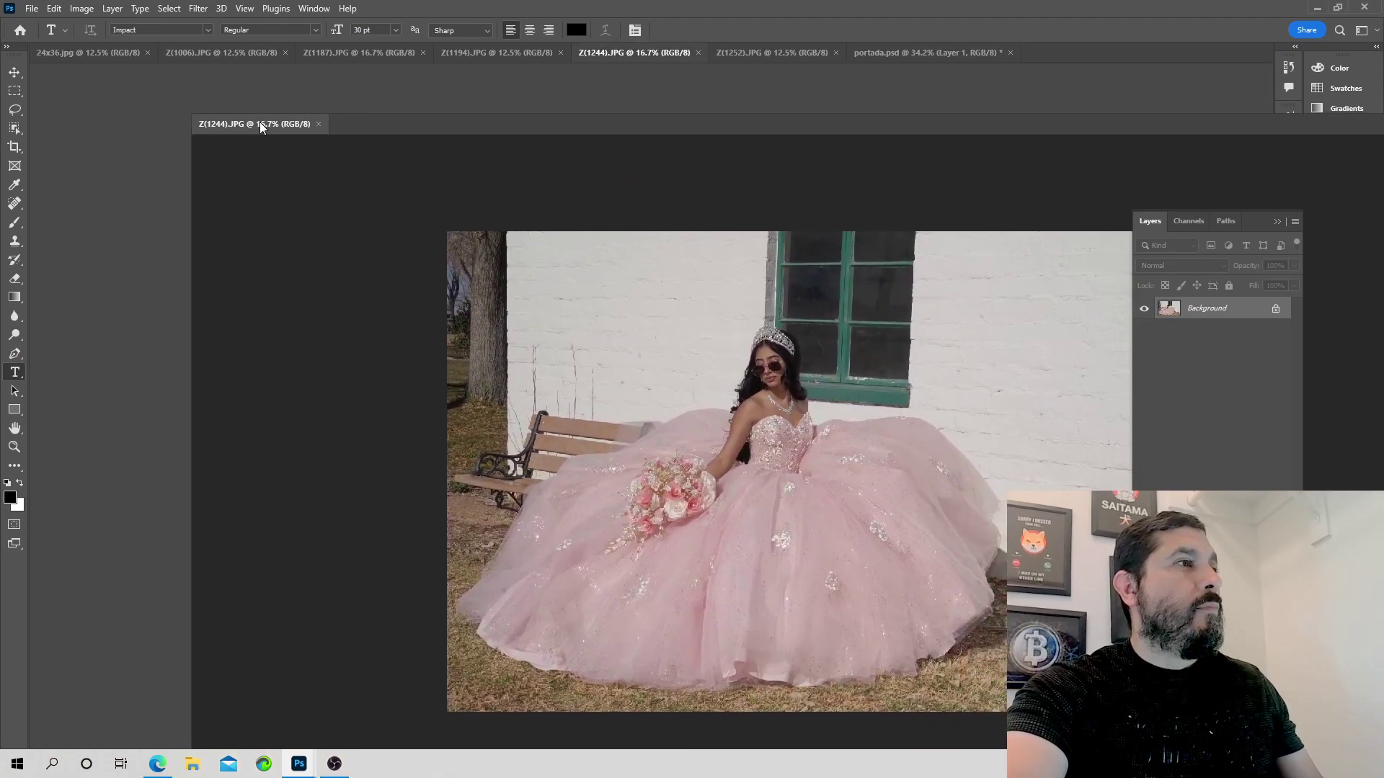
click(790, 53)
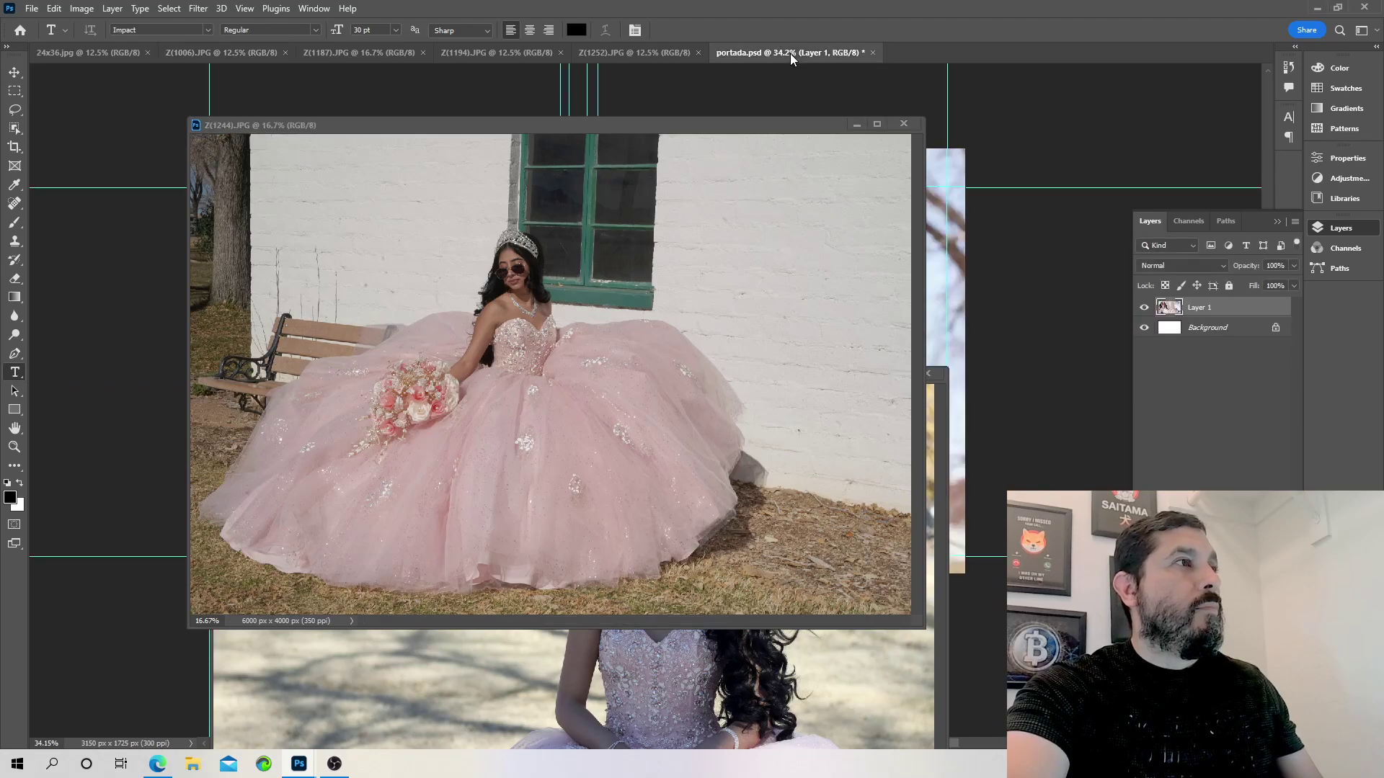
drag(723, 129, 822, 343)
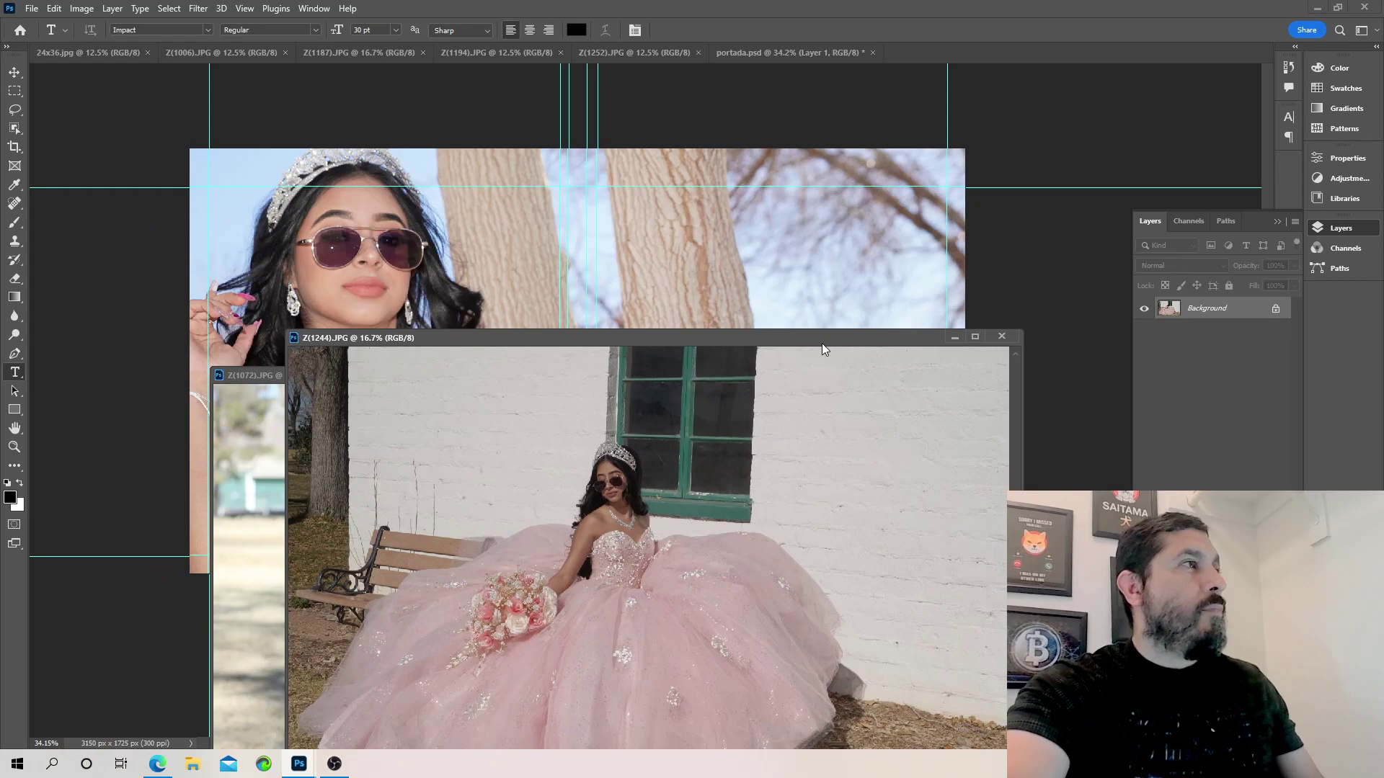
- Compare Z(1252).JPG and 24x36.jpg with the cover, and flip the portada.psd canvas horizontally
click(790, 56)
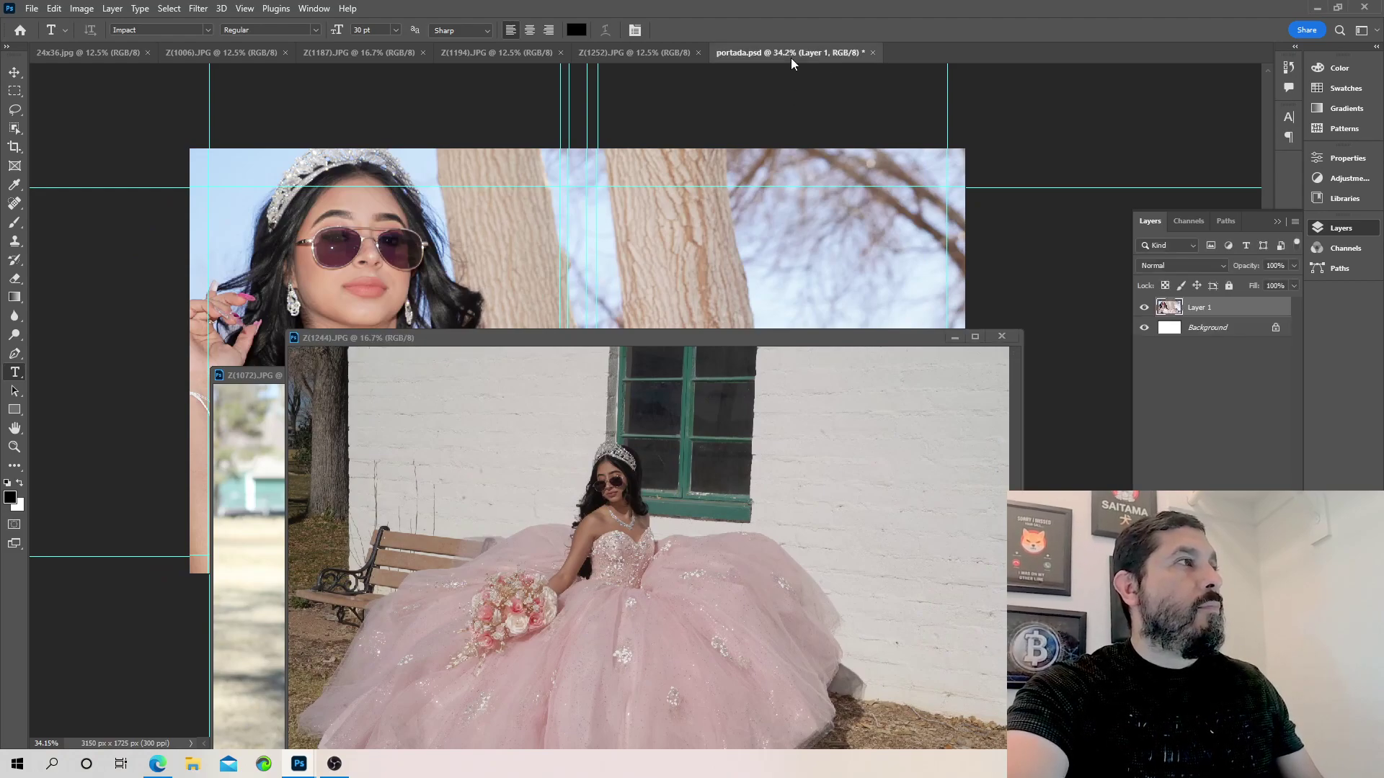
click(609, 53)
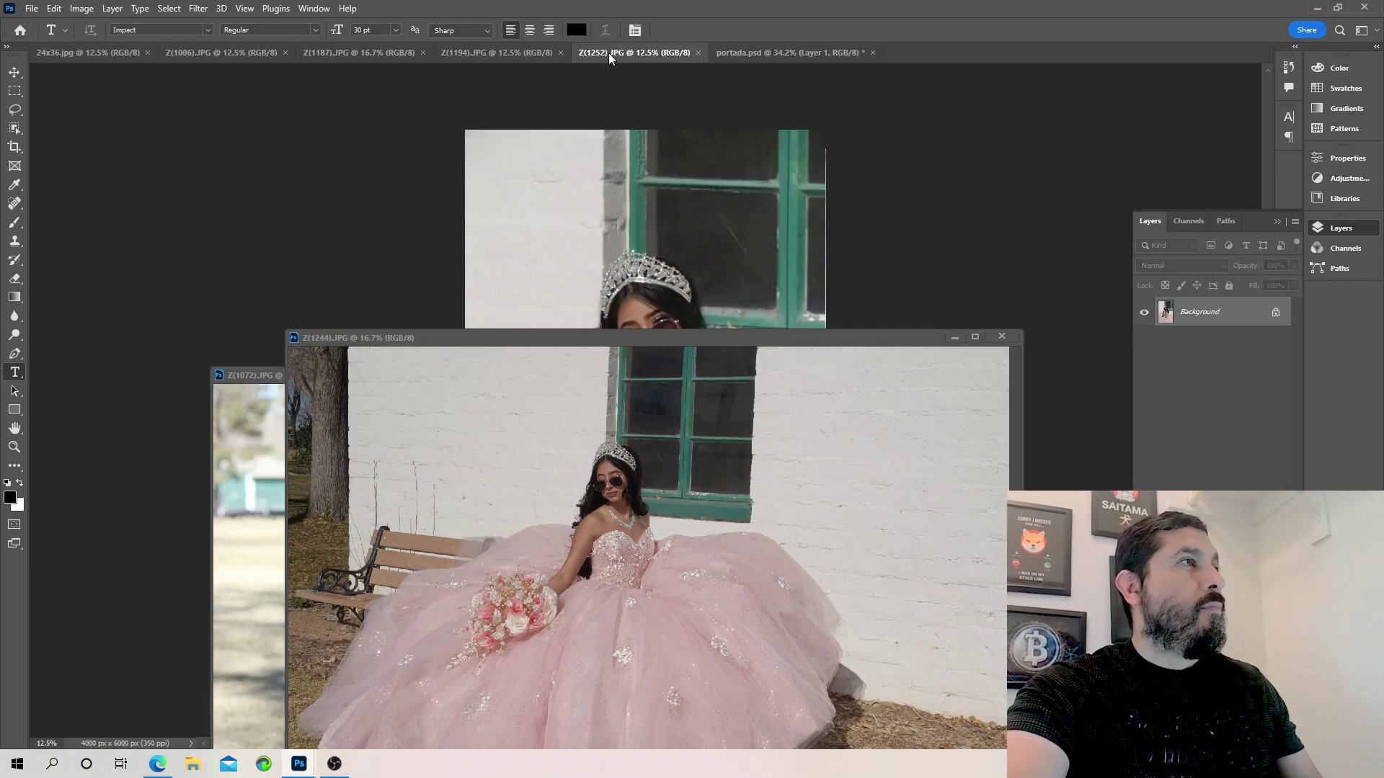
click(90, 50)
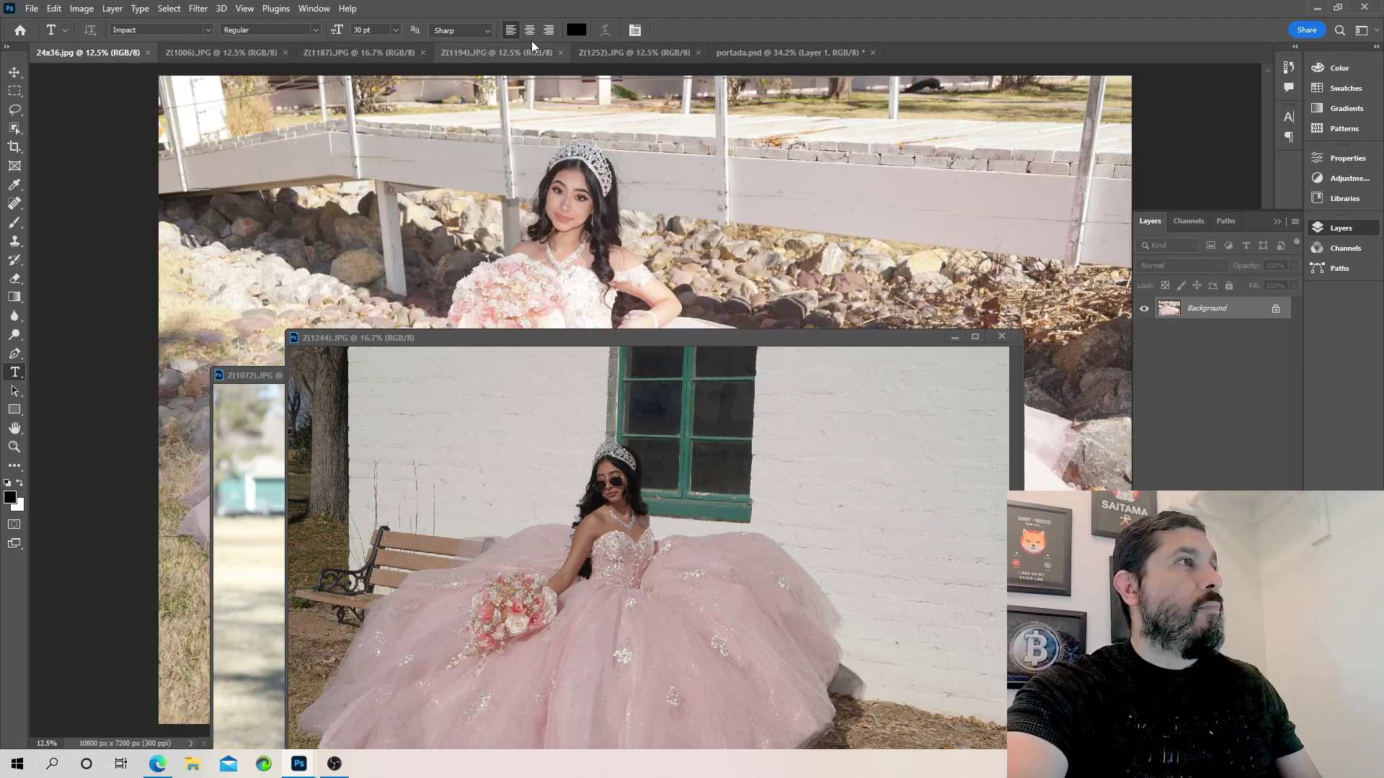
click(738, 54)
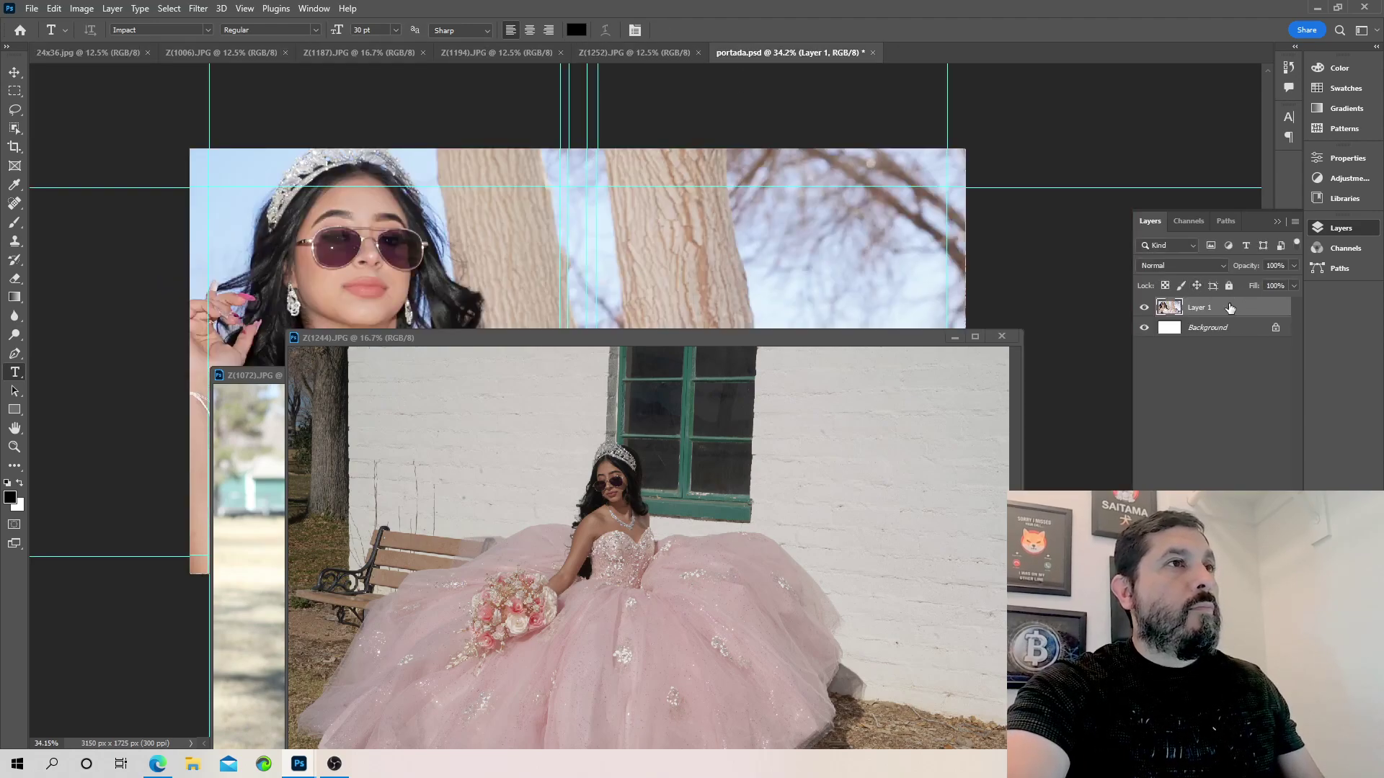
click(82, 9)
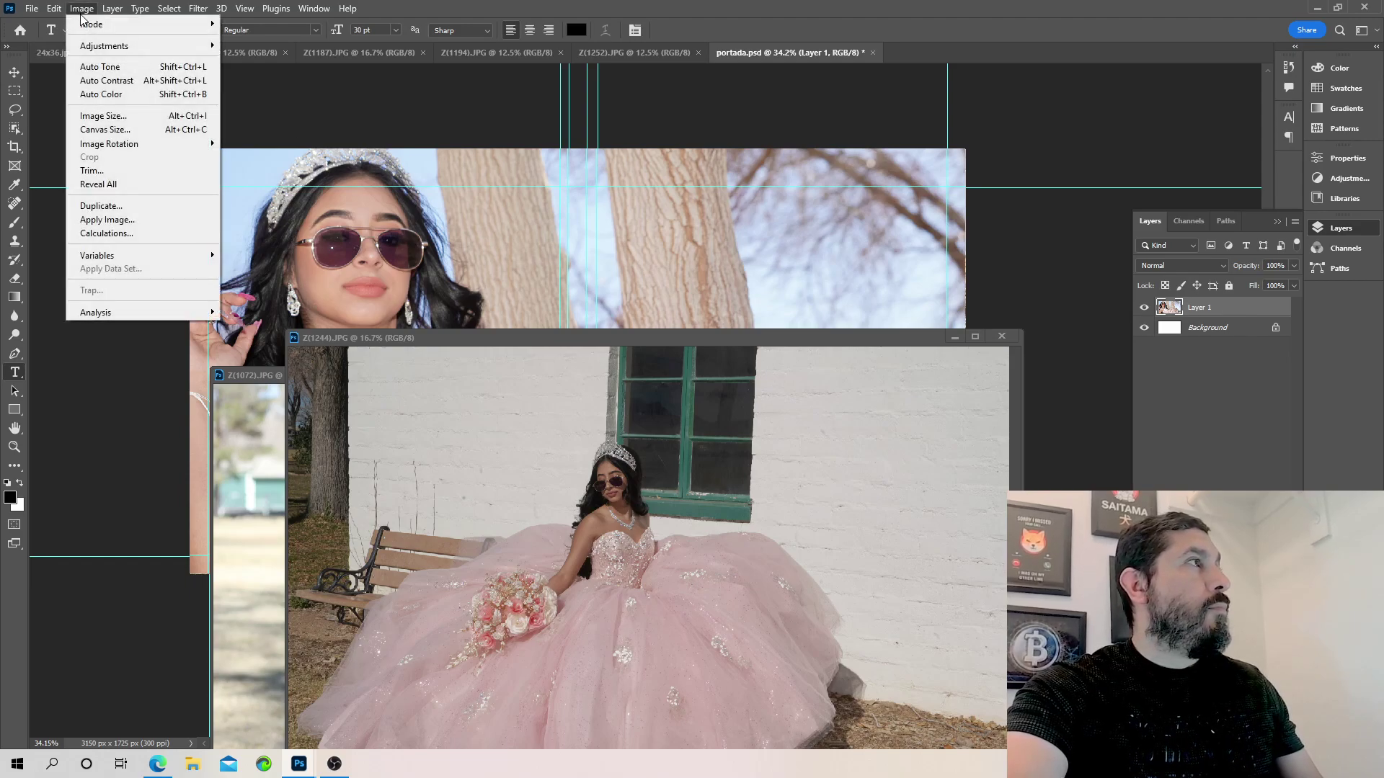
mouse_move(117, 144)
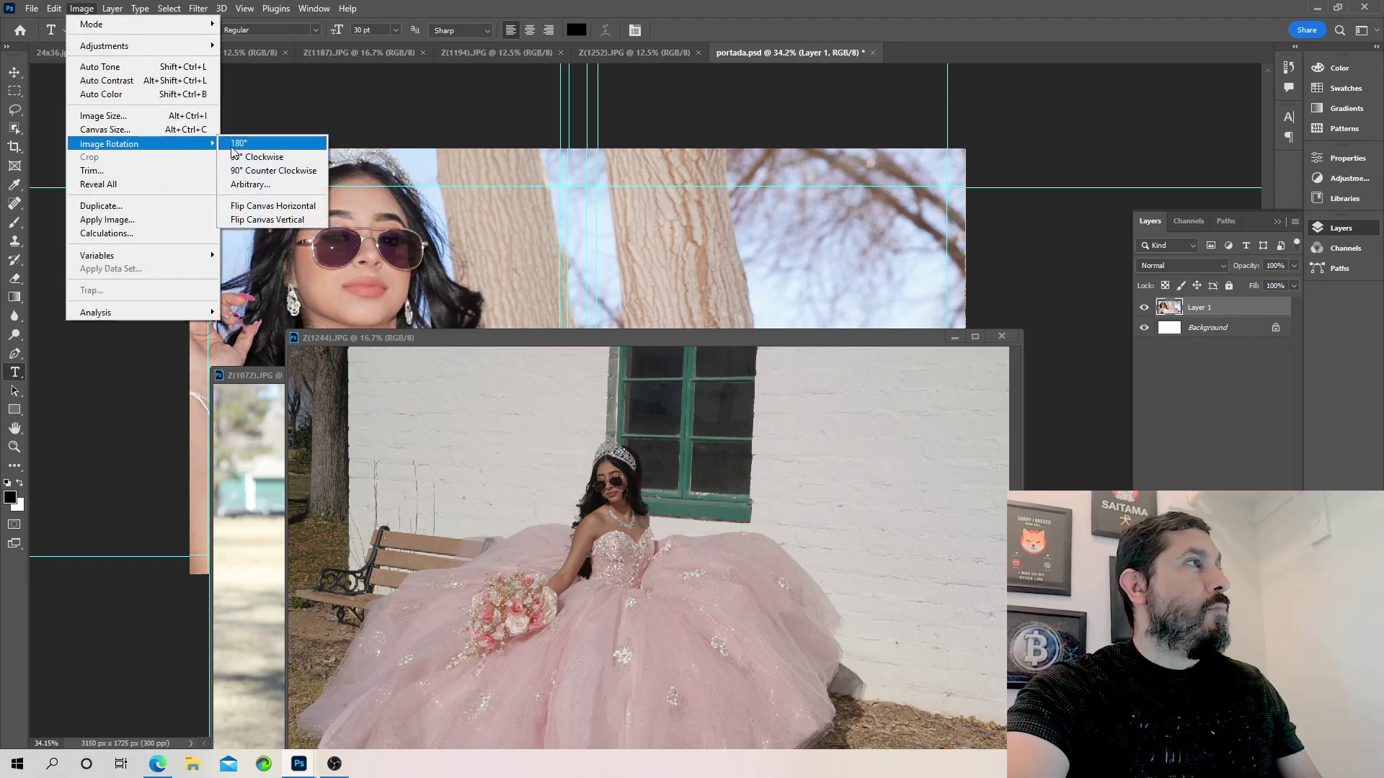
click(278, 207)
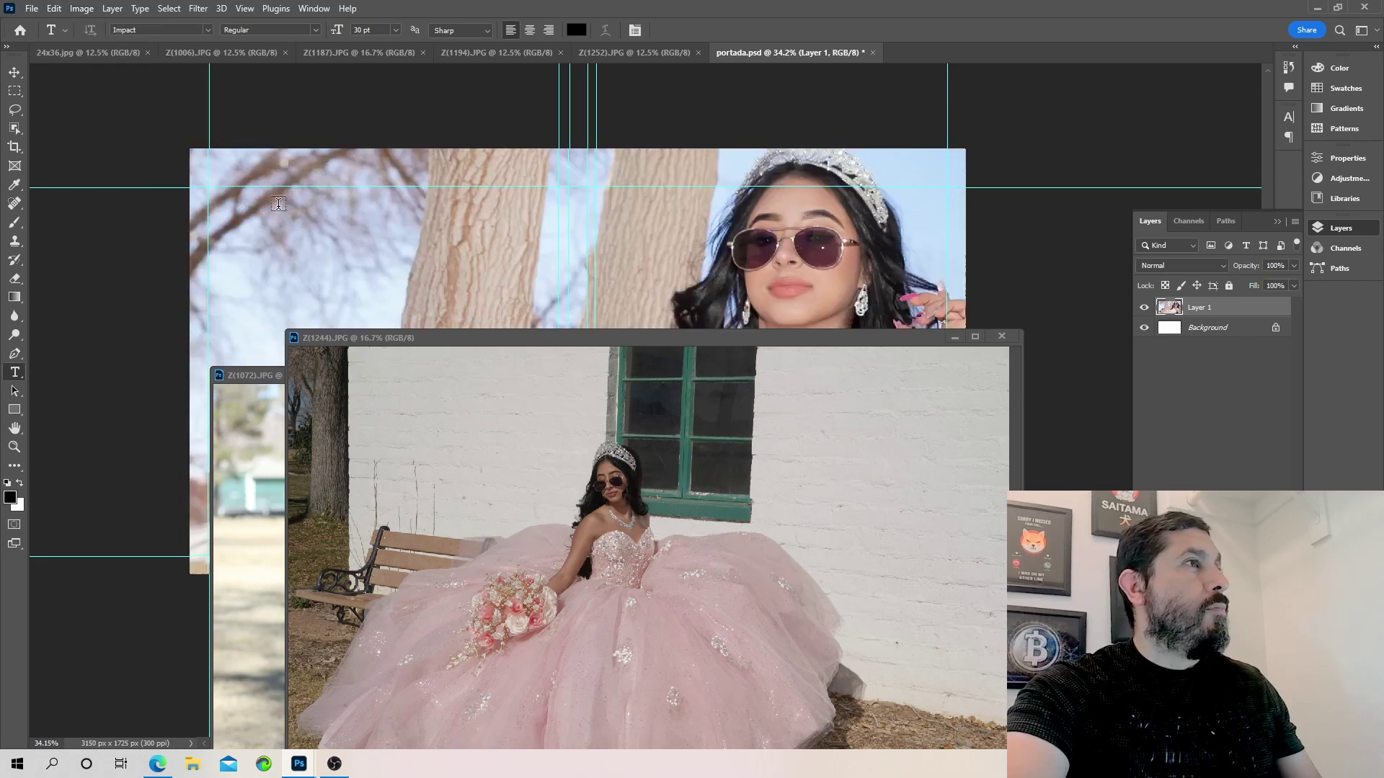
- Copy the Z(1244).JPG and Z(1072).JPG photos onto the portada.psd cover as new layers and close both source photos
drag(648, 334, 768, 452)
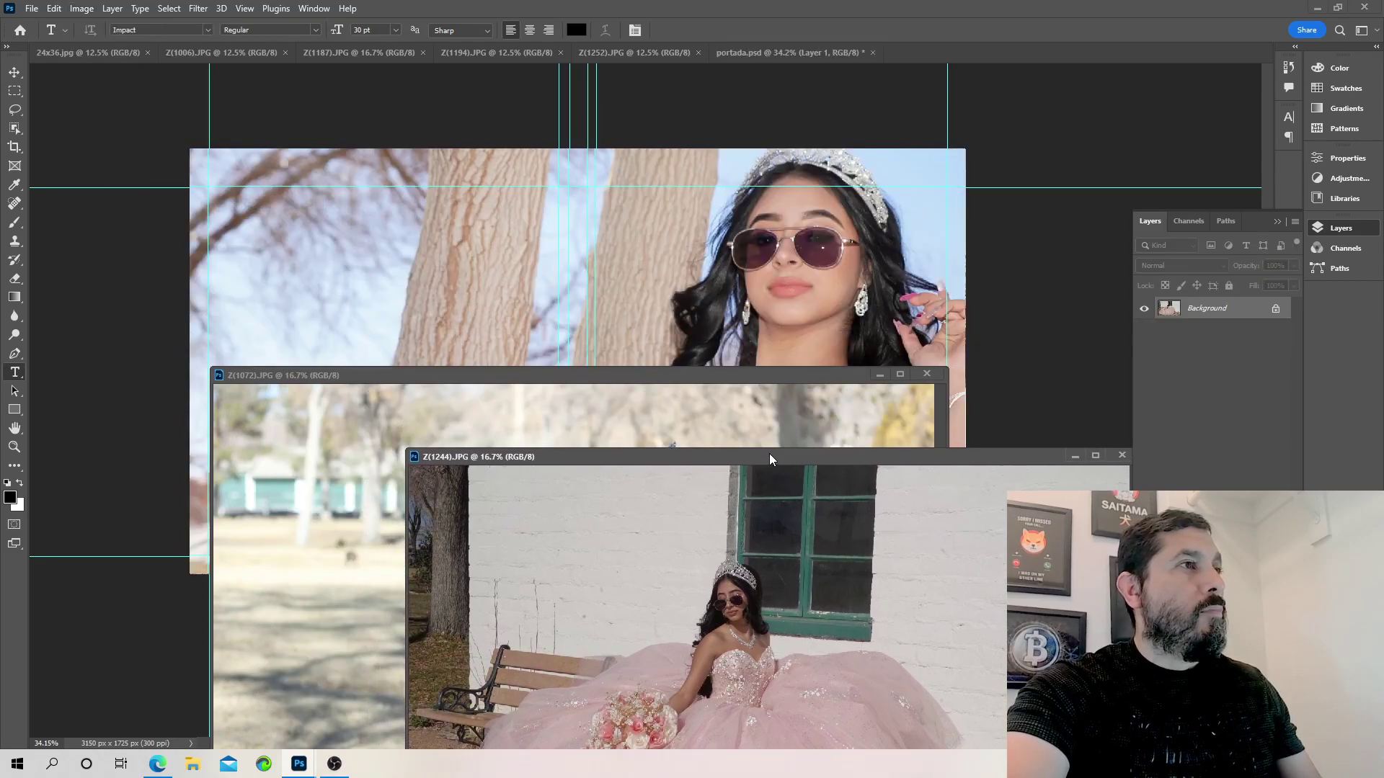
drag(633, 472, 481, 269)
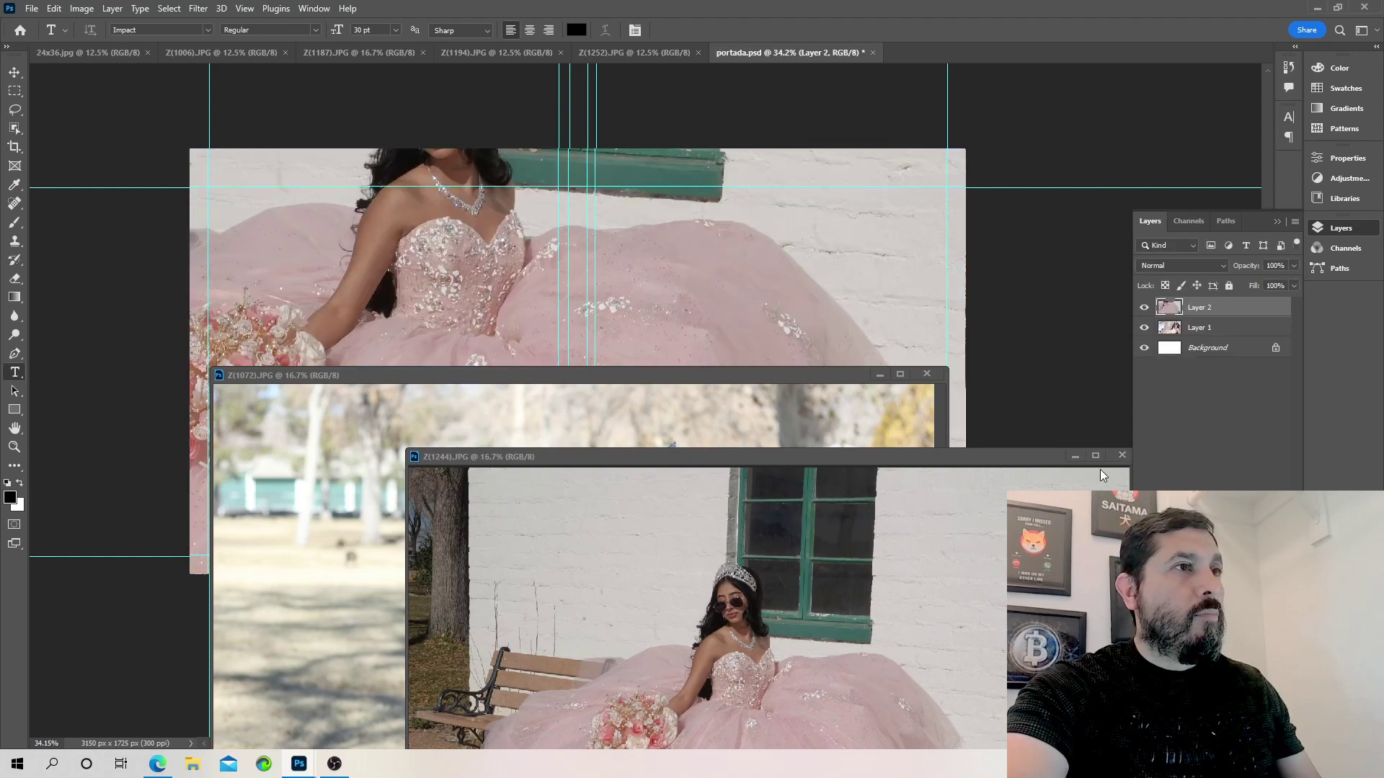
click(1121, 457)
drag(795, 380, 865, 360)
drag(780, 439, 490, 293)
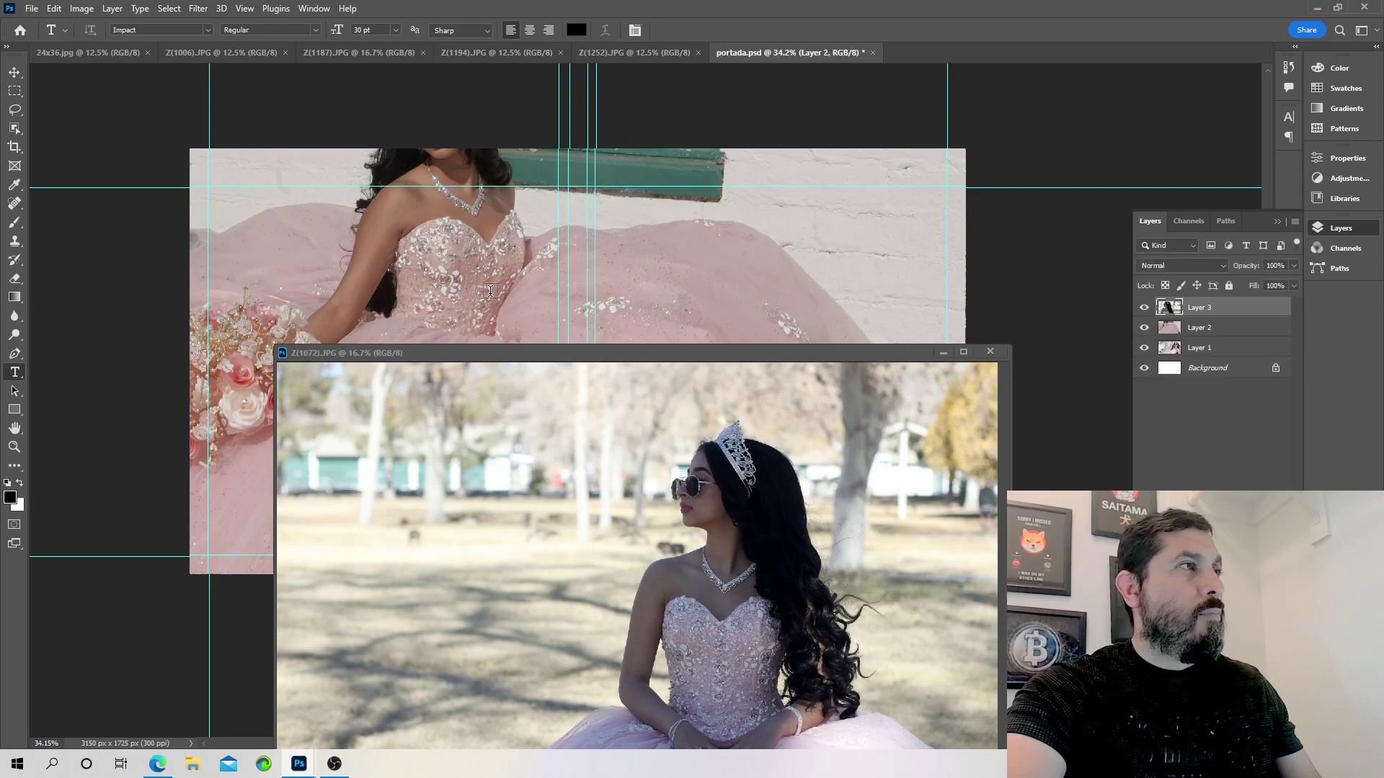
click(991, 354)
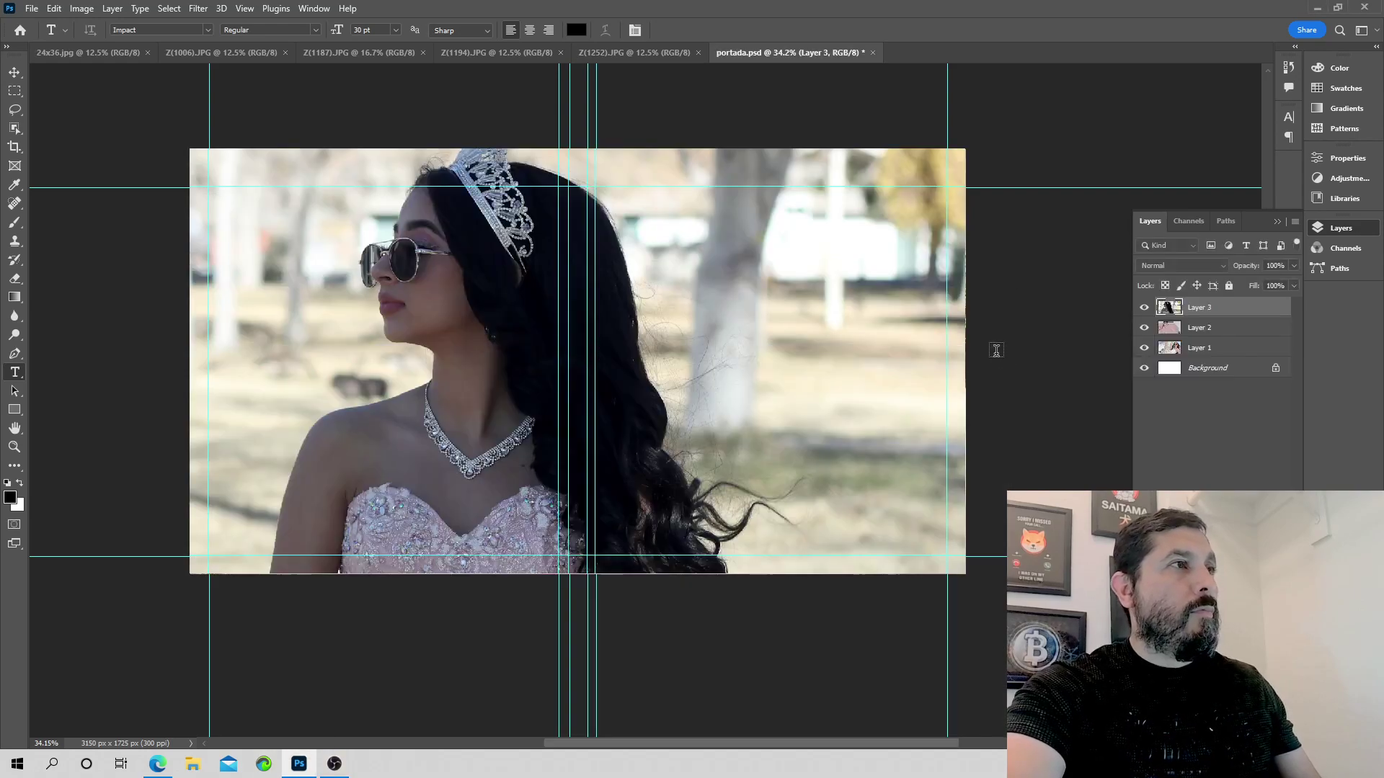
- Hide the profile portrait layer and scale down the Layer 2 gown photo, placing the whole seated girl on the cover's left half
click(1144, 307)
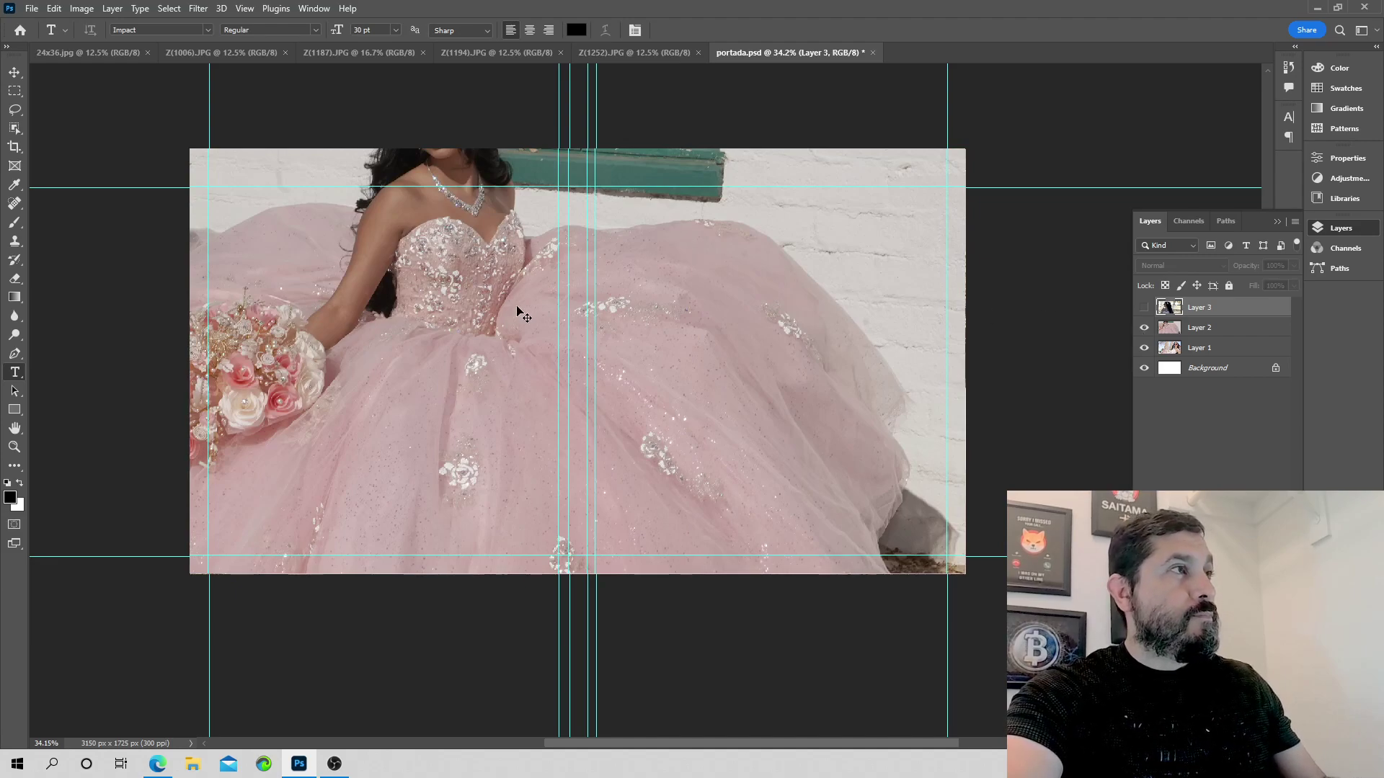
click(1208, 329)
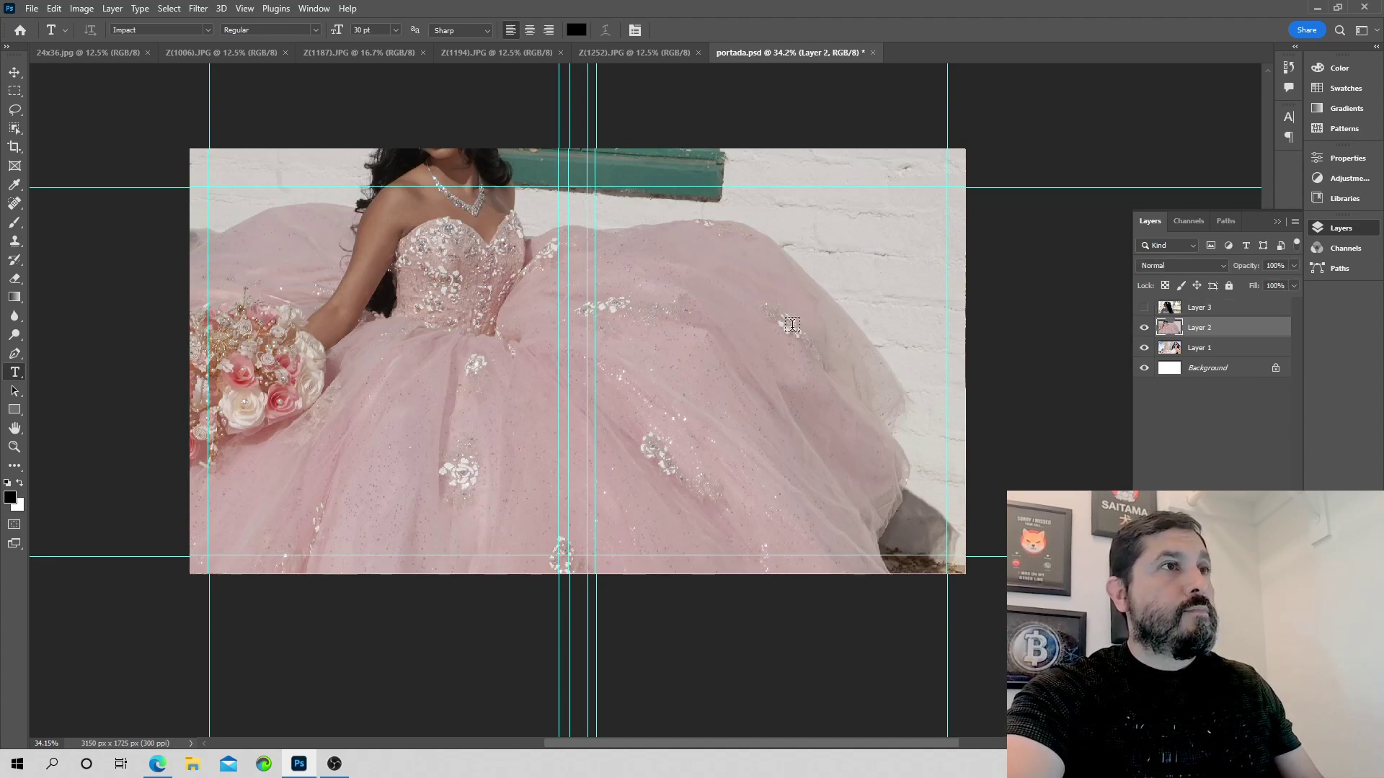
drag(515, 295, 470, 443)
key(ctrl+t)
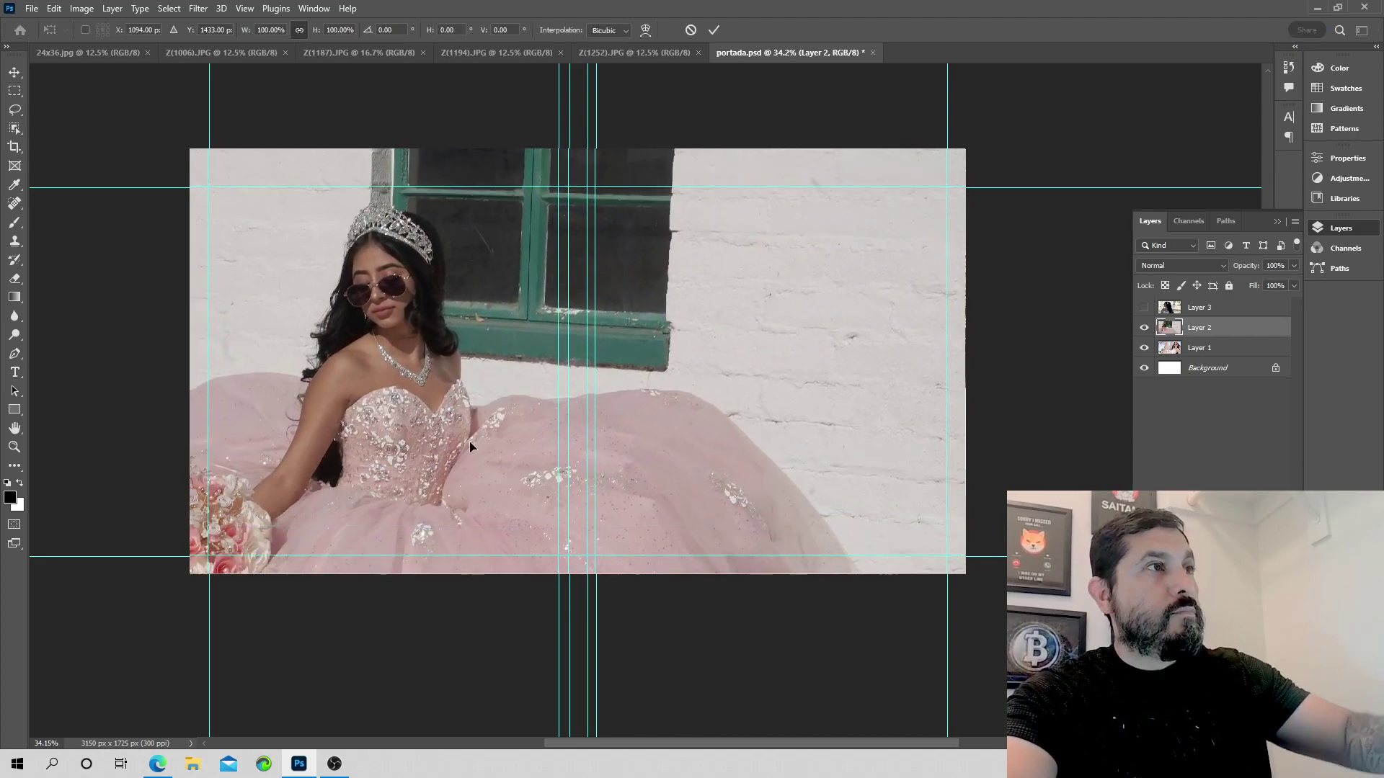
drag(905, 272, 868, 376)
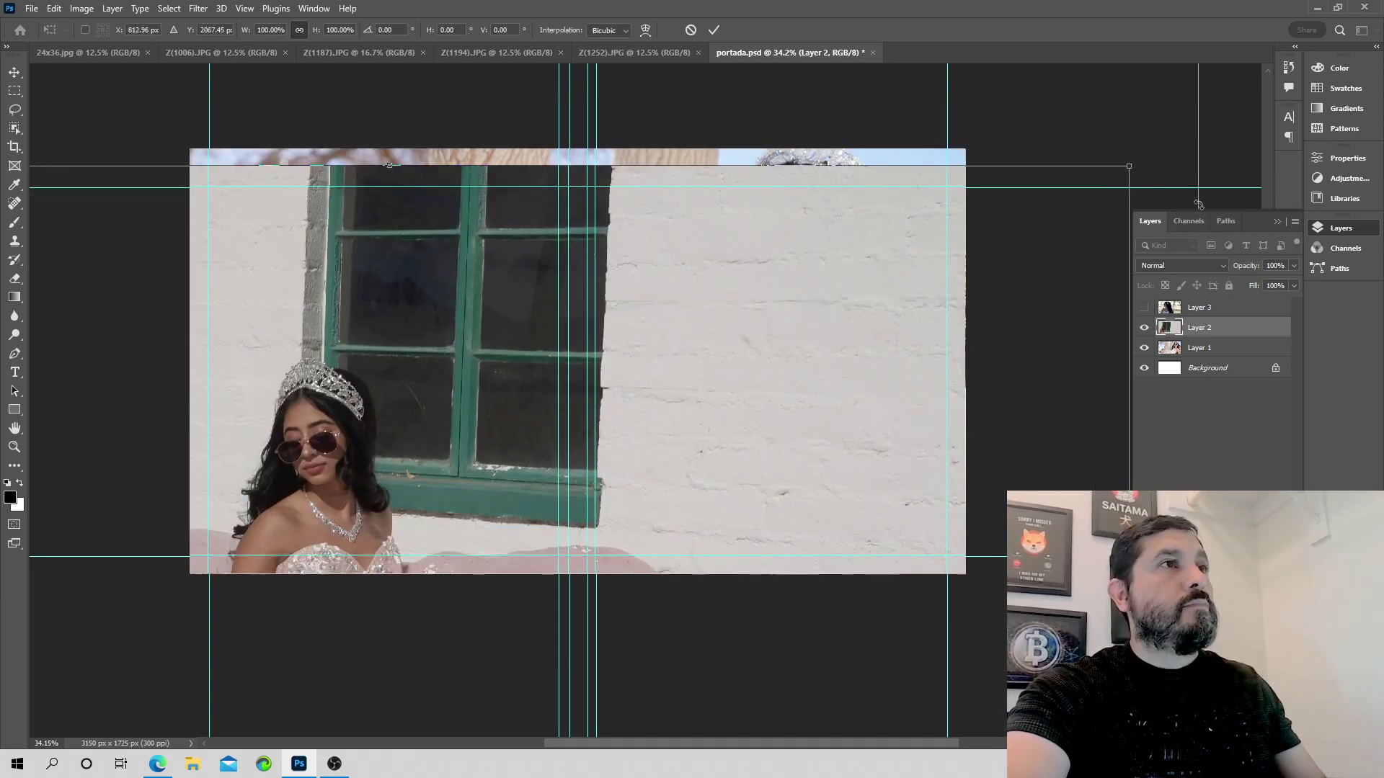
drag(1129, 167, 701, 210)
key(Return)
key(t)
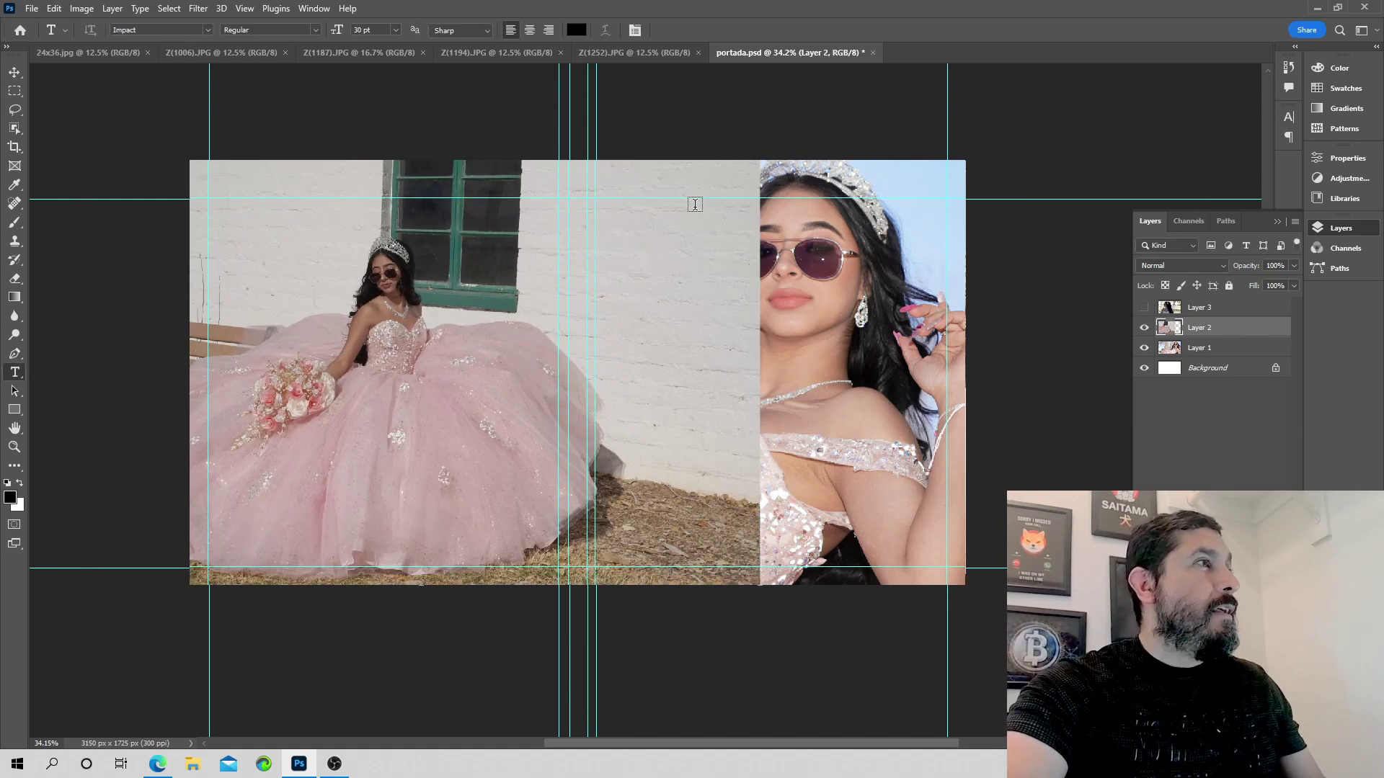
- Copy a rectangular area of about 1336 × 1124 px around the seated girl from Layer 2 and paste it as a new layer
click(15, 92)
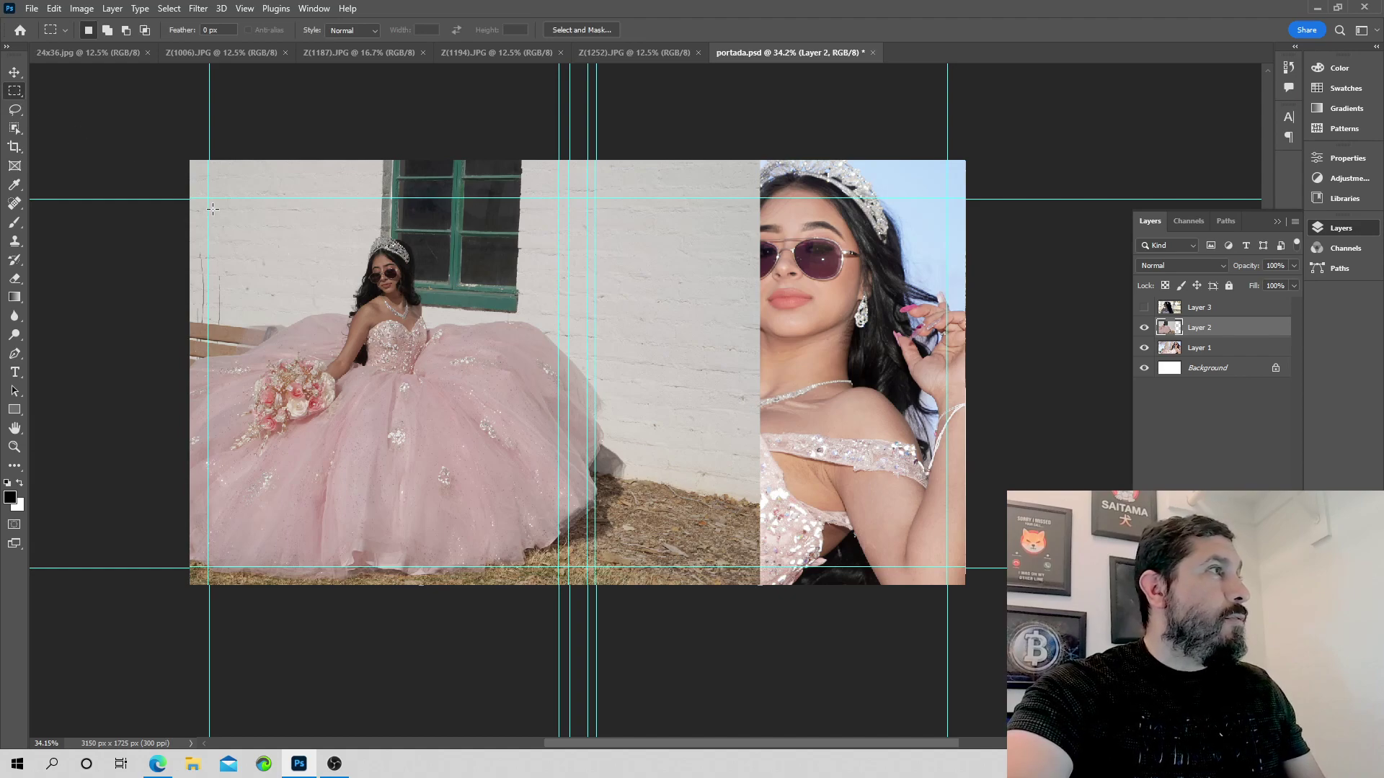
drag(213, 203, 539, 475)
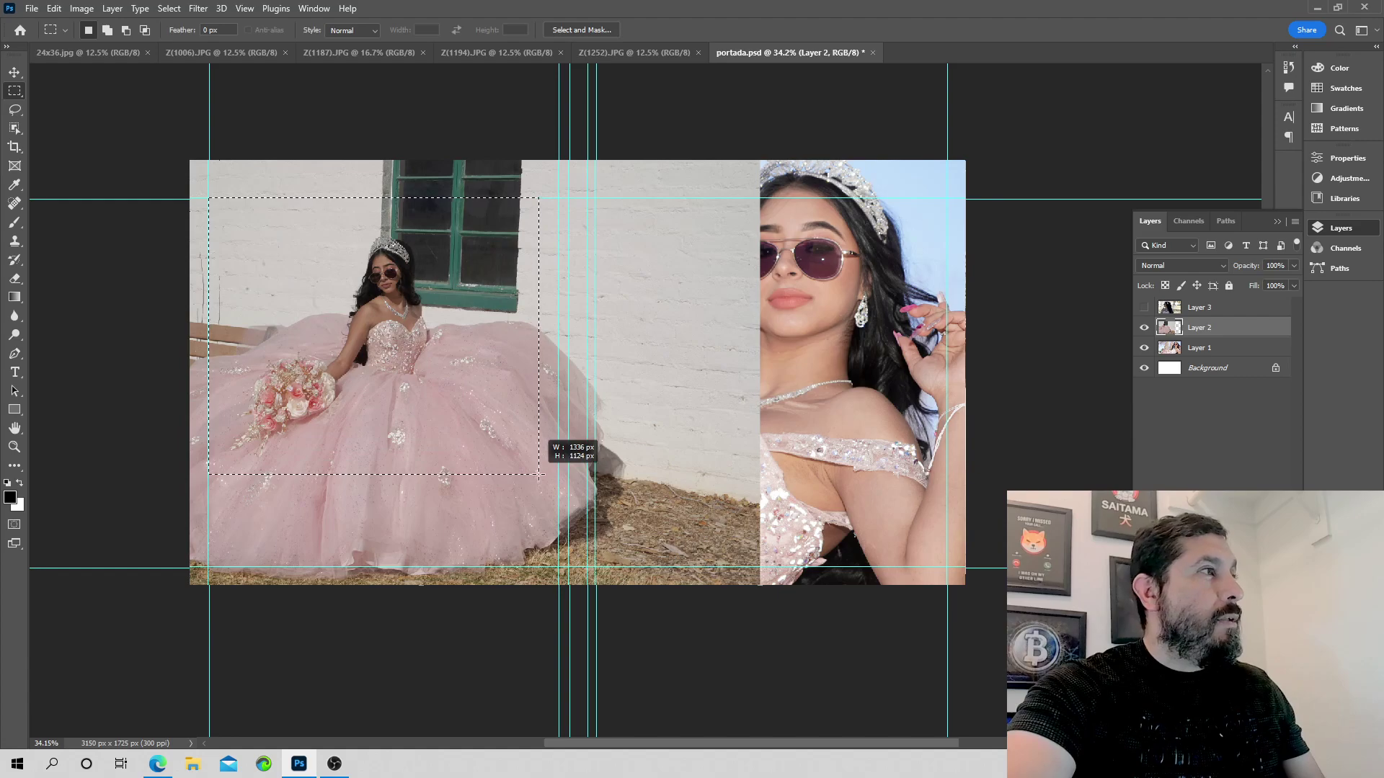
click(54, 9)
click(72, 108)
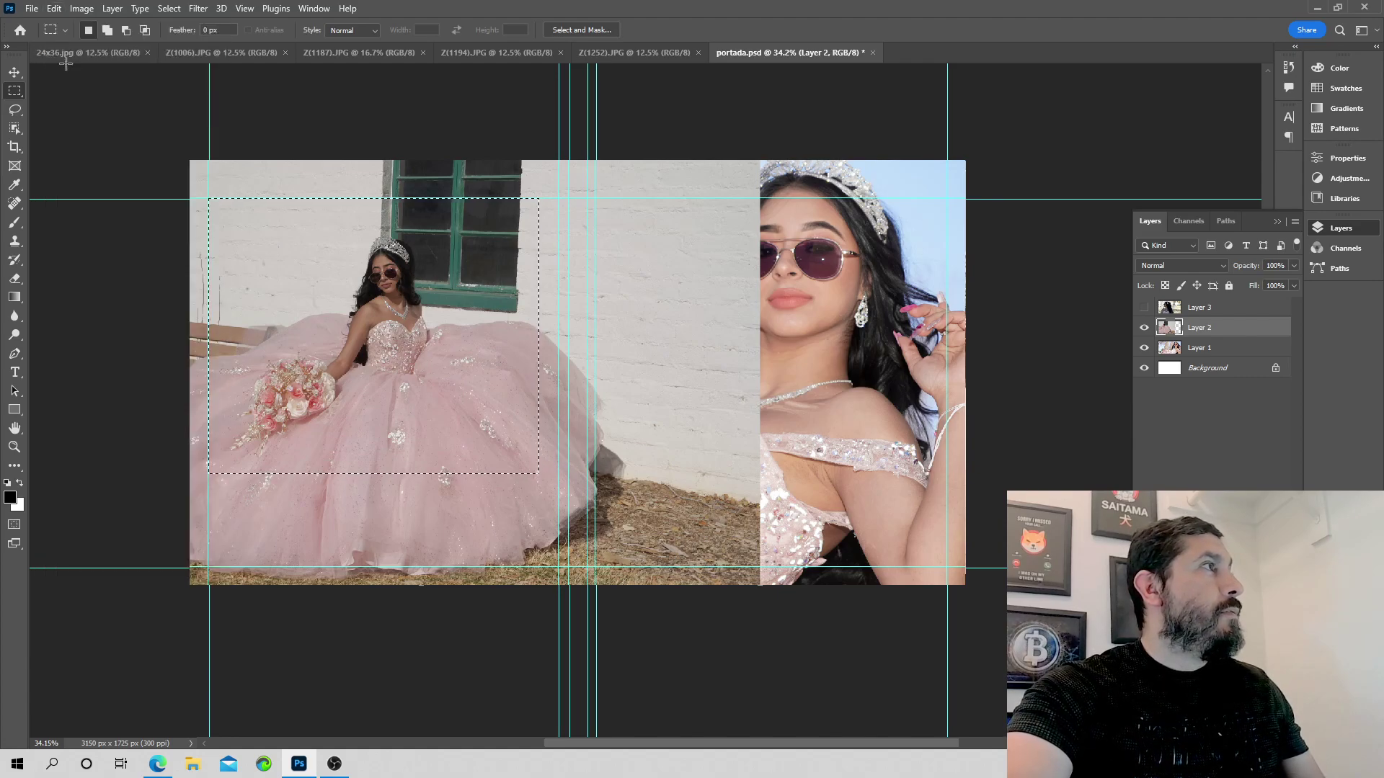
click(54, 10)
click(69, 135)
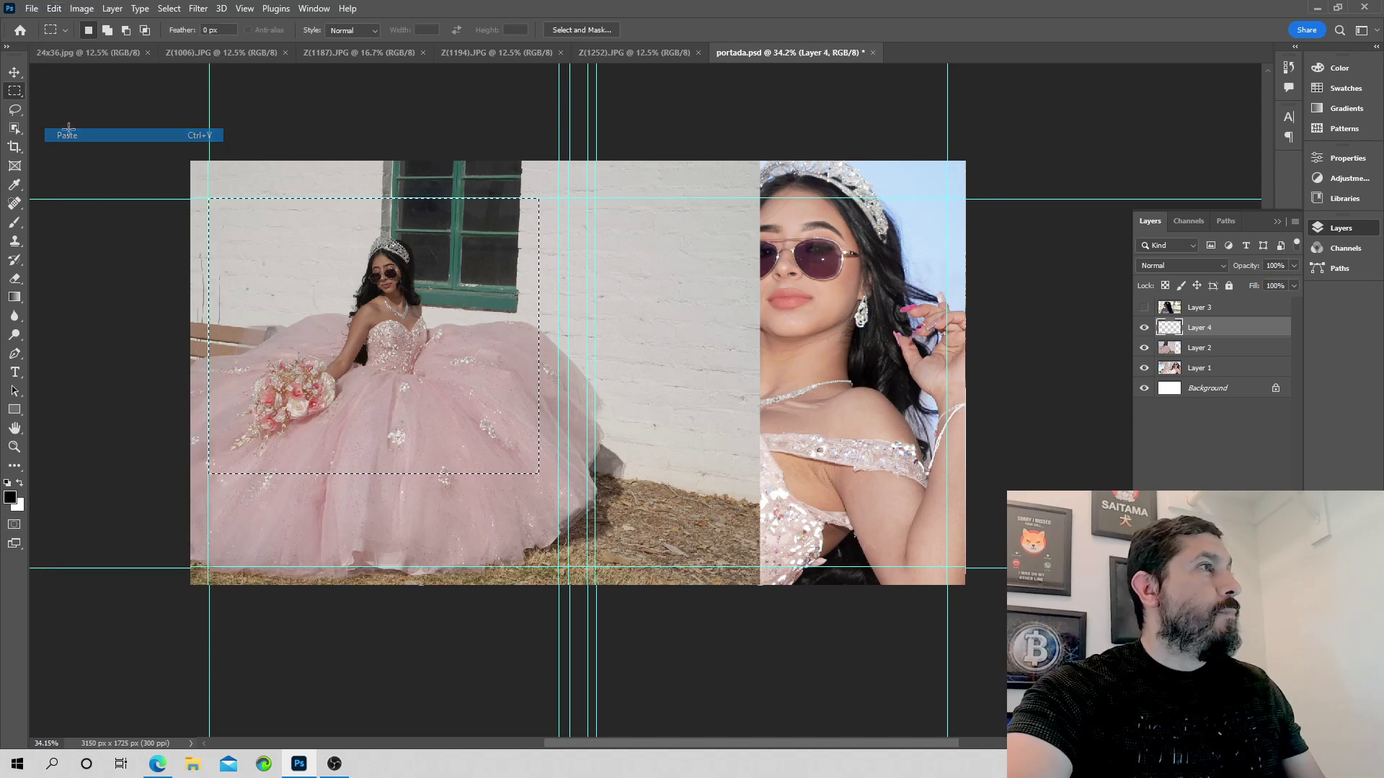
- Hide Layer 2, then scale down the pasted crop, tilt it slightly counterclockwise and place it in the cover's upper-left area
drag(410, 307, 809, 351)
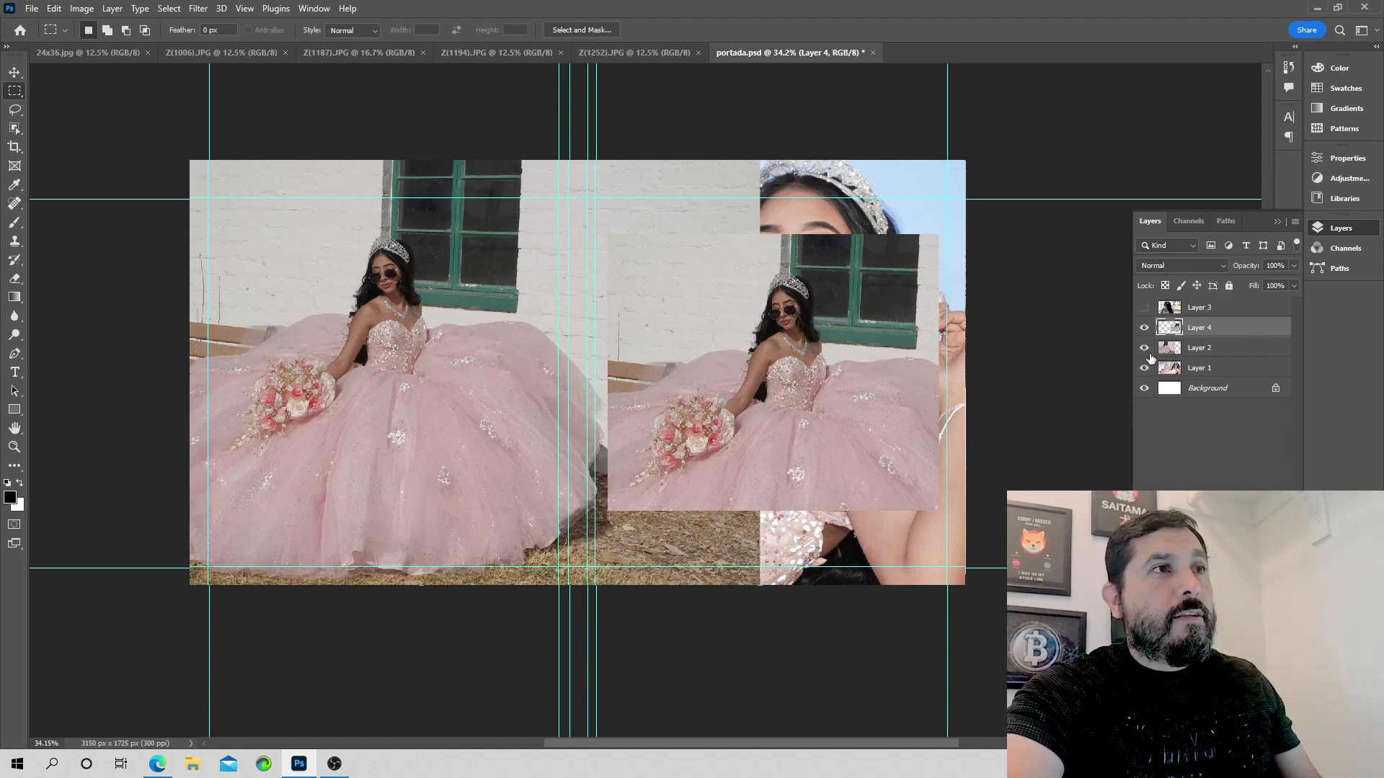
click(1146, 351)
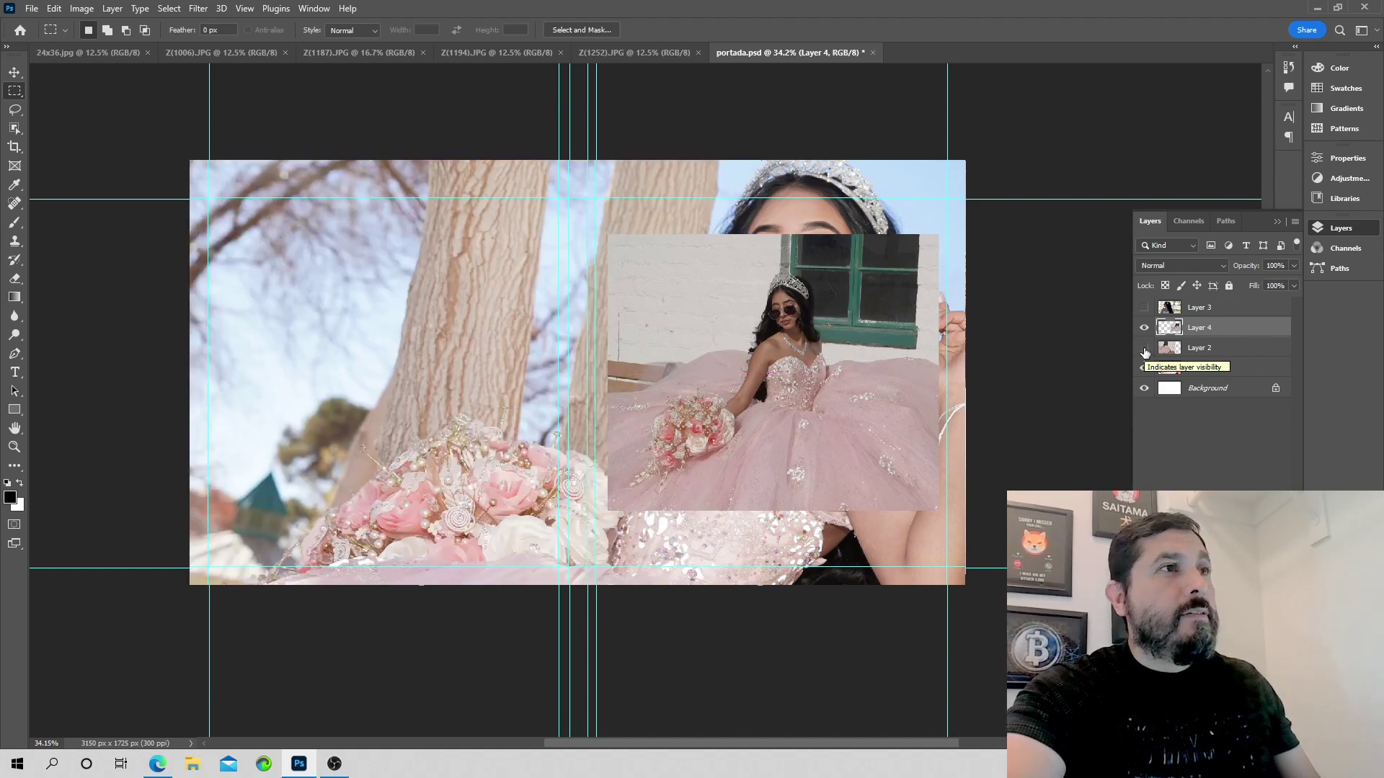
drag(887, 339, 499, 312)
key(ctrl+t)
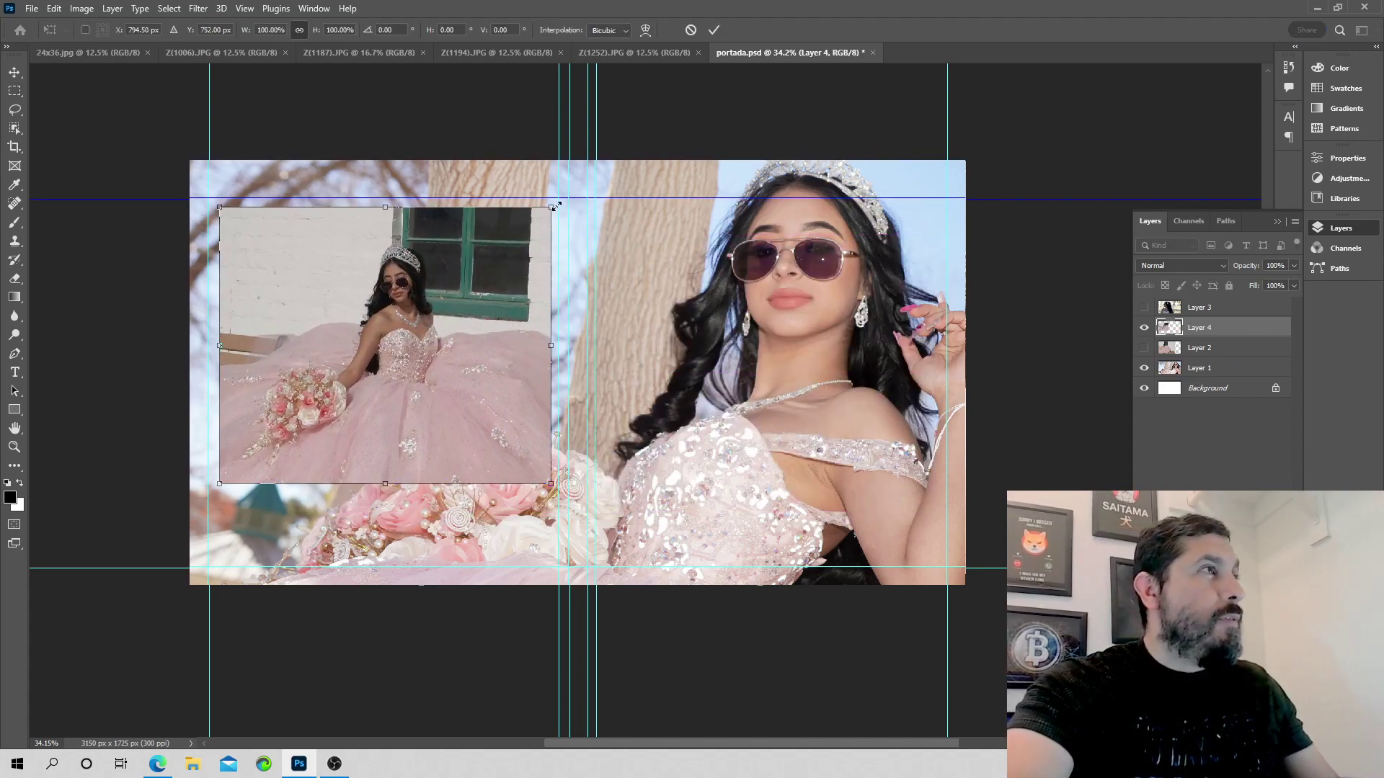
drag(552, 208, 467, 230)
drag(443, 306, 431, 228)
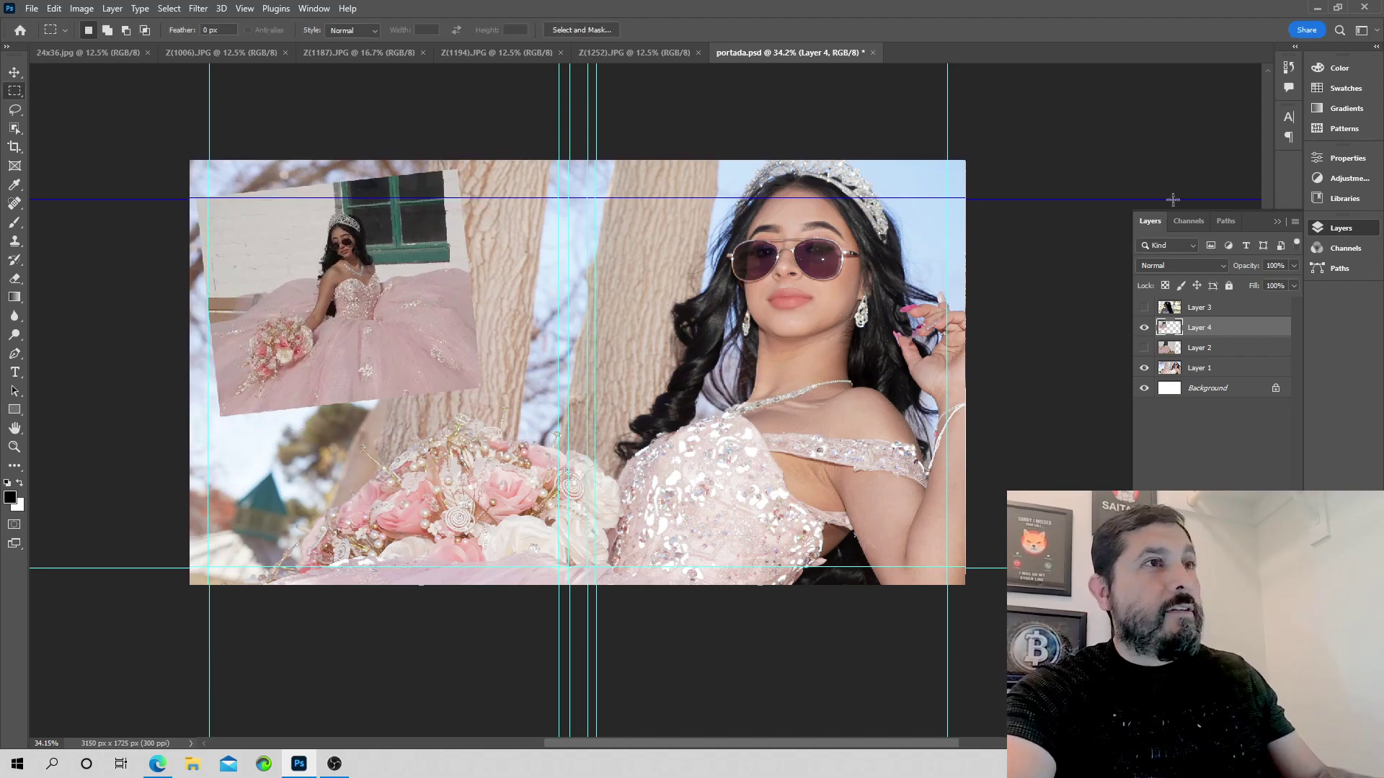
- Add a drop shadow to the tilted photo's layer with a distance of 17 px and a spread of 23%
double_click(1249, 326)
click(240, 401)
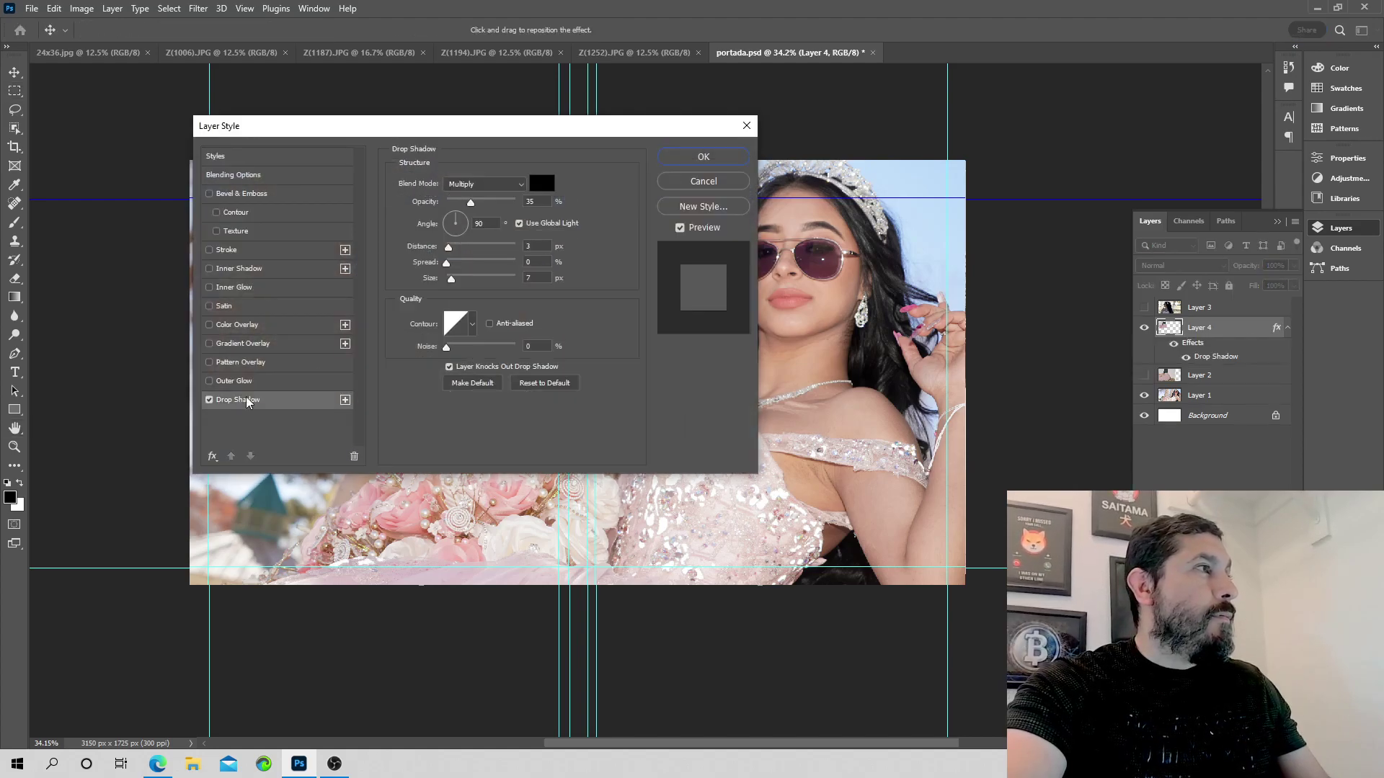
drag(588, 135, 881, 170)
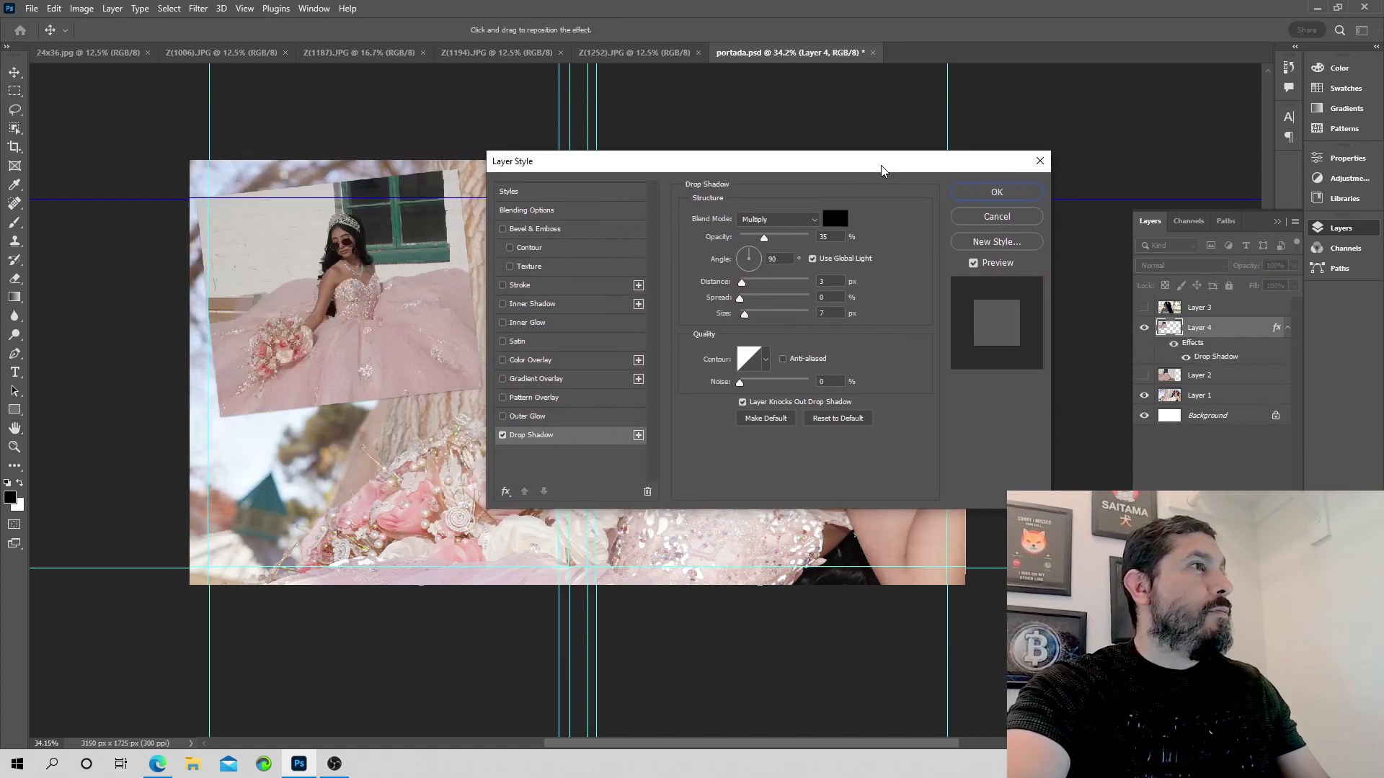
drag(741, 282, 756, 299)
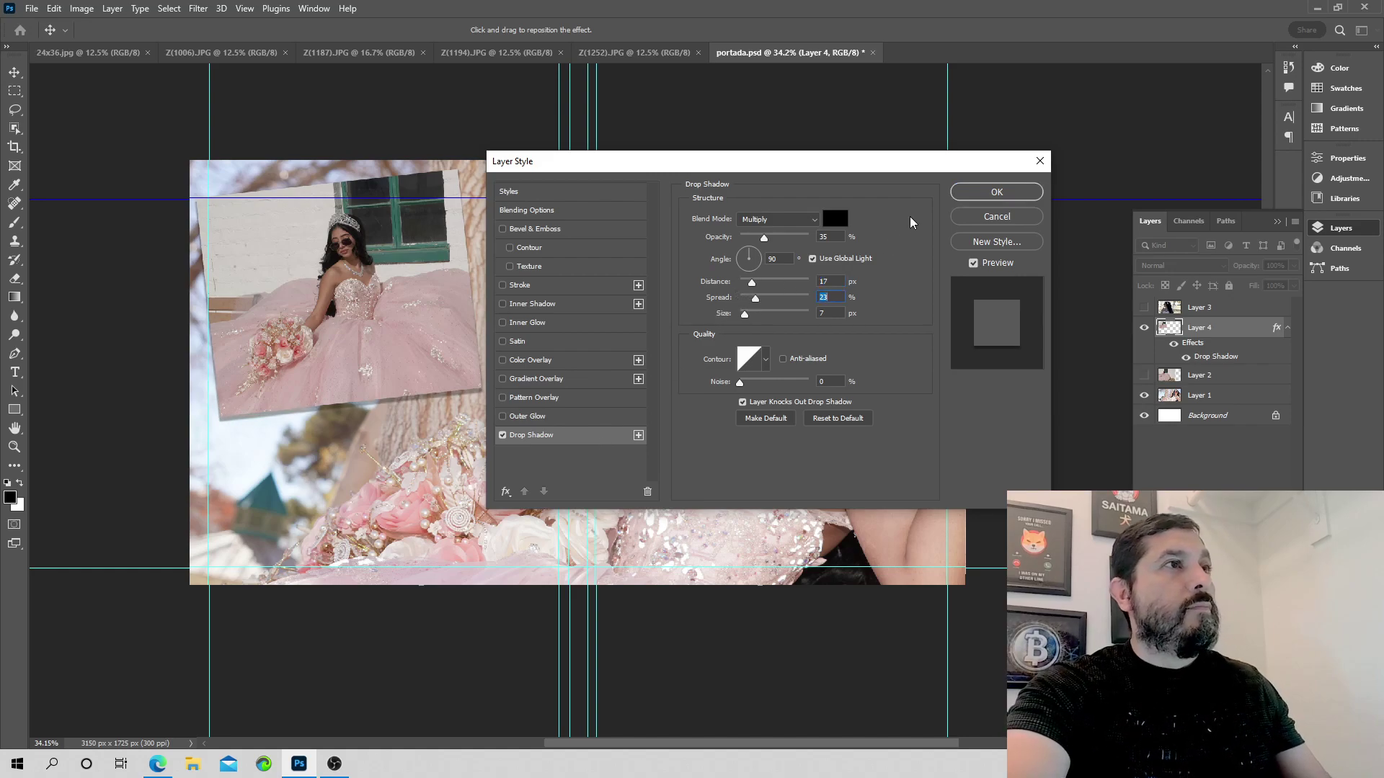
click(963, 192)
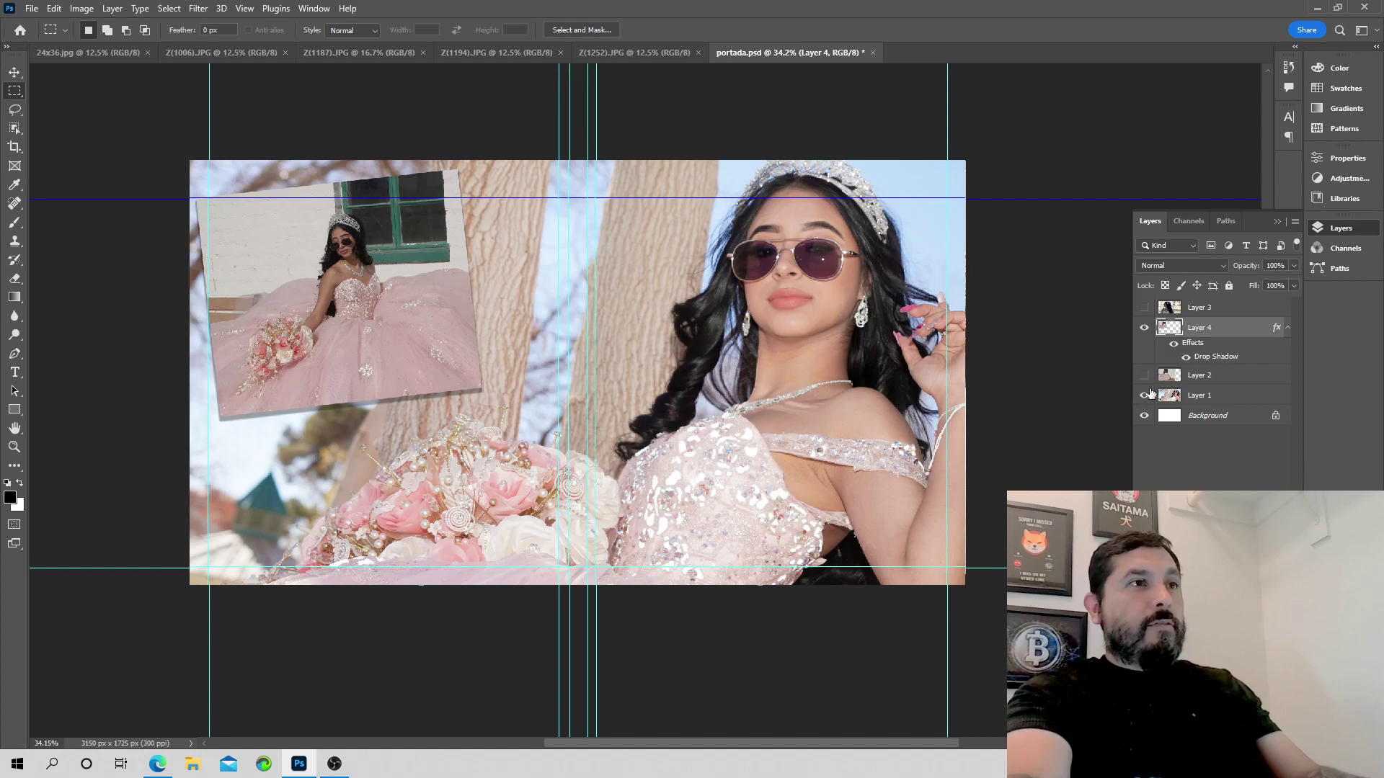
- Check the visibility of the lower photo layers and delete the hidden, uncropped Layer 2
click(1145, 396)
click(1145, 396)
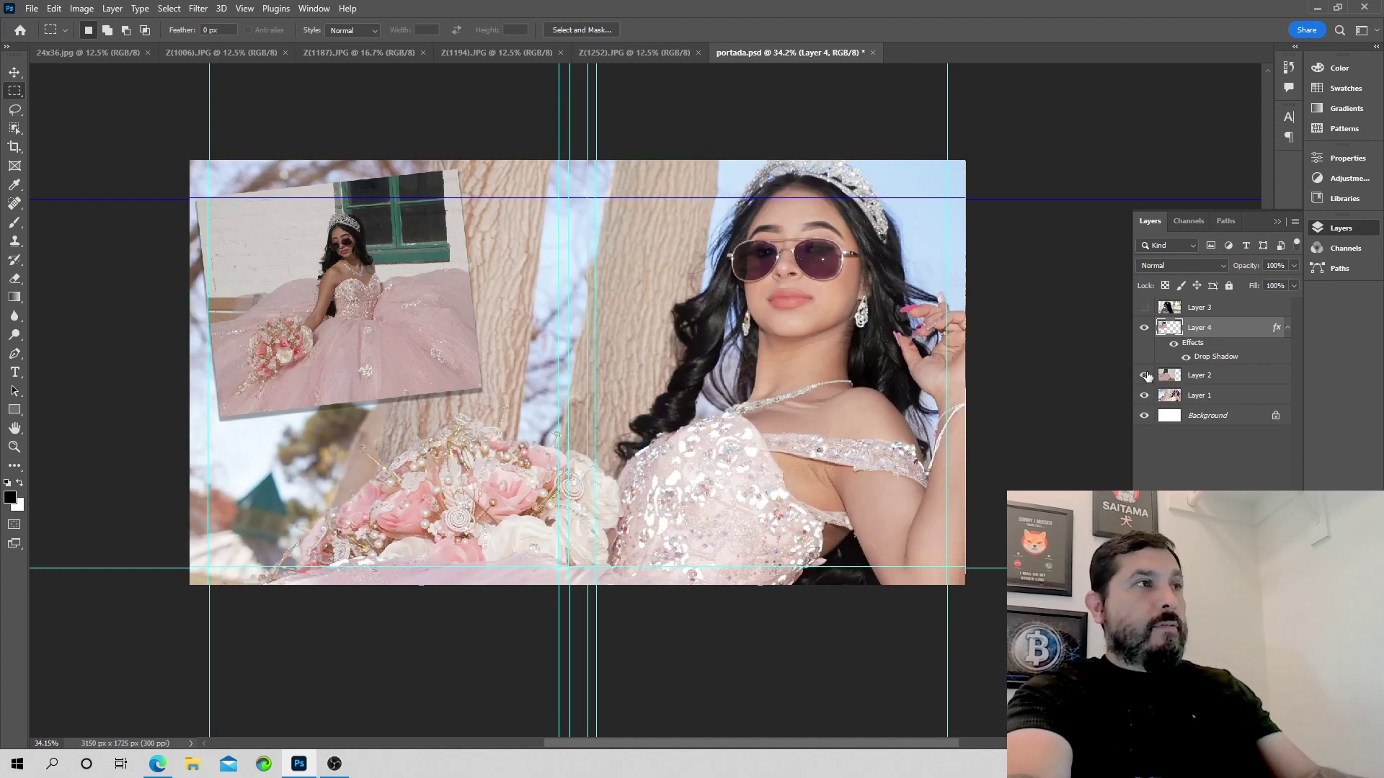
click(1145, 375)
click(1146, 375)
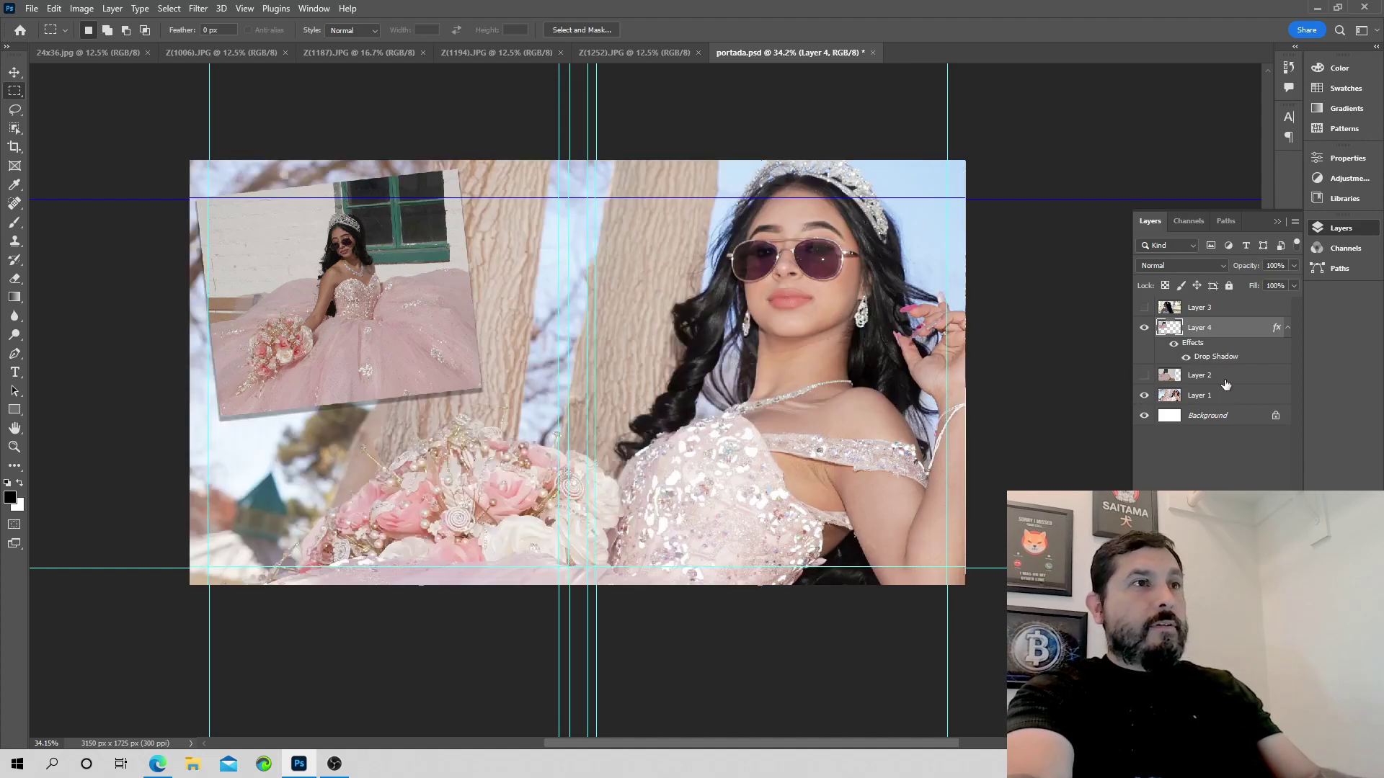
click(1231, 379)
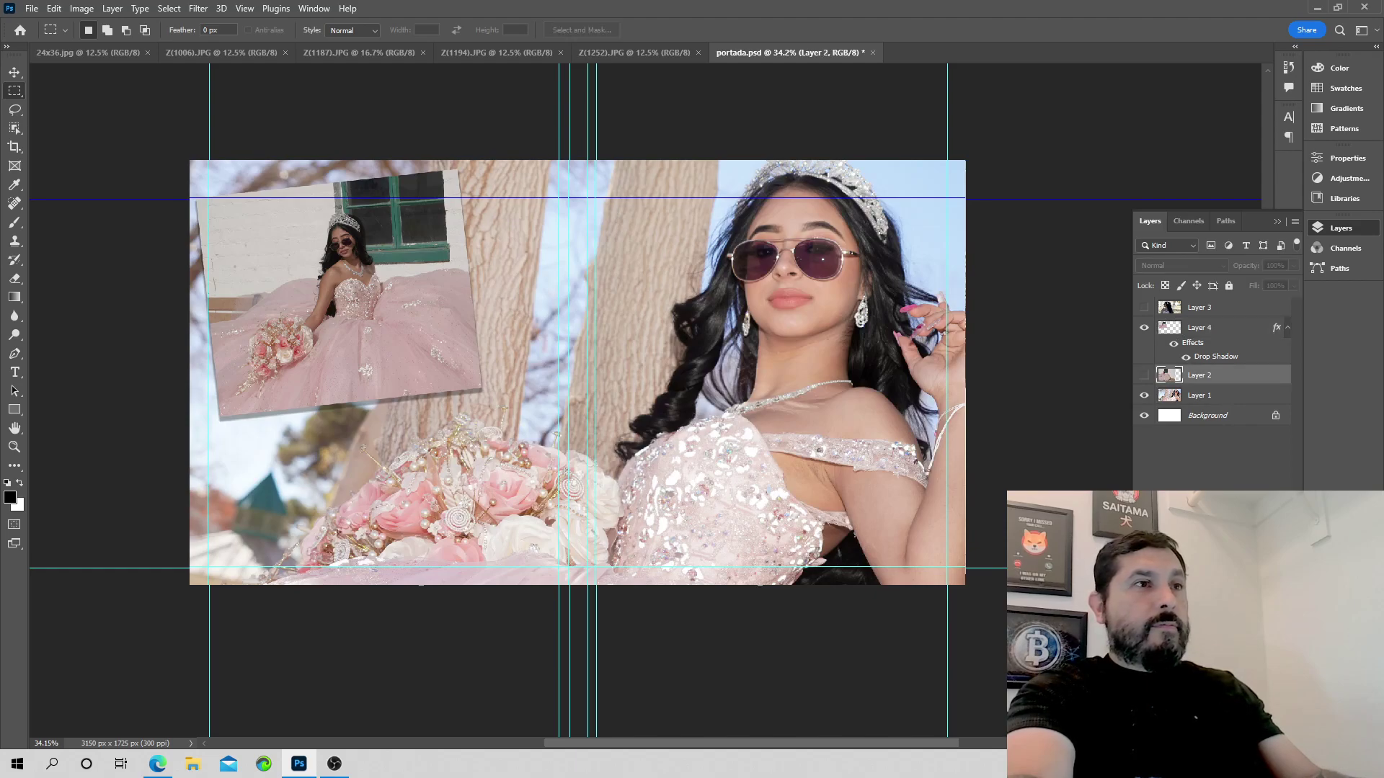
key(Delete)
click(626, 285)
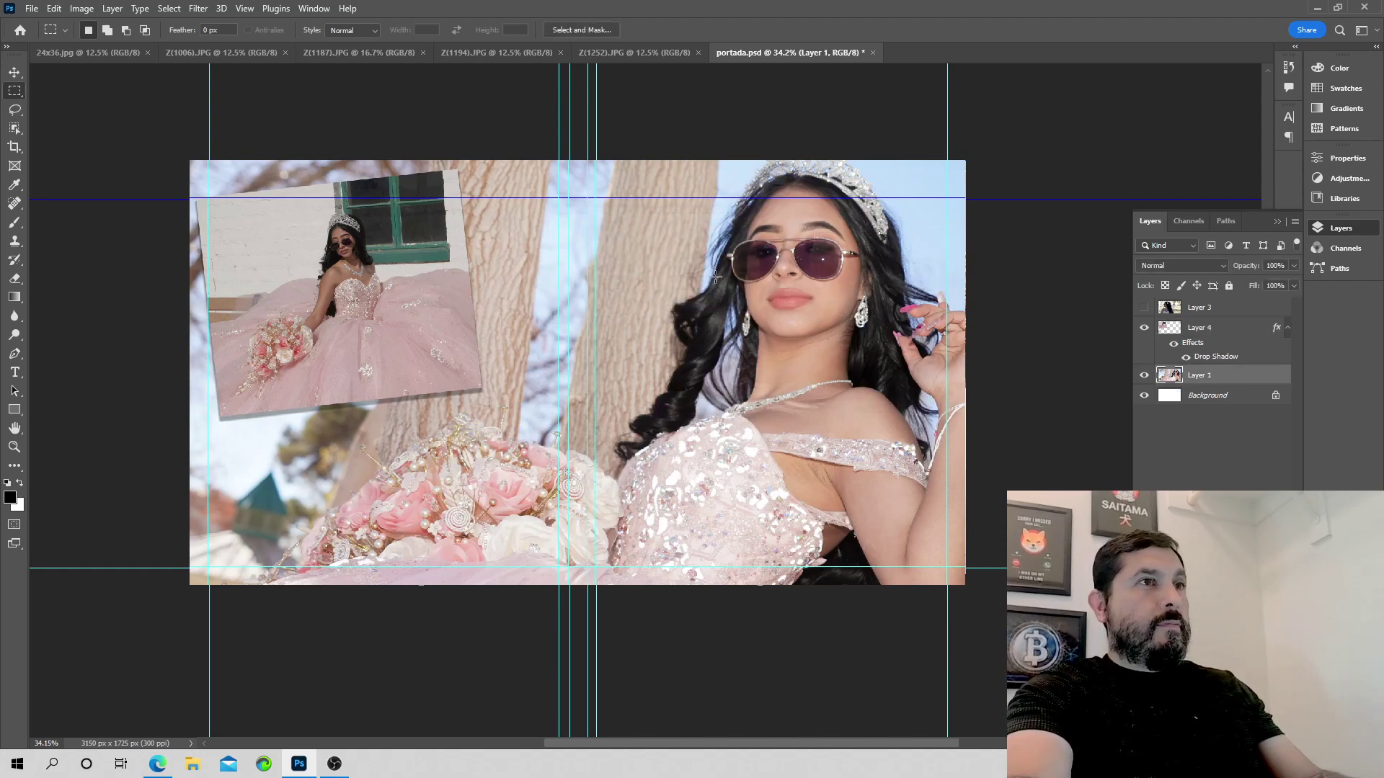
- Show Layer 3, scale its photo down to about 36.6% and move it to the middle of the cover
click(1144, 315)
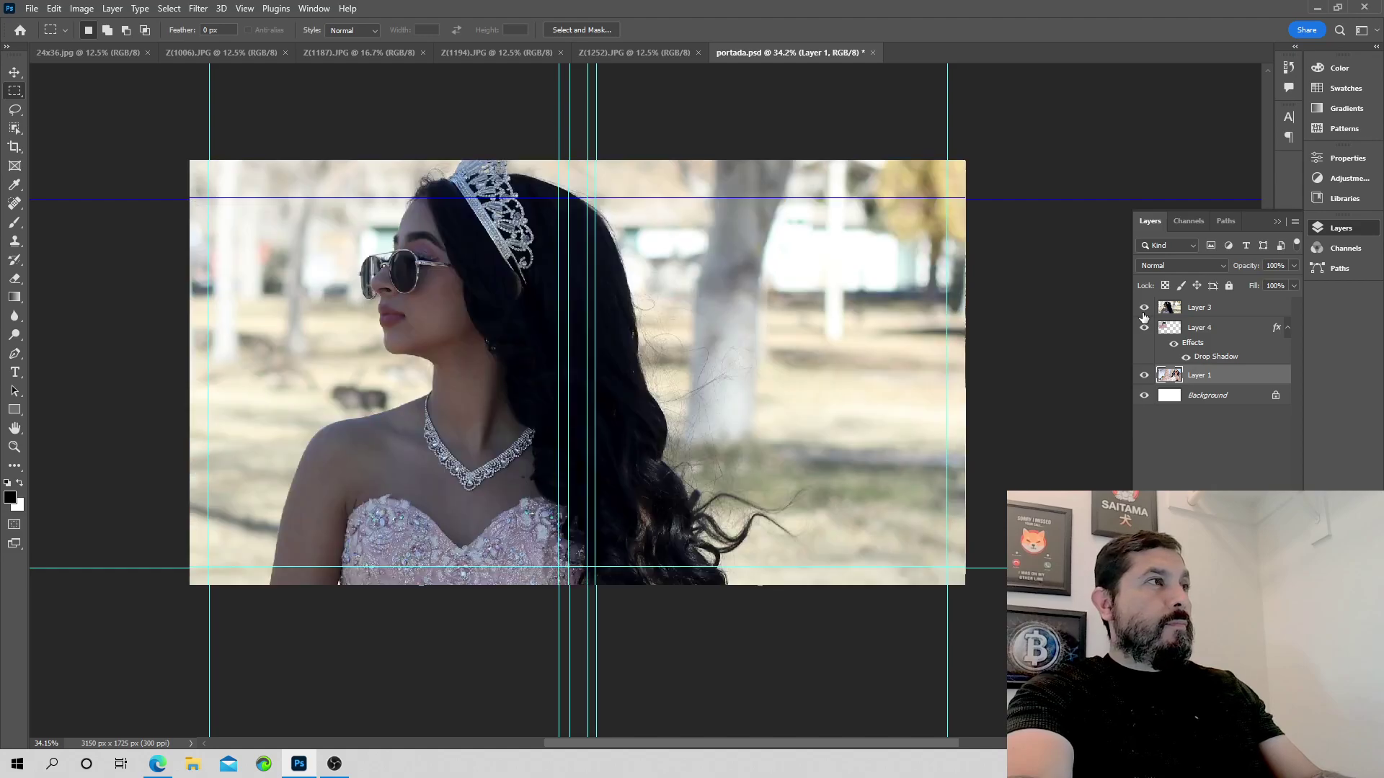
click(1230, 309)
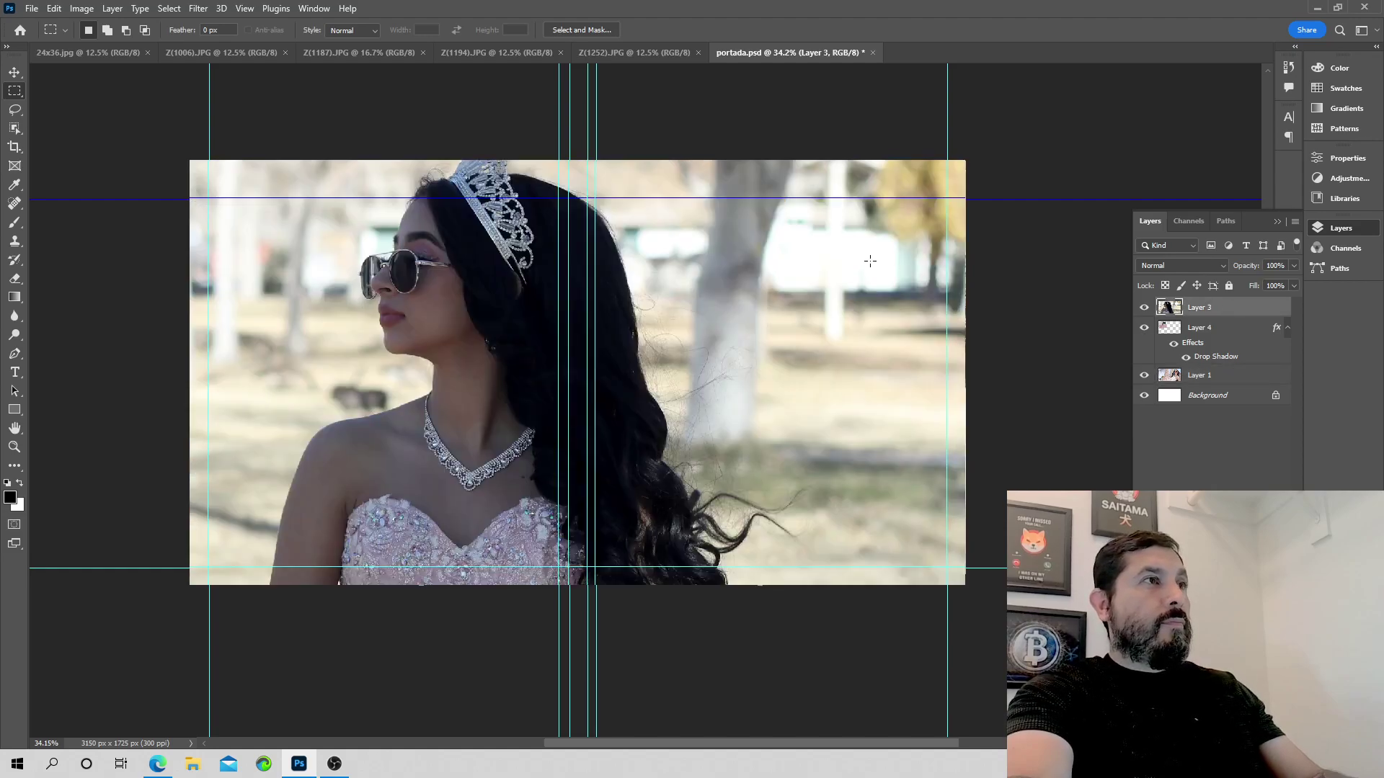
drag(874, 272, 586, 374)
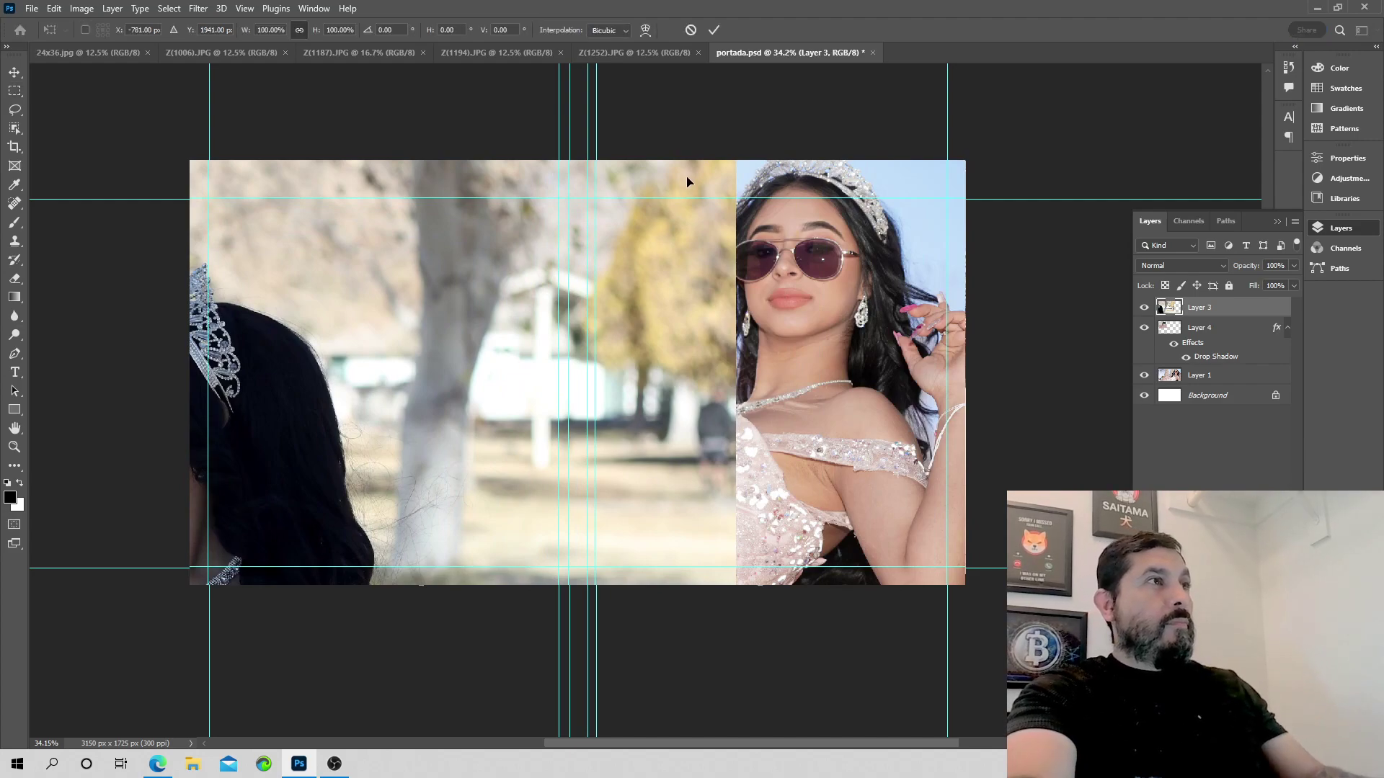
key(ctrl+t)
drag(686, 185, 650, 376)
drag(697, 333, 456, 520)
drag(378, 552, 808, 235)
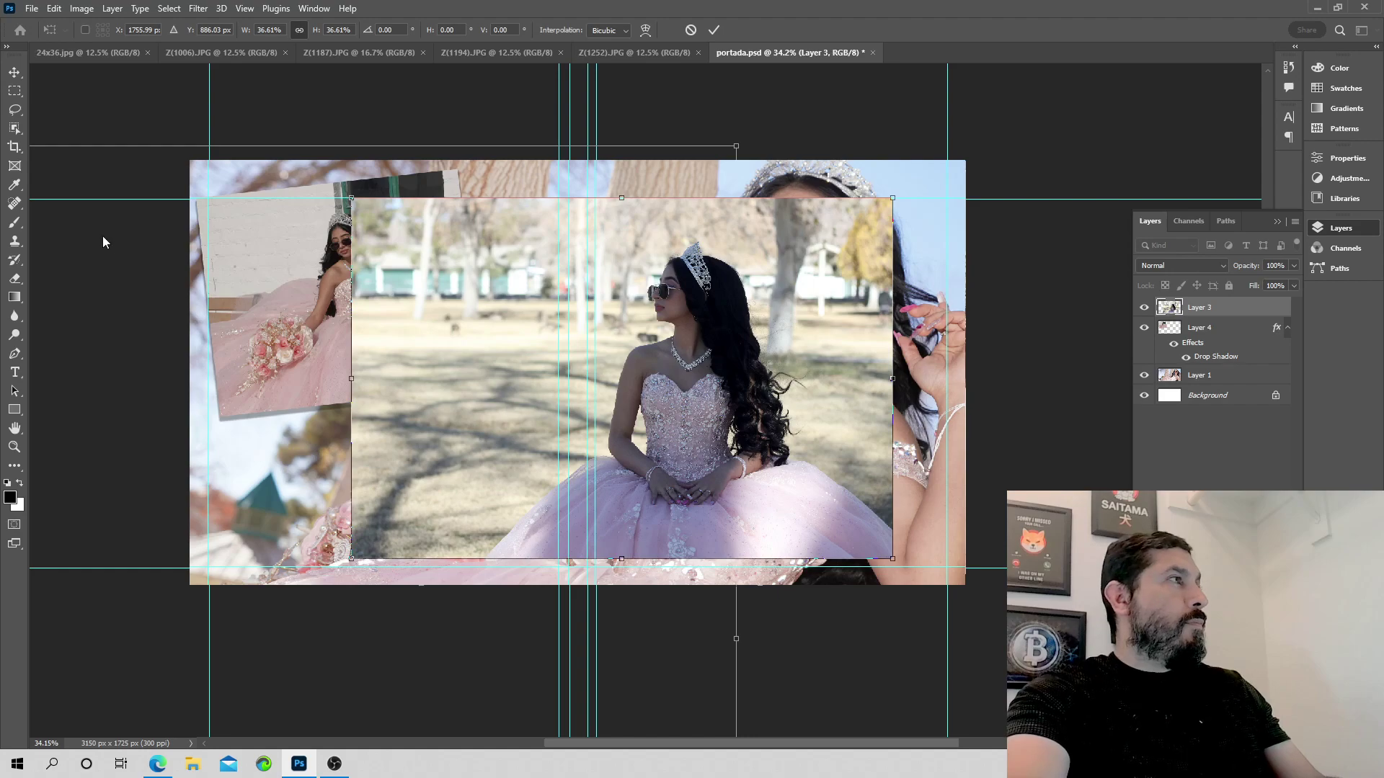
- Cut a rectangular area around the girl in profile from Layer 3 and paste it as a new layer
click(14, 90)
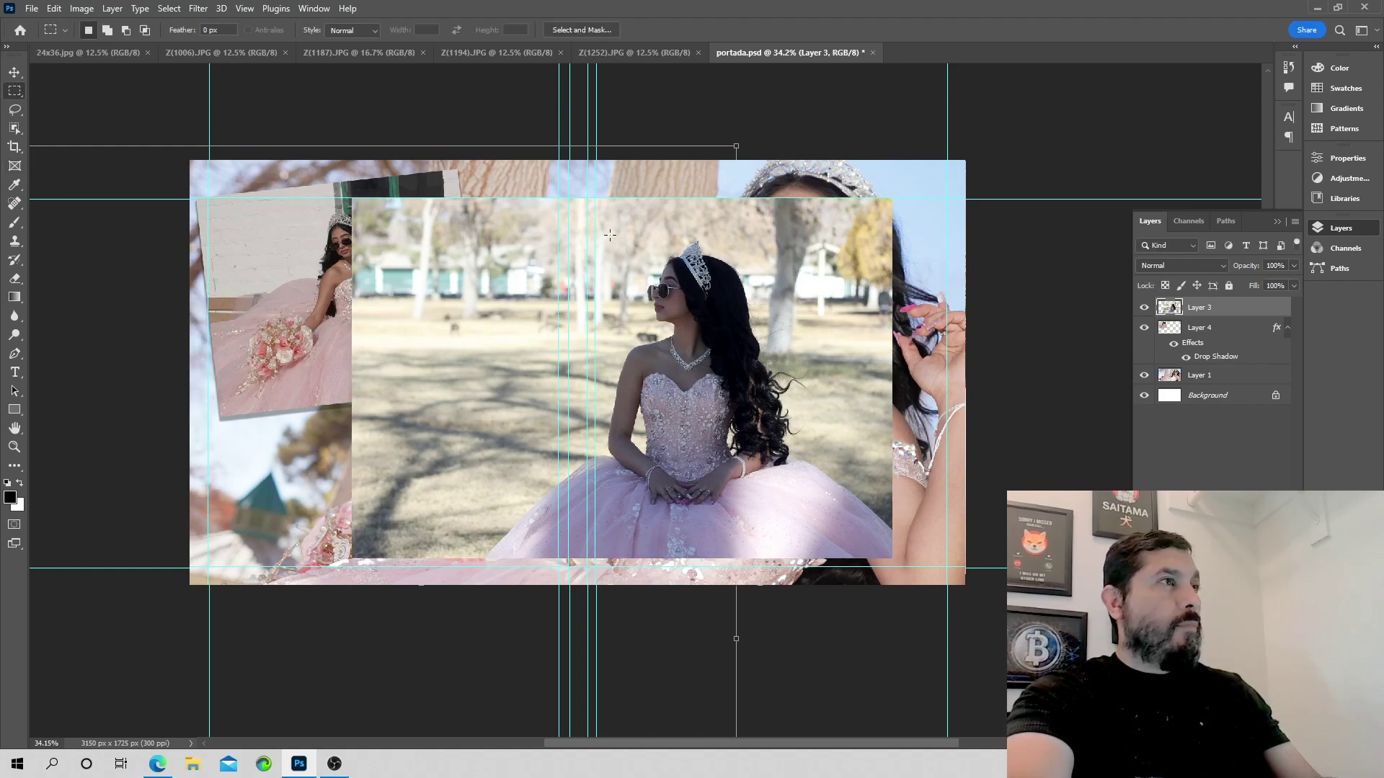
drag(565, 224, 834, 539)
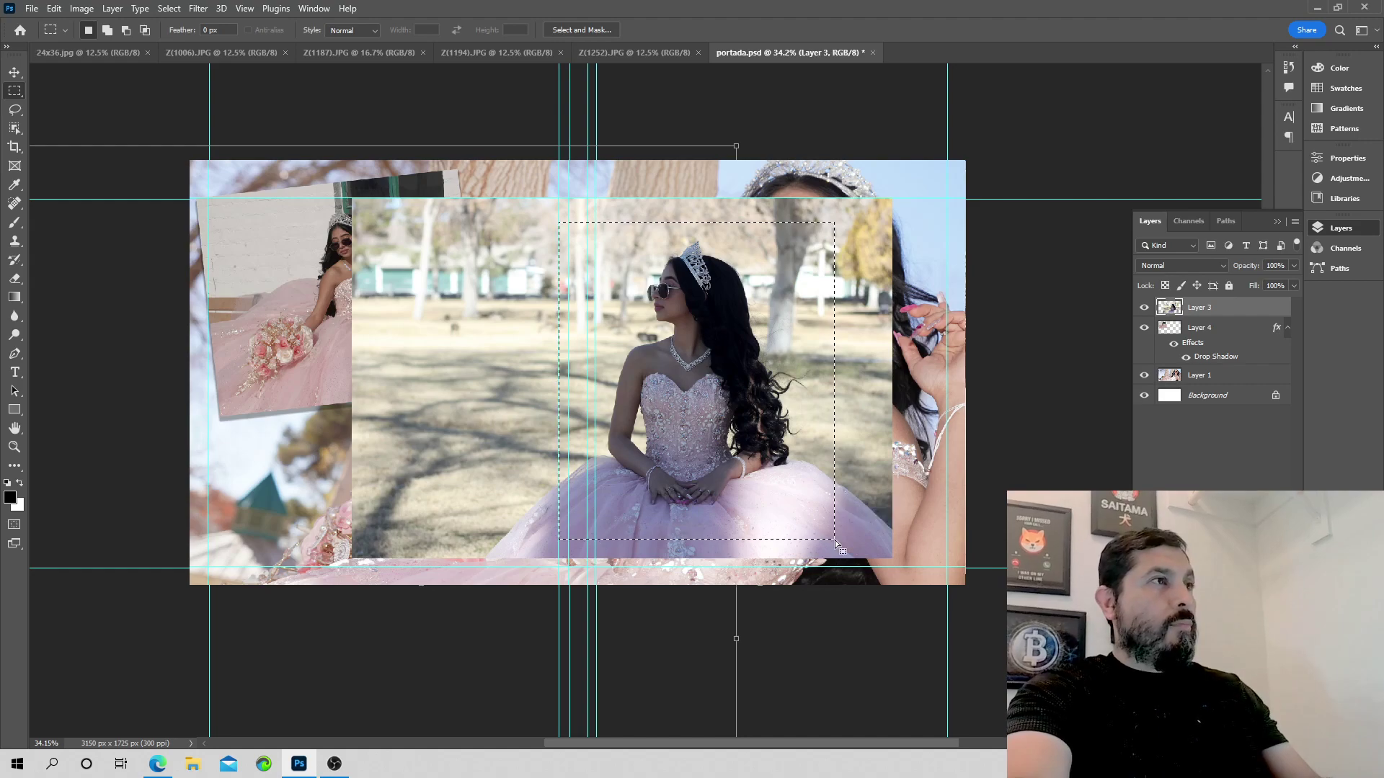
click(54, 8)
click(74, 92)
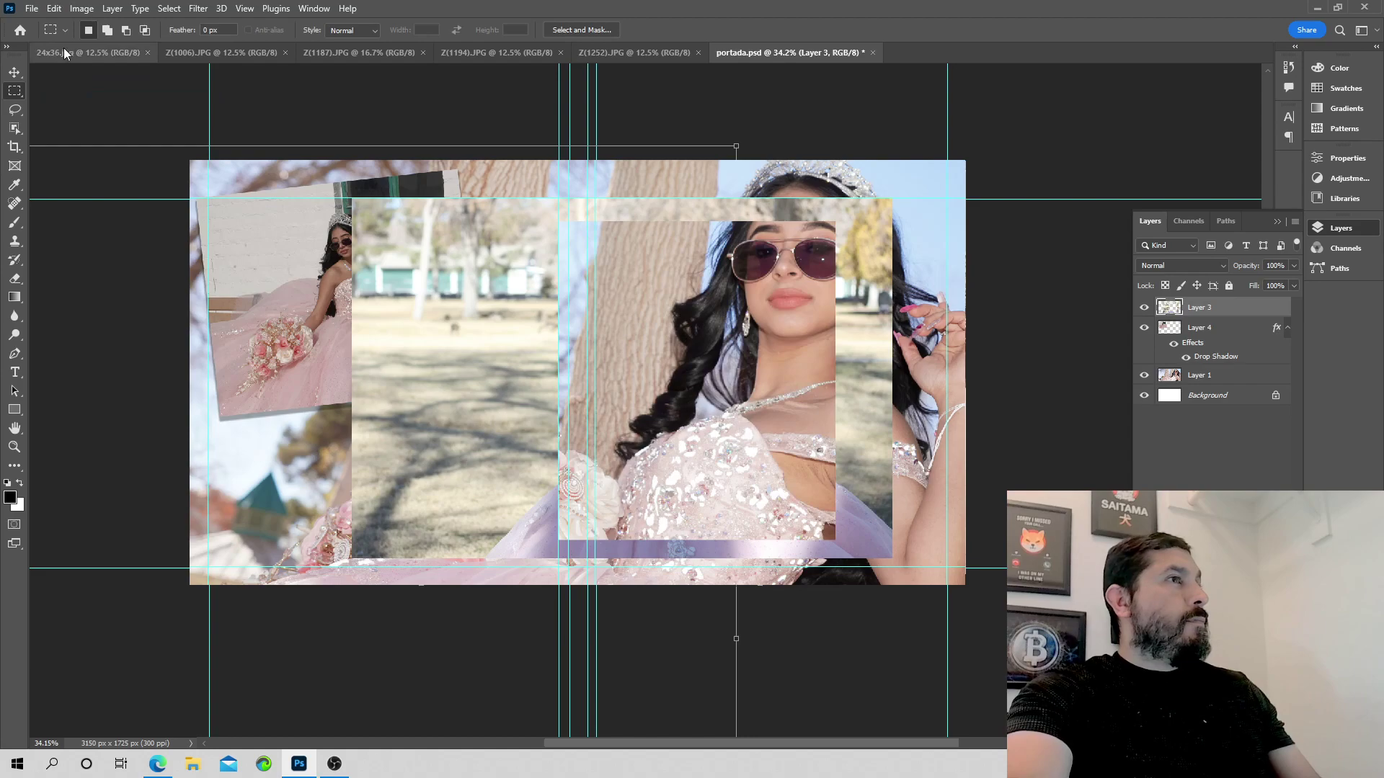
click(54, 8)
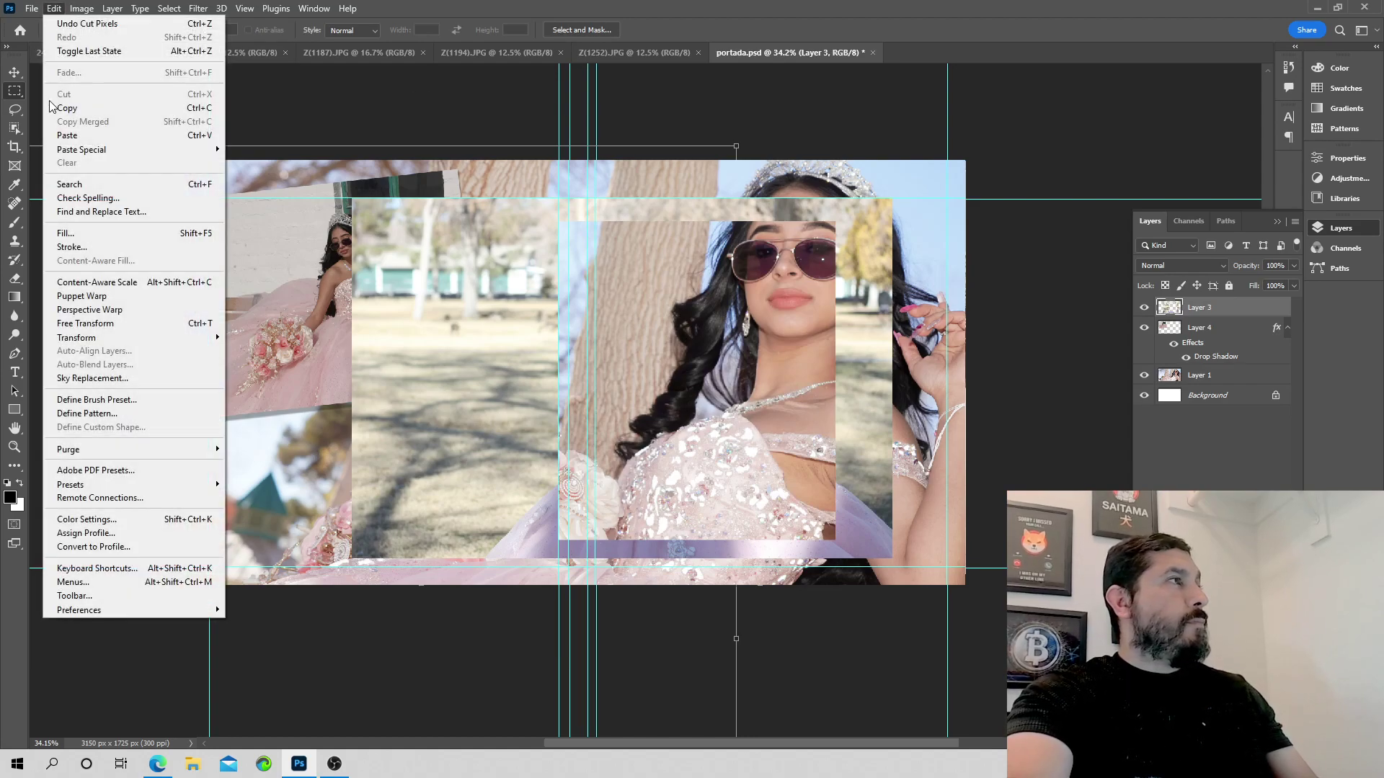
click(69, 138)
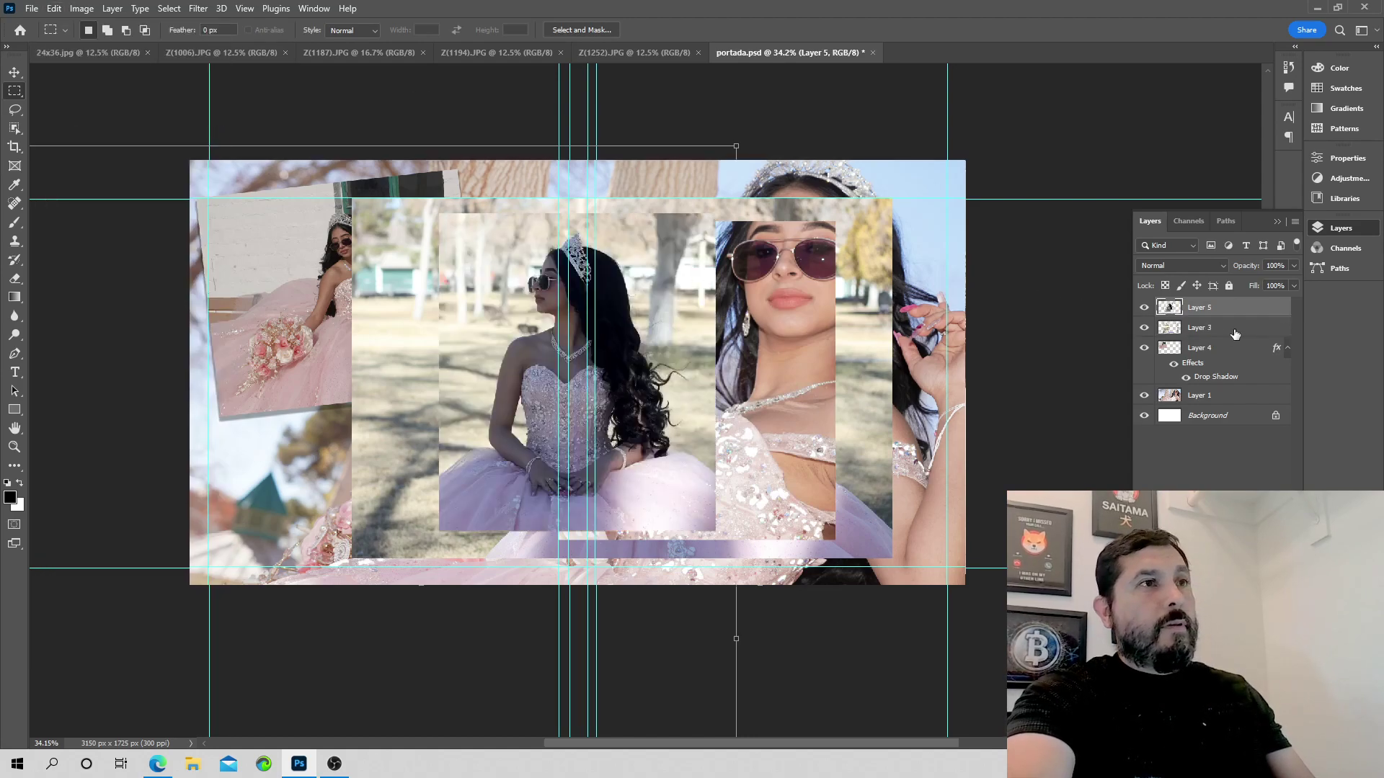
- Hide the leftover Layer 3 and delete it
click(1144, 328)
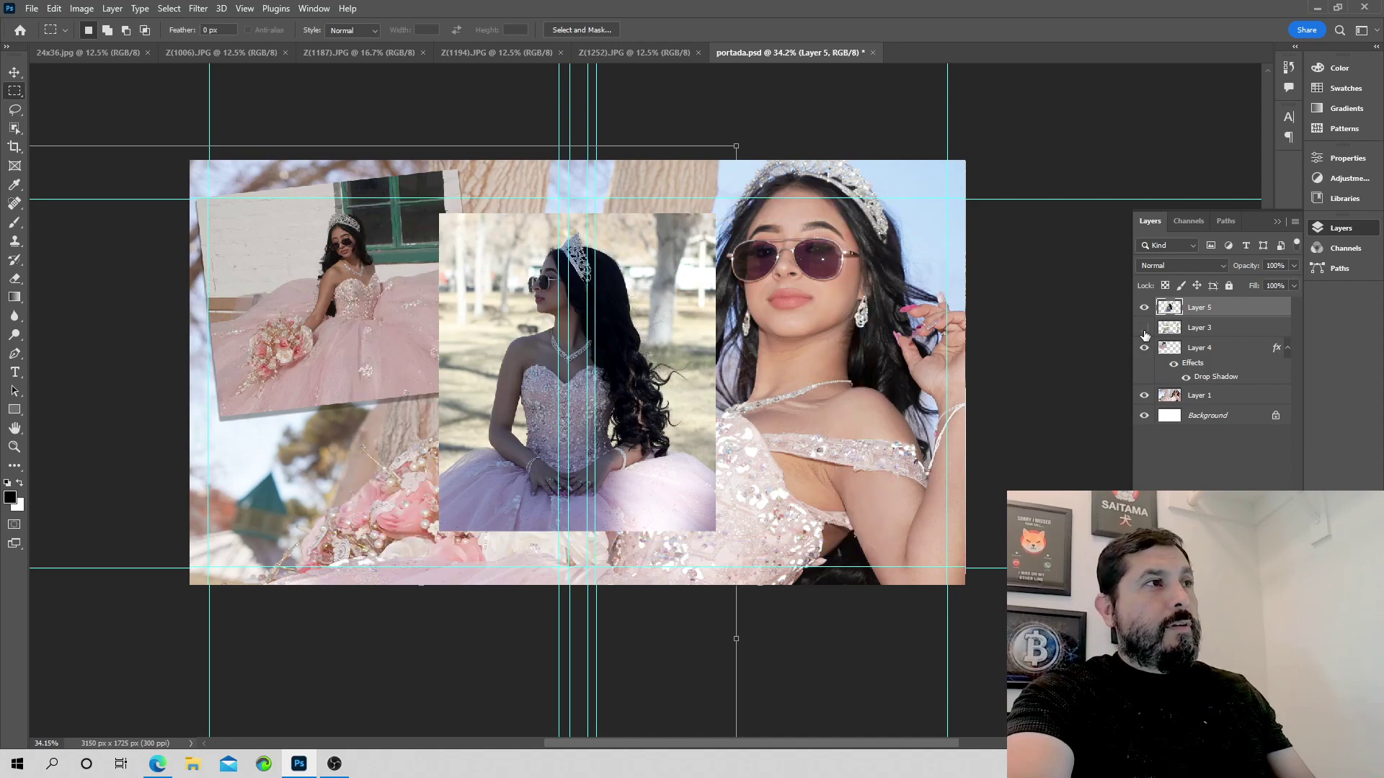
click(1257, 330)
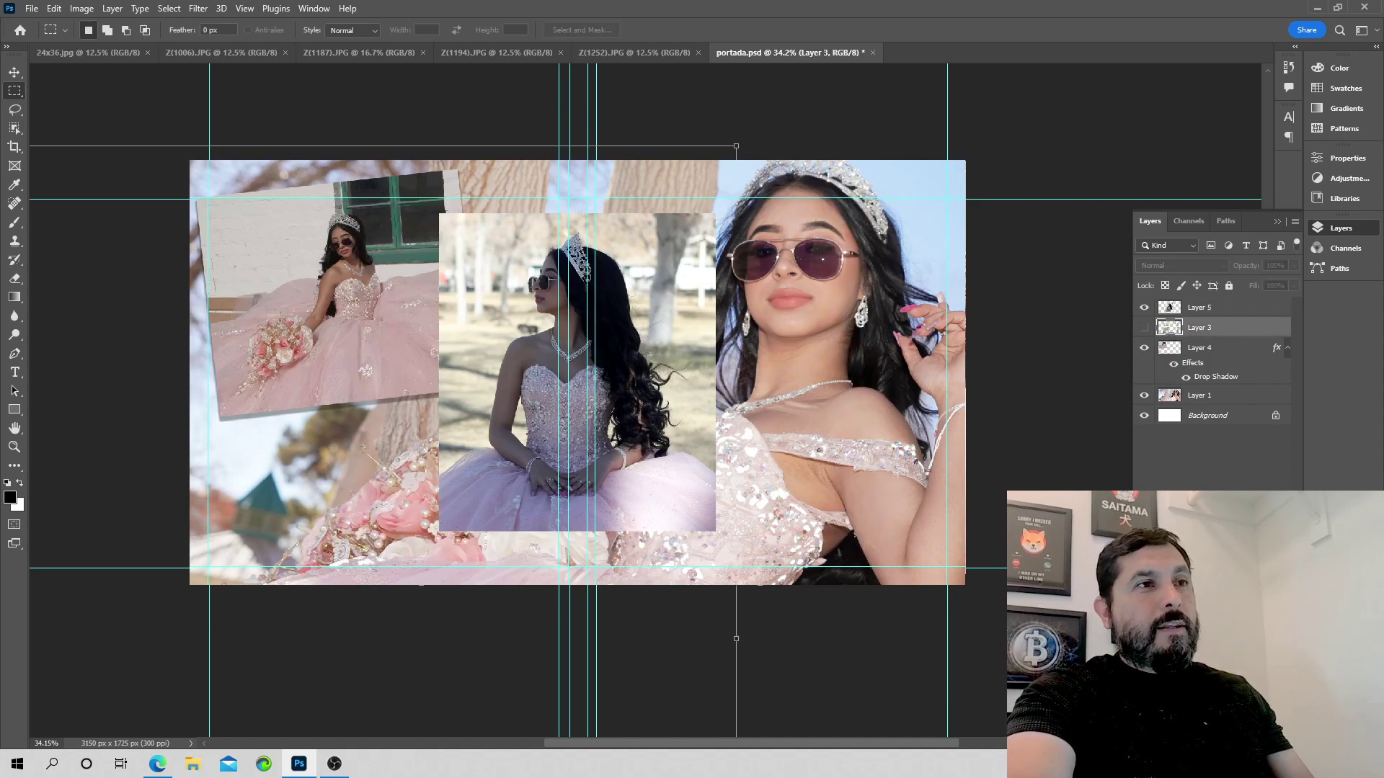
key(Delete)
click(632, 286)
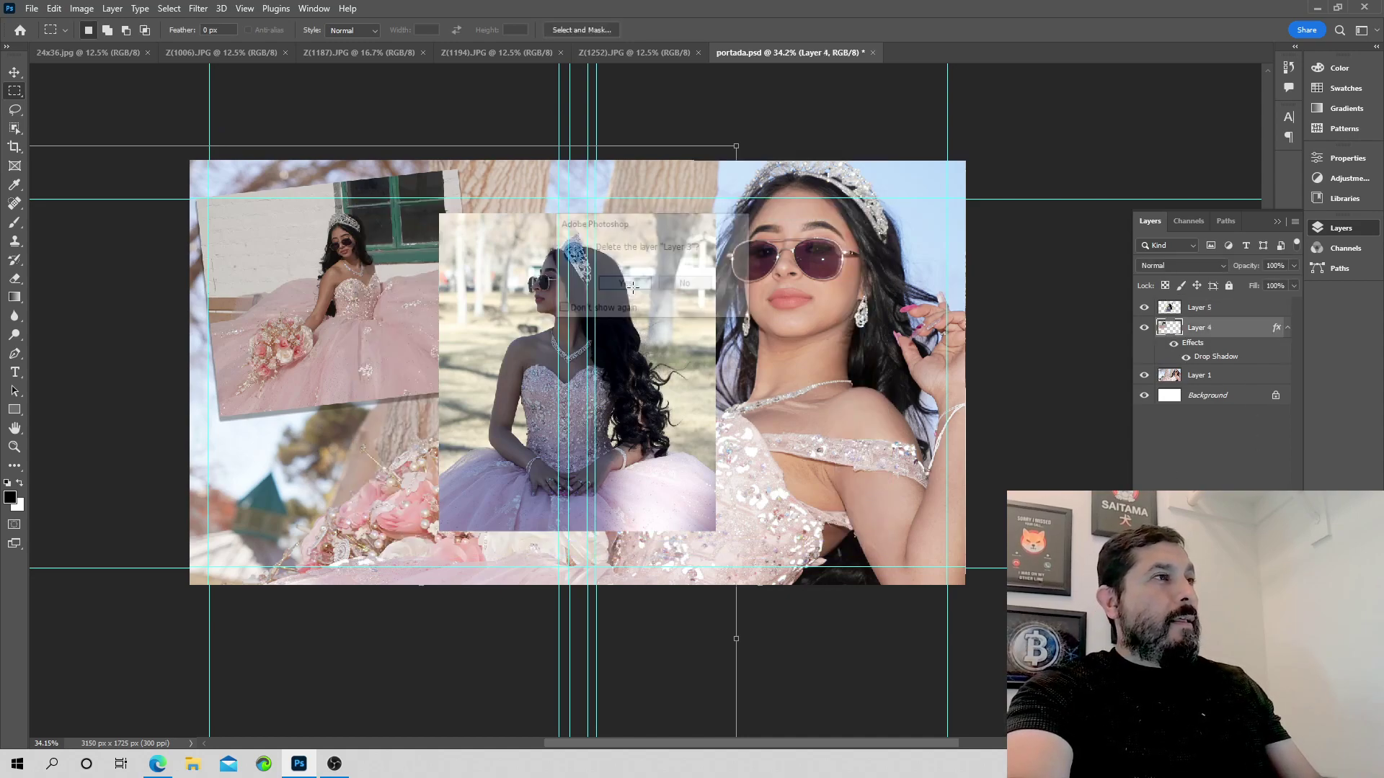
key(ctrl+t)
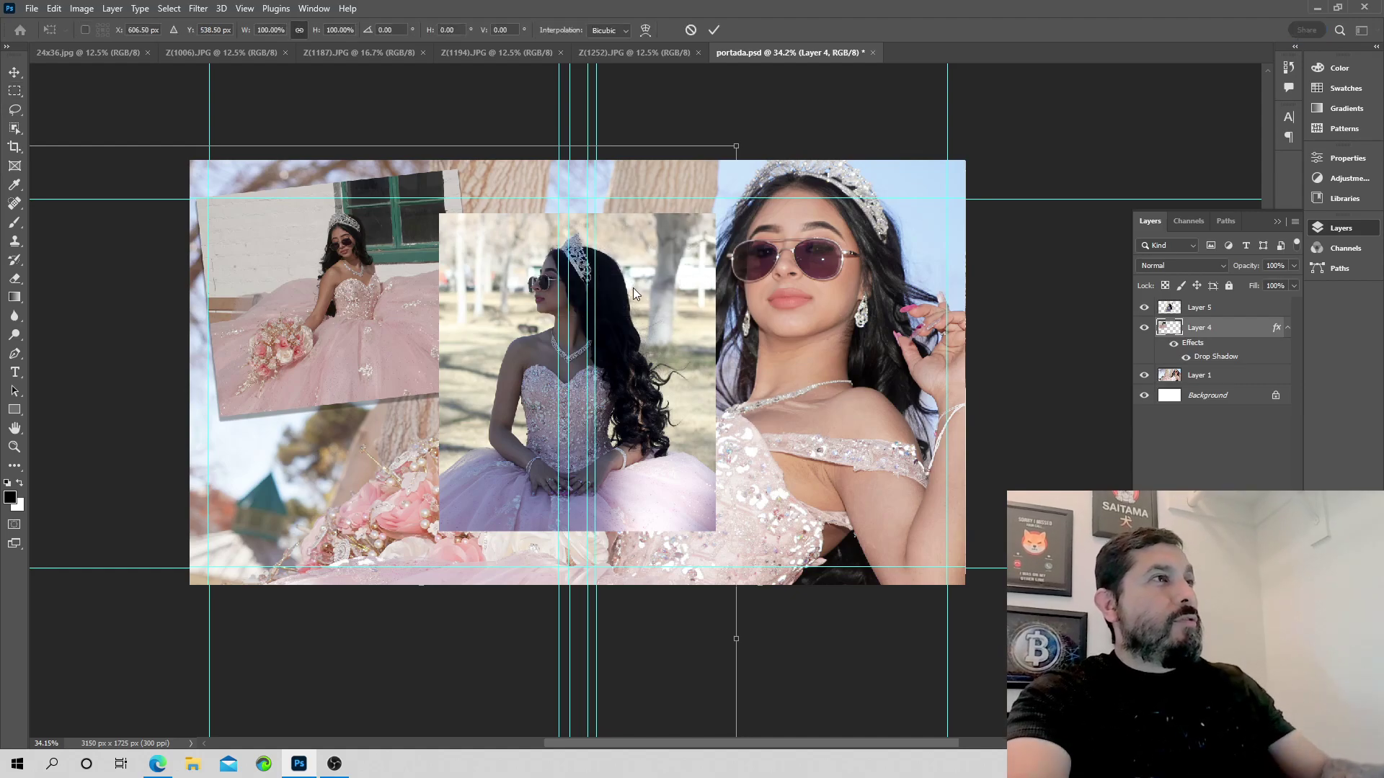
- Scale Layer 5 down to about 65%, tilt it about 3° counterclockwise and place it in the cover's lower-left area below the seated photo
click(1224, 309)
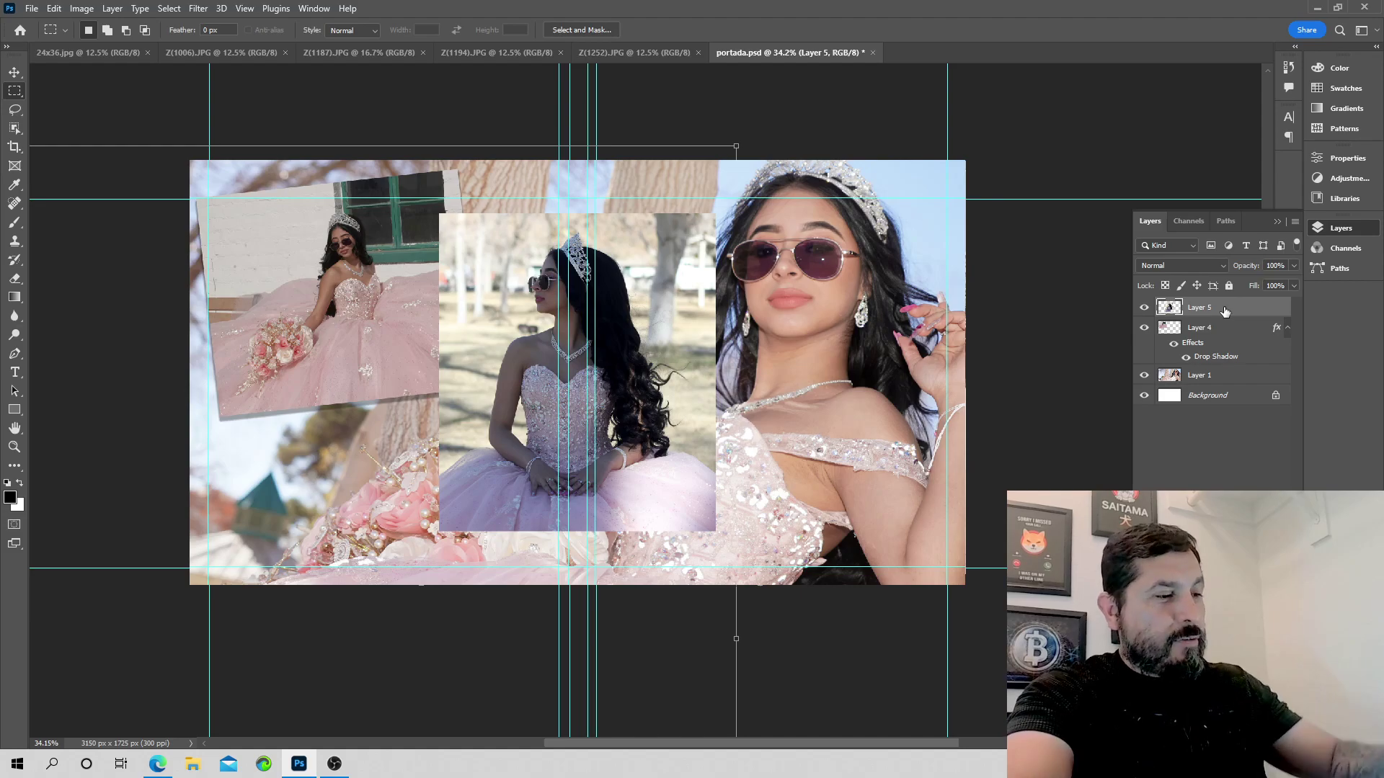
key(ctrl+t)
key(Escape)
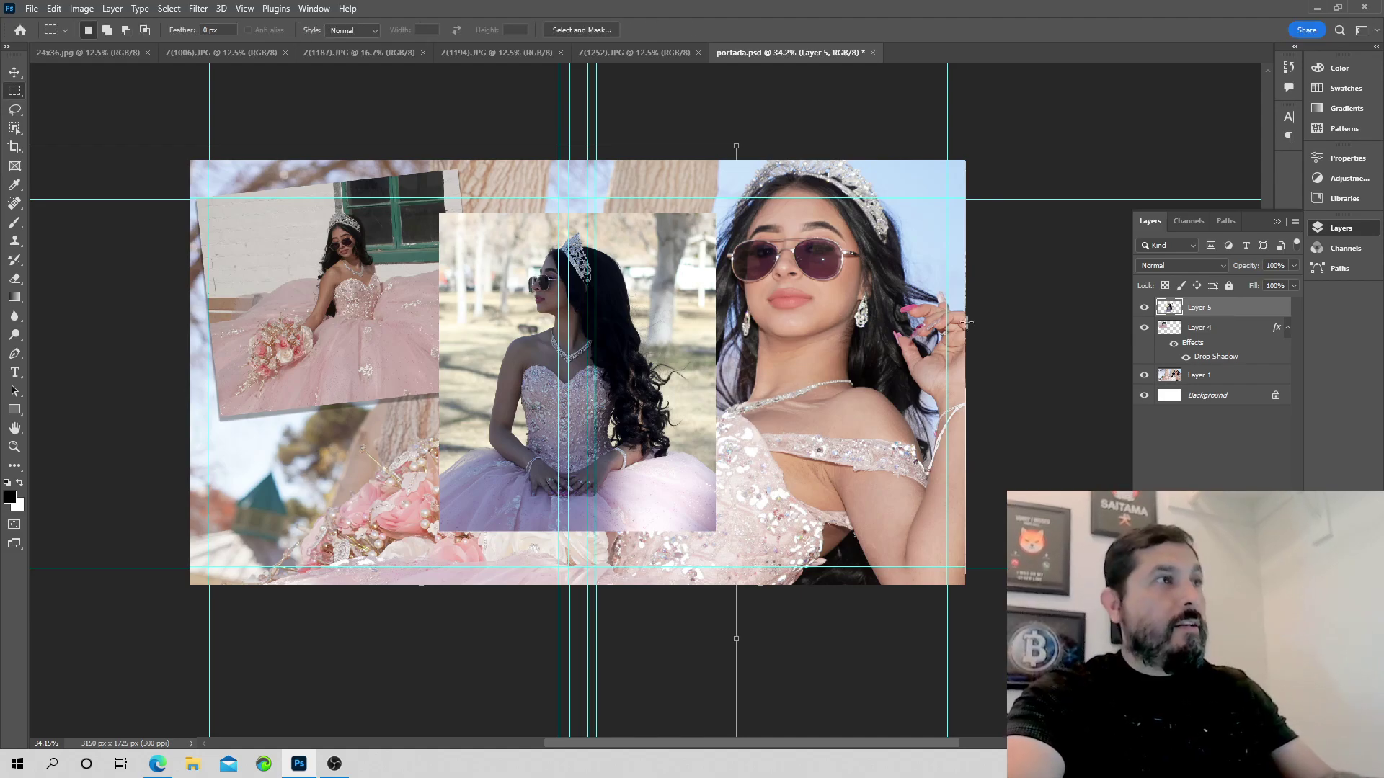
click(1145, 308)
click(1144, 308)
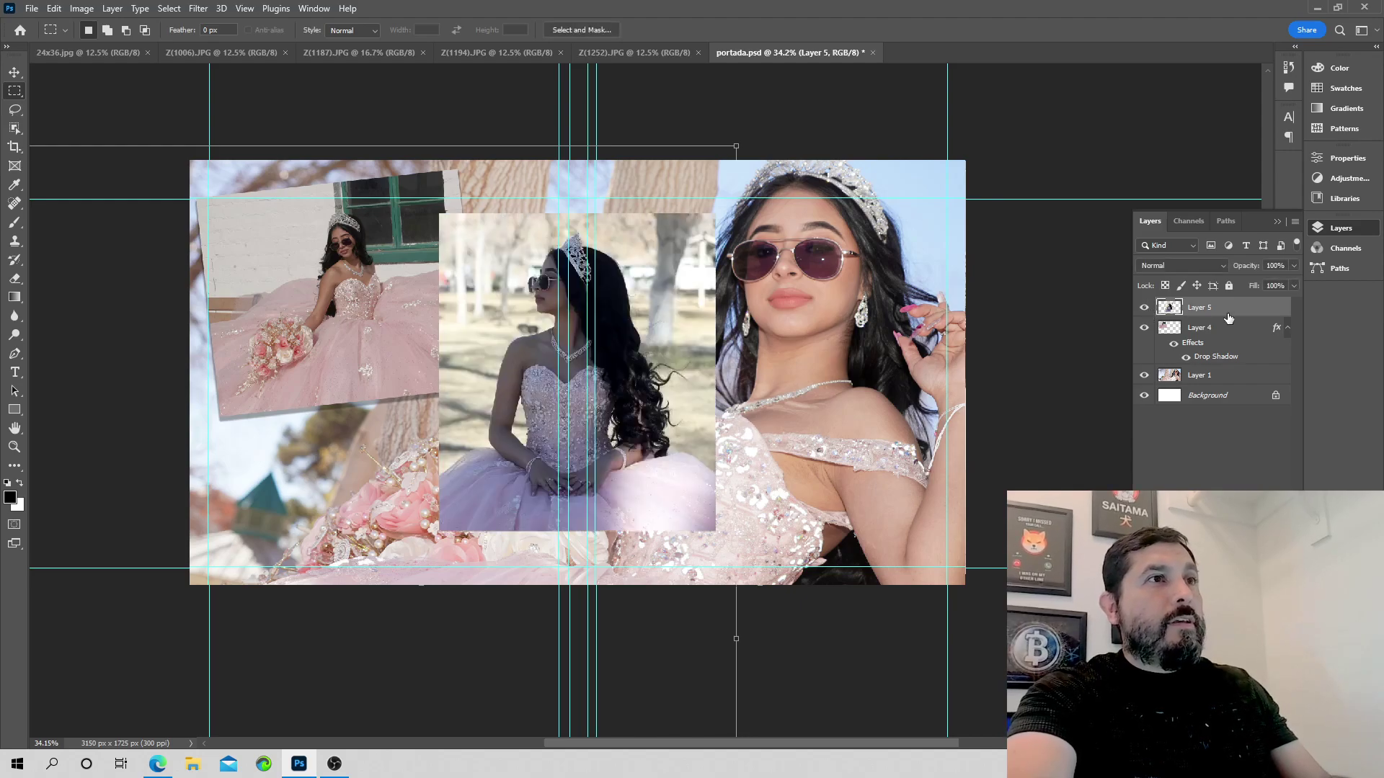
key(ctrl+t)
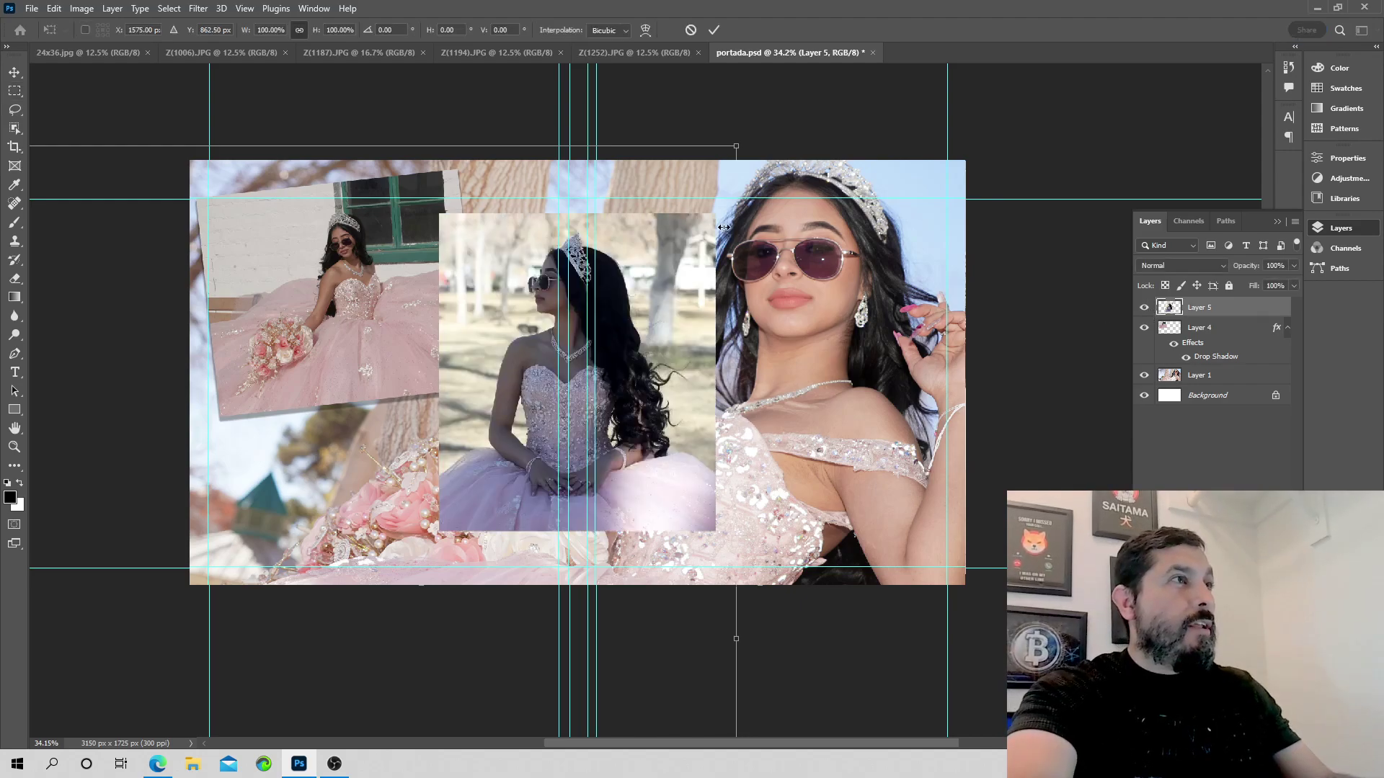
drag(715, 207, 628, 284)
drag(610, 369, 387, 417)
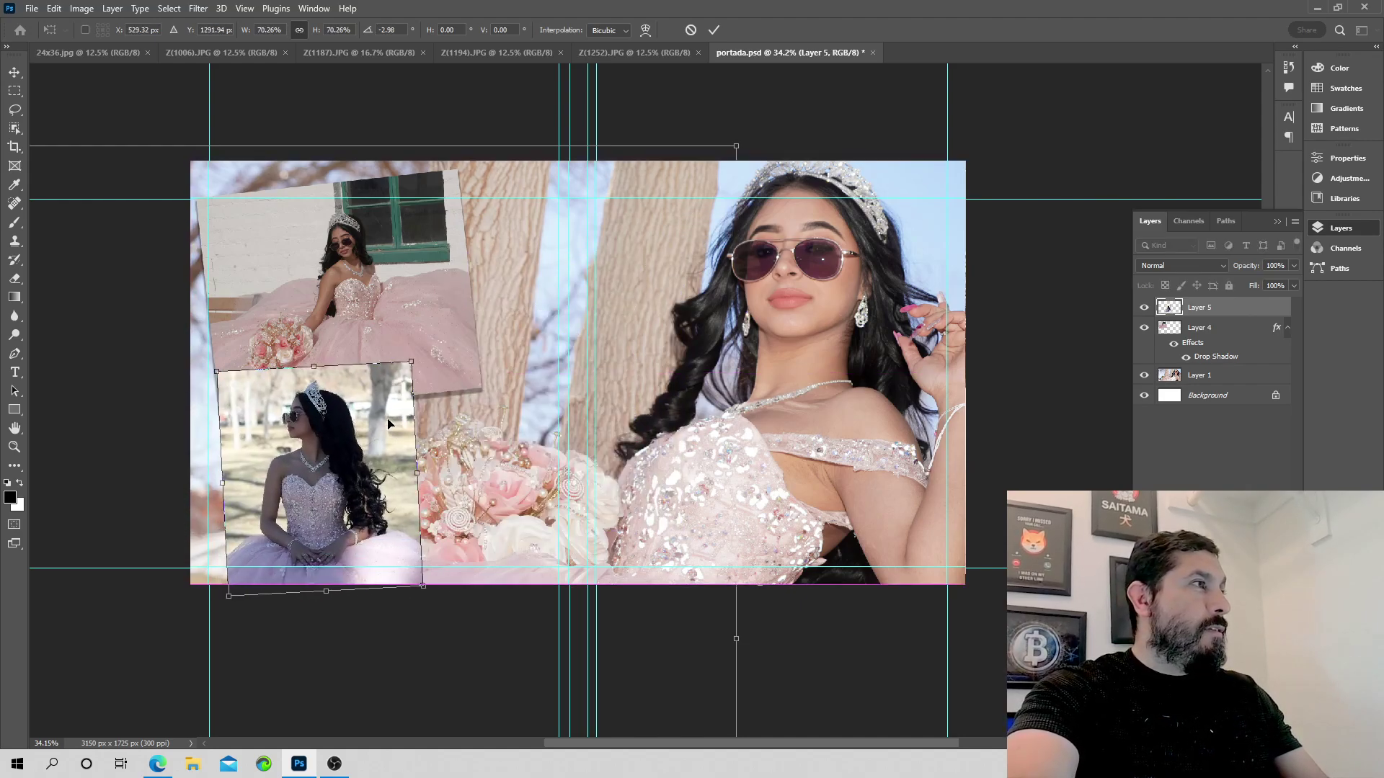
drag(227, 595, 241, 577)
key(Return)
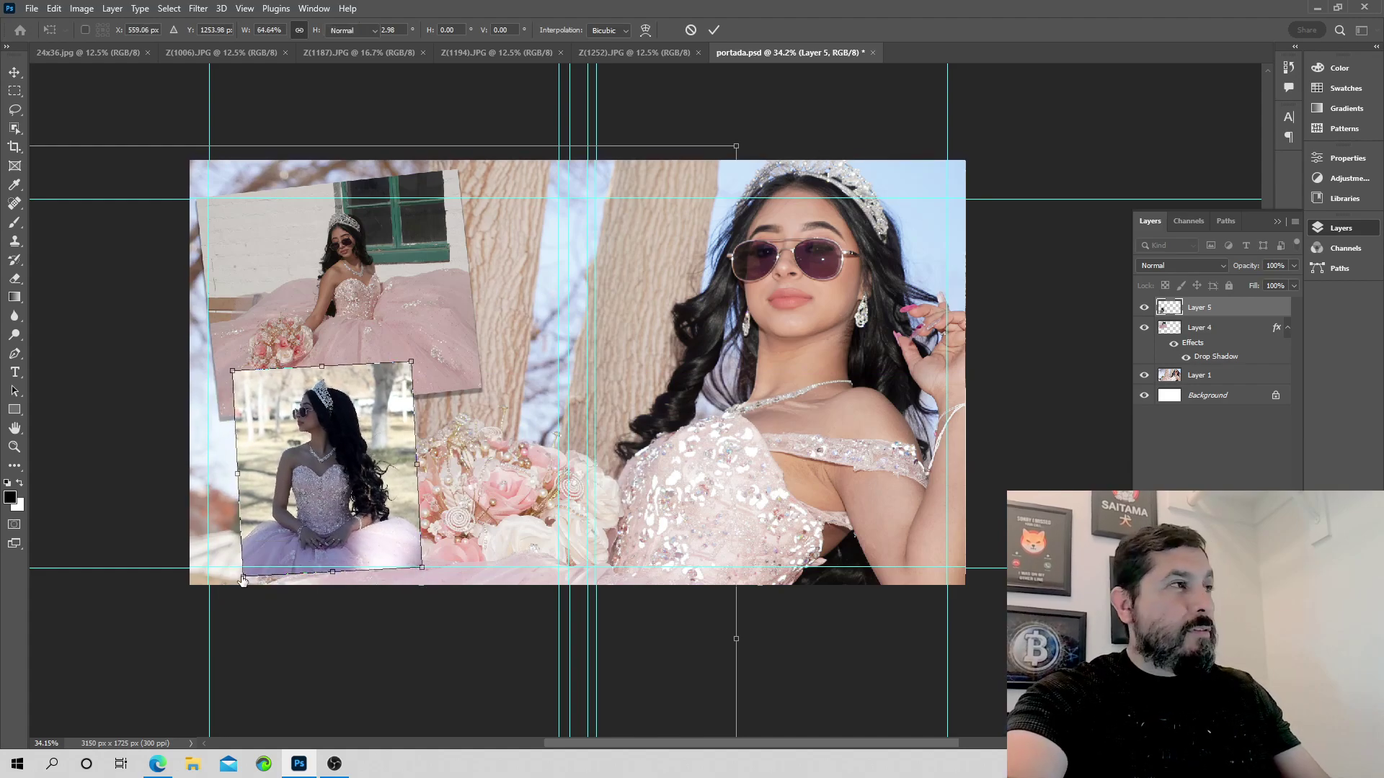
key(m)
drag(381, 450, 358, 467)
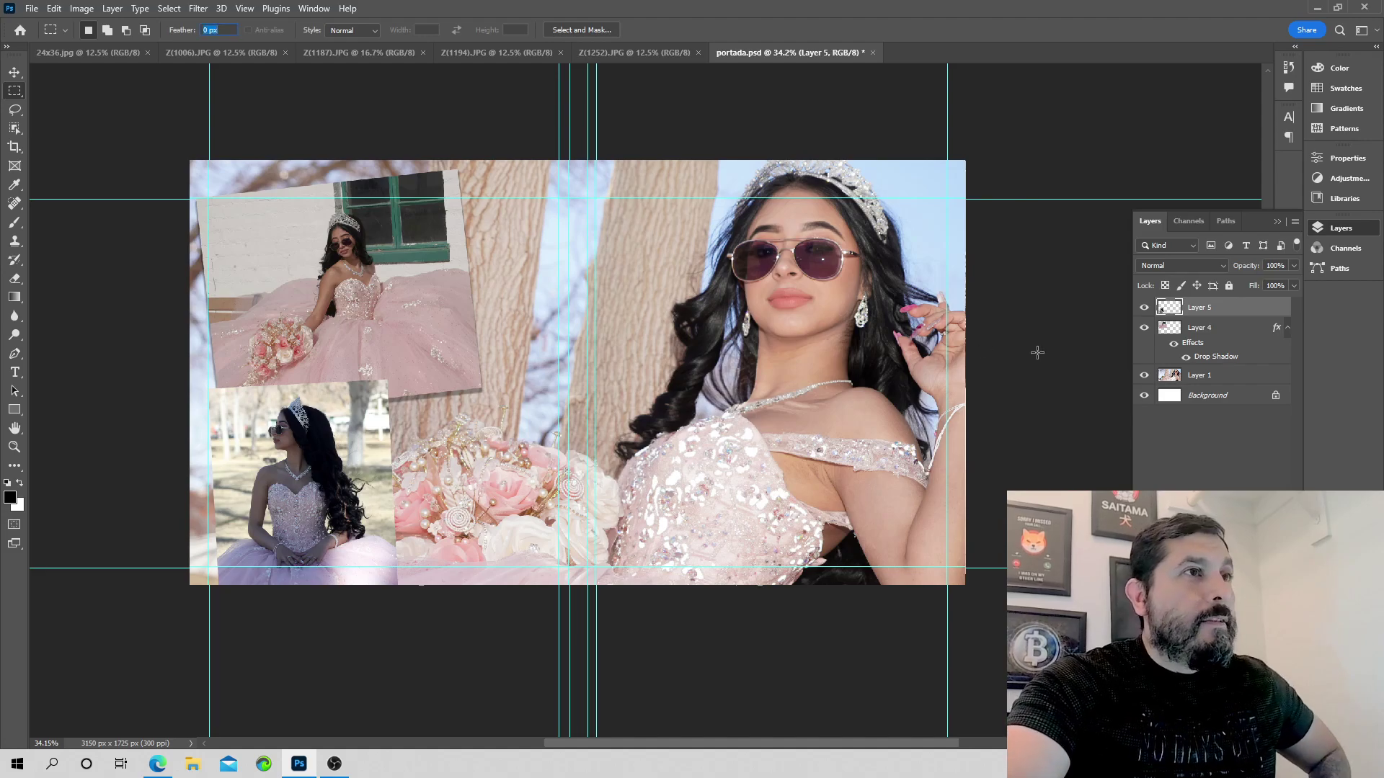
- Add a drop shadow to Layer 5 with 35% opacity, 17 px distance, 23% spread and 7 px size
double_click(1269, 308)
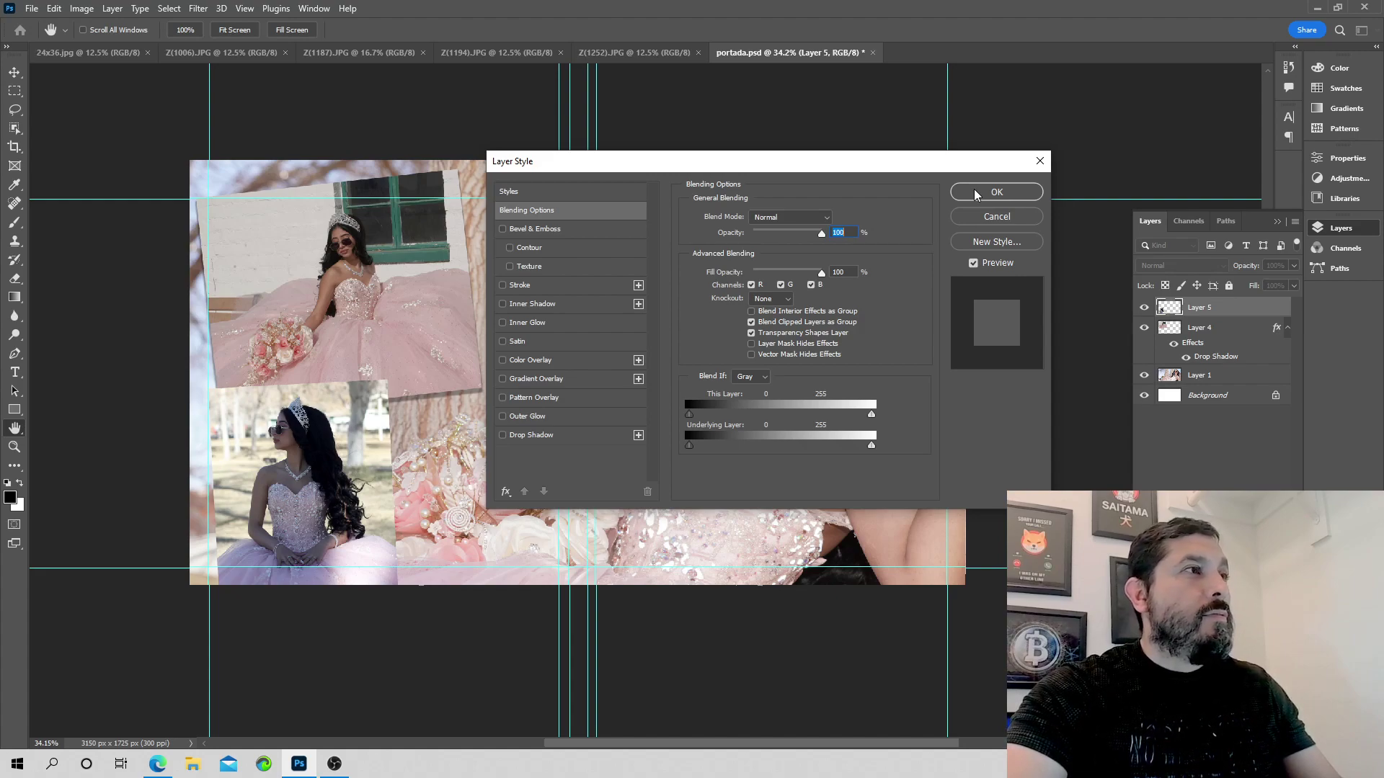
click(581, 437)
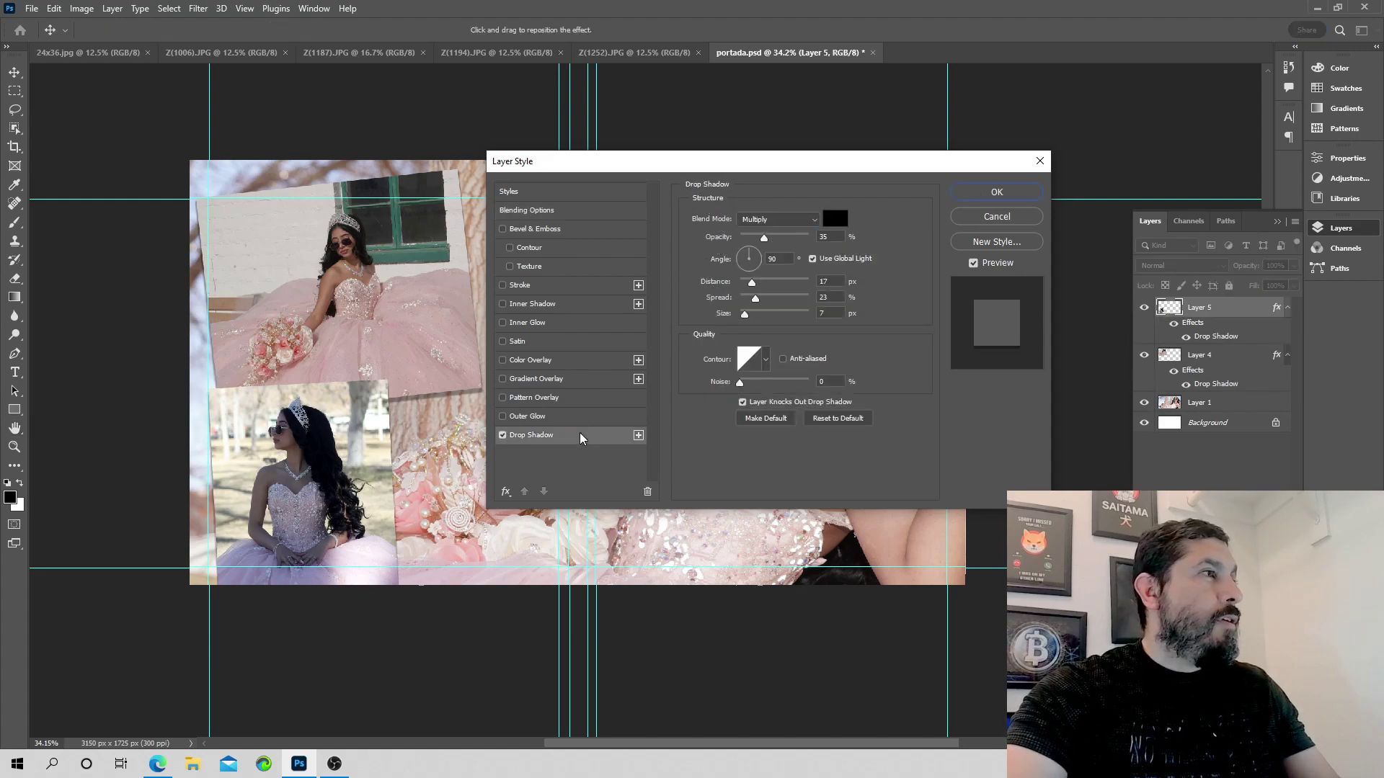
click(992, 190)
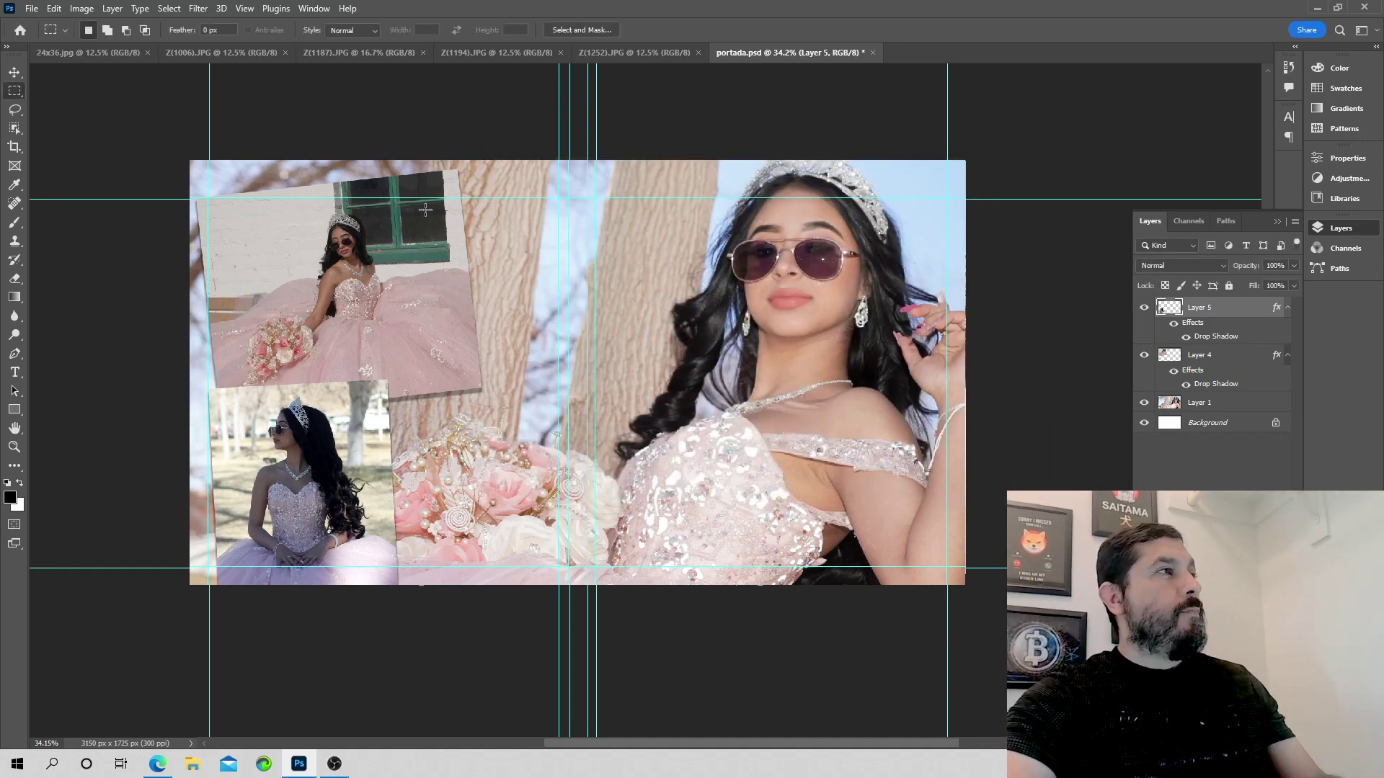
- Add a text box reading "Mis" in black 30 pt Impact on the tree trunk beside the large portrait's face
click(15, 372)
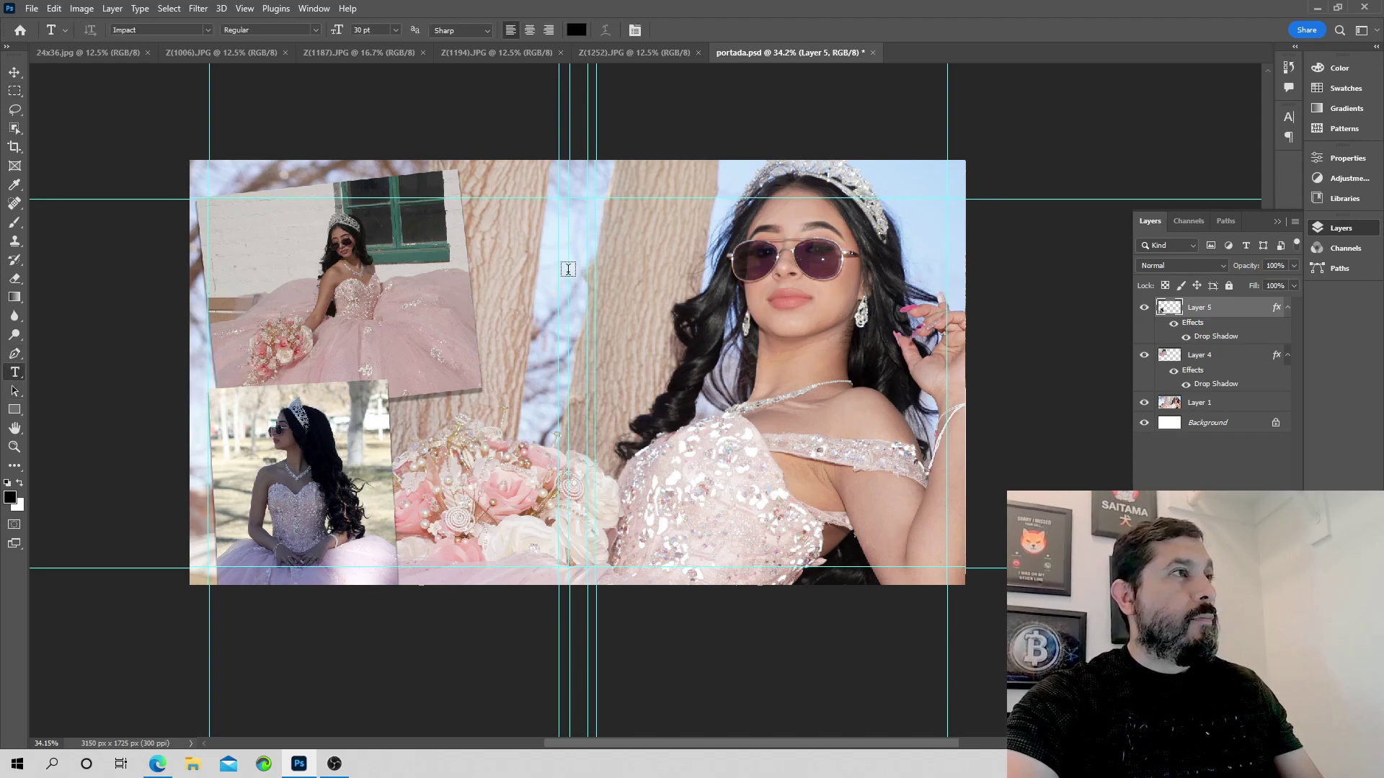
drag(611, 209, 809, 257)
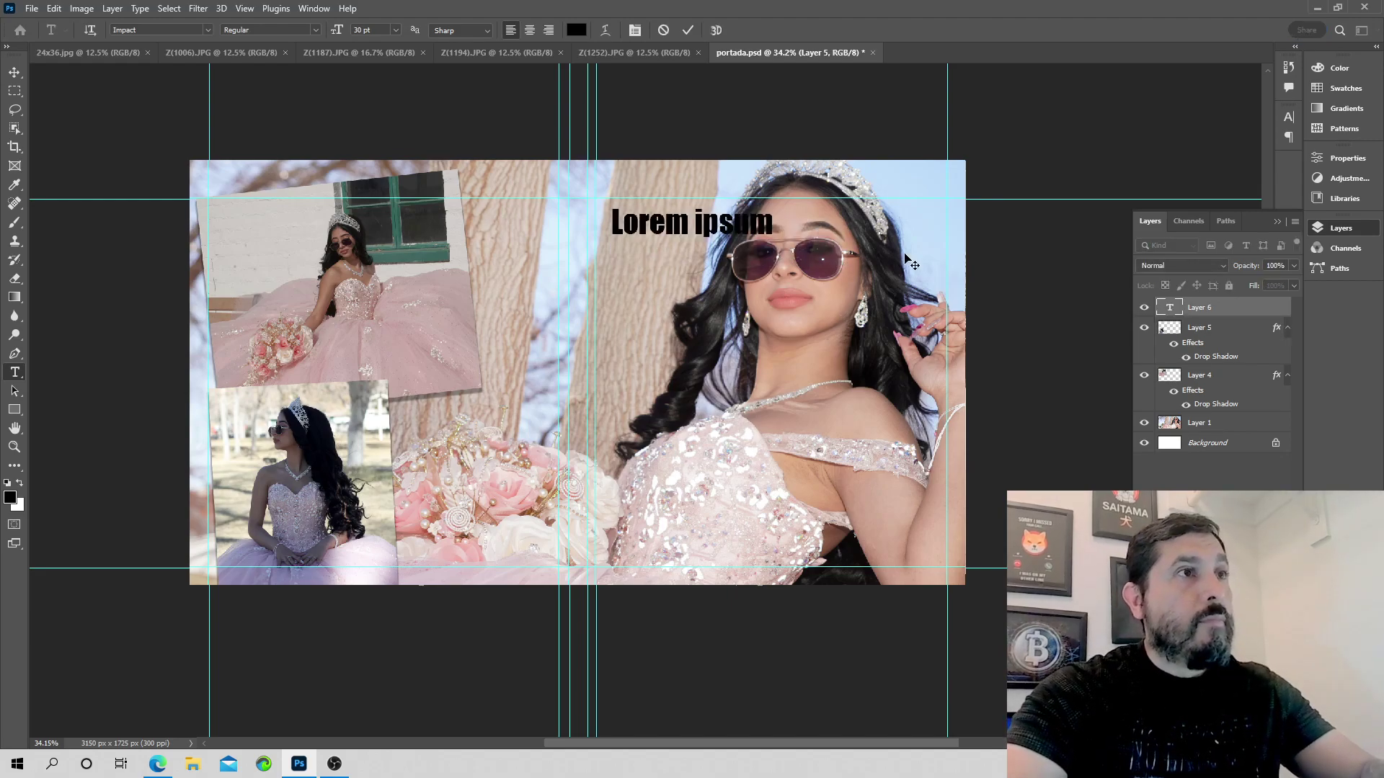
click(1168, 309)
double_click(1167, 307)
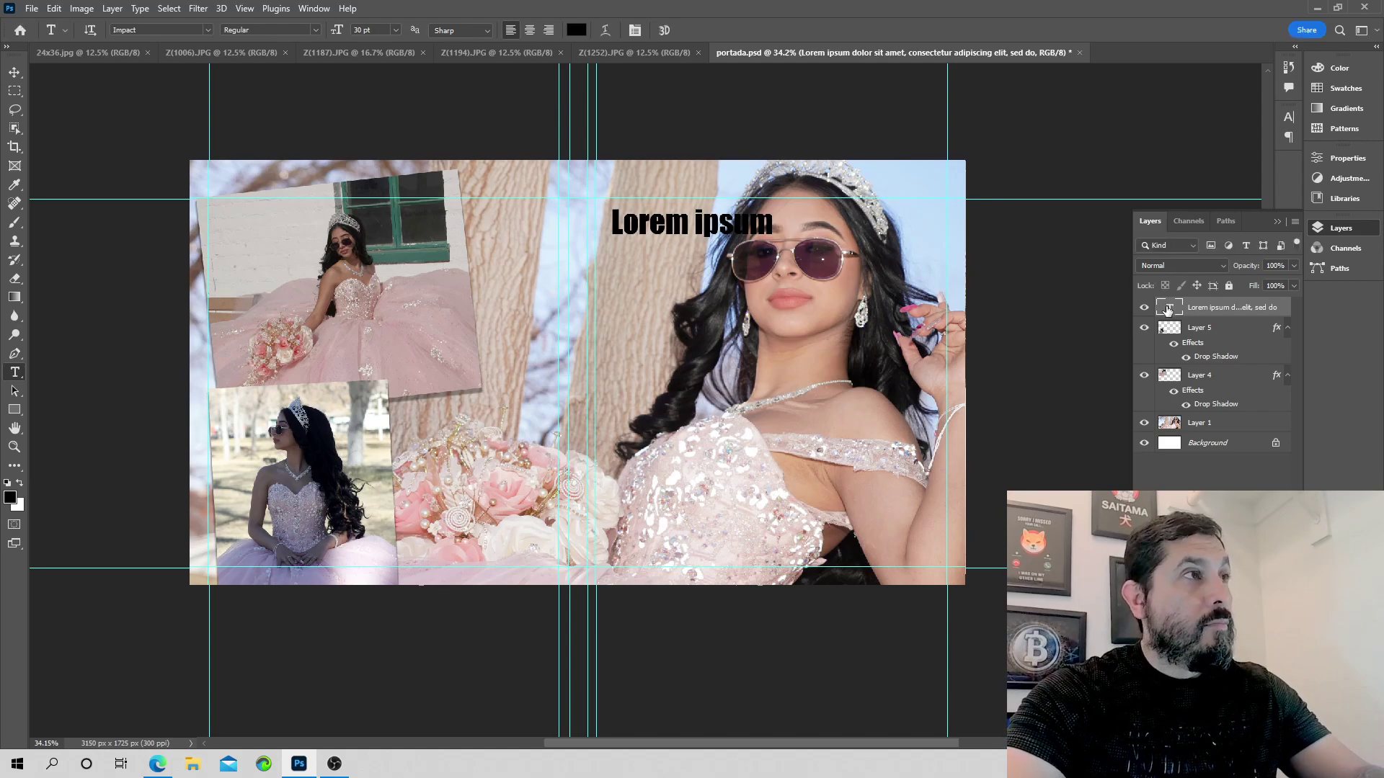
key(m)
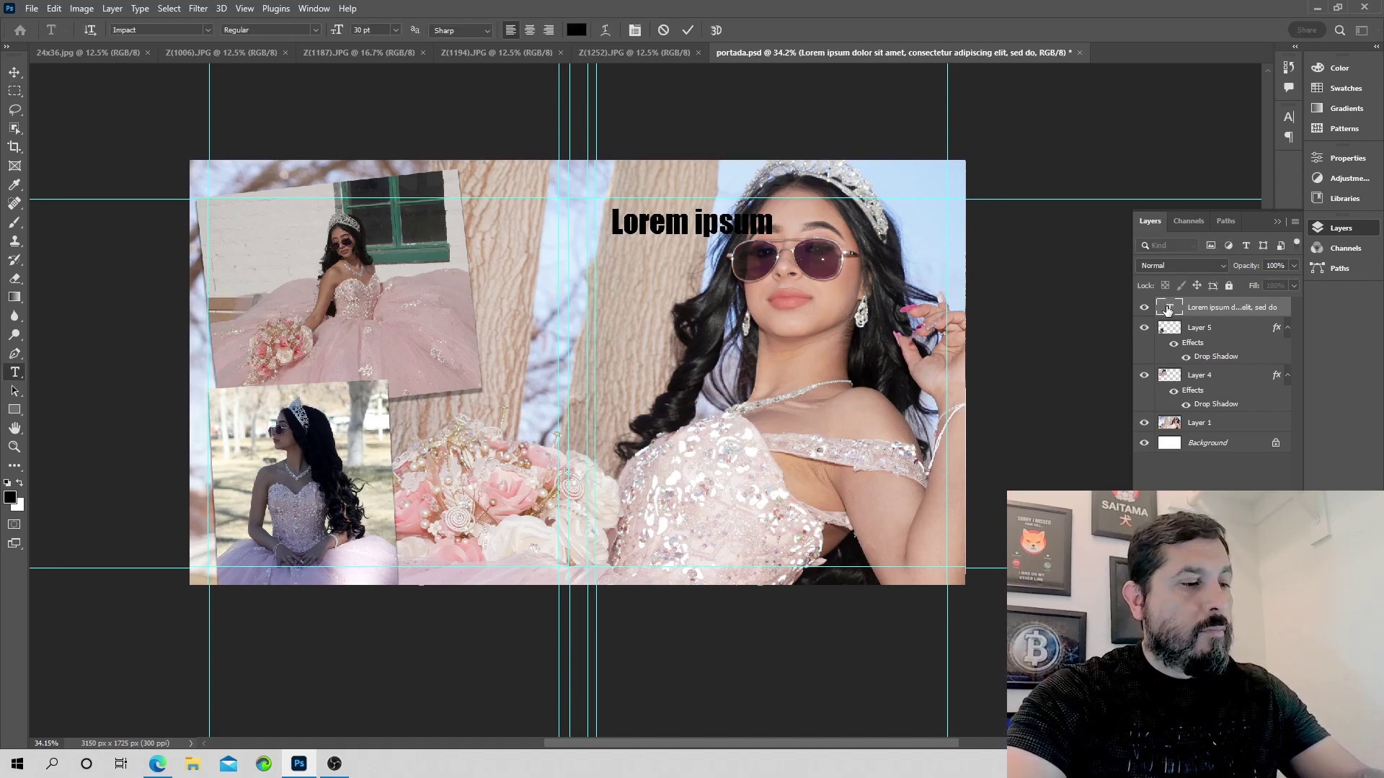
text(m)
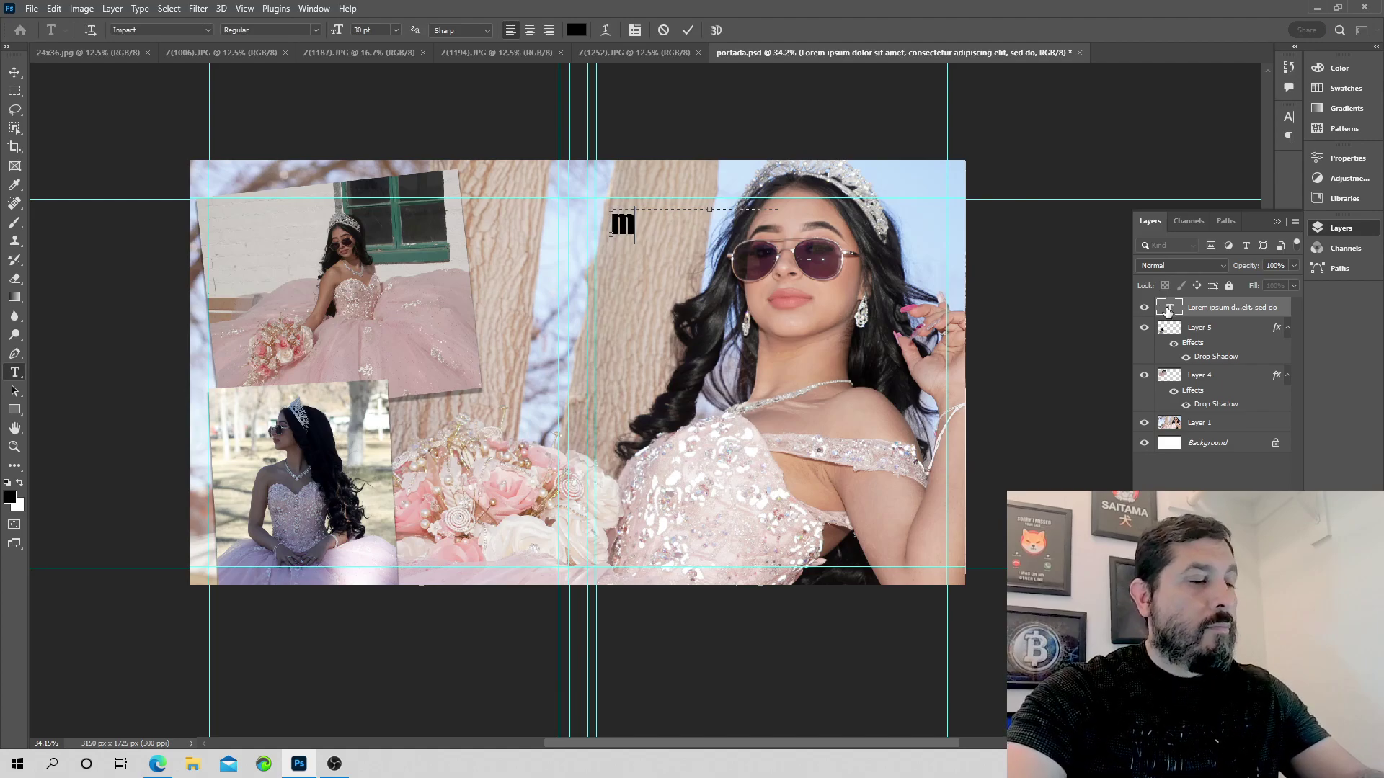
key(BackSpace)
text(Mis)
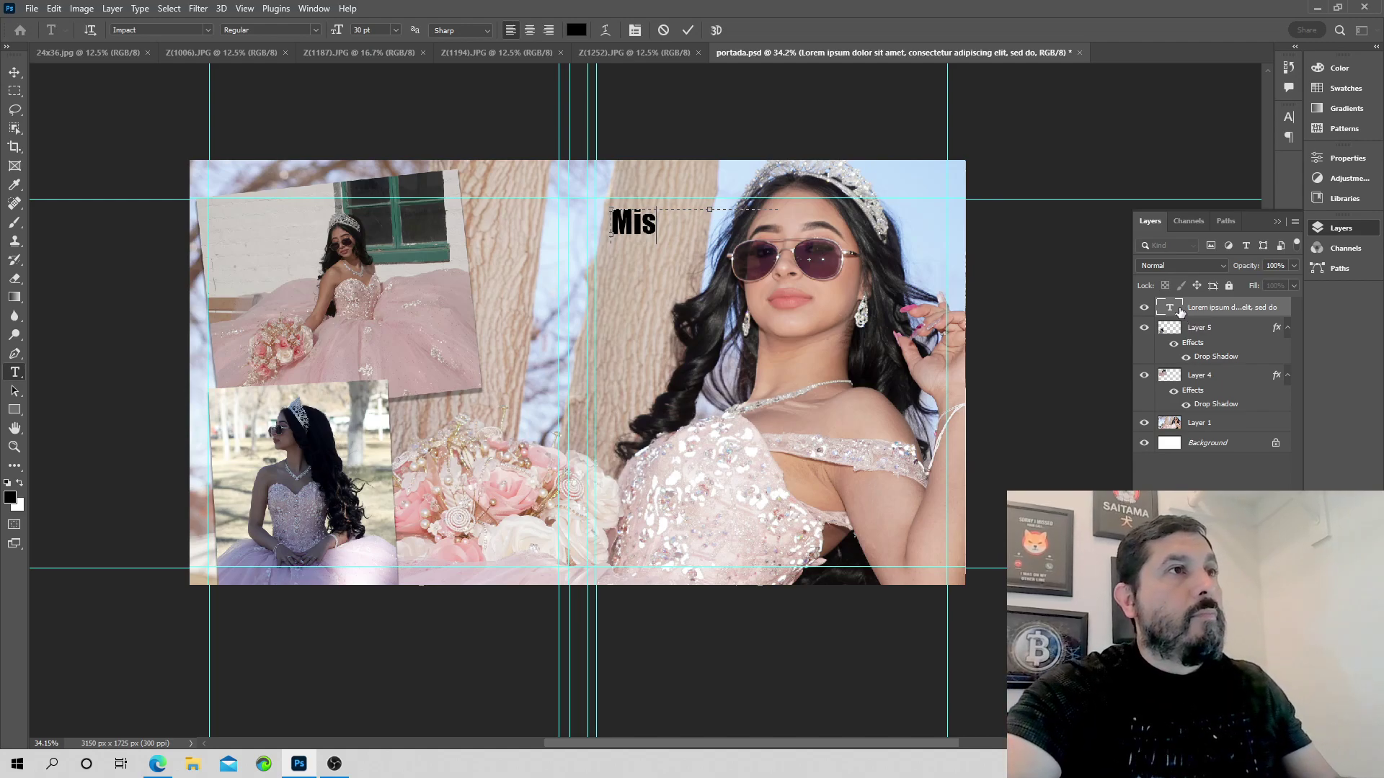
click(1180, 312)
key(m)
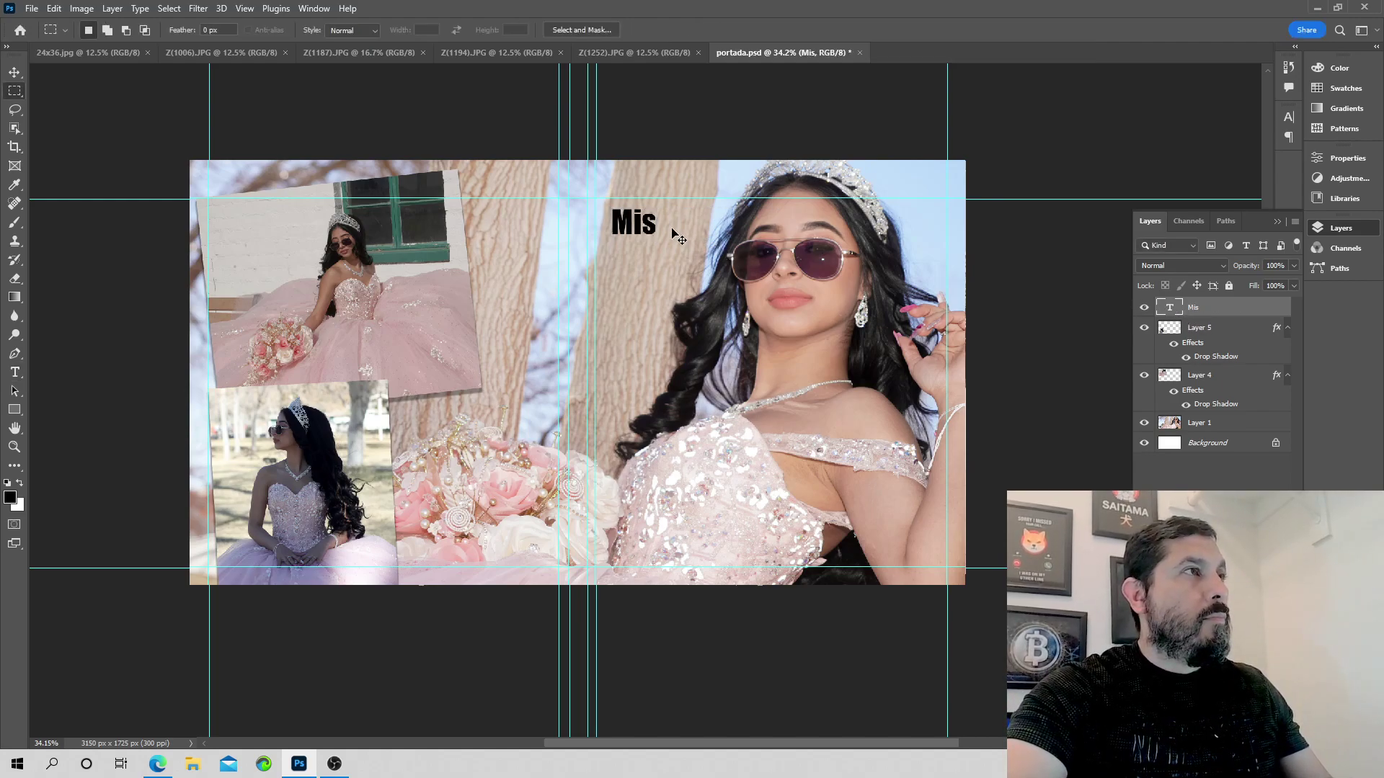
- Change the title text on the tree trunk to uppercase "MIS"
double_click(1163, 309)
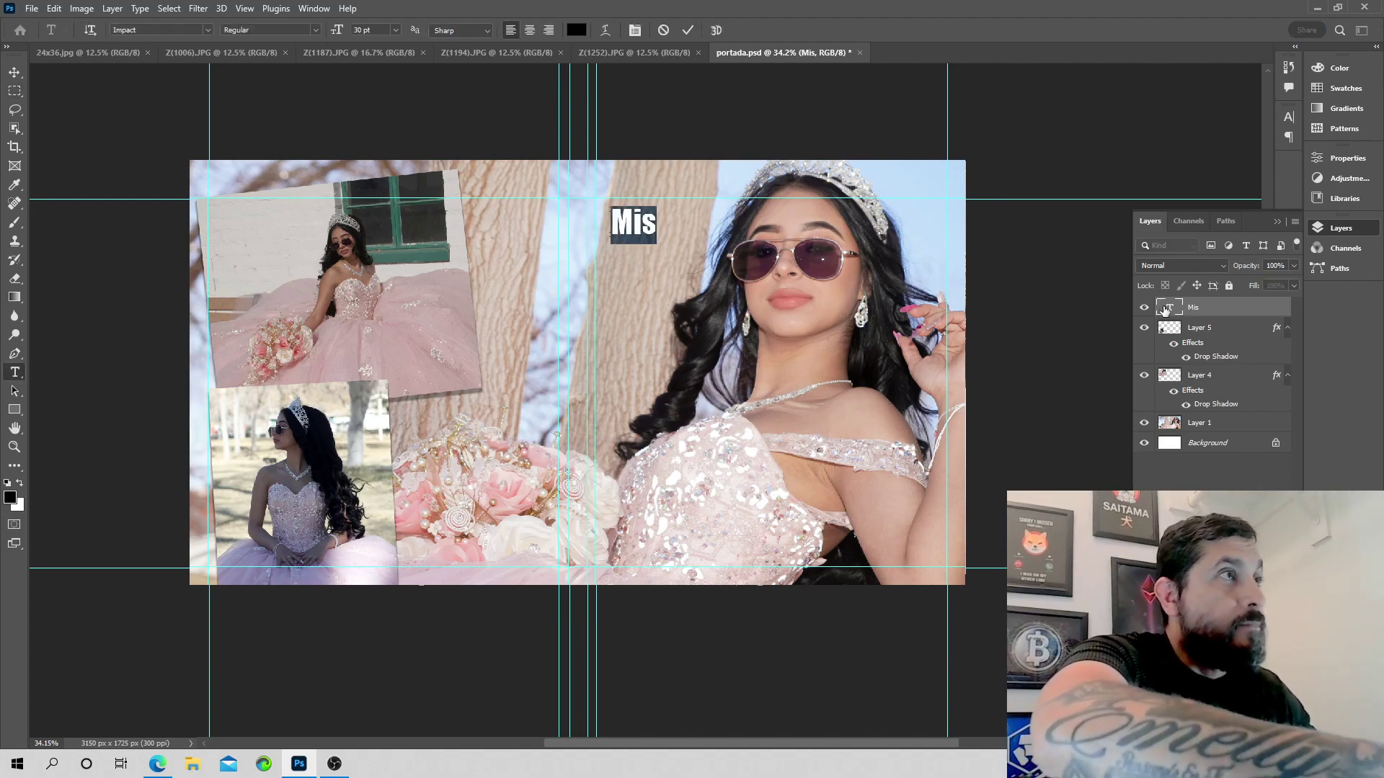
text(MIS)
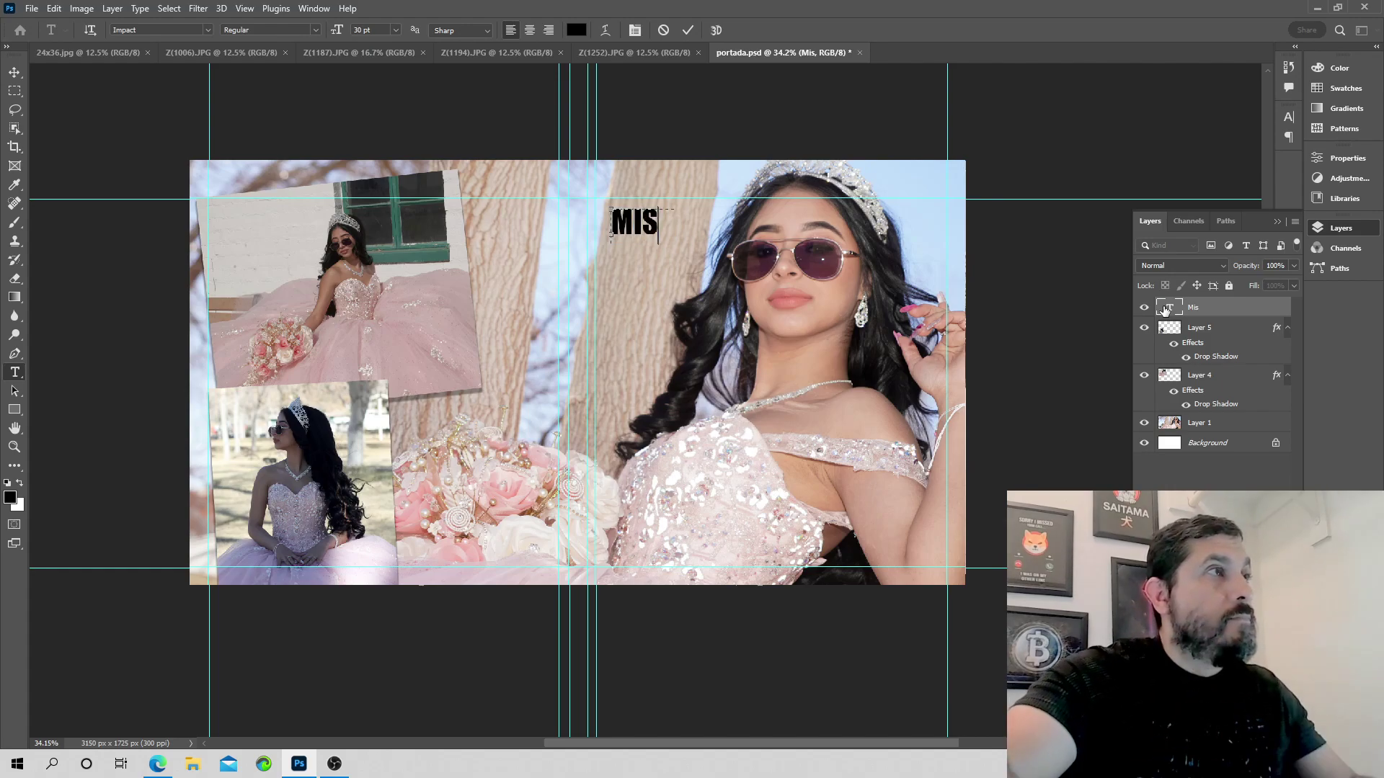
click(1164, 309)
key(m)
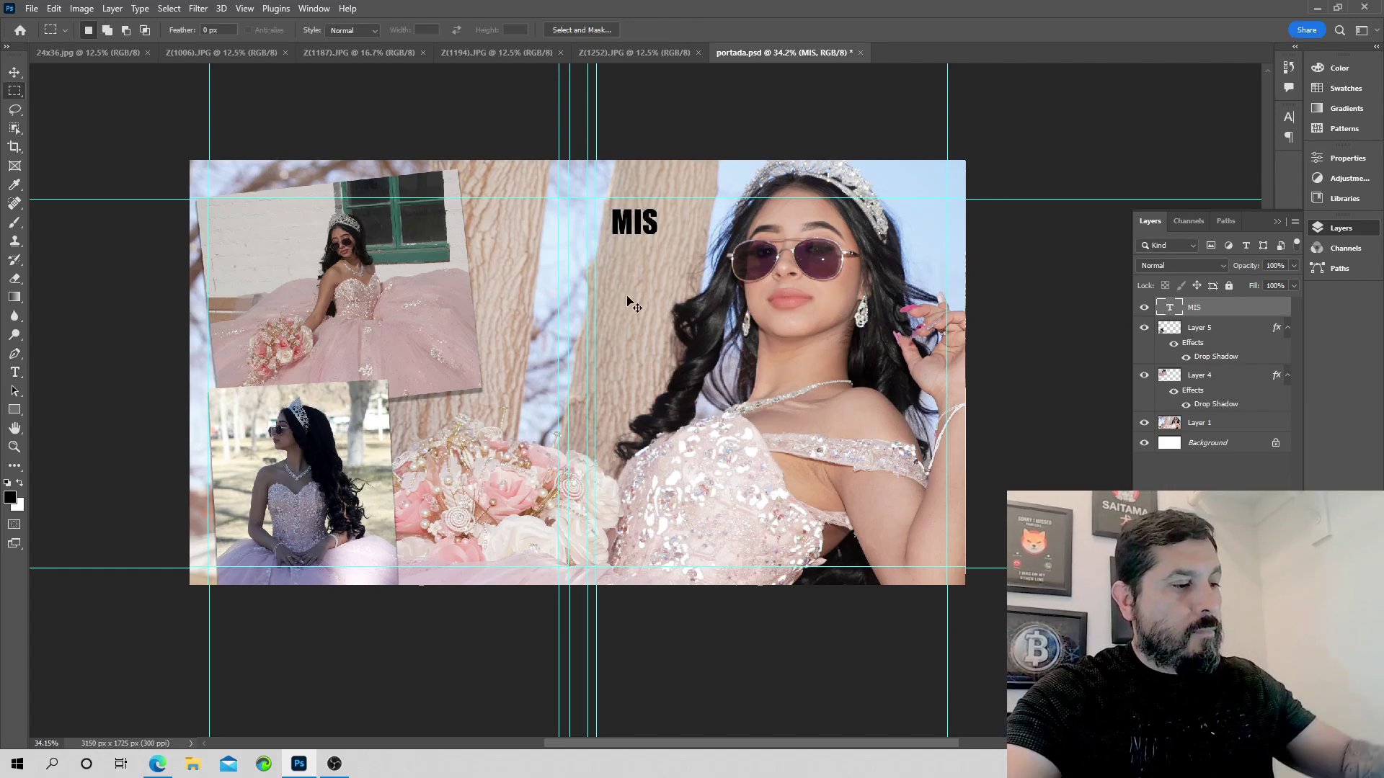
key(ctrl+t)
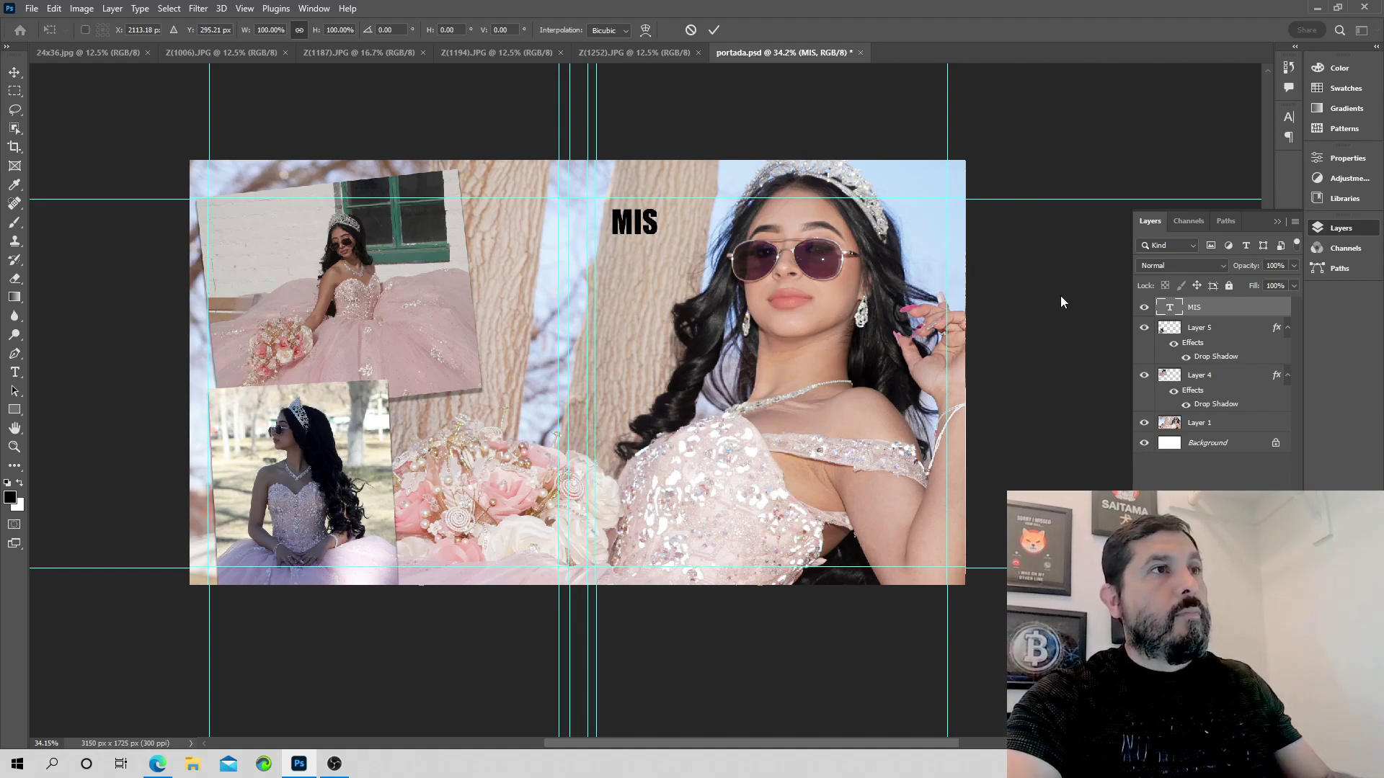
key(Return)
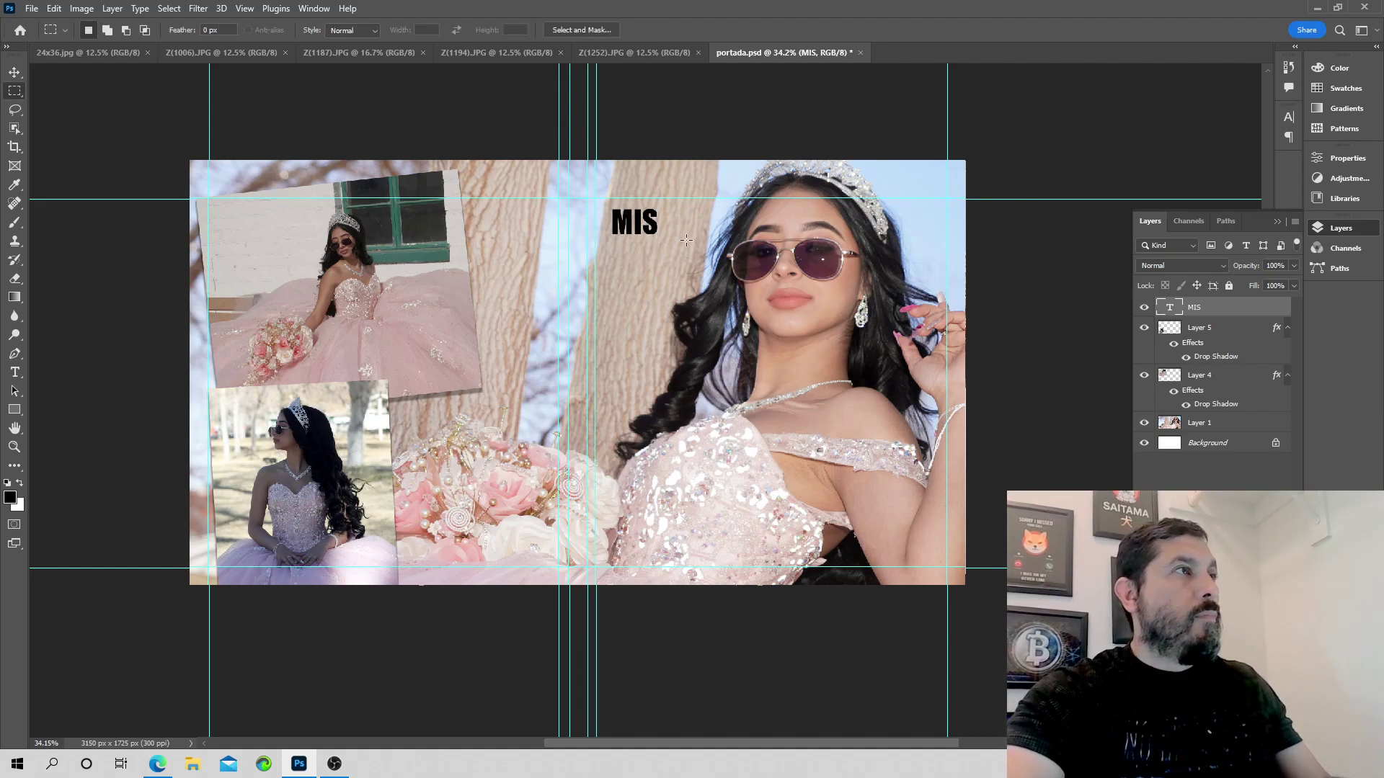
- Enlarge the "MIS" title to about twice its size and move it up to the top of the tree trunk
click(14, 73)
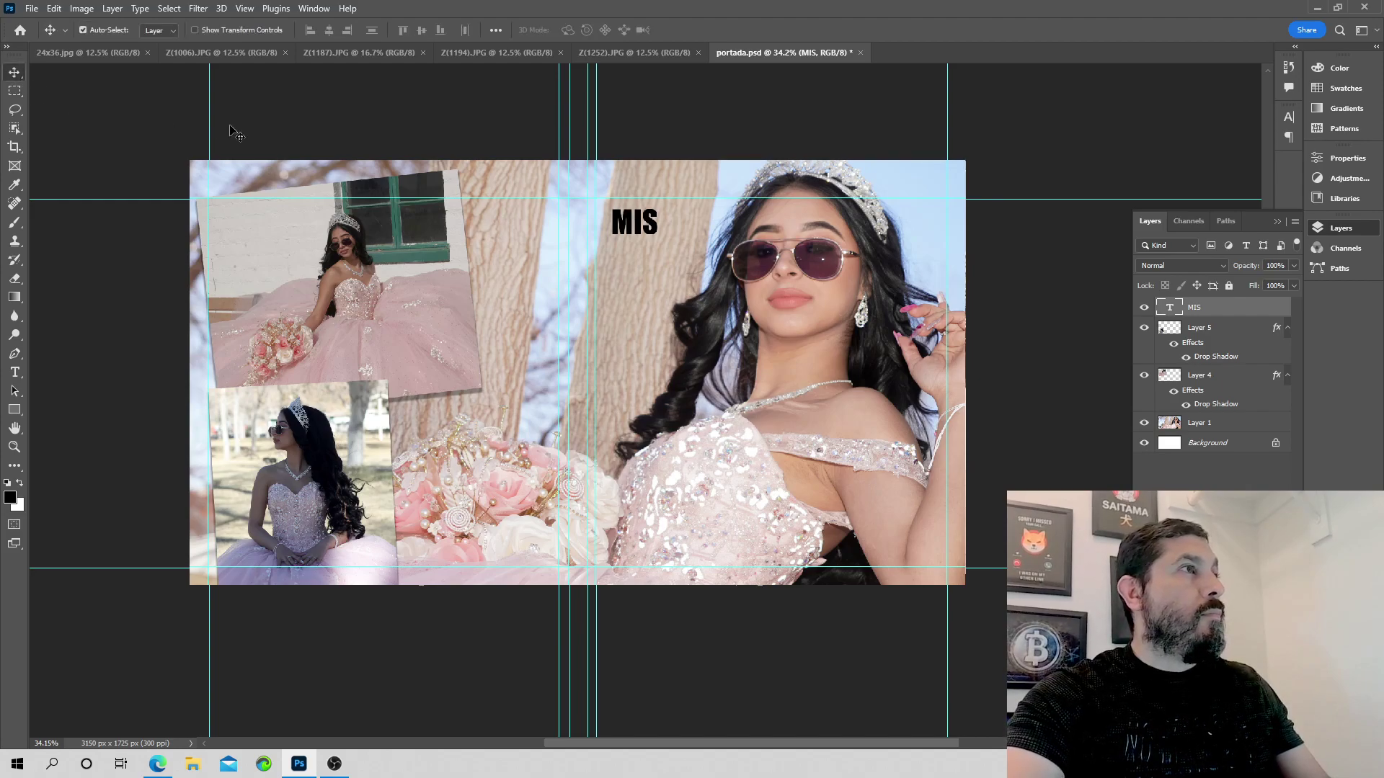
key(ctrl+t)
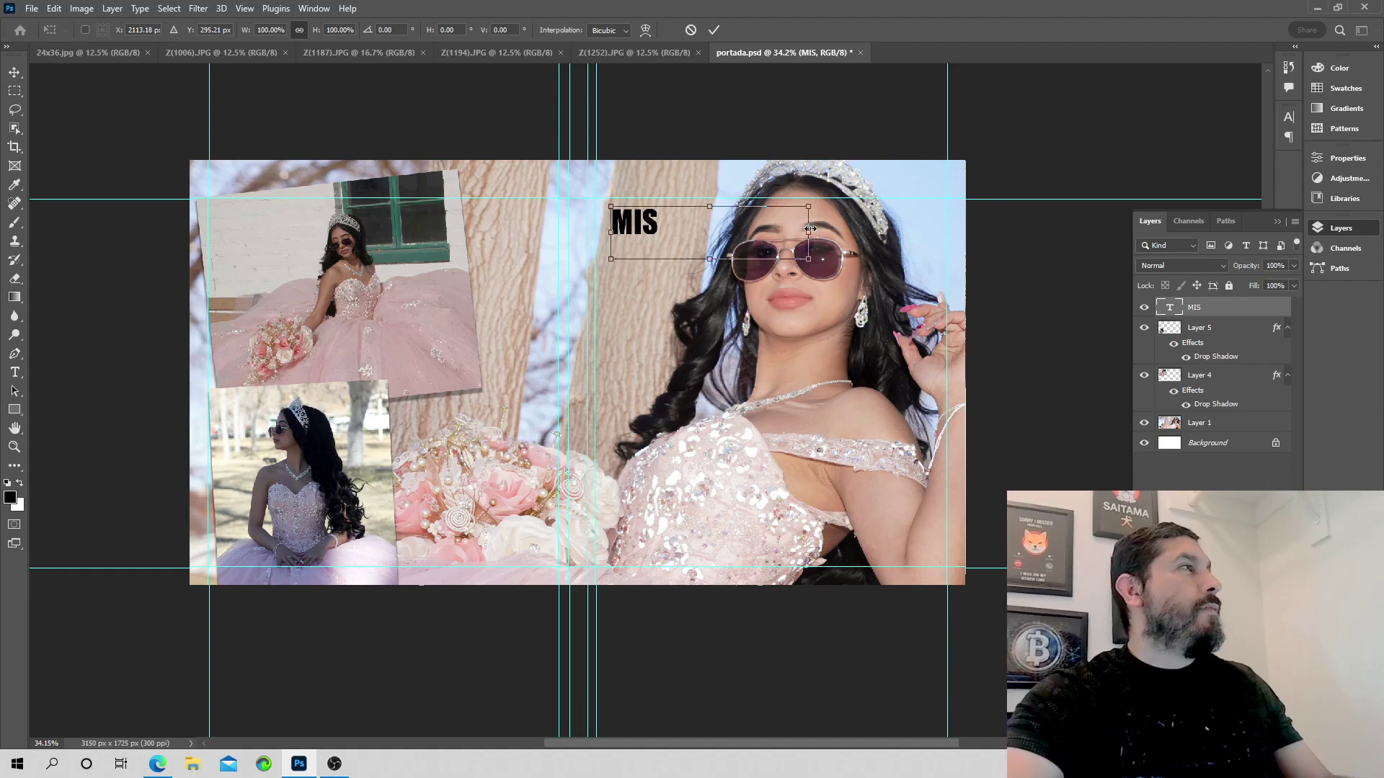
drag(807, 257, 990, 418)
click(1185, 309)
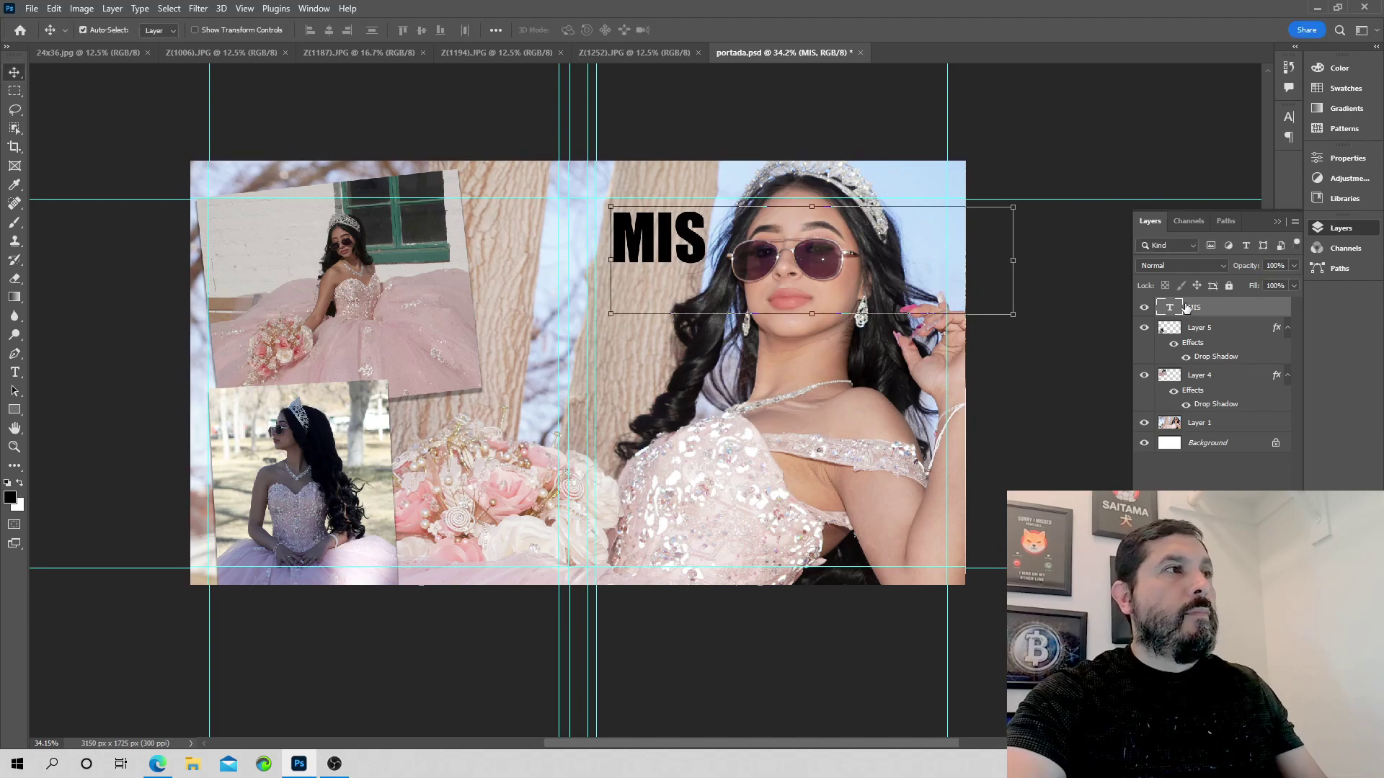
key(ctrl)
drag(670, 252, 660, 212)
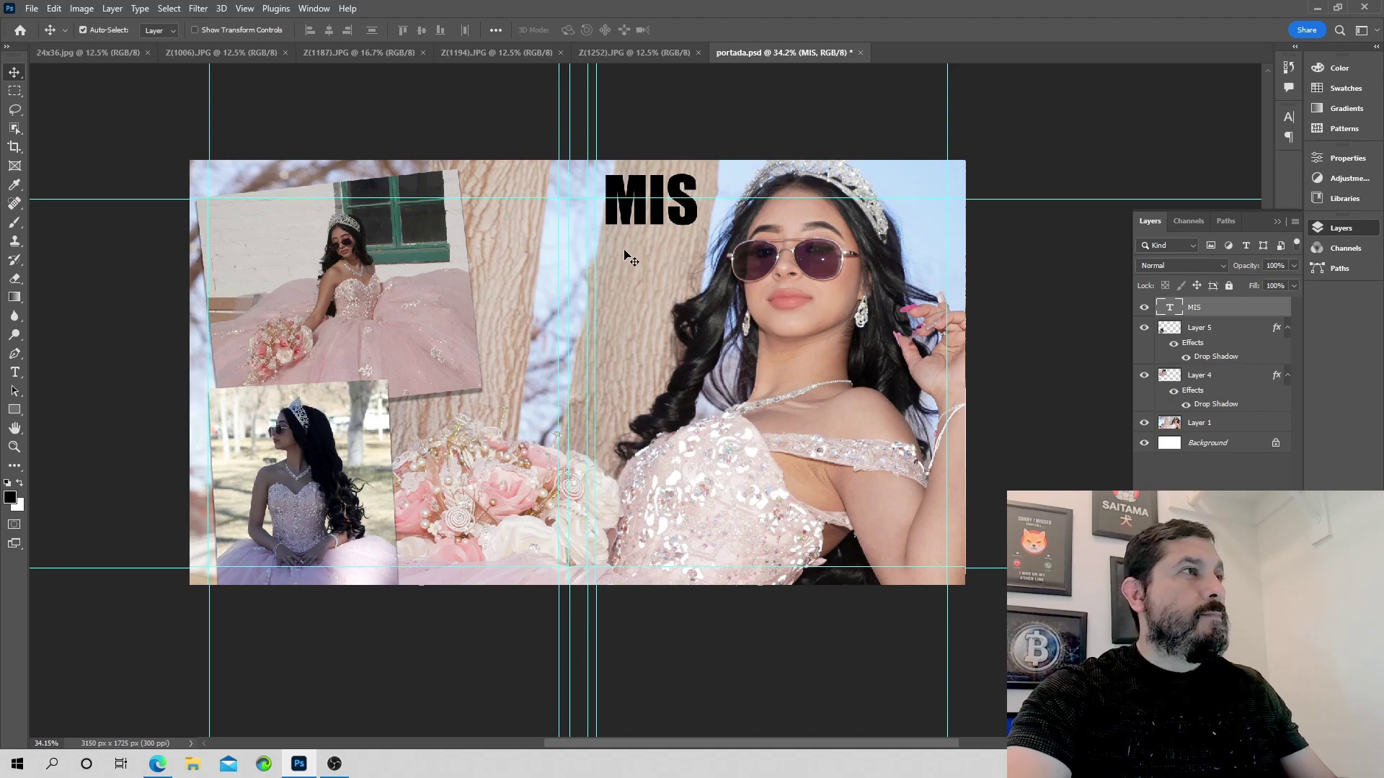
- Duplicate the "MIS" title directly below itself and change the copy's text to "15"
drag(653, 216, 651, 271)
double_click(1174, 308)
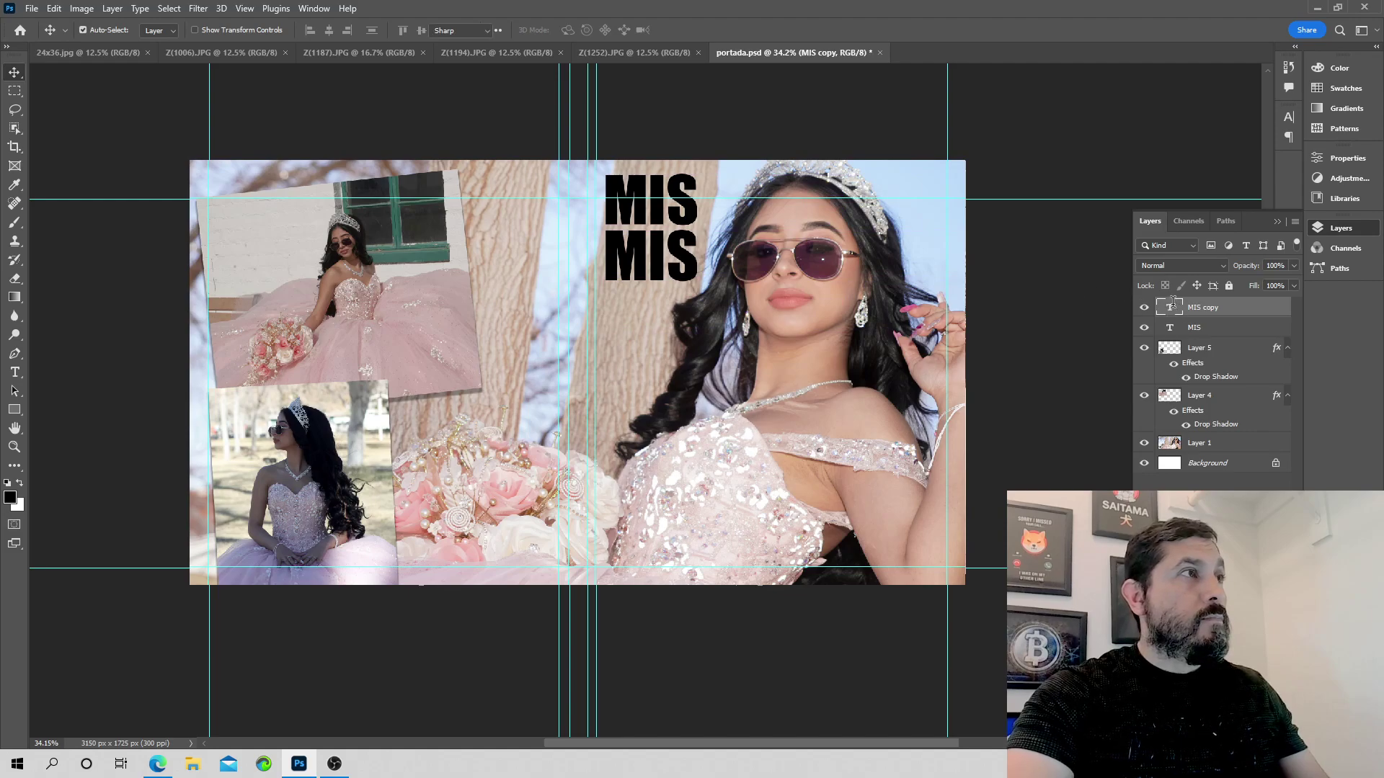
text(15)
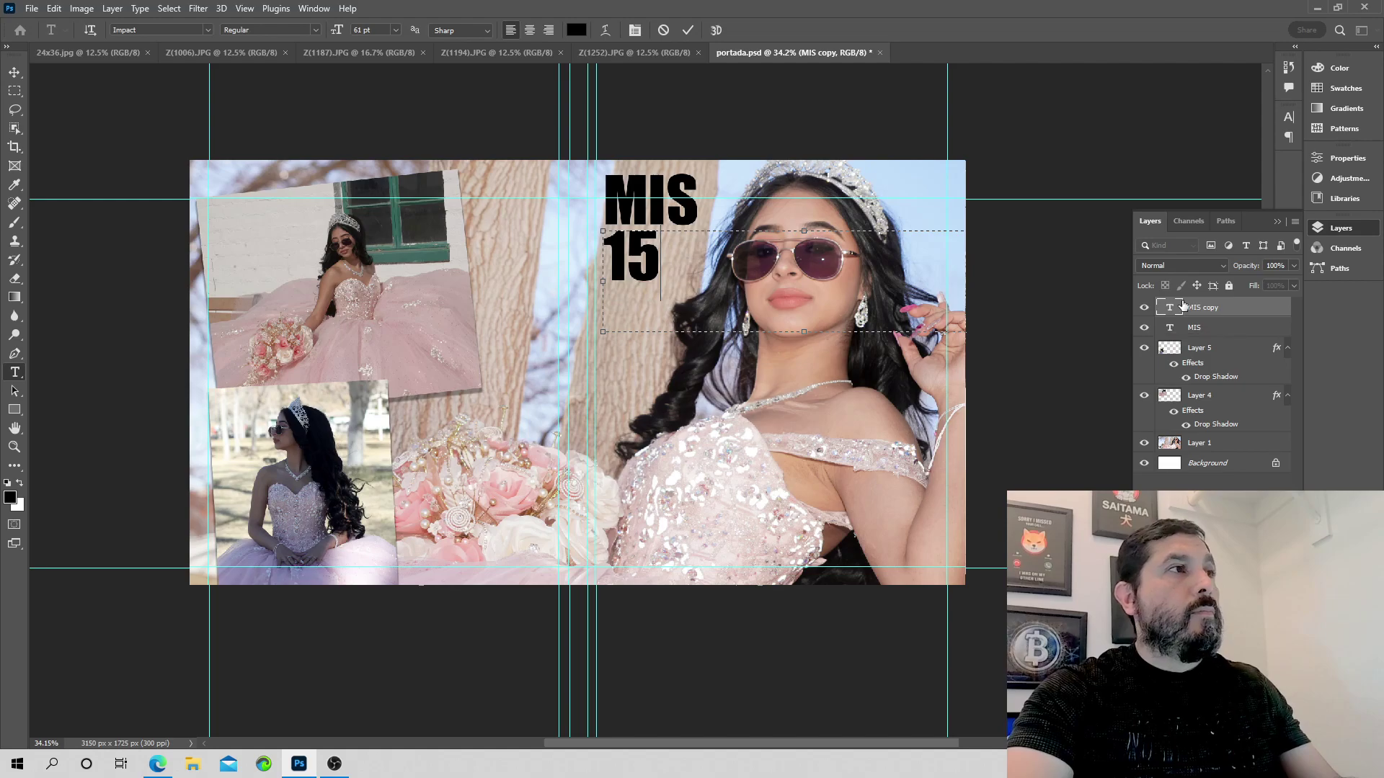
key(ctrl+Return)
key(v)
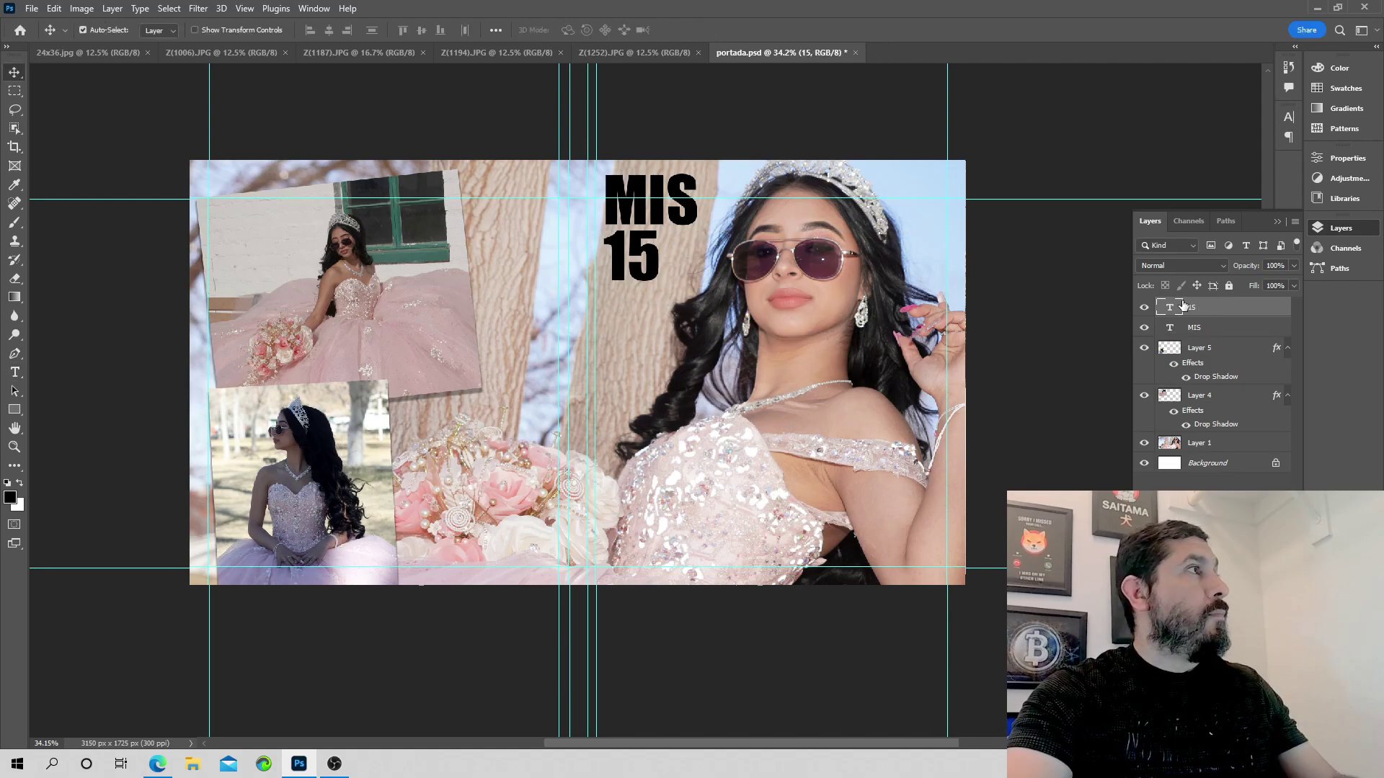
- Scale the "15" text up to about 186% and place it directly under "MIS" on the tree trunk
key(ctrl+t)
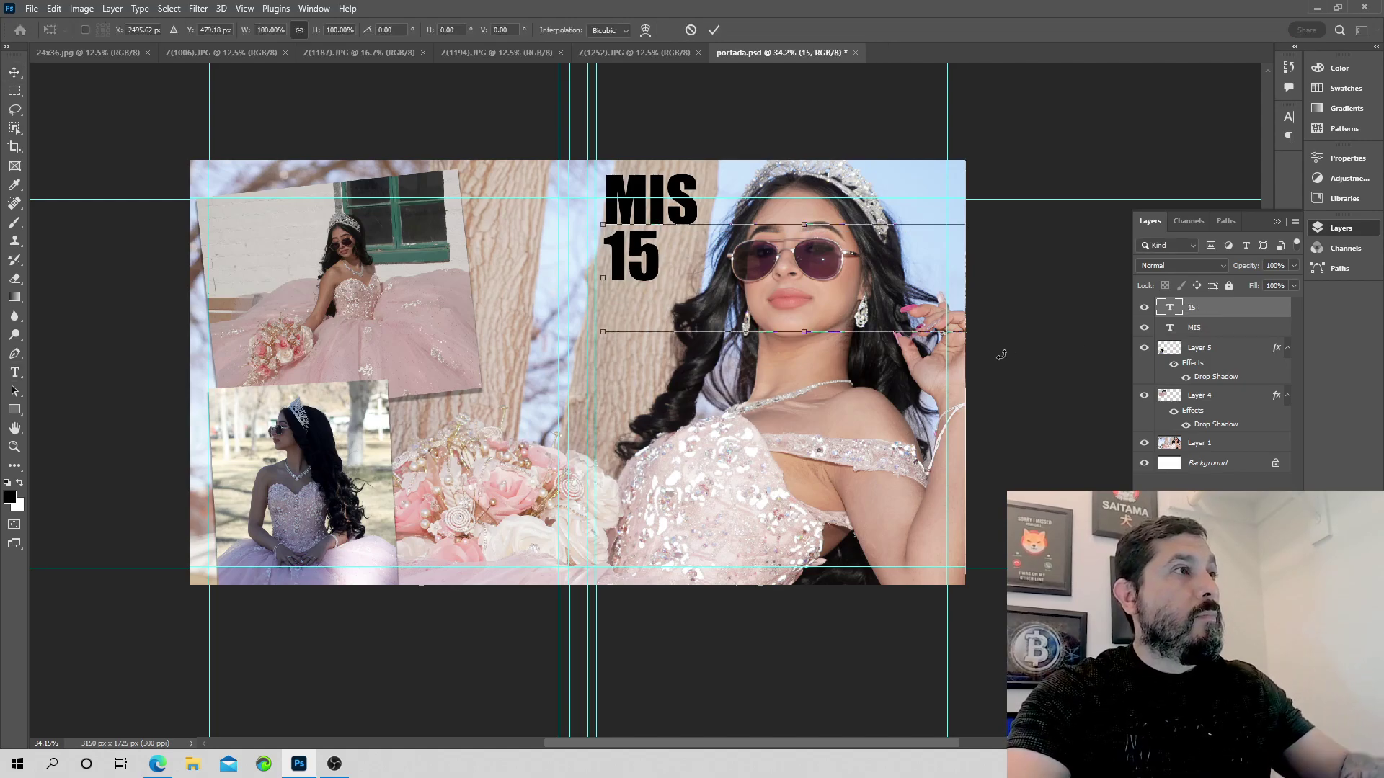
drag(805, 331, 804, 425)
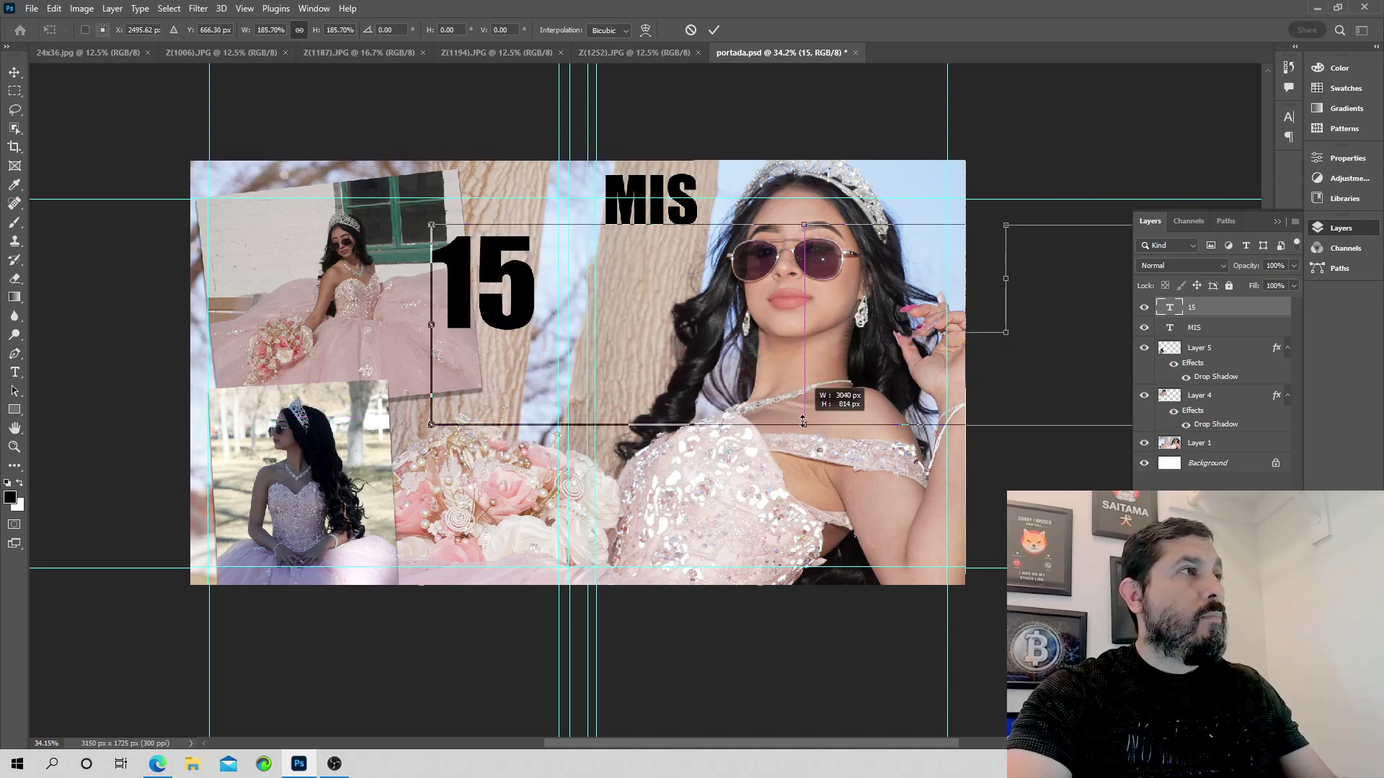
drag(677, 313, 830, 301)
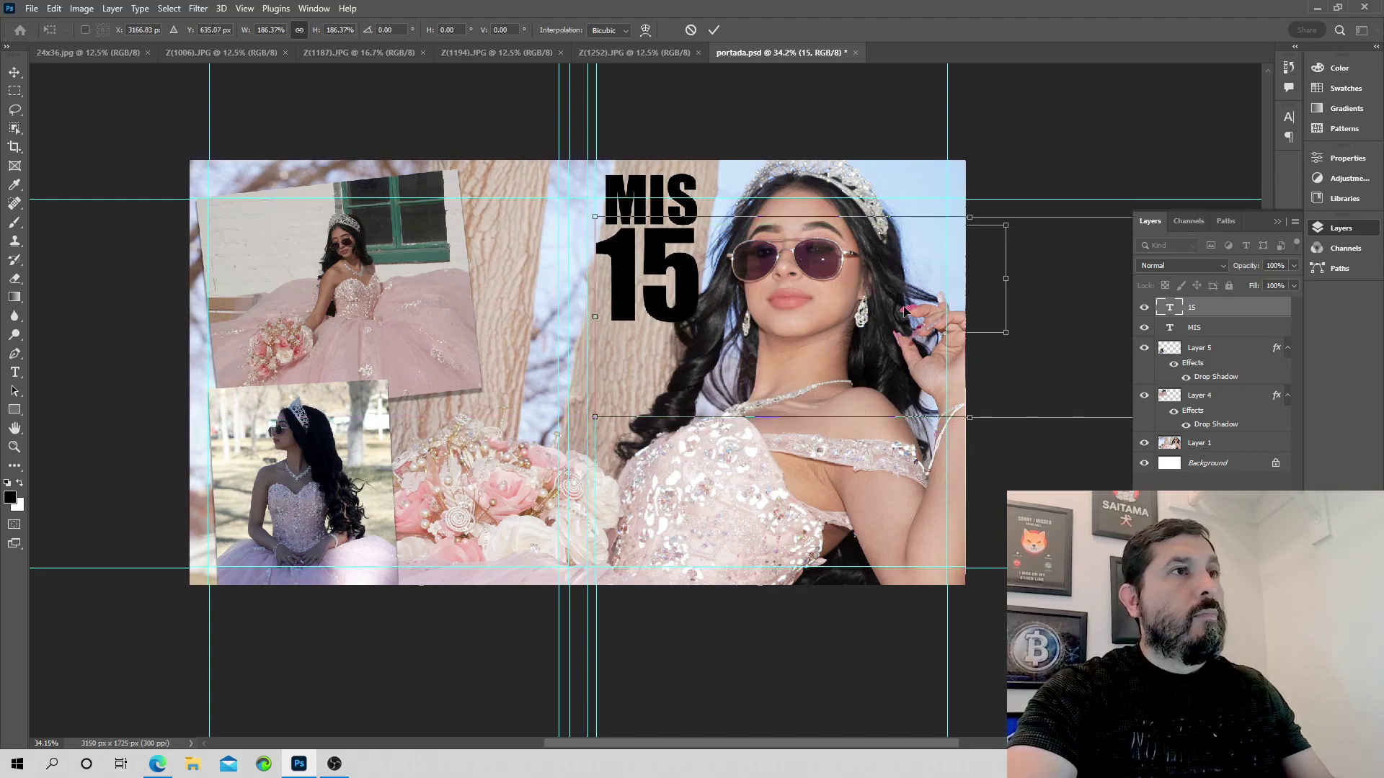
key(Return)
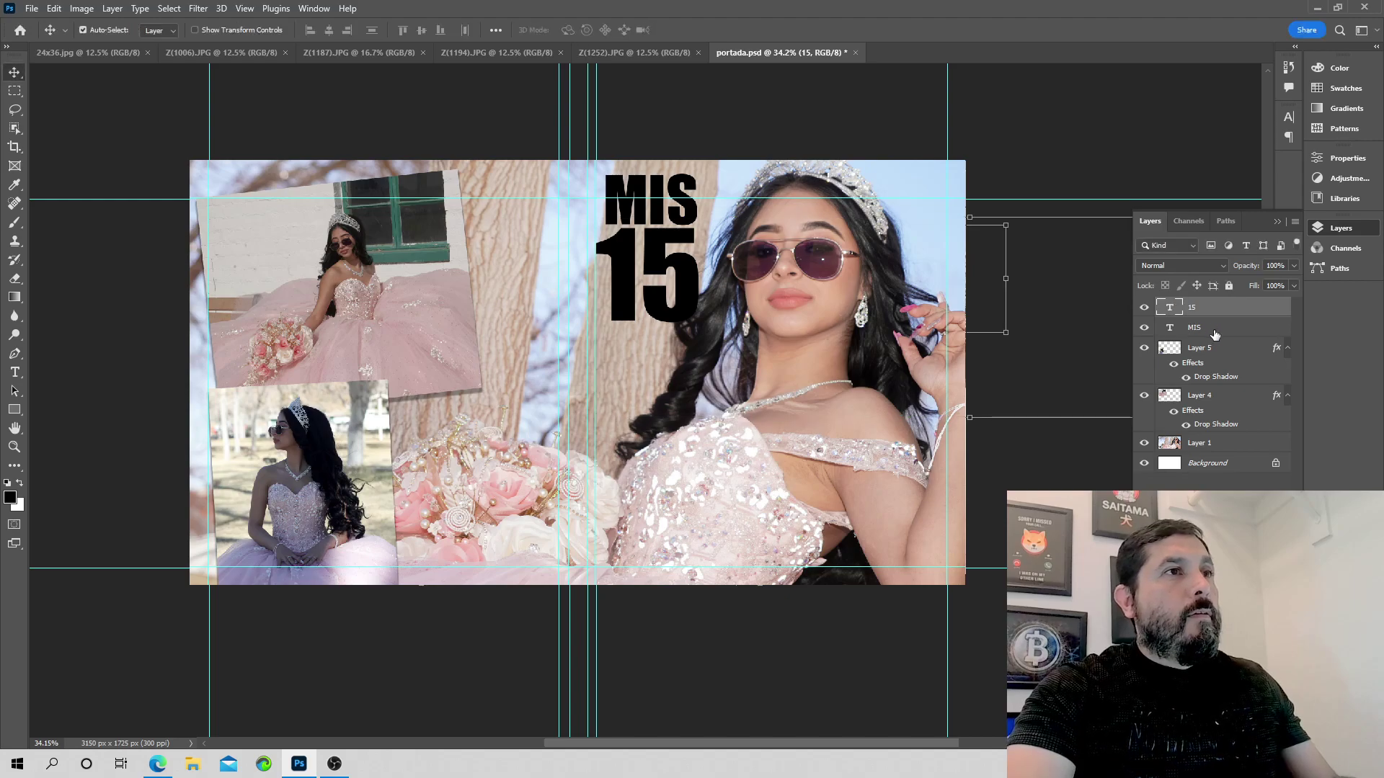
- Scale the "MIS" title down to about 76% and shift it horizontally until it sits centered above "15"
click(1215, 332)
key(ctrl+t)
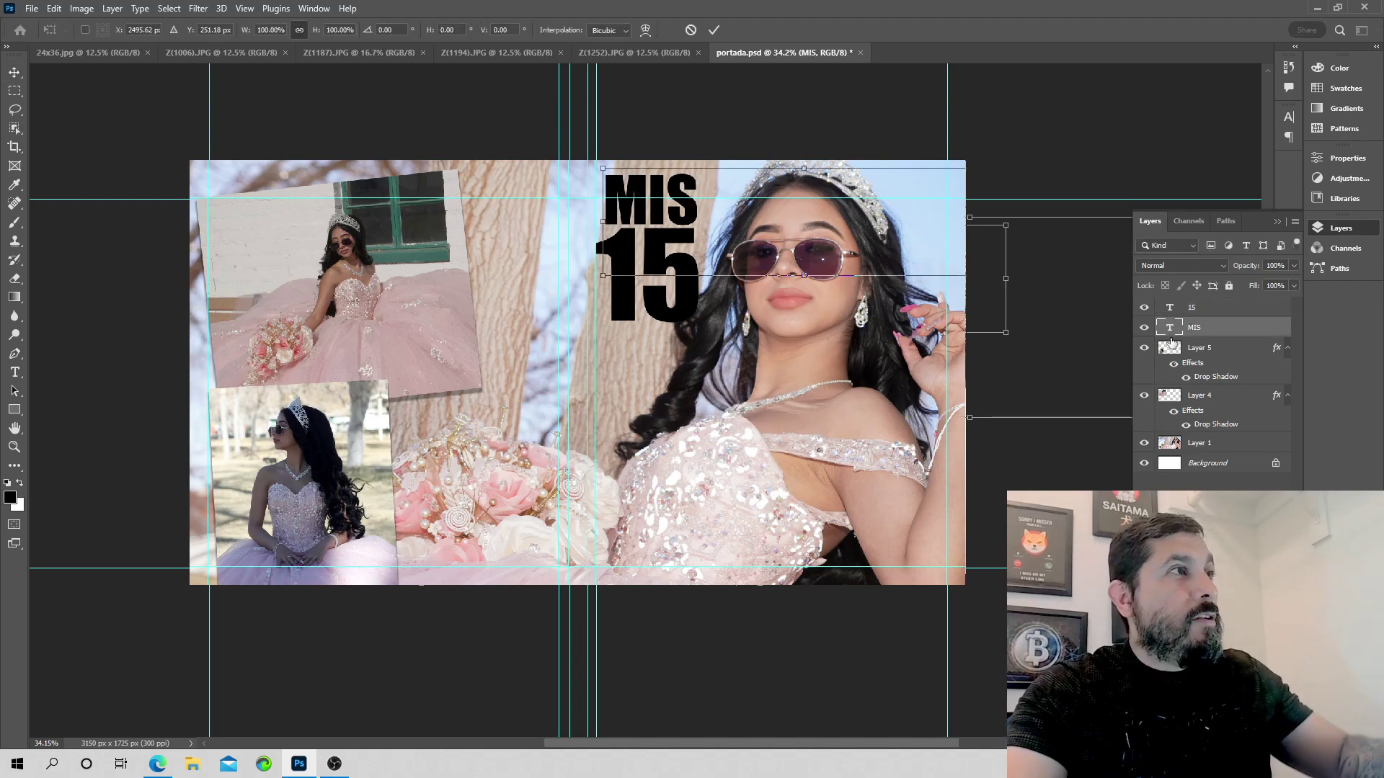
drag(604, 274, 701, 250)
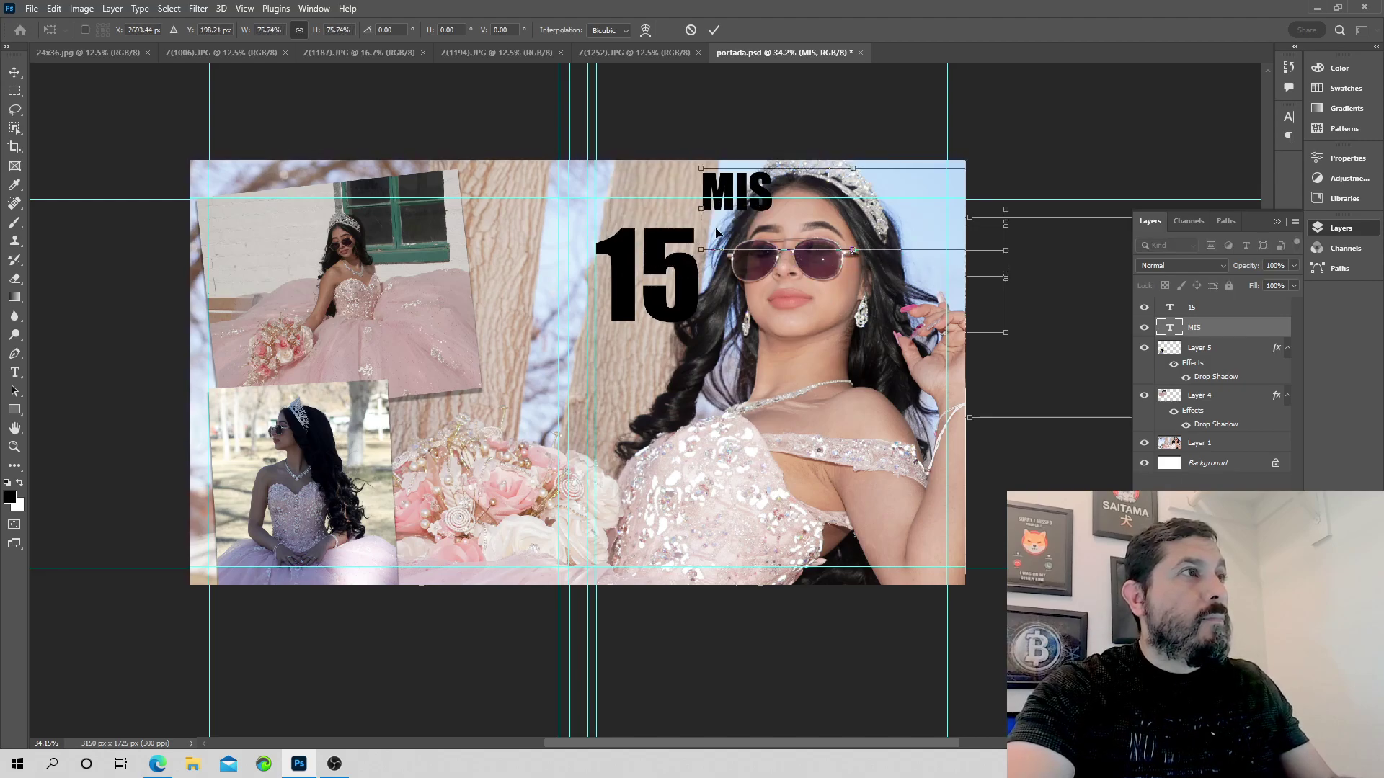
drag(813, 222, 812, 222)
key(shift+Left)
key(shift+Left)
key(shift+Left)
key(shift+Left)
key(shift+Left)
key(shift+Left)
key(shift+Left)
key(shift+Left)
key(shift+Left)
key(shift+Left)
key(shift+Left)
key(shift+Left)
key(shift+Left)
key(shift+Left)
key(shift+Left)
key(shift+Left)
key(shift+Left)
key(shift+Left)
key(shift+Left)
key(shift+Left)
key(shift+Left)
key(shift+Left)
key(shift+Left)
key(shift+Left)
key(shift+Left)
key(shift+Left)
key(shift+Left)
key(shift+Left)
key(shift+Left)
key(shift+Left)
key(shift+Left)
key(shift+Left)
key(shift+Left)
key(shift+Left)
key(shift+Left)
key(shift+Left)
key(shift+Left)
key(shift+Left)
key(shift+Left)
key(shift+Left)
key(shift+Left)
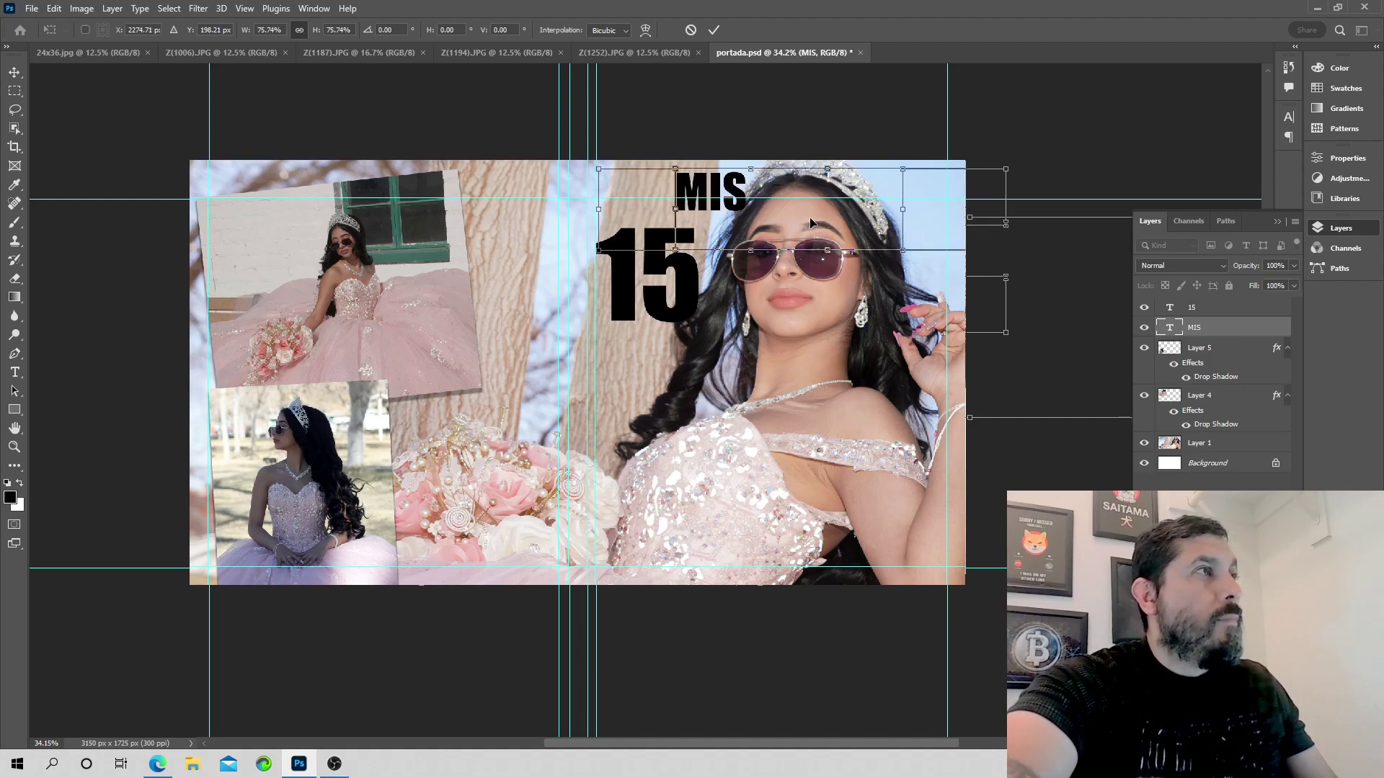
key(shift+Right)
key(shift+Right)
key(shift+Right)
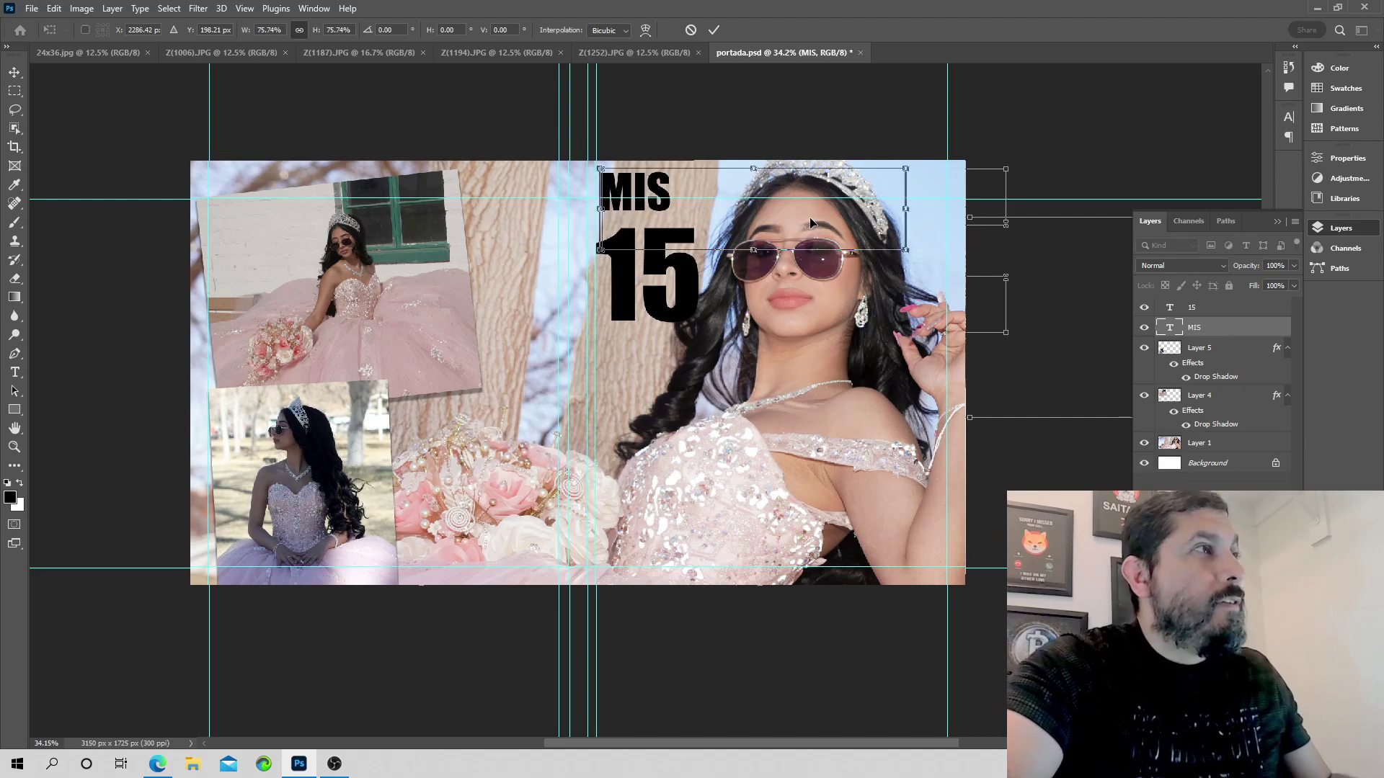
key(Right)
key(Right)
key(Right)
key(Right)
key(Right)
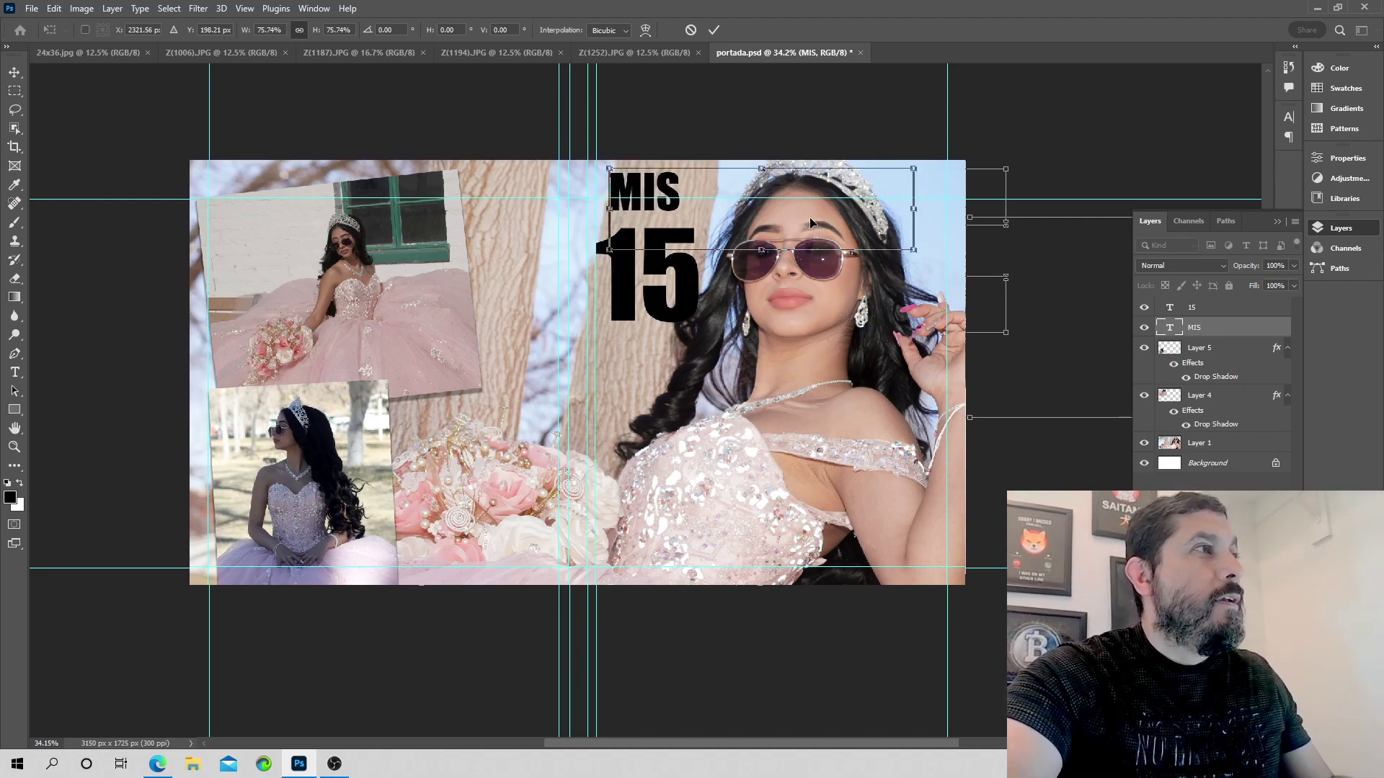
click(1225, 309)
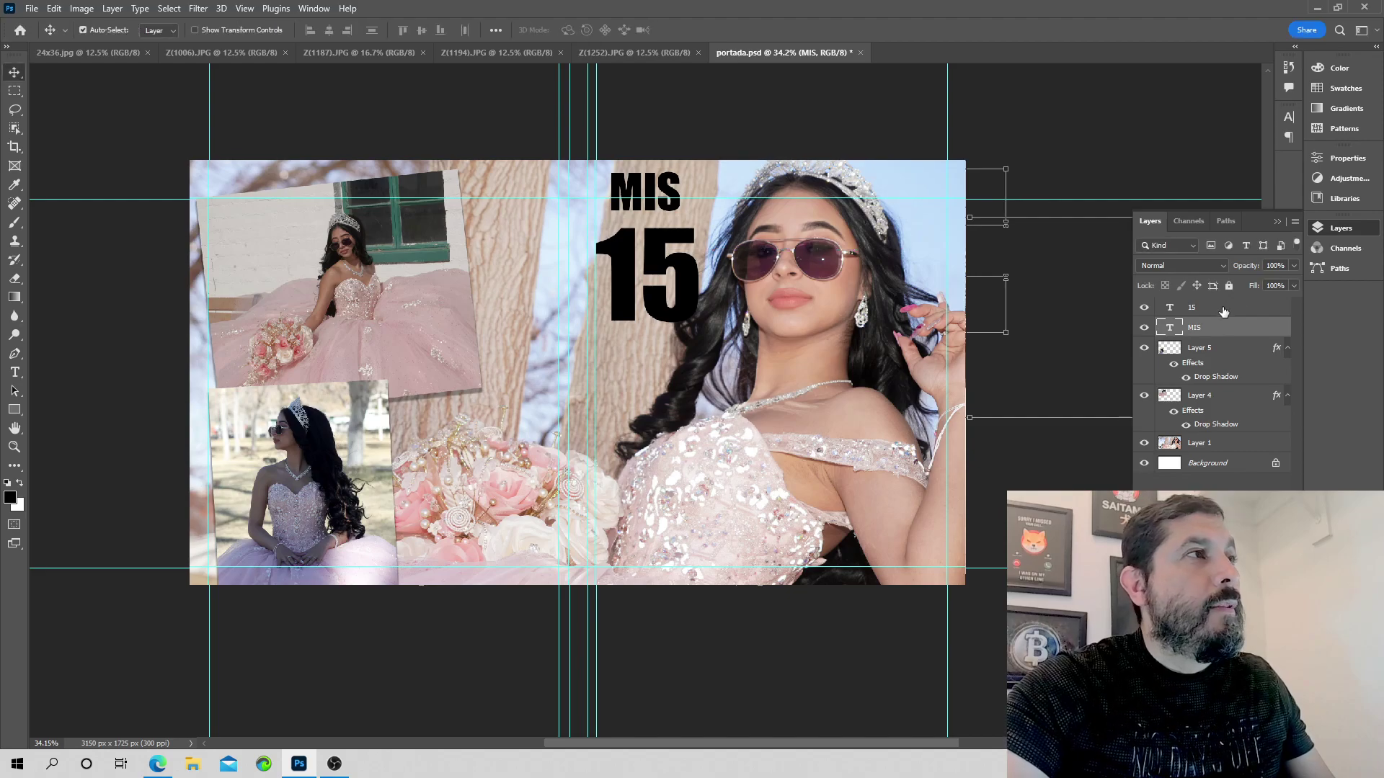
- Scale the "15" text down to about 73% and move it close beneath "MIS", aligned with that word
drag(819, 374, 819, 374)
key(ctrl+t)
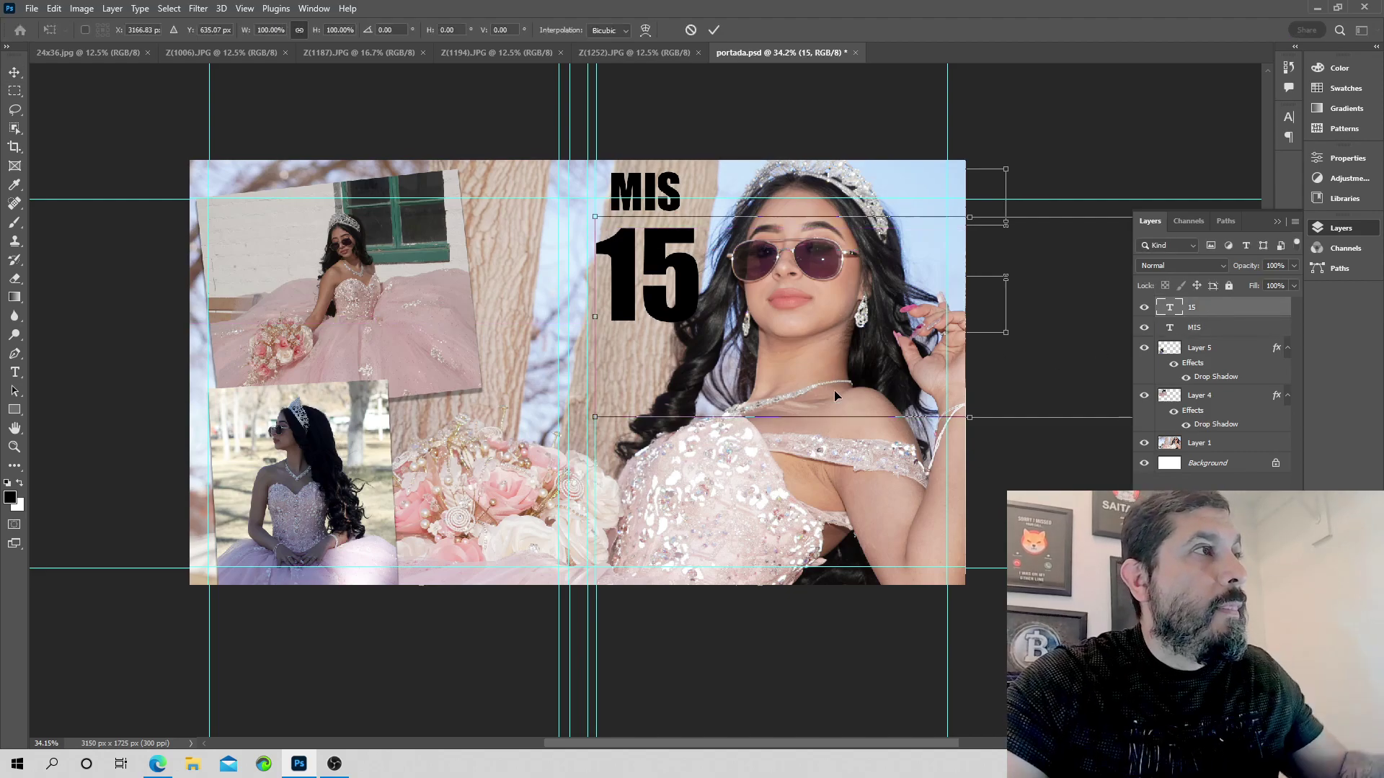
drag(968, 421, 953, 370)
drag(869, 281, 784, 263)
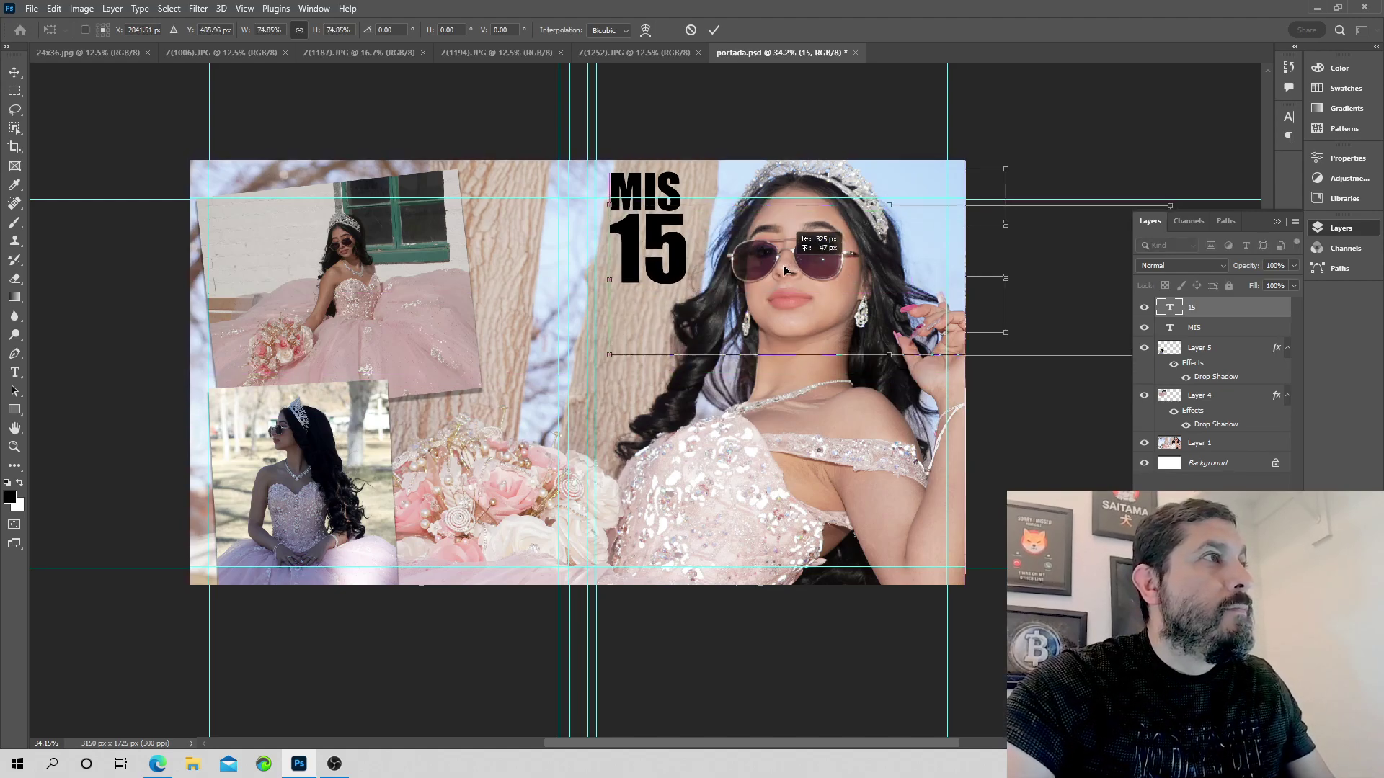
key(Left)
key(Left)
key(Left)
key(Left)
key(Left)
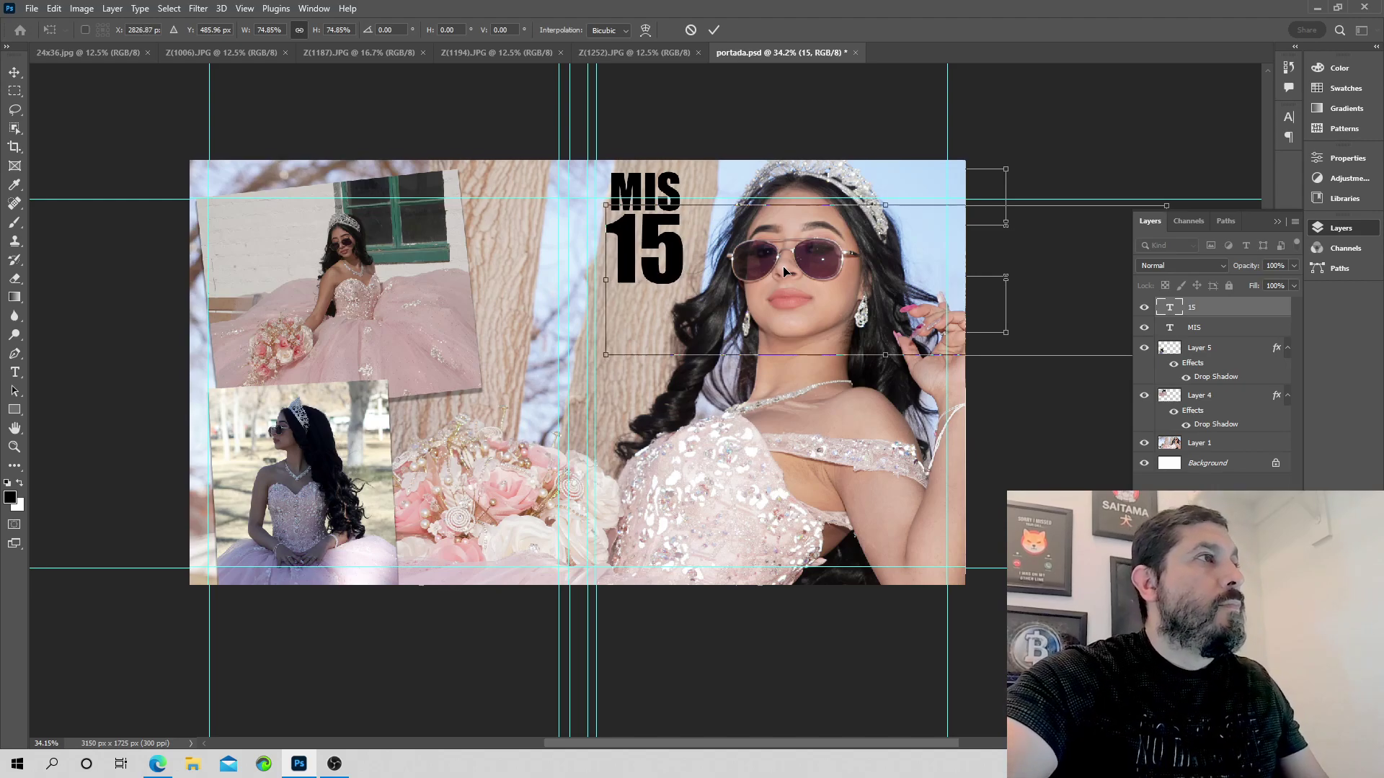
drag(606, 353, 617, 349)
key(Left)
key(Left)
key(Left)
key(Left)
key(Left)
key(Left)
key(Left)
key(Left)
key(Left)
key(Left)
key(Left)
key(Left)
key(Left)
key(Left)
key(Left)
key(Left)
key(Left)
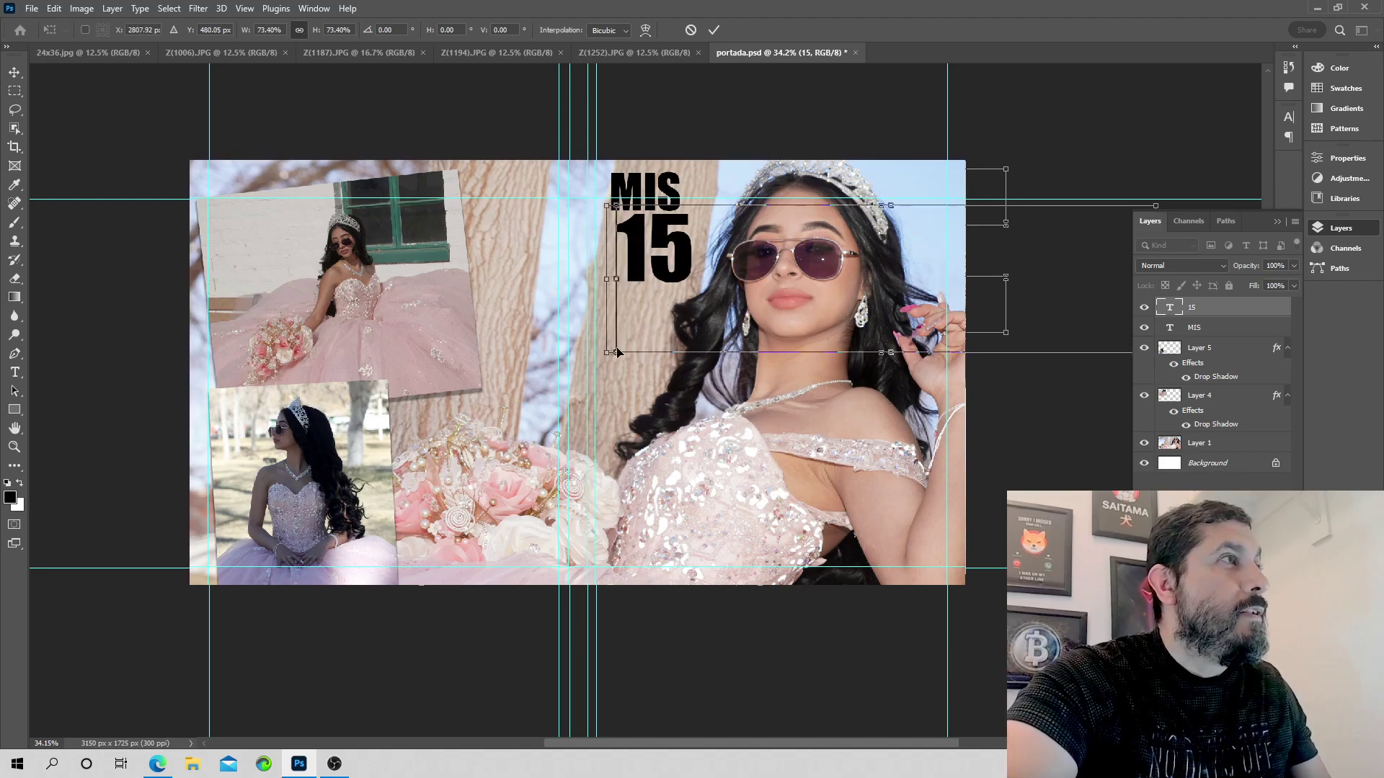
key(Right)
key(Right)
key(Right)
key(Right)
key(Right)
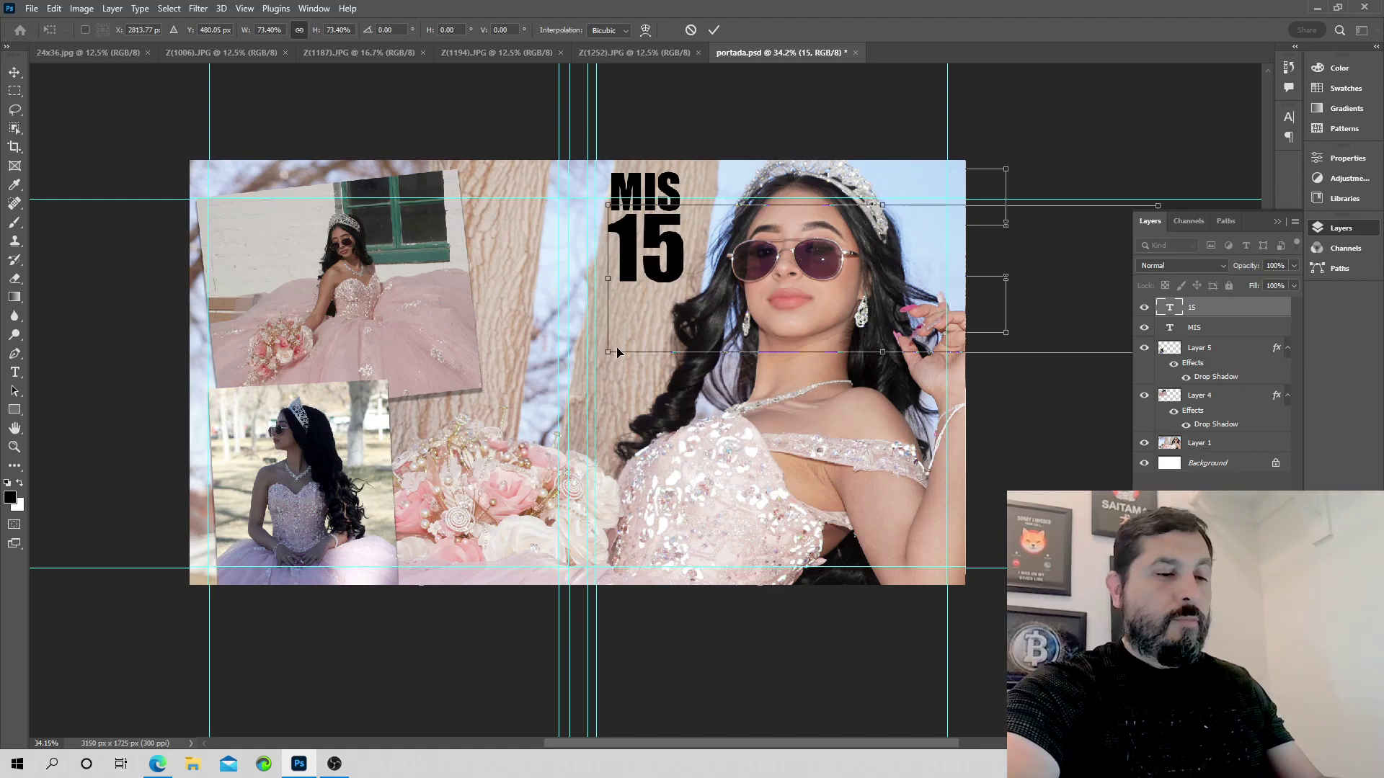
key(Left)
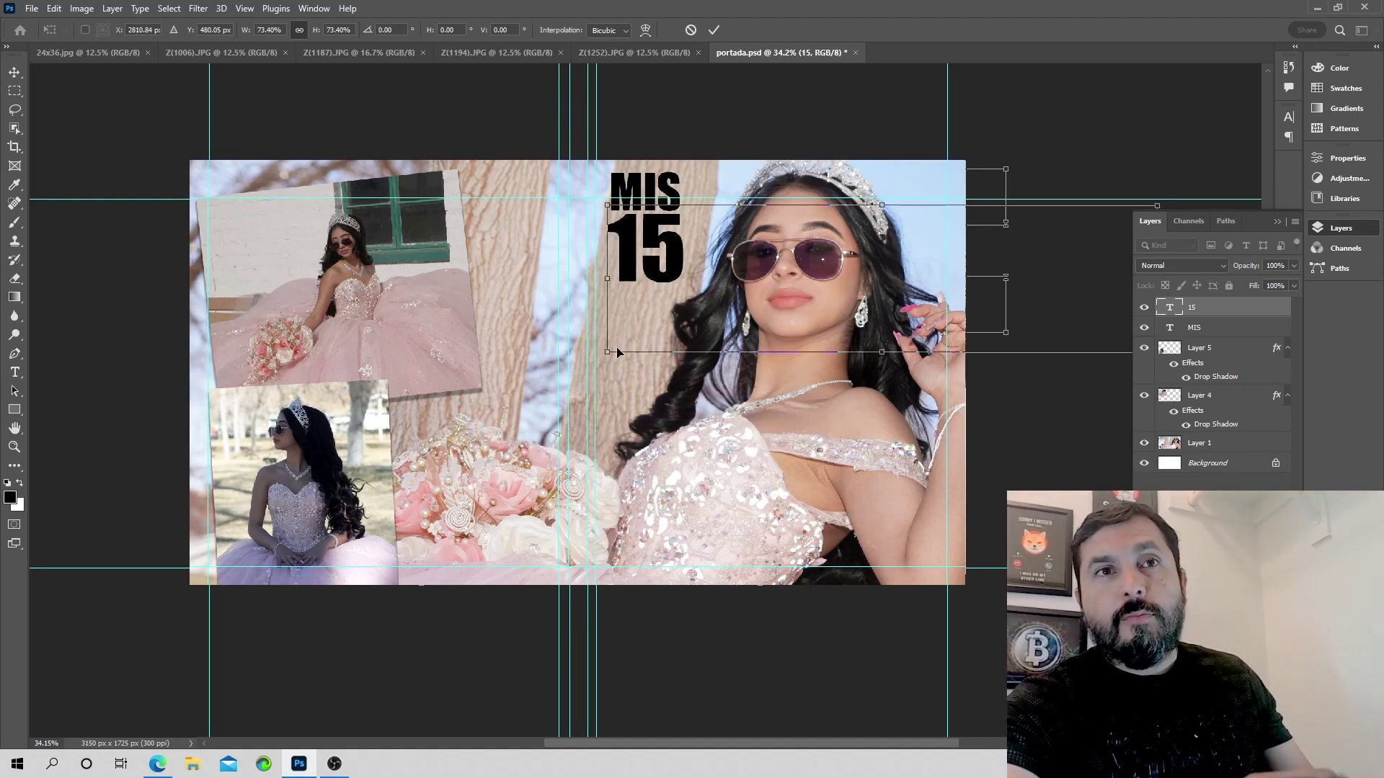
key(Return)
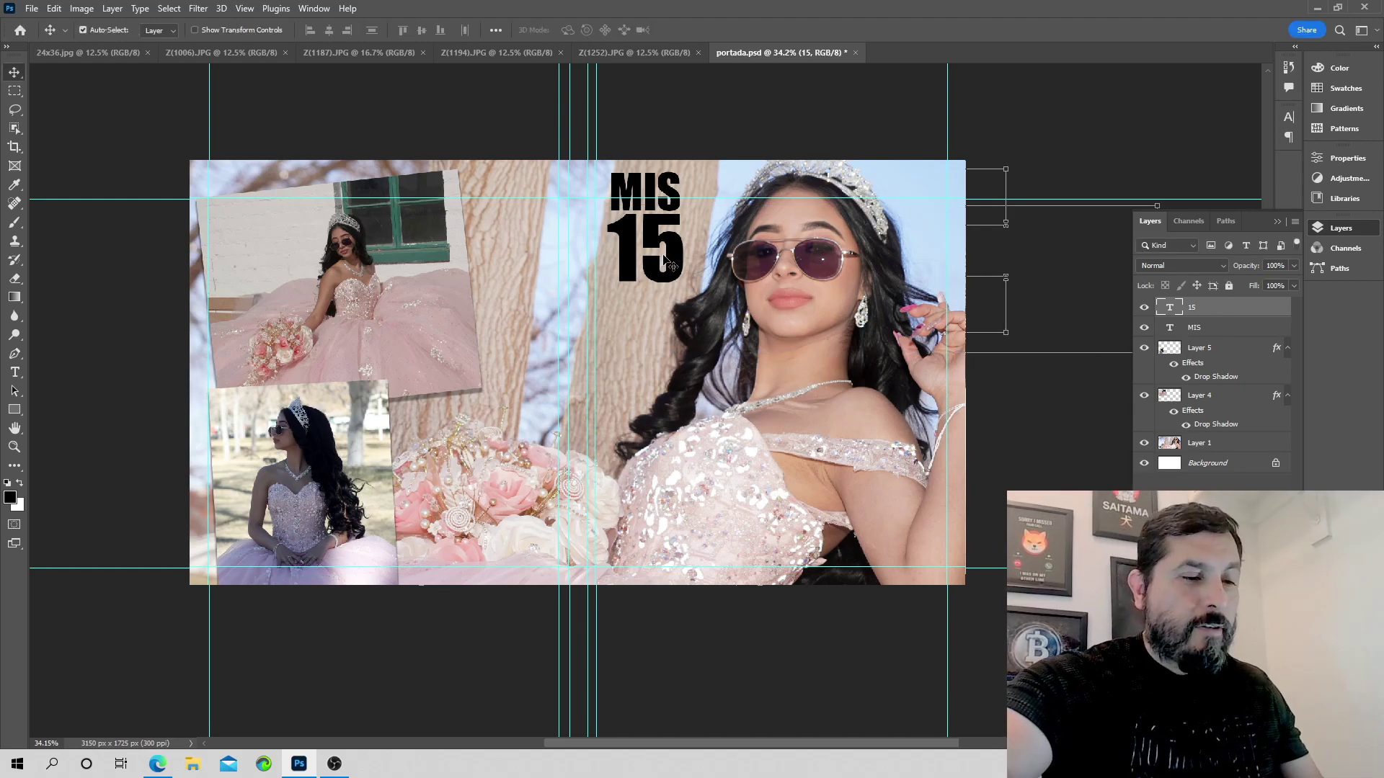
- Nudge "15" slightly left and move "MIS" slightly up and right to balance the two title lines
key(shift+Left)
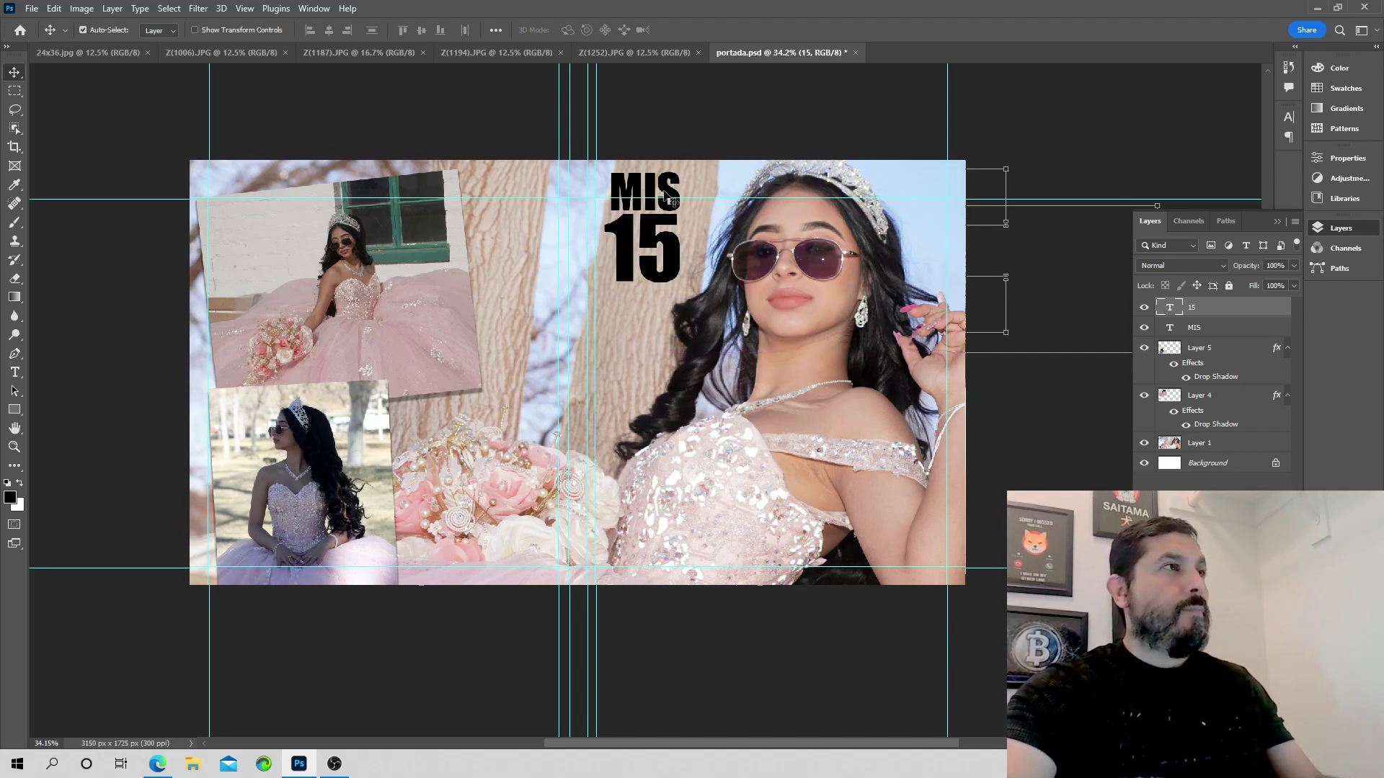
key(ctrl)
key(ctrl)
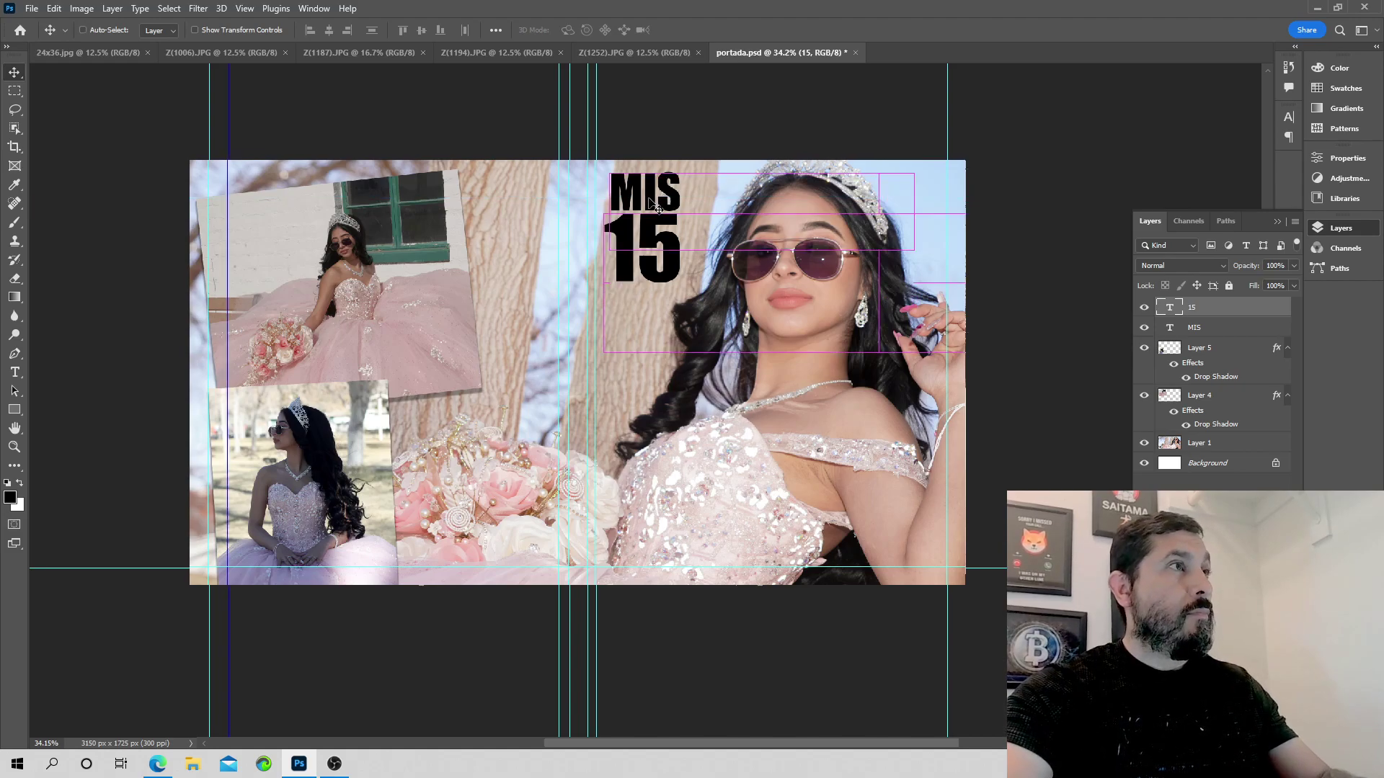
mouse_move(655, 189)
mouse_down()
mouse_move(653, 201)
mouse_move(651, 186)
mouse_up()
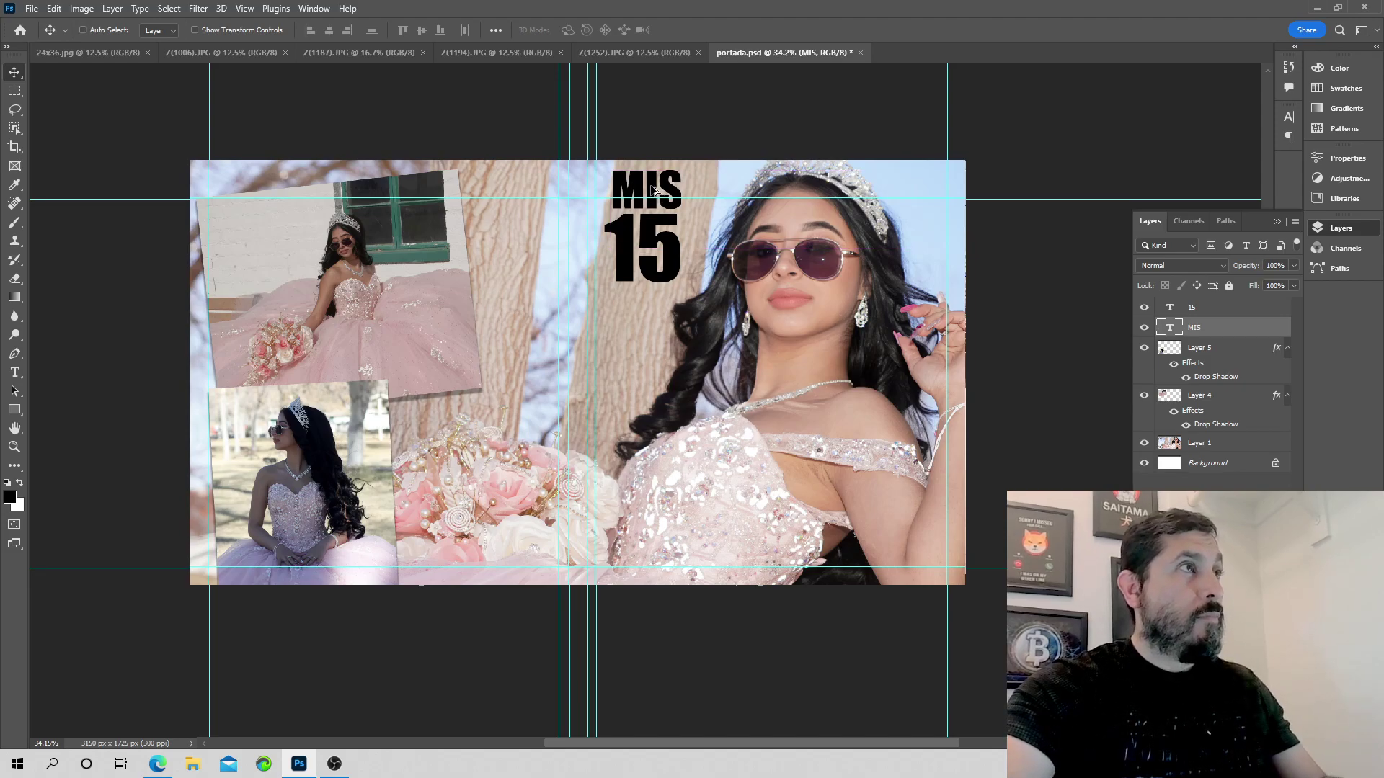
- Try placing a copy of the "MIS" title below "15" and undo it
drag(651, 189, 658, 309)
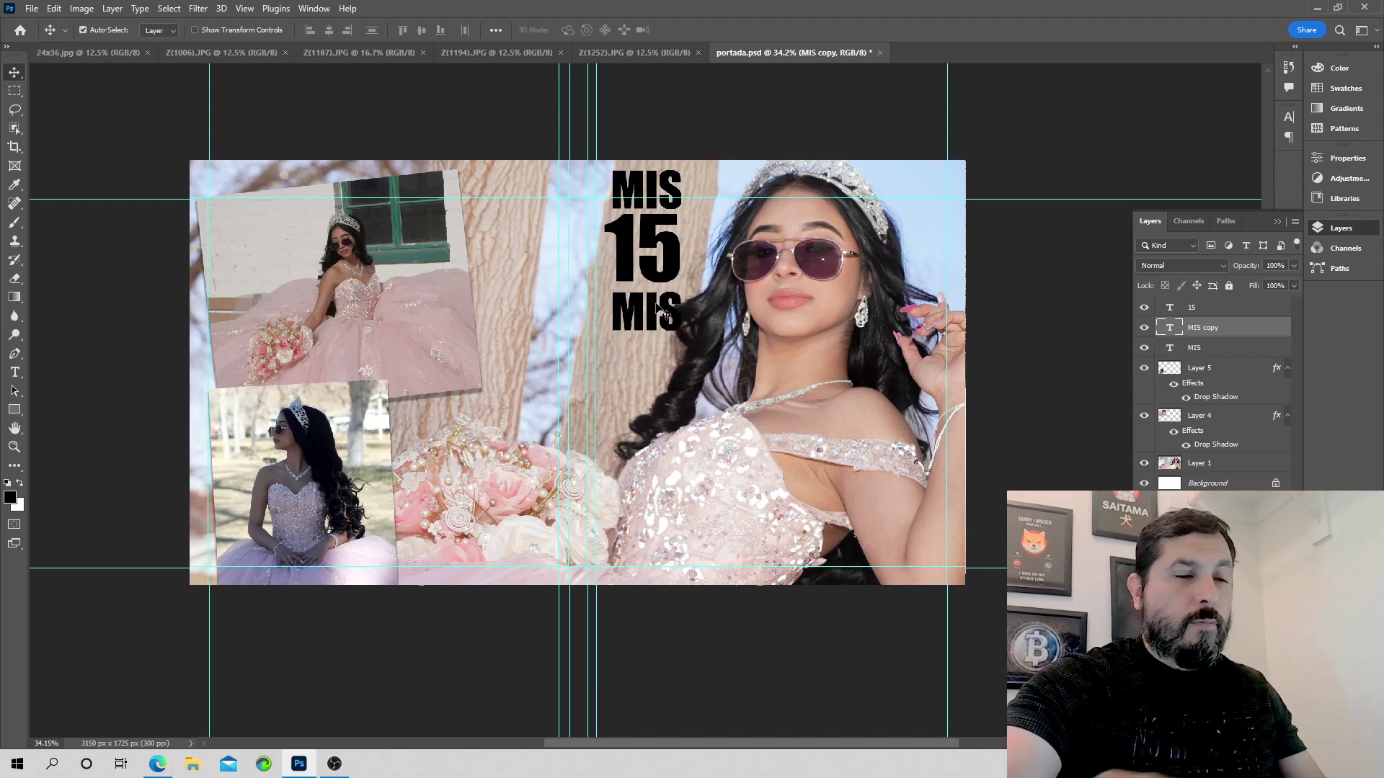
key(ctrl+z)
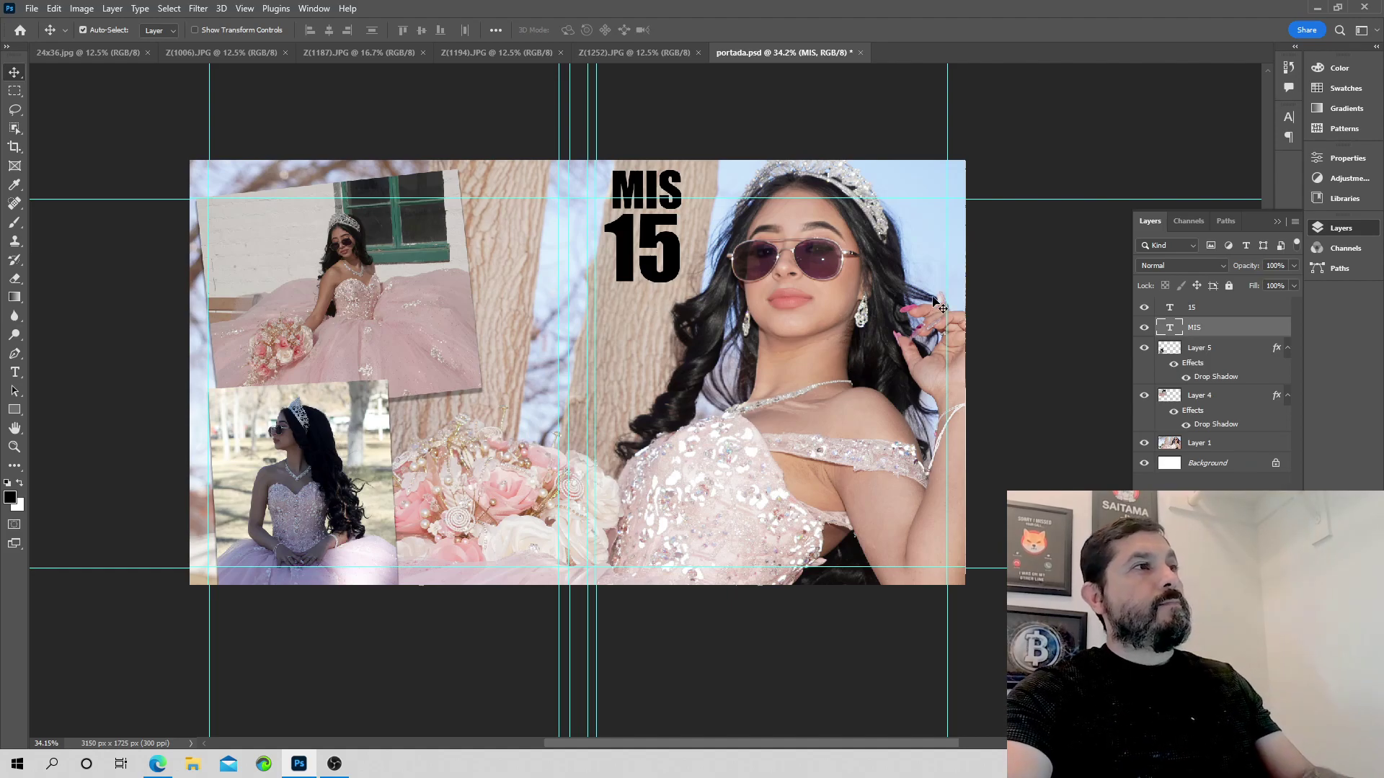
- Add a stroke to the "MIS" text layer and set its color to light pink #e8d0d8
double_click(1243, 332)
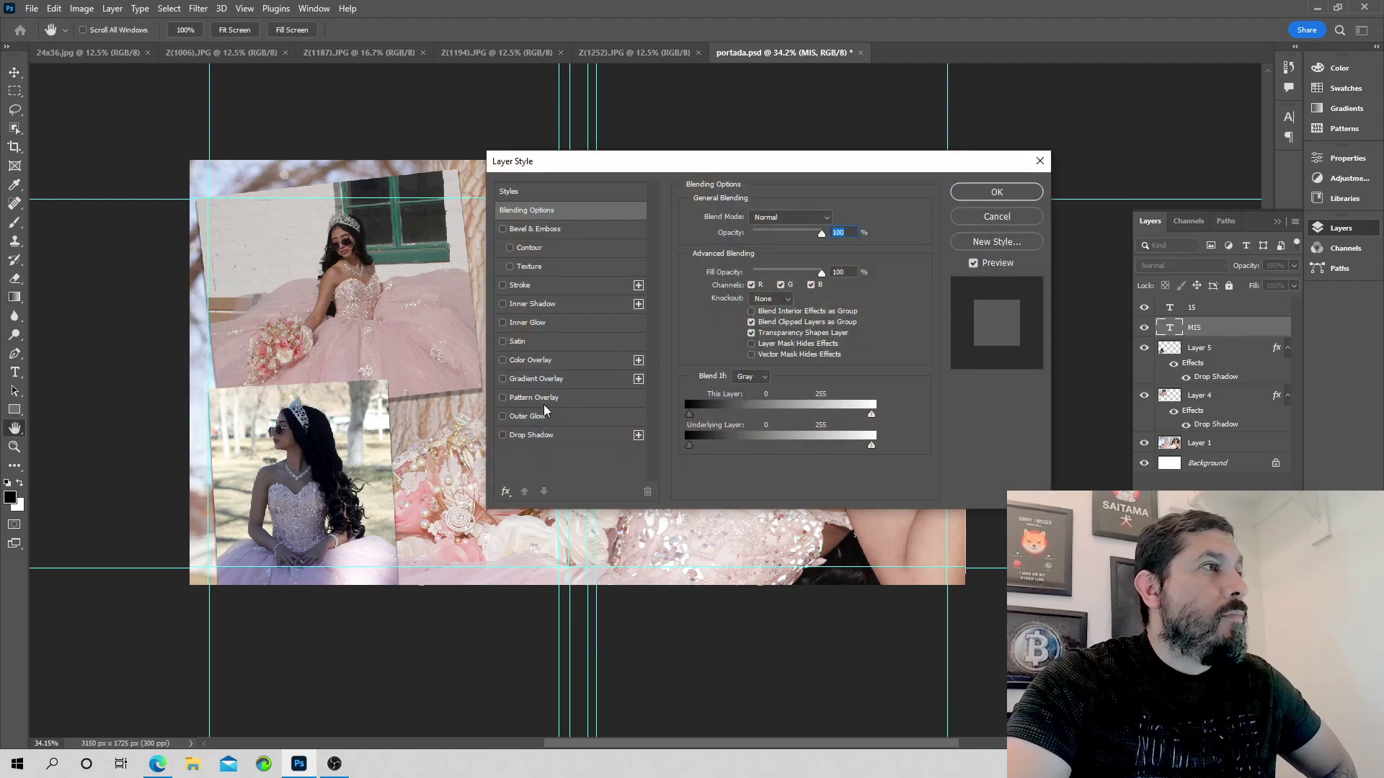
click(553, 286)
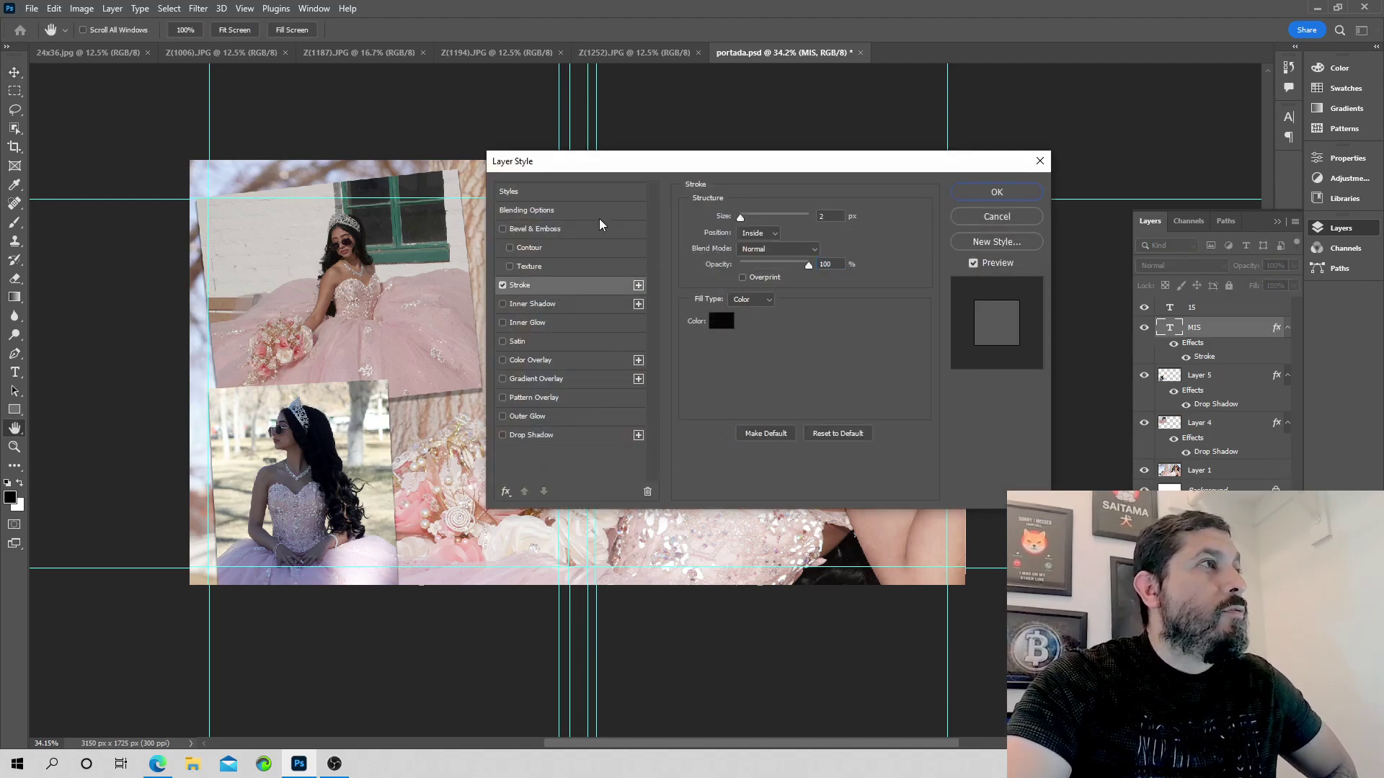
drag(650, 169, 926, 207)
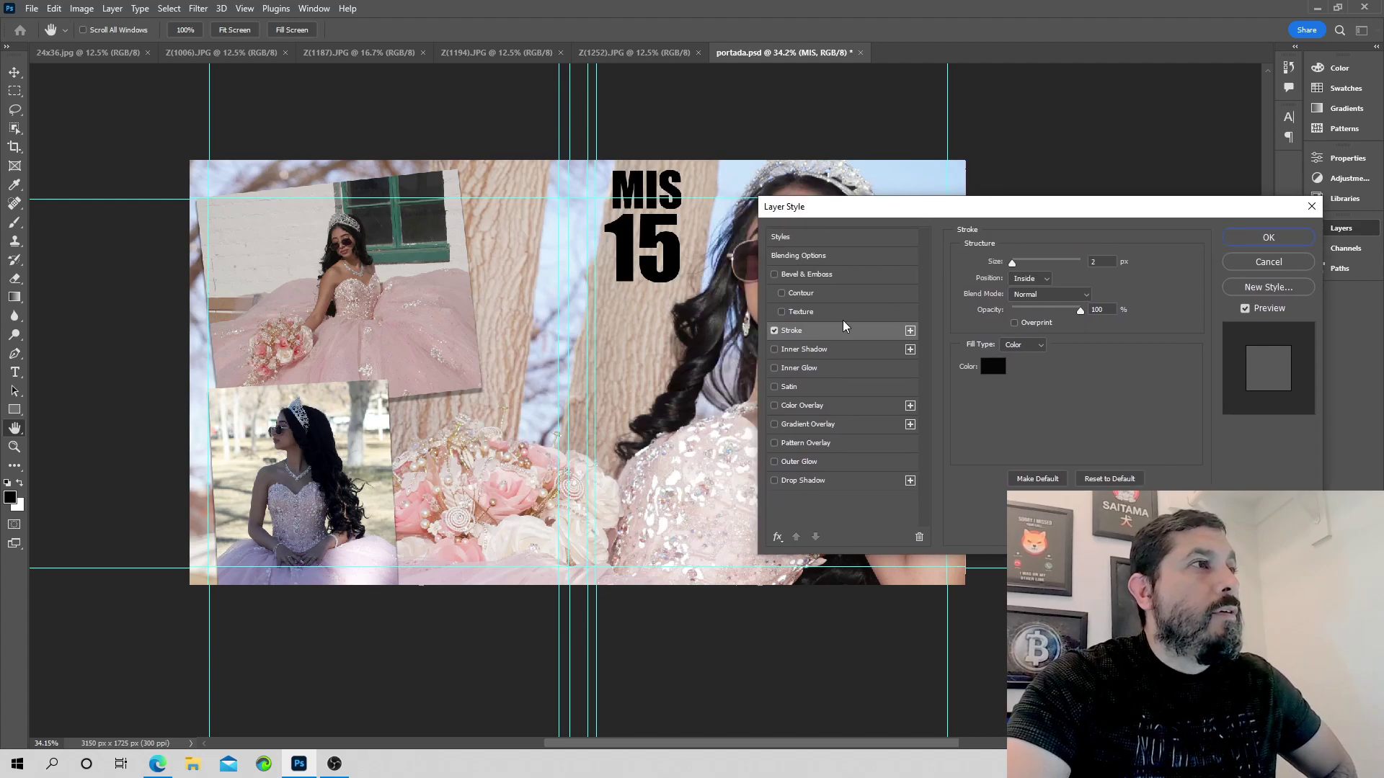
click(991, 367)
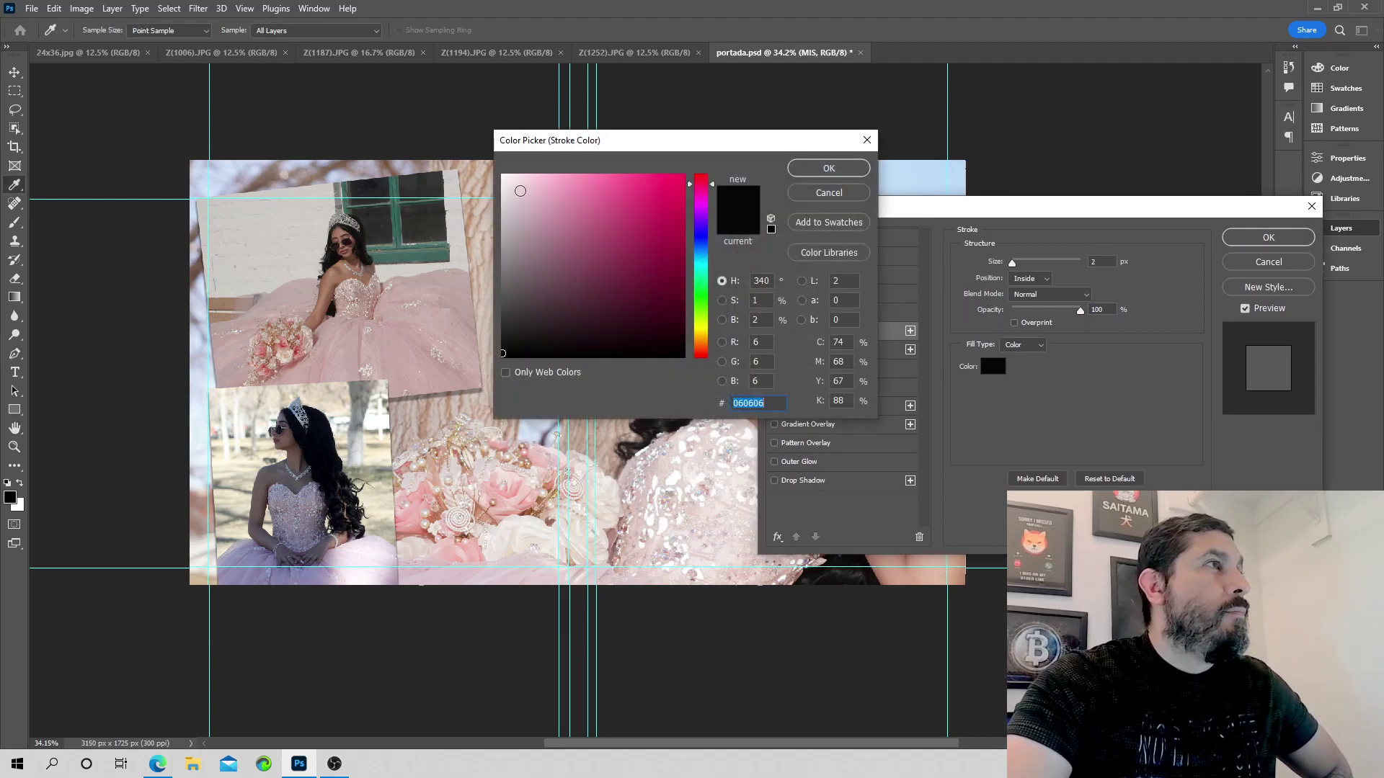
click(521, 191)
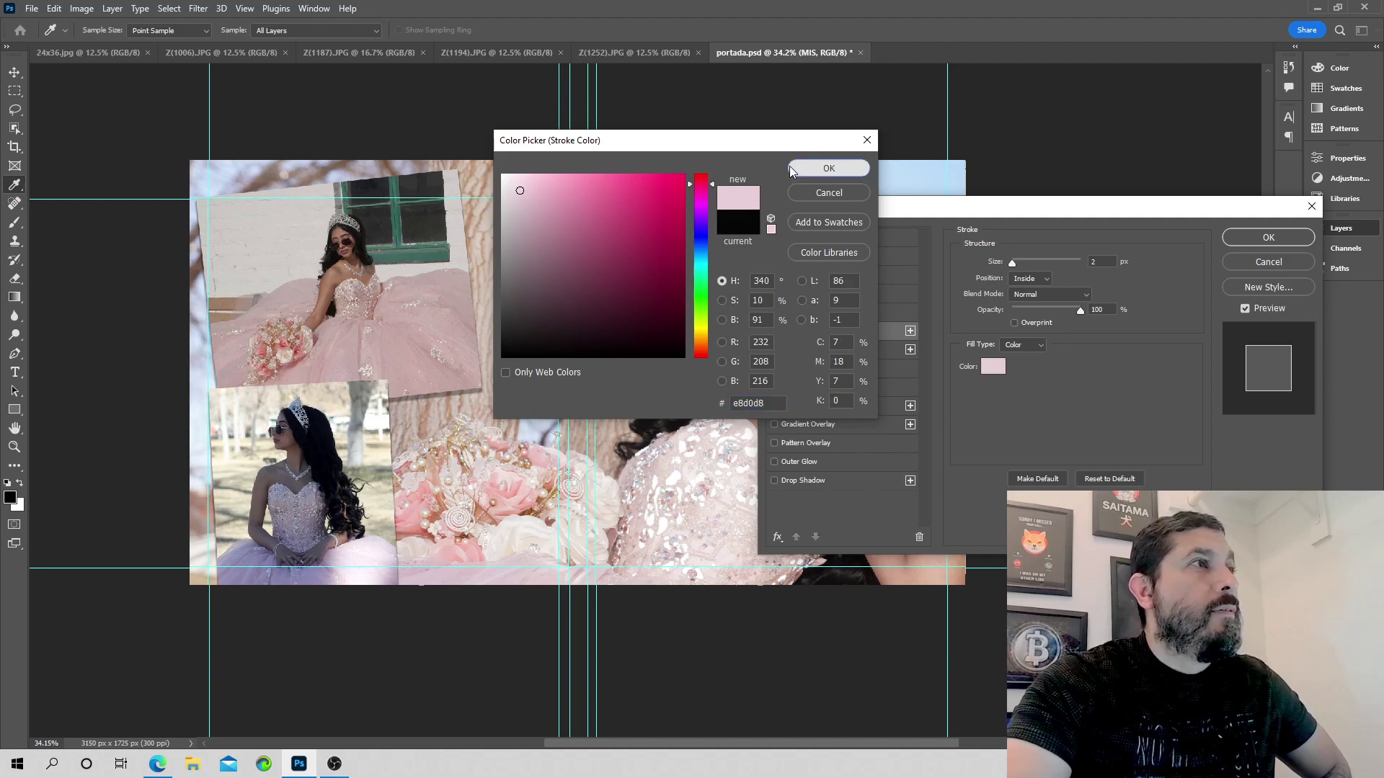
click(829, 168)
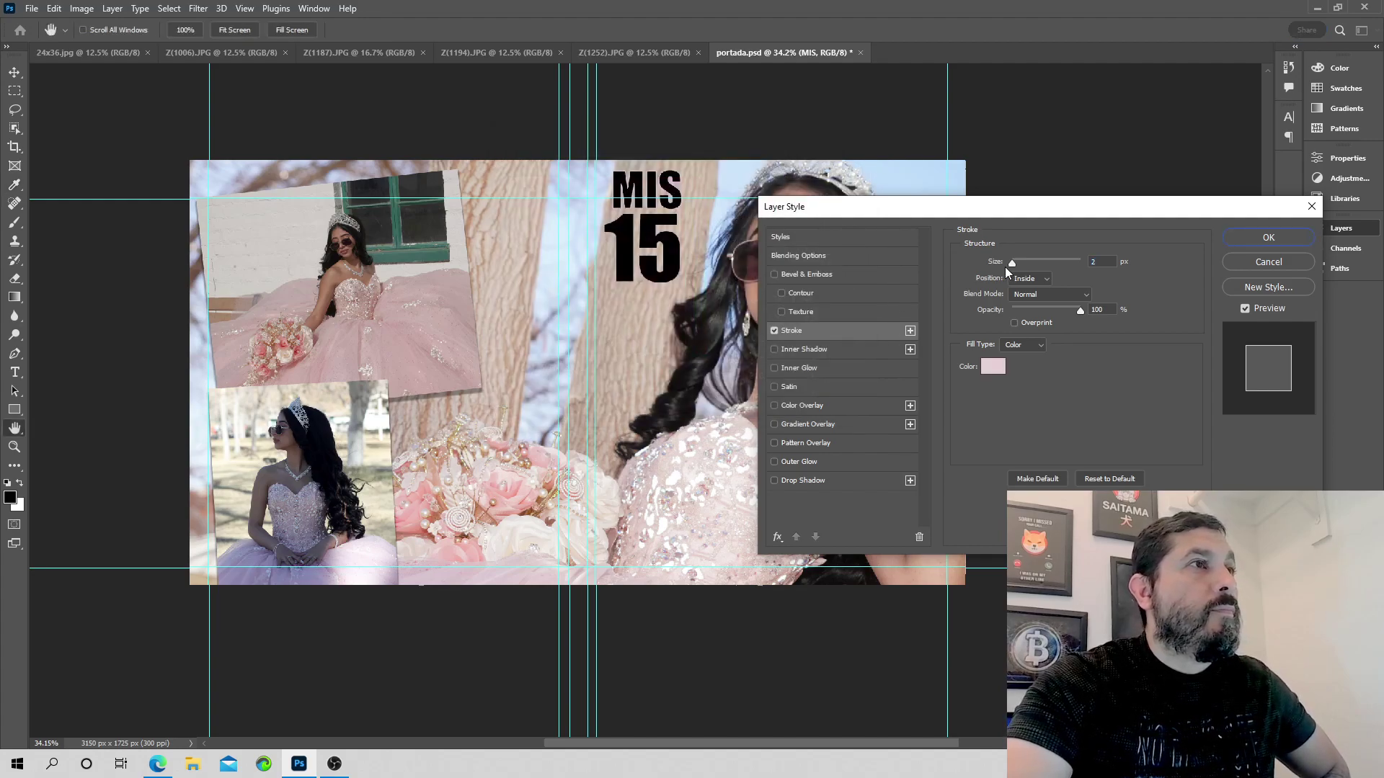
- Set the "MIS" stroke size to 3 px and add the same 3 px light pink inside stroke to the "15" text layer
drag(1012, 265, 1013, 263)
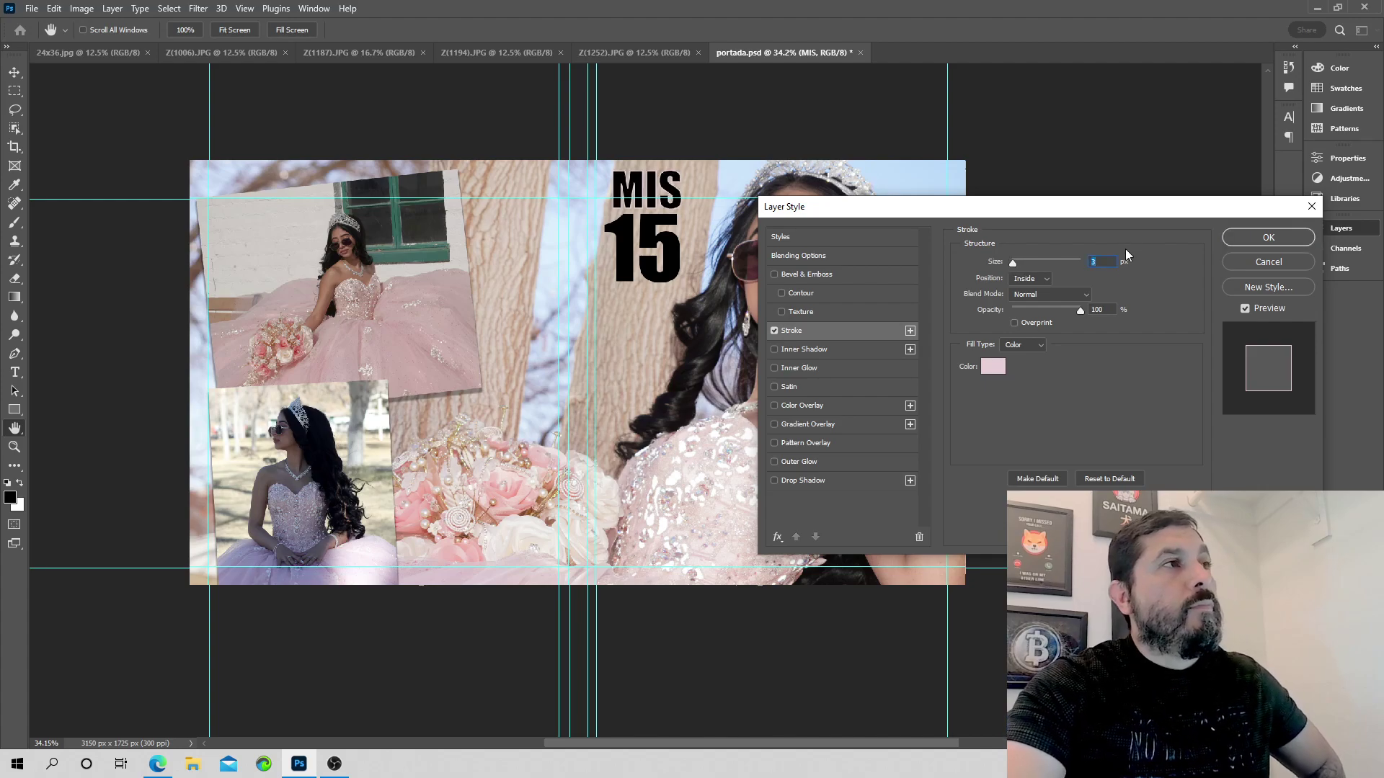
click(1245, 239)
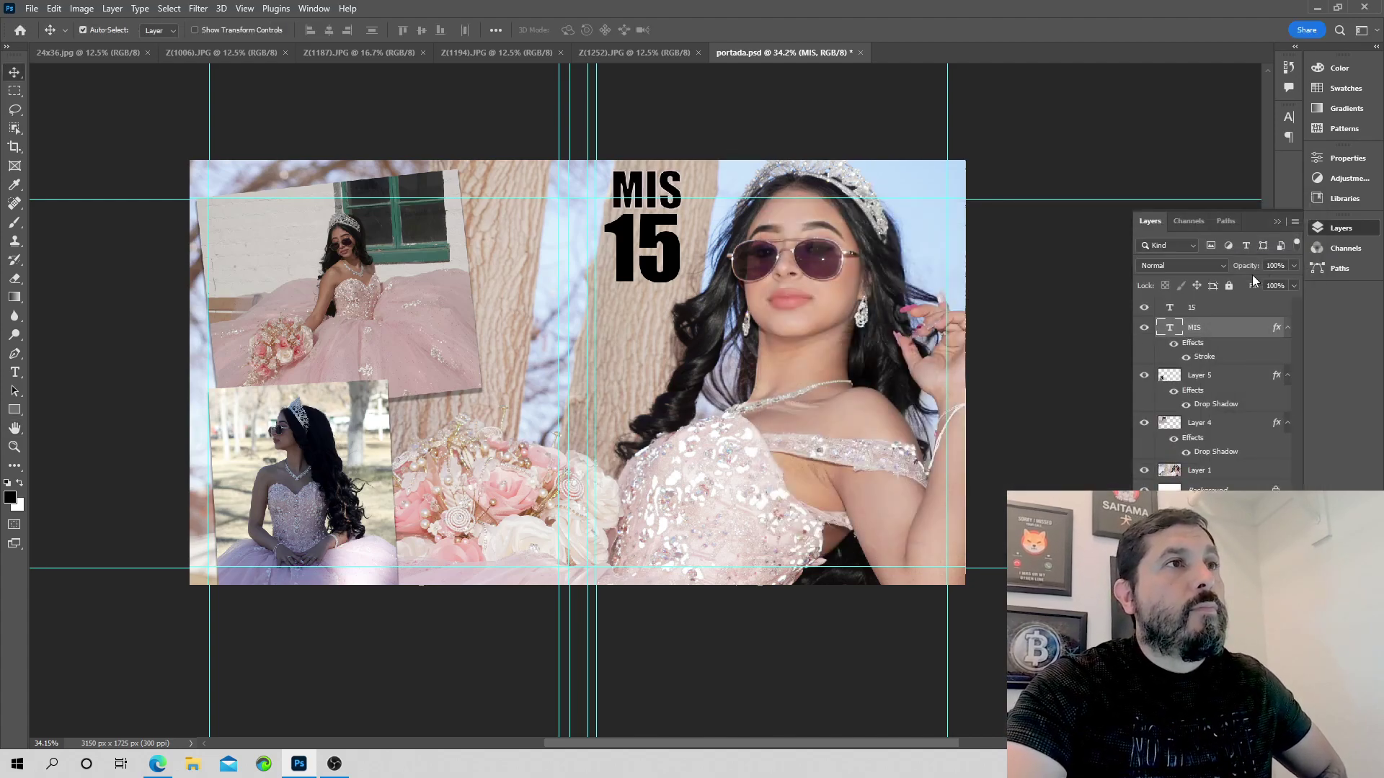
click(1225, 310)
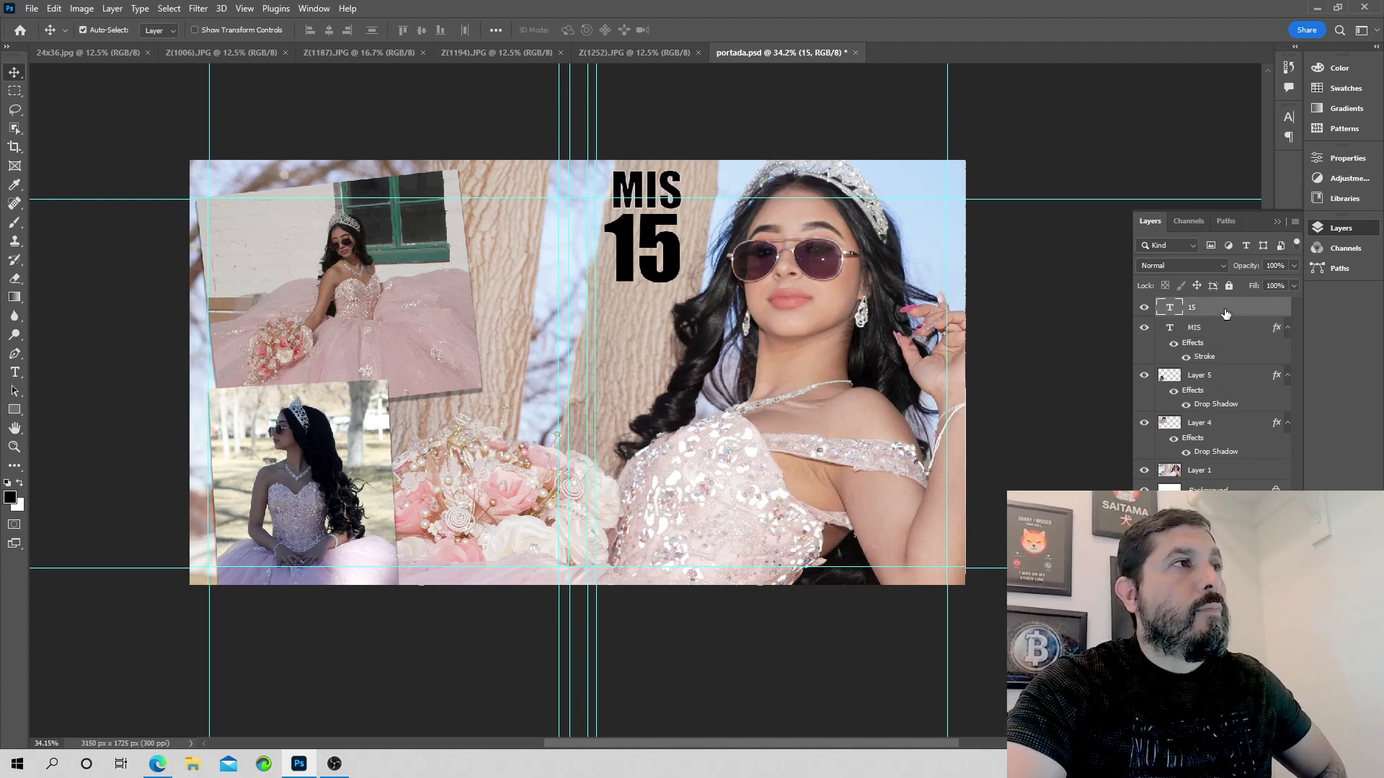
double_click(1225, 313)
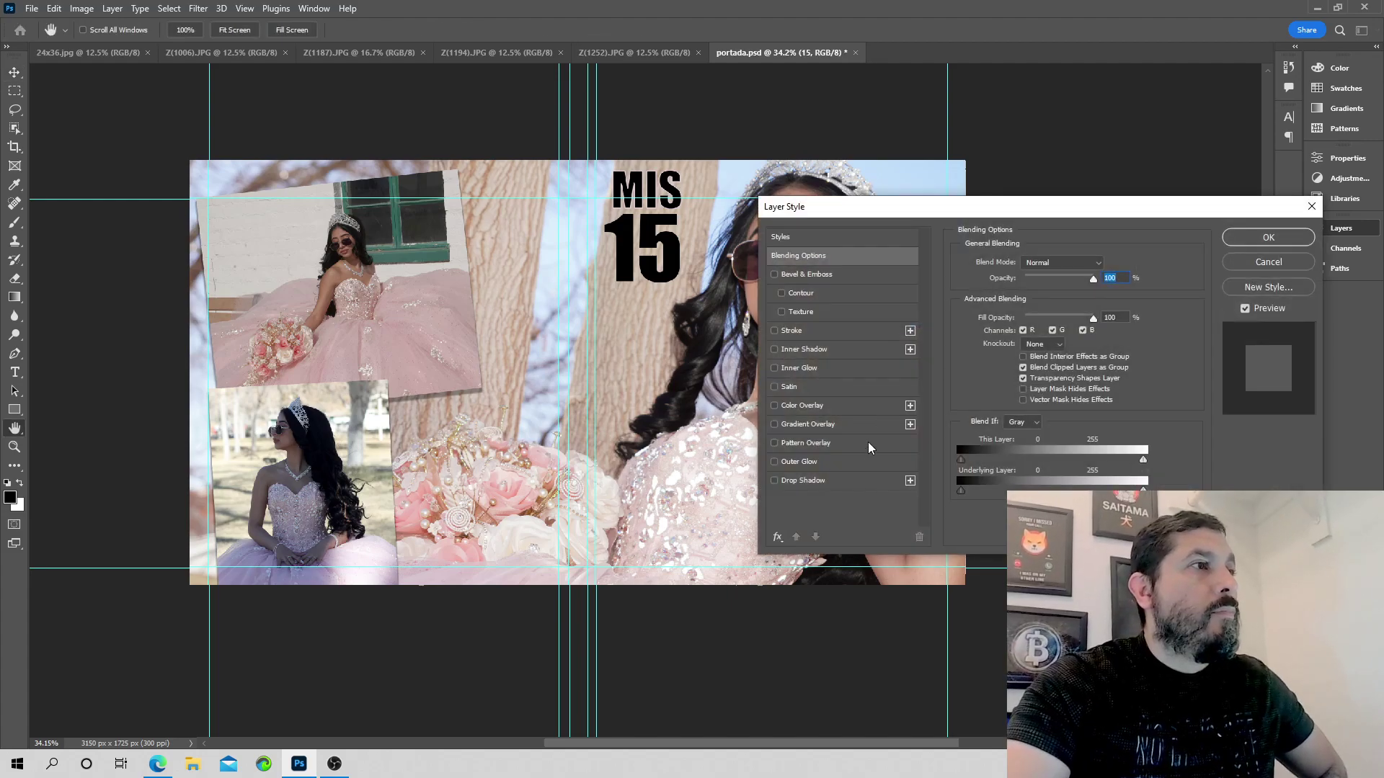
click(828, 335)
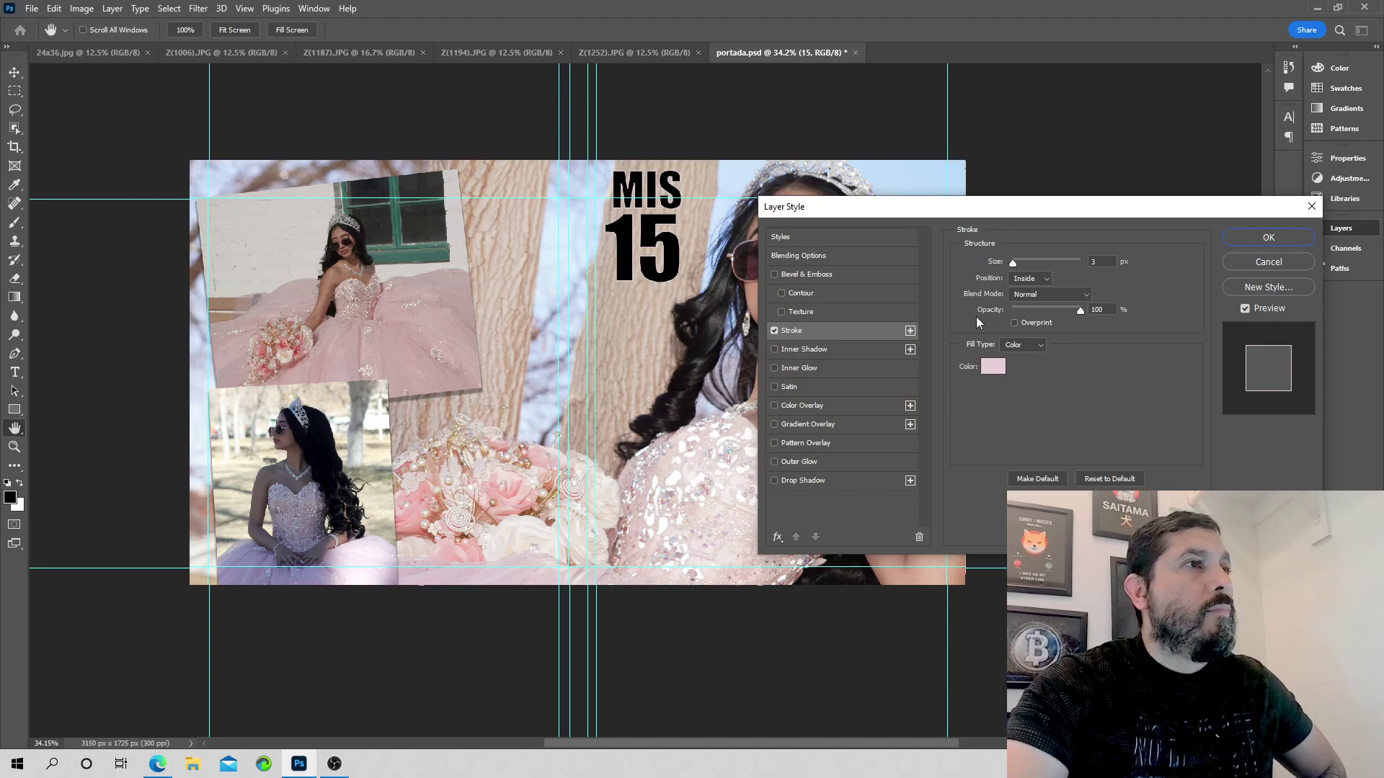
click(1268, 237)
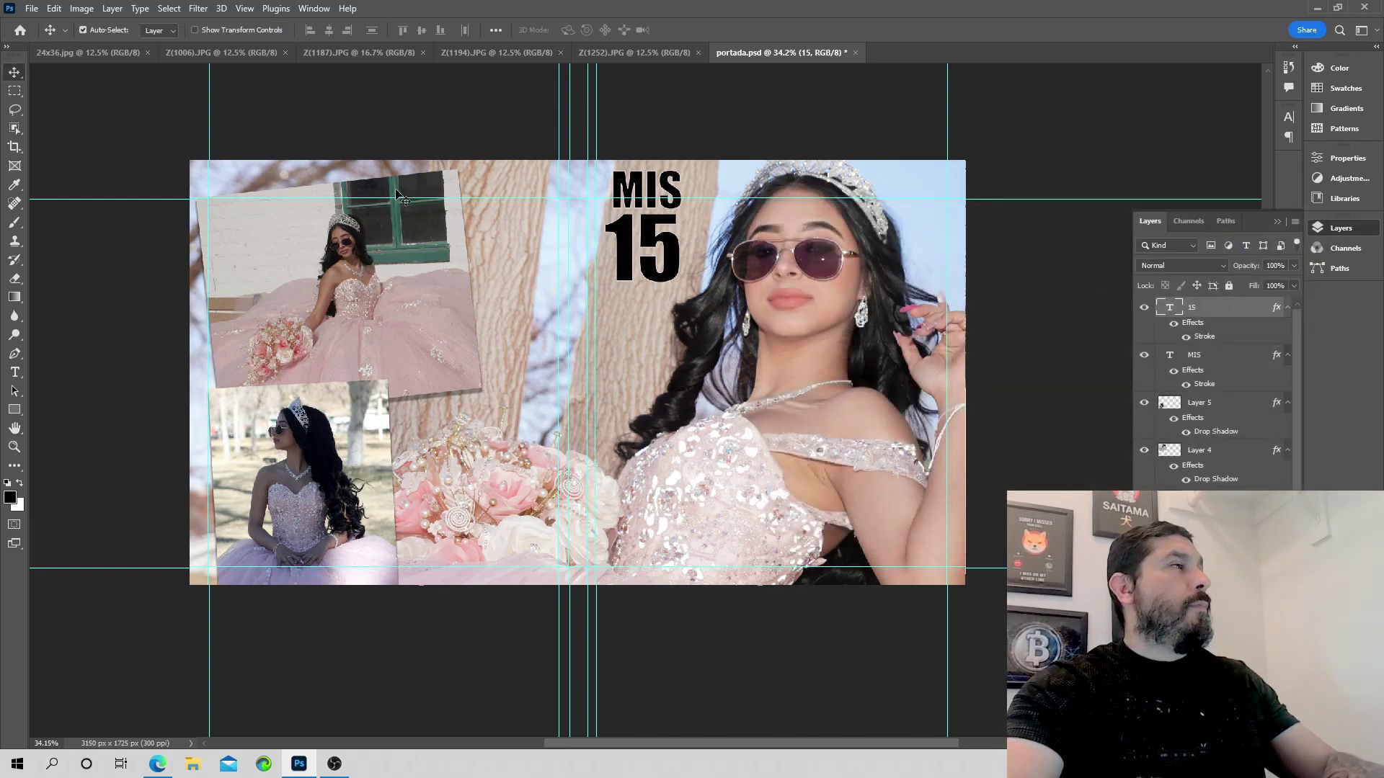
click(23, 8)
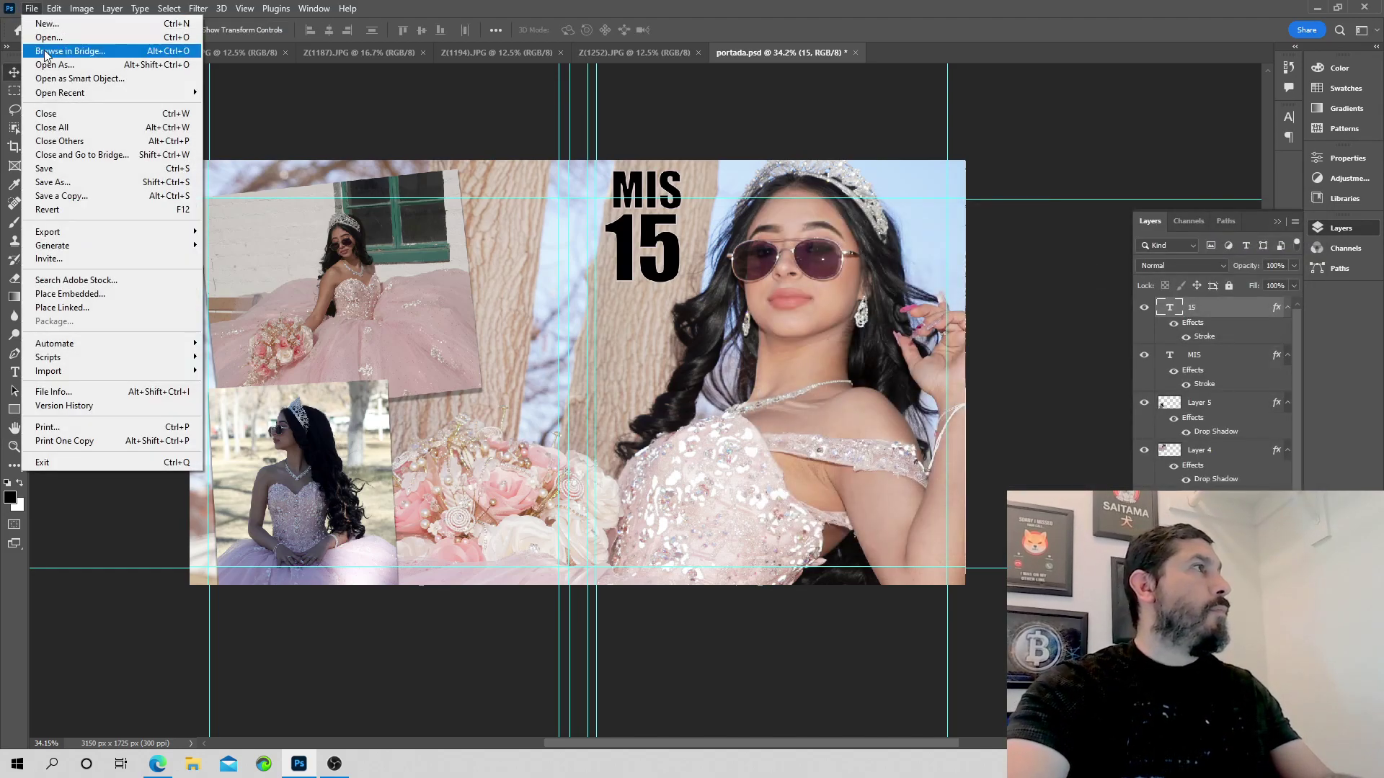
click(57, 42)
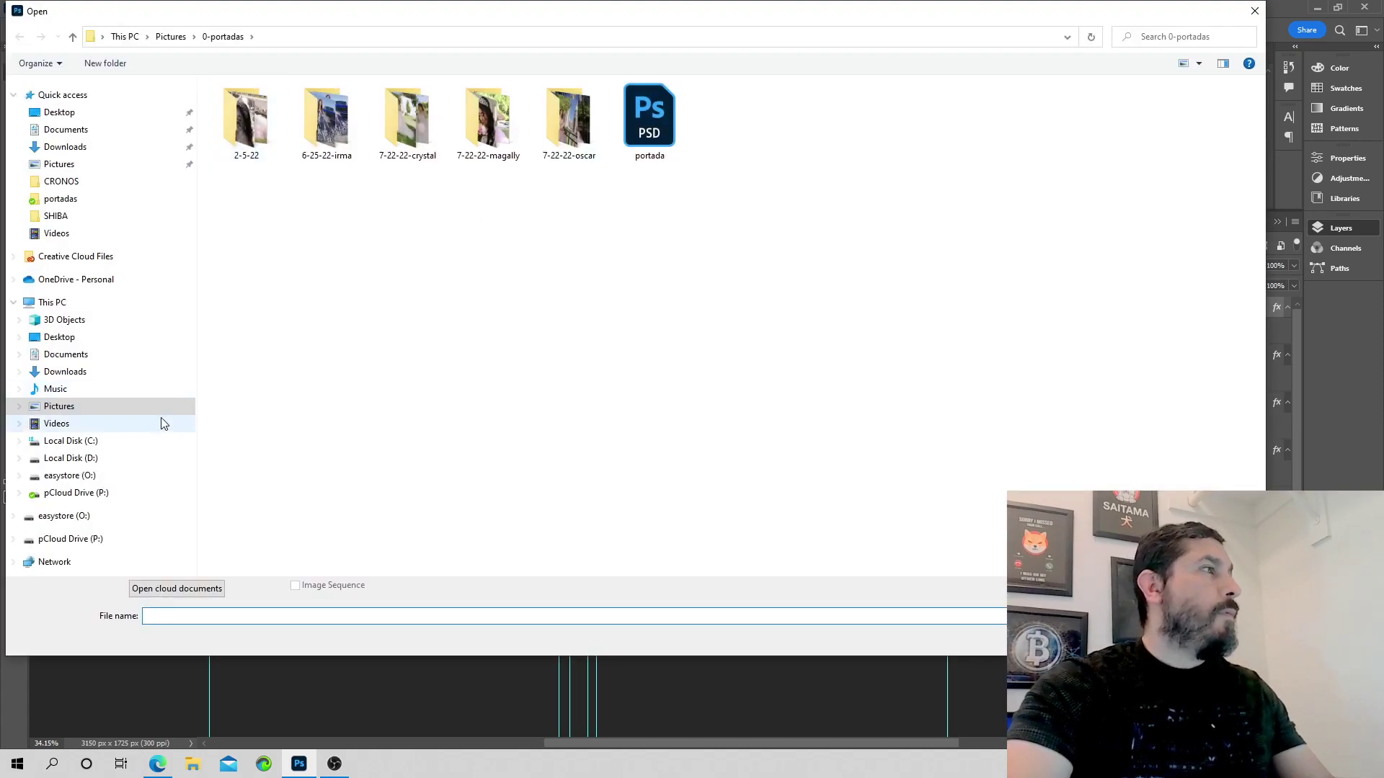
click(103, 497)
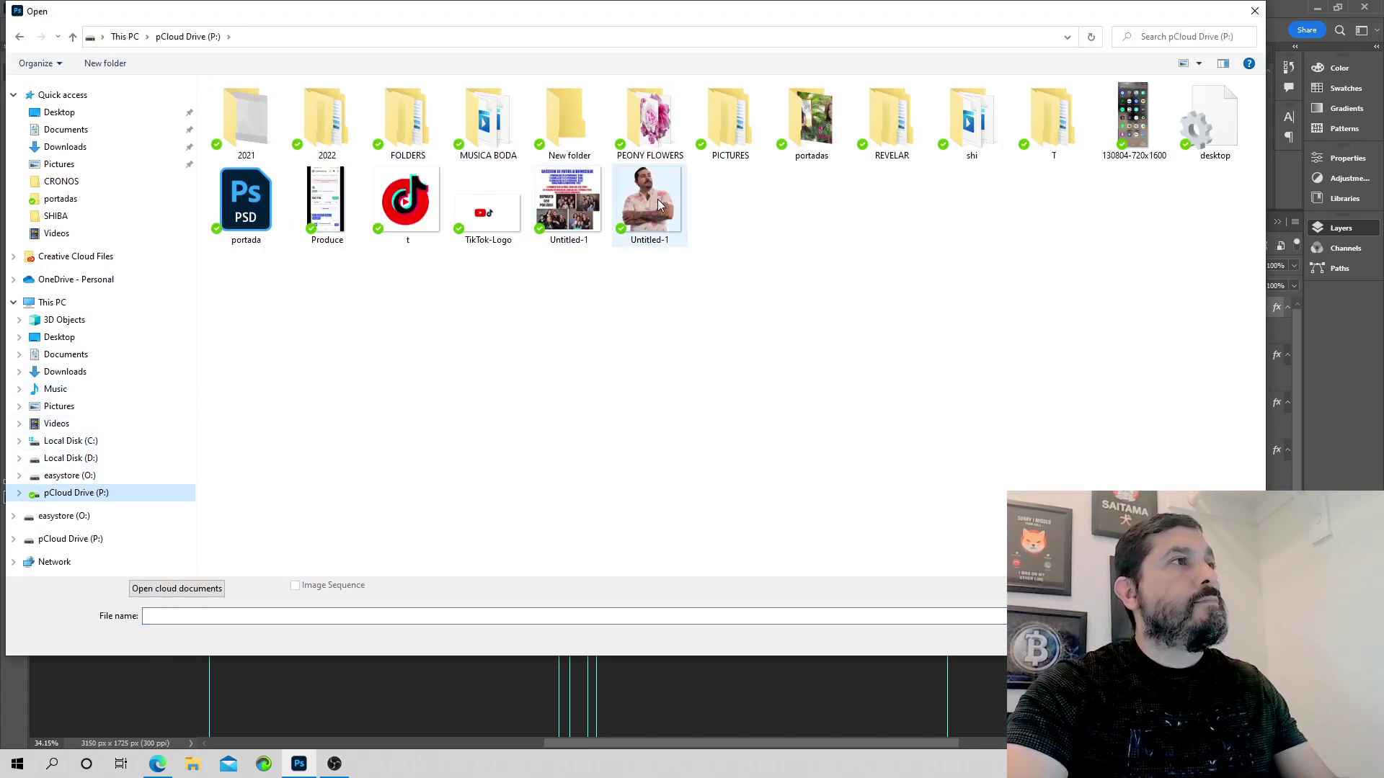
double_click(652, 123)
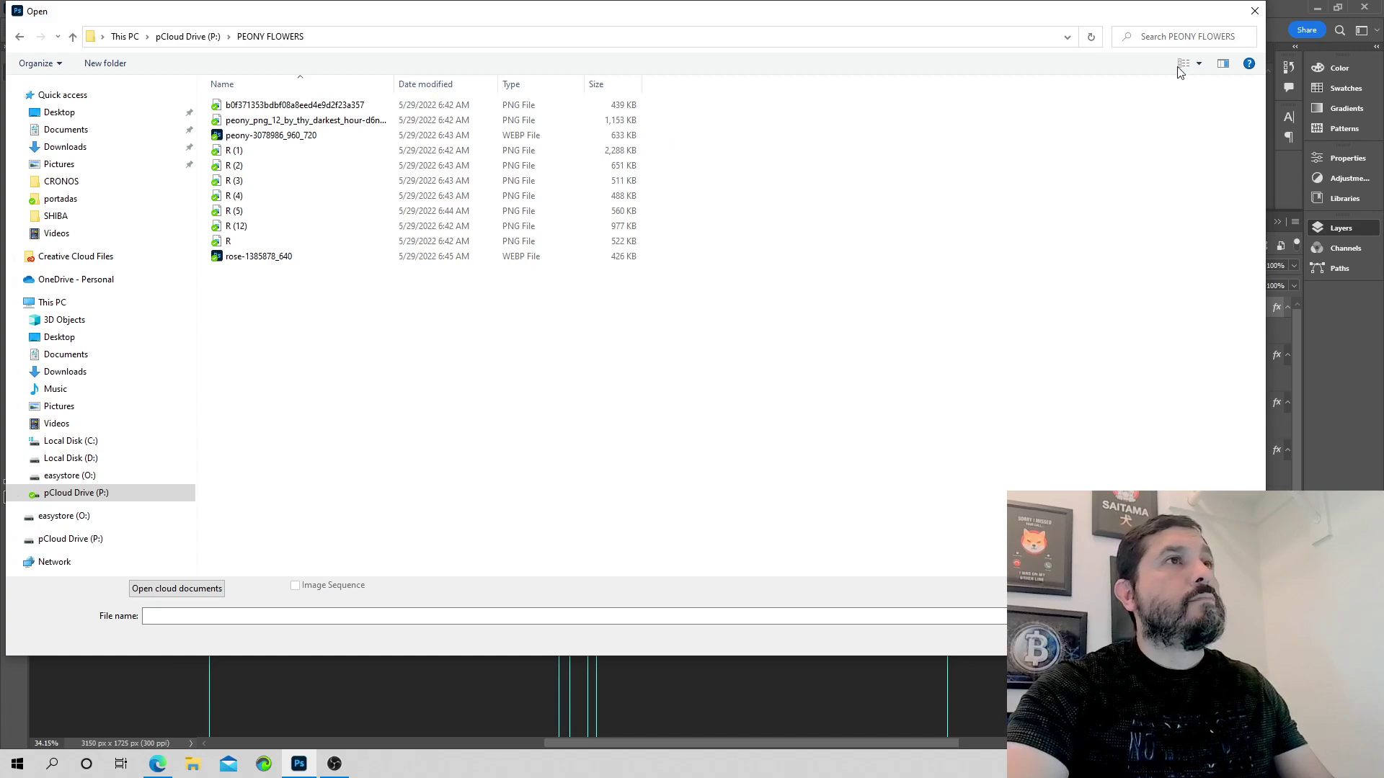
click(1197, 65)
click(1211, 43)
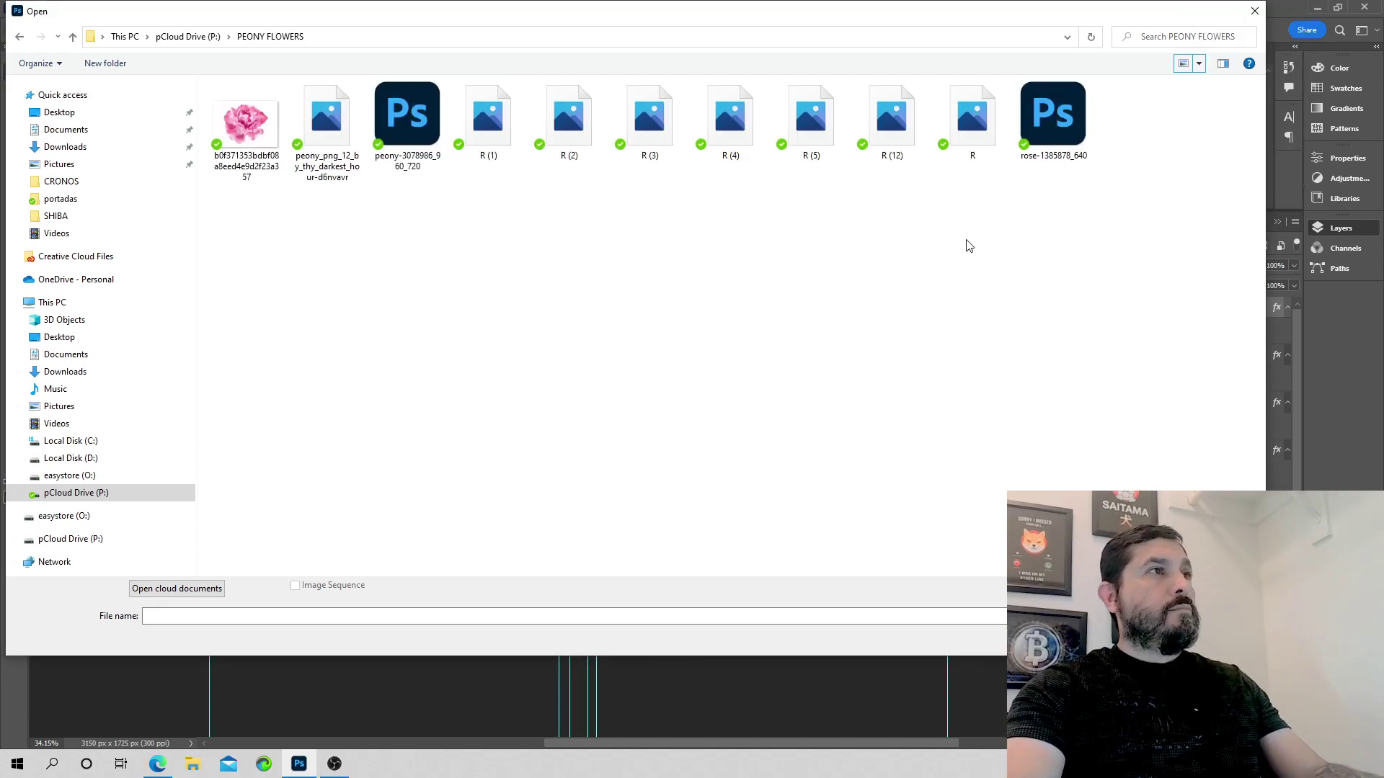
click(1255, 11)
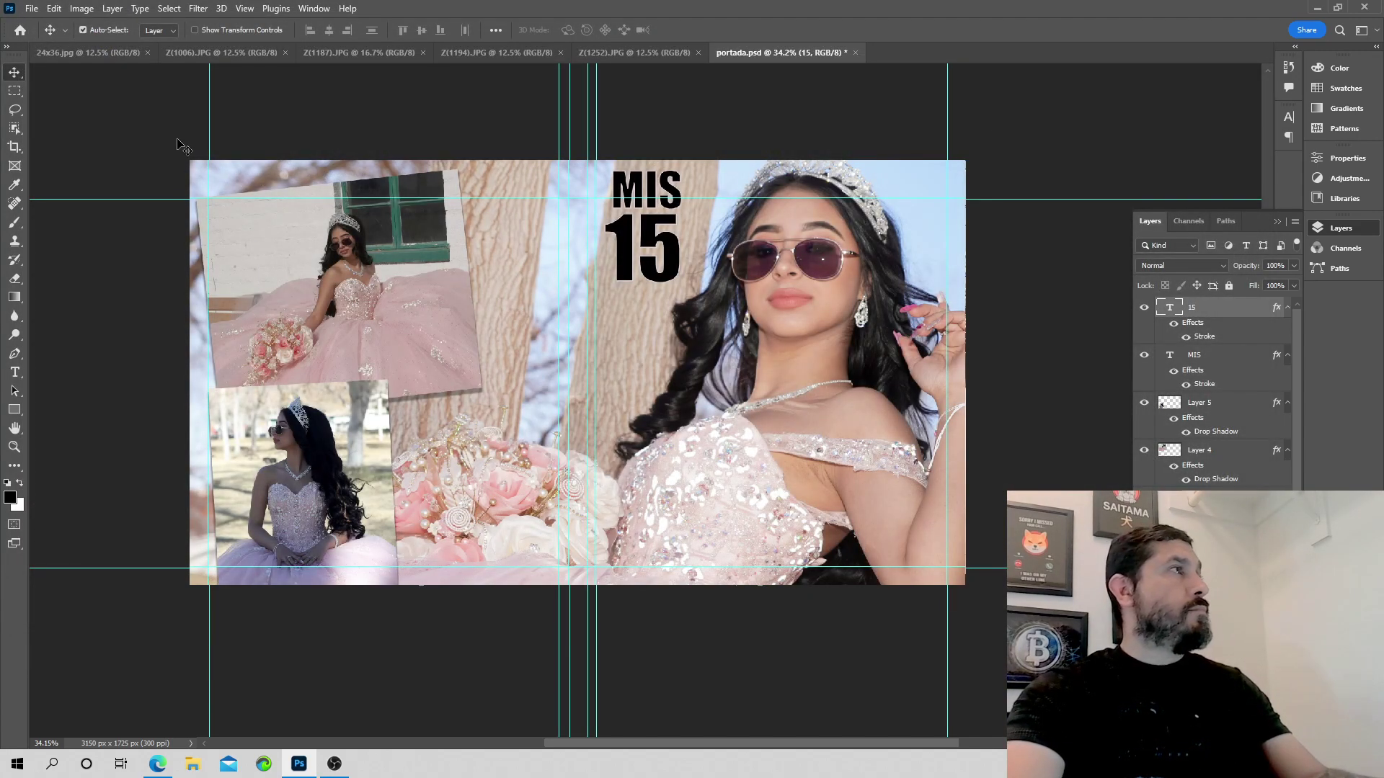
- Open the green swirls with pearls PNG, Pink-Butterfly-PNG-Image and R (10) from the PURPLE BUTER folder in Pictures
click(32, 8)
click(49, 38)
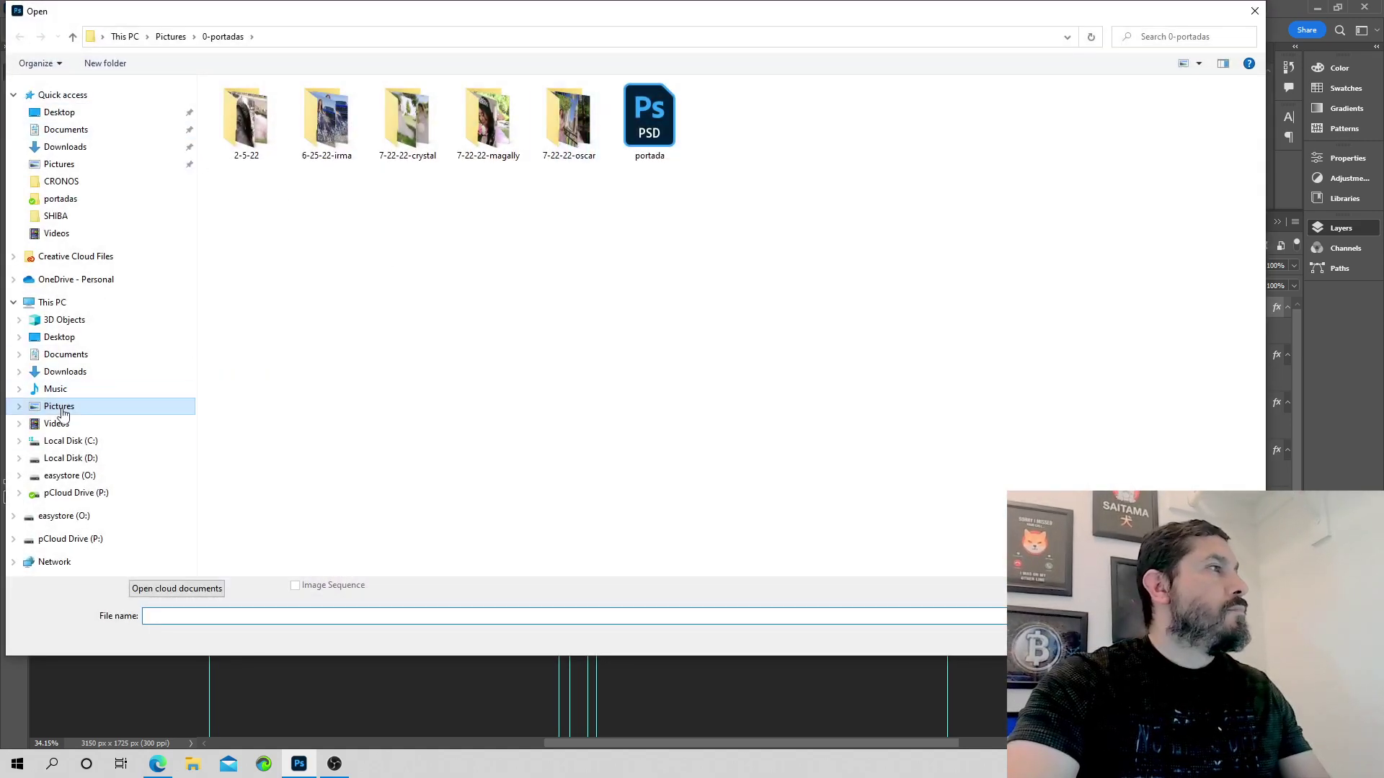
click(79, 493)
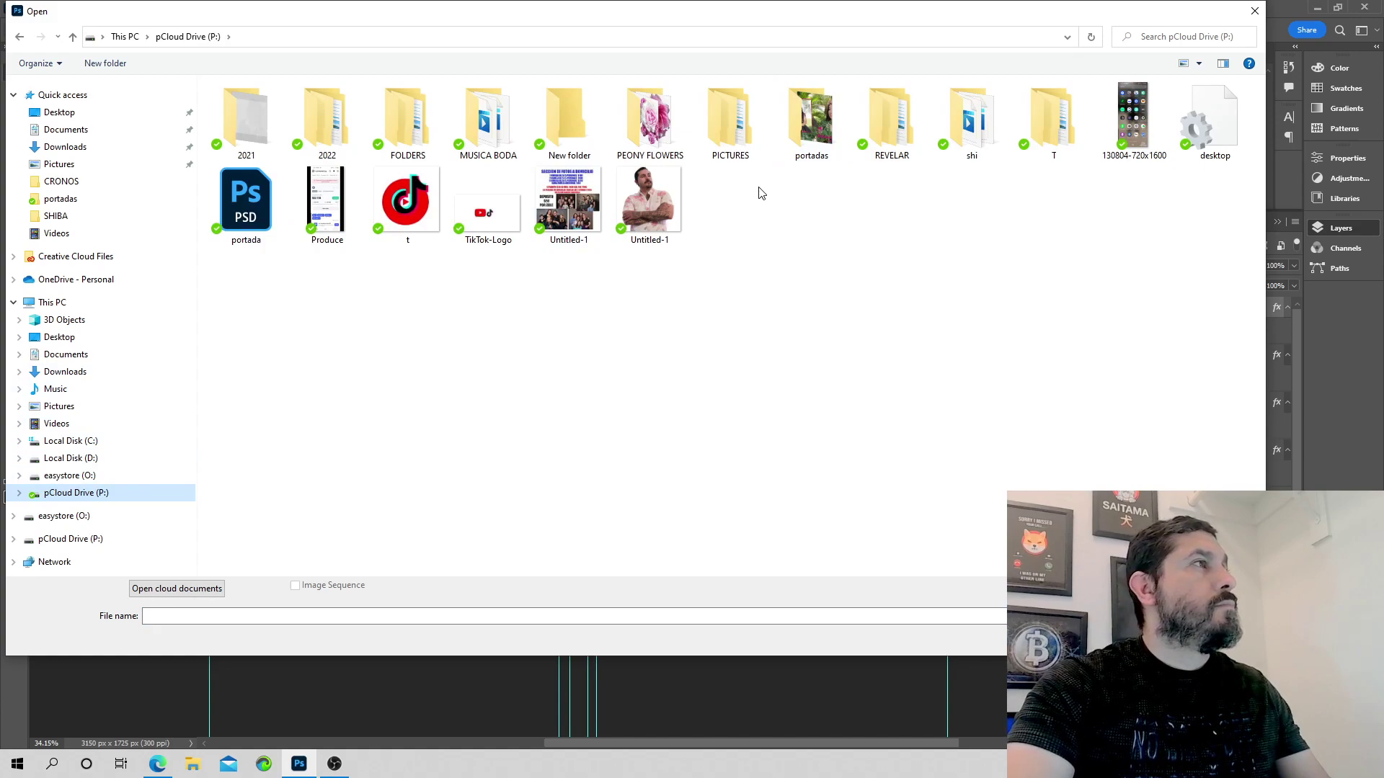
double_click(401, 132)
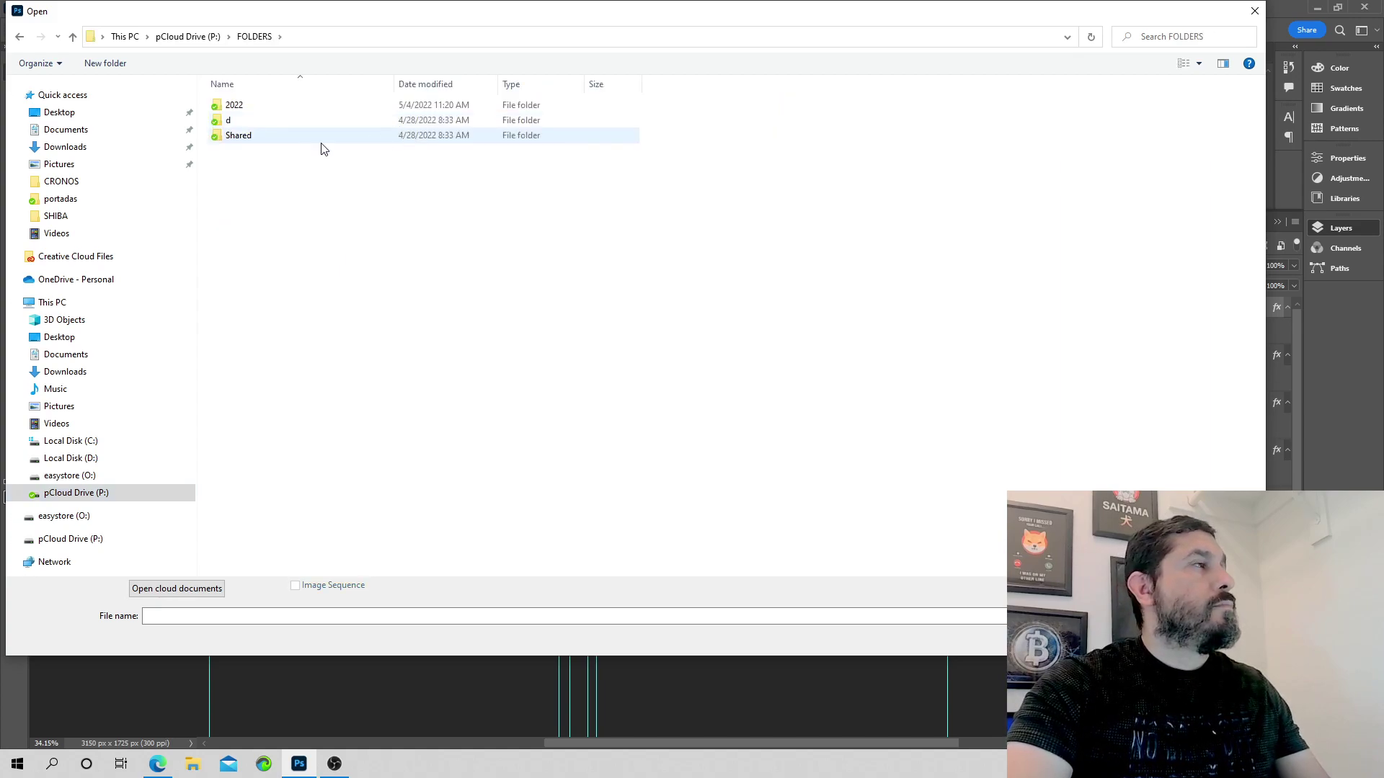
double_click(287, 108)
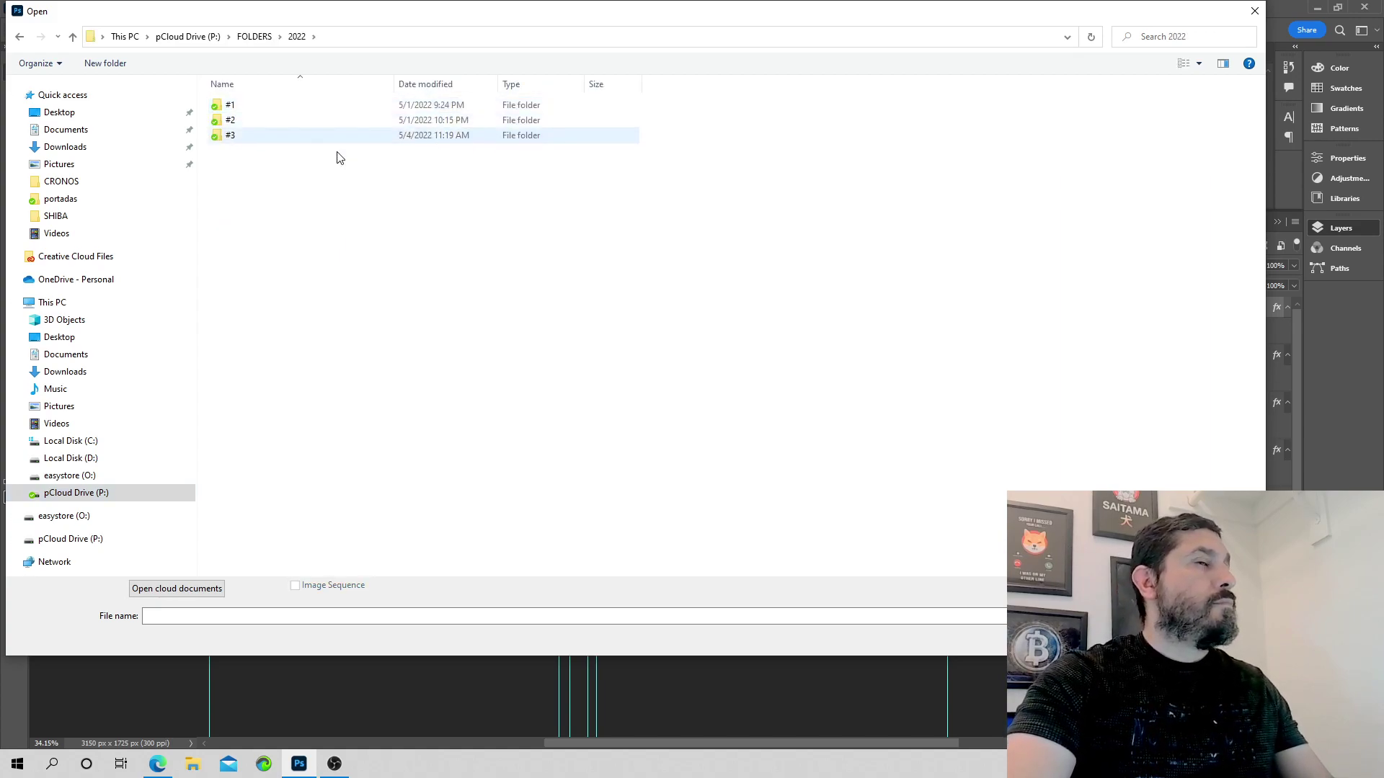
click(20, 37)
click(20, 38)
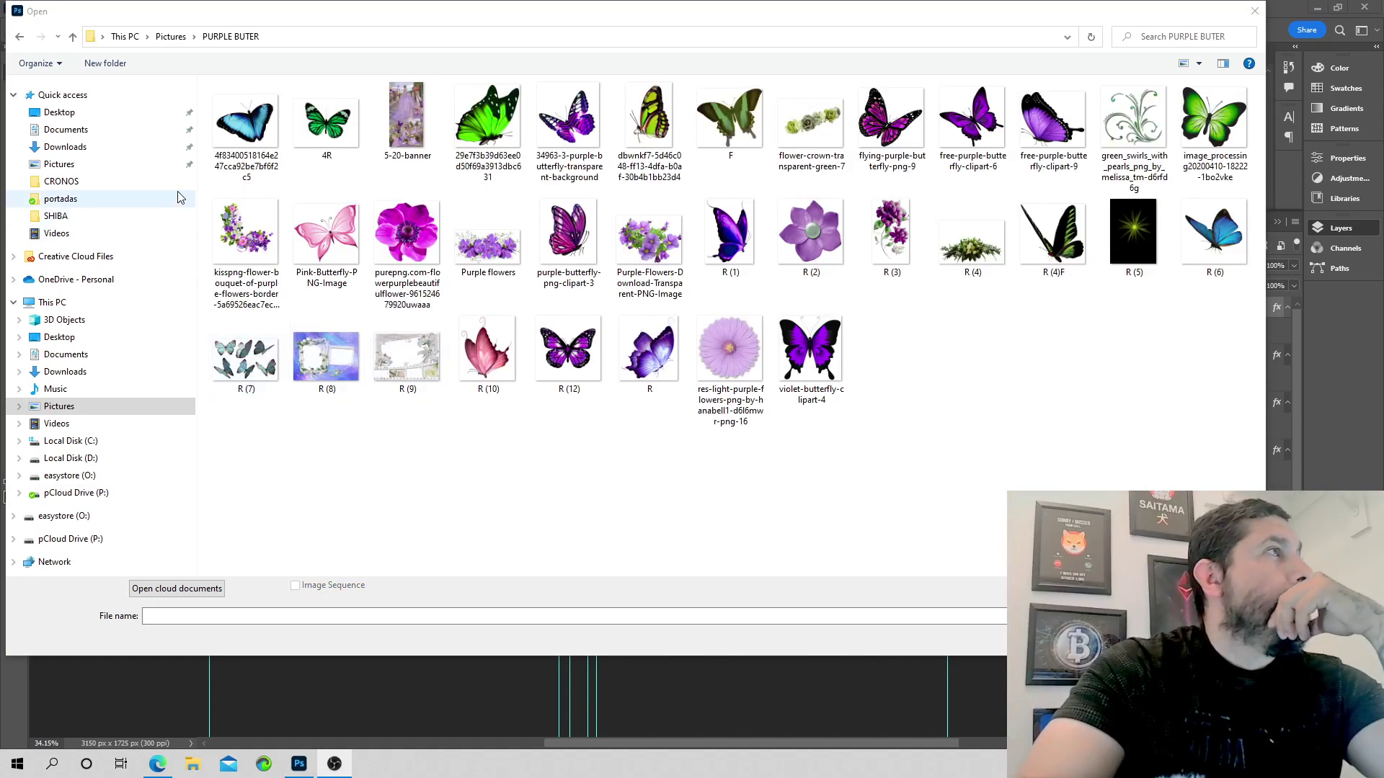
click(322, 256)
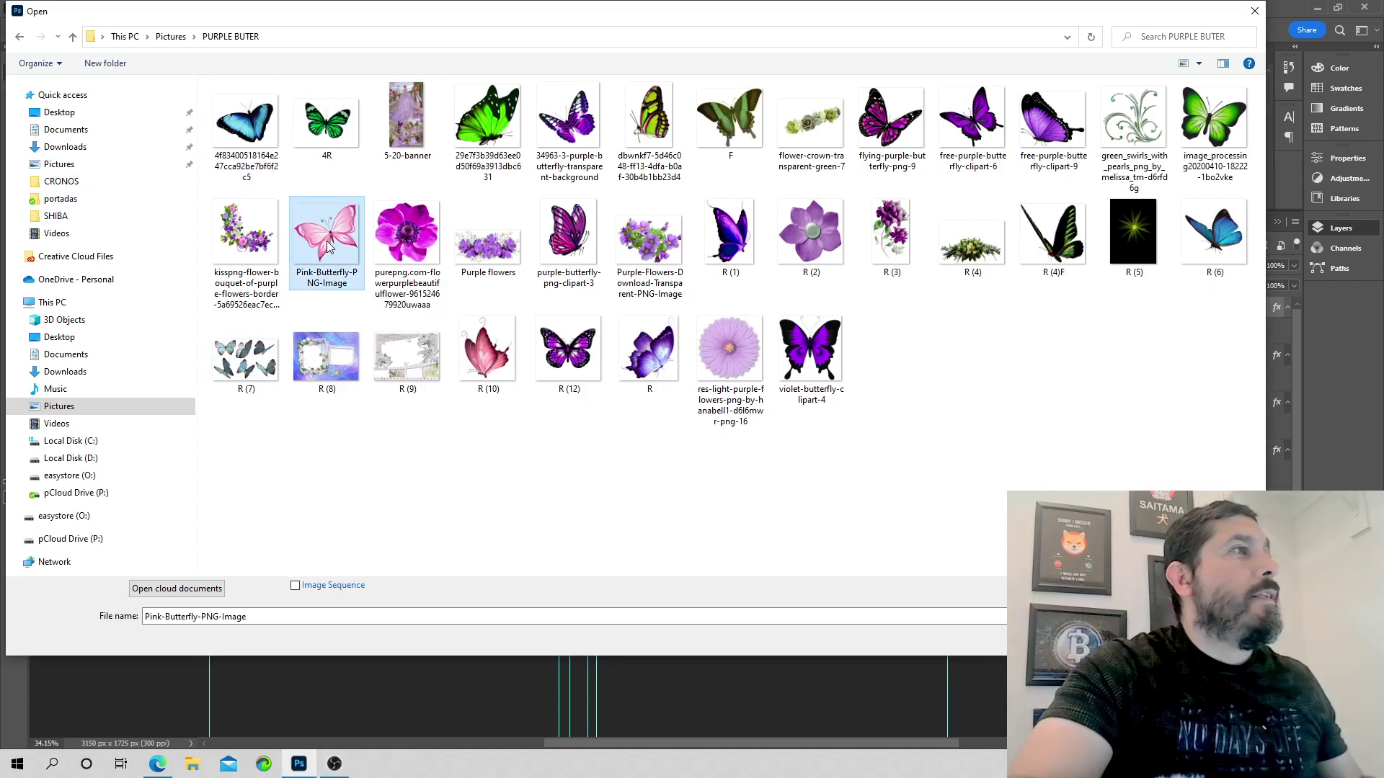
ctrl+click(1134, 119)
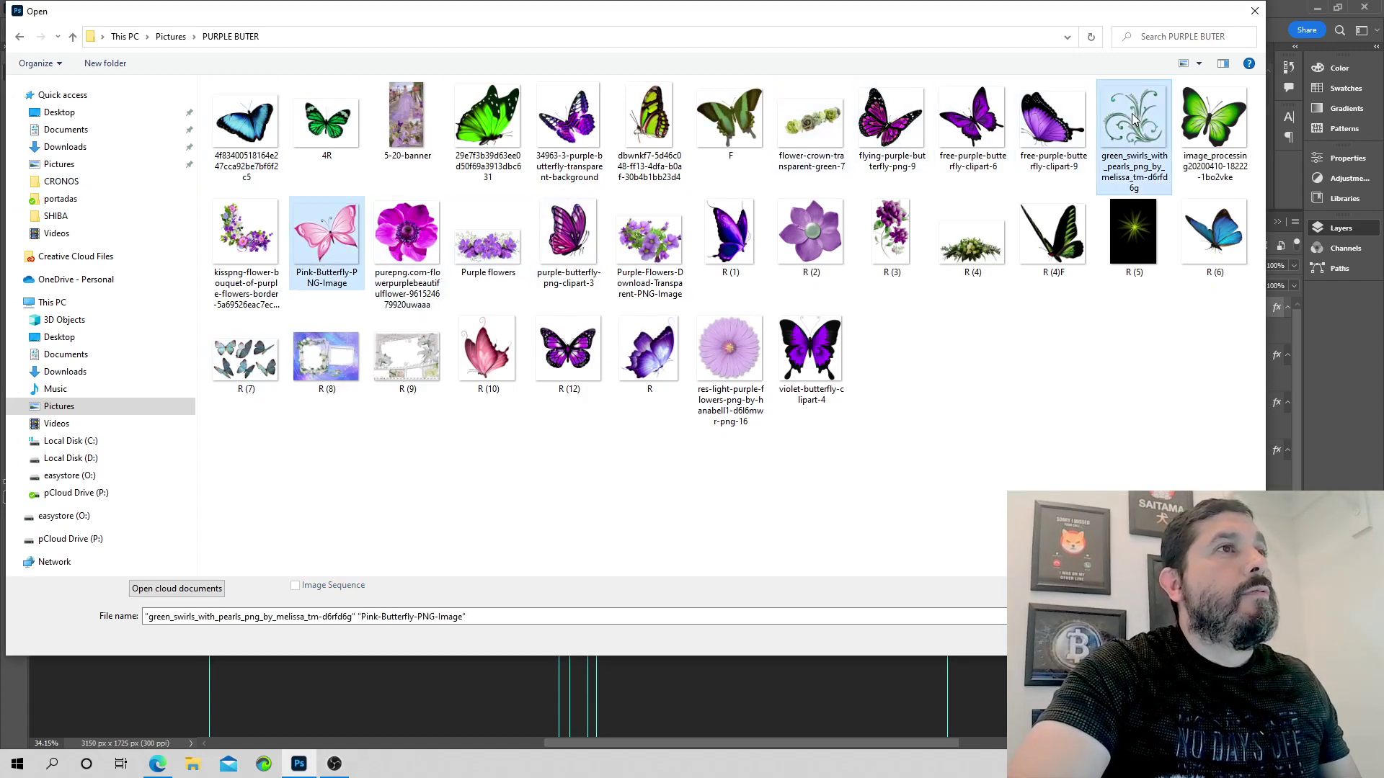
ctrl+click(502, 379)
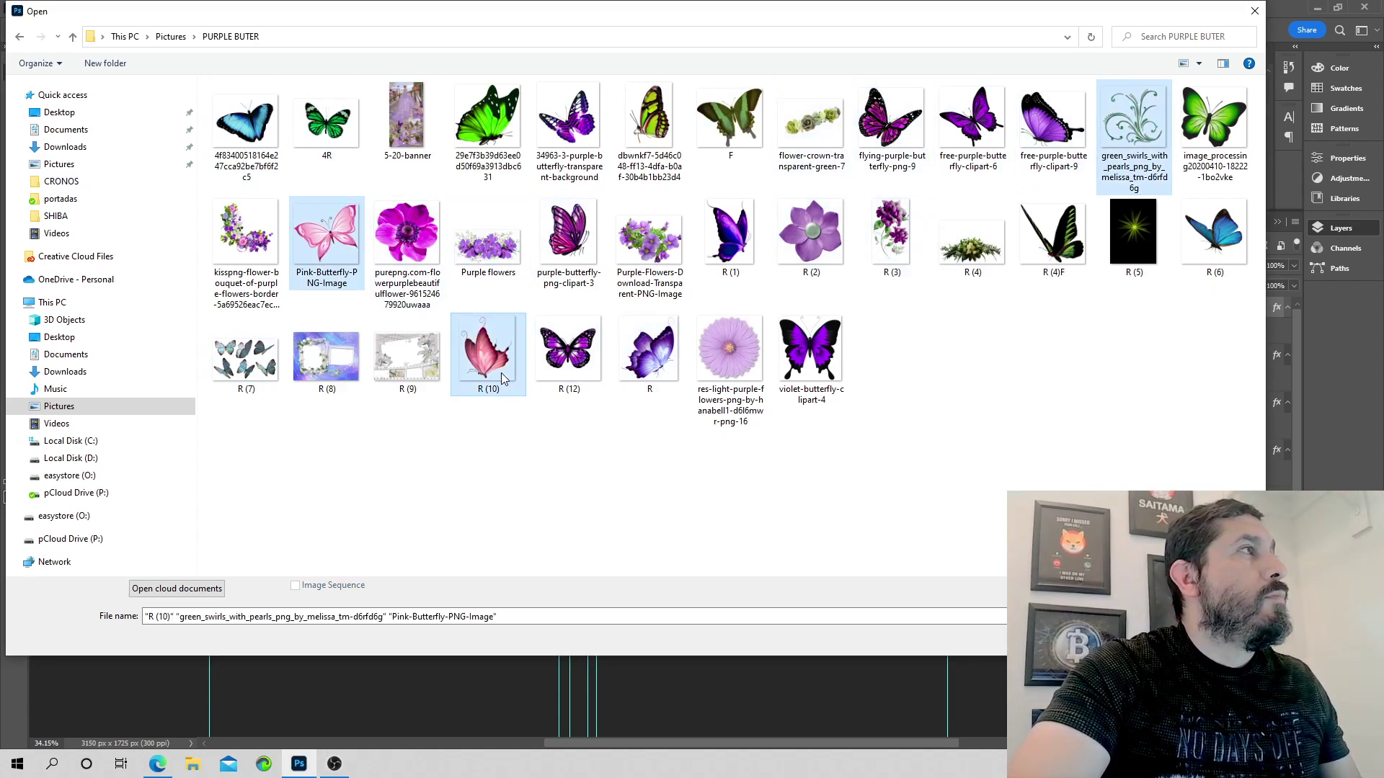
key(Return)
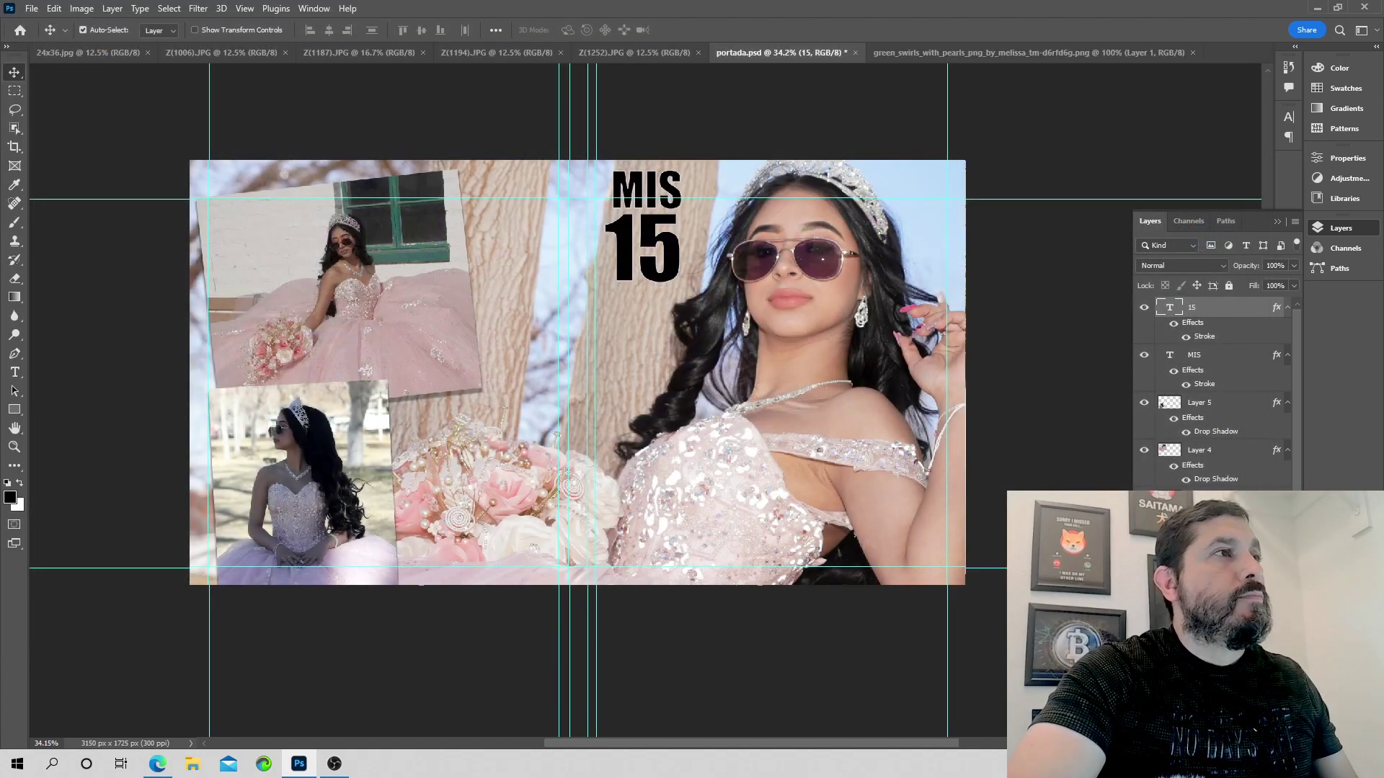
- Copy the green swirl artwork into portada.psd, close its source file and place the swirls in the cover's lower-right corner
drag(1097, 52, 1022, 101)
drag(969, 54, 956, 121)
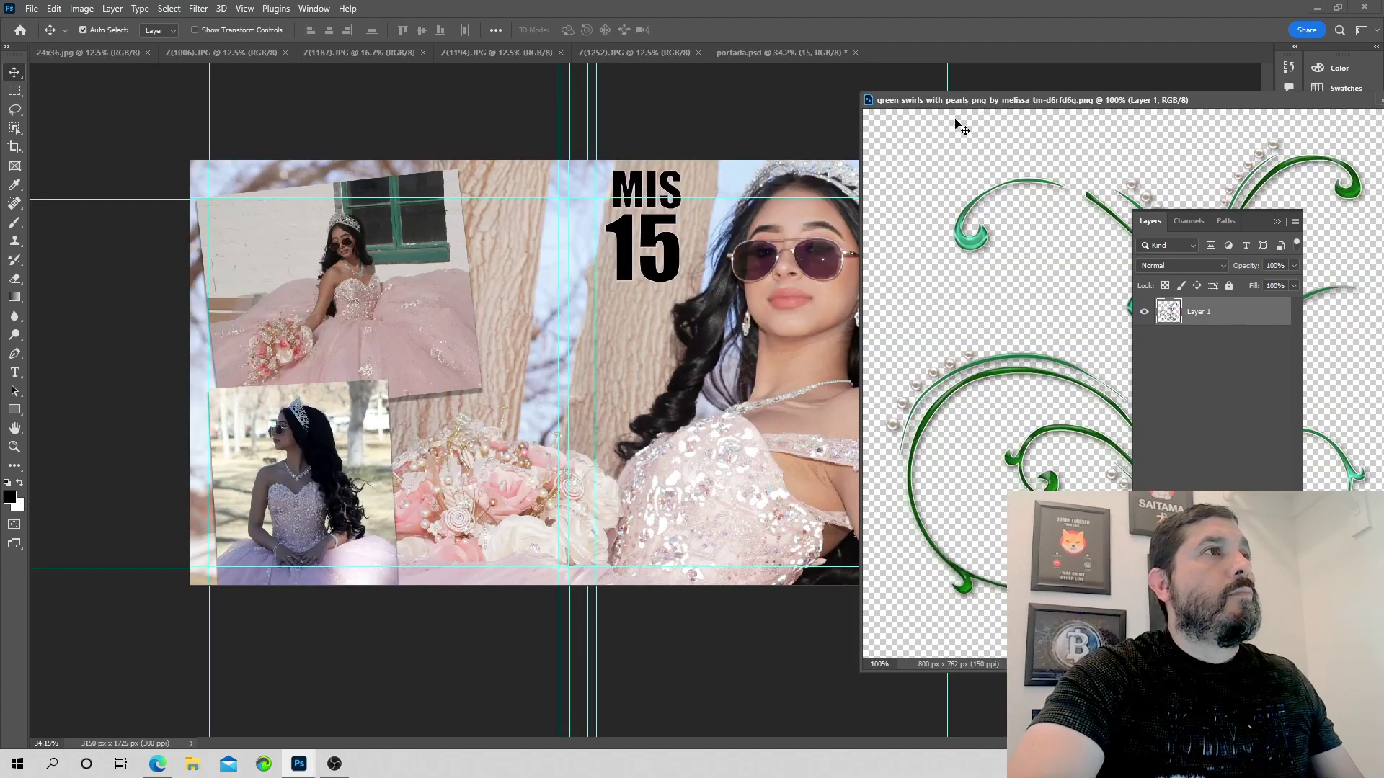
drag(987, 382, 392, 419)
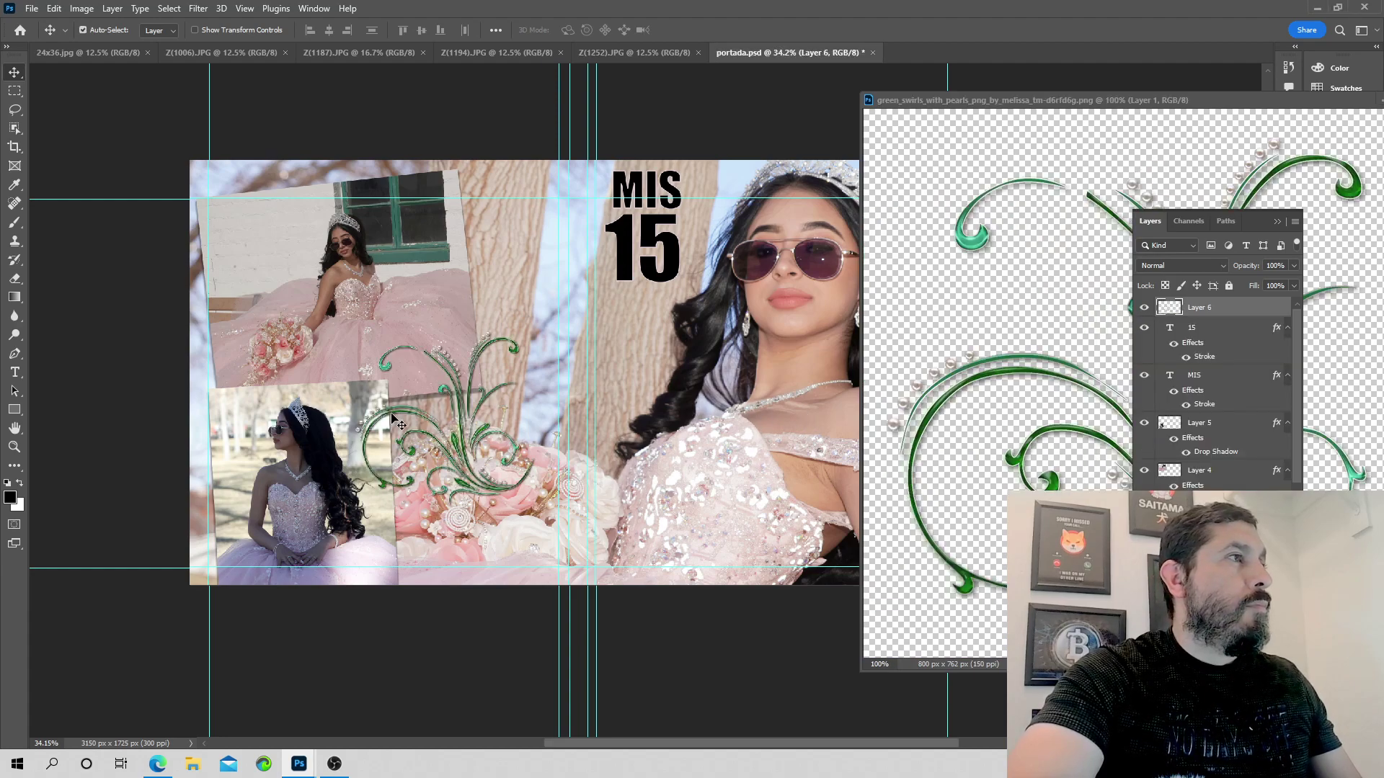
drag(472, 479, 775, 567)
drag(1120, 101, 438, 157)
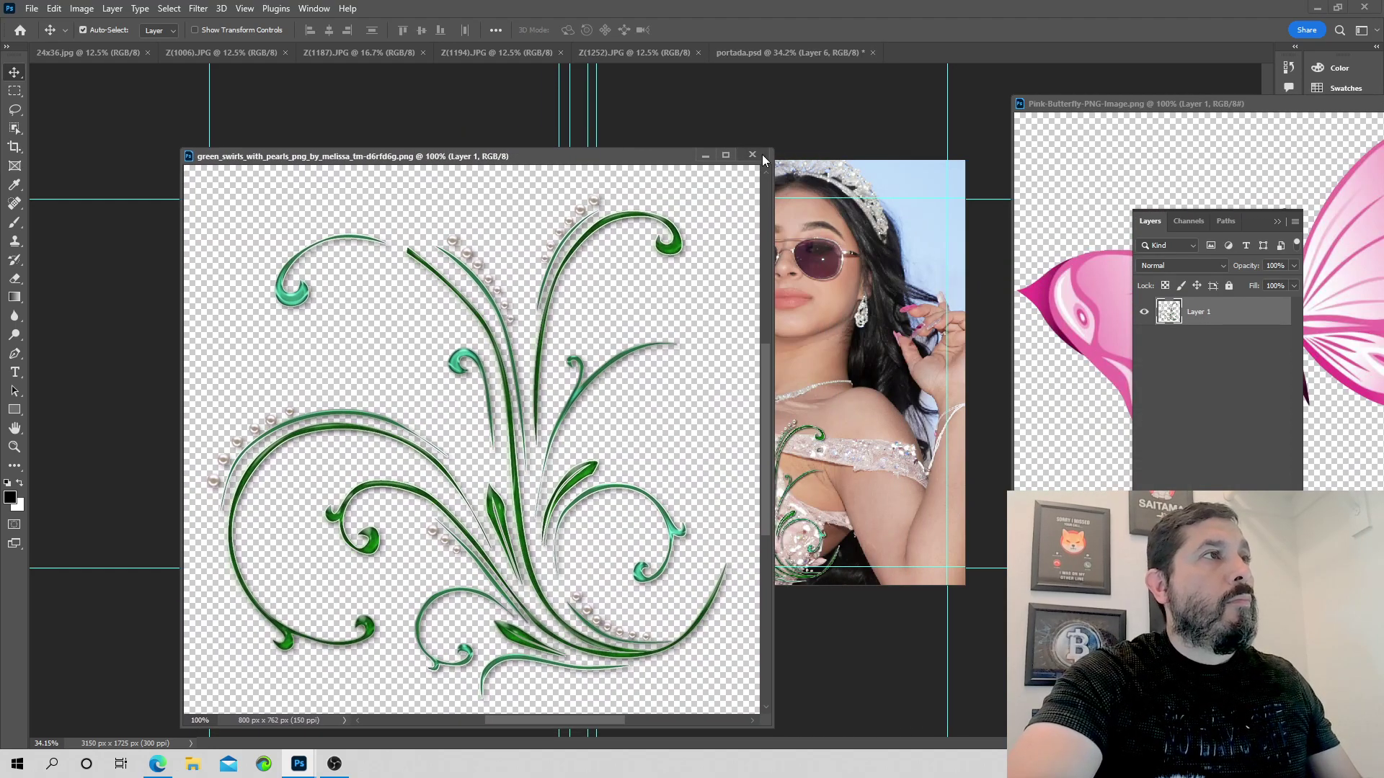
click(752, 155)
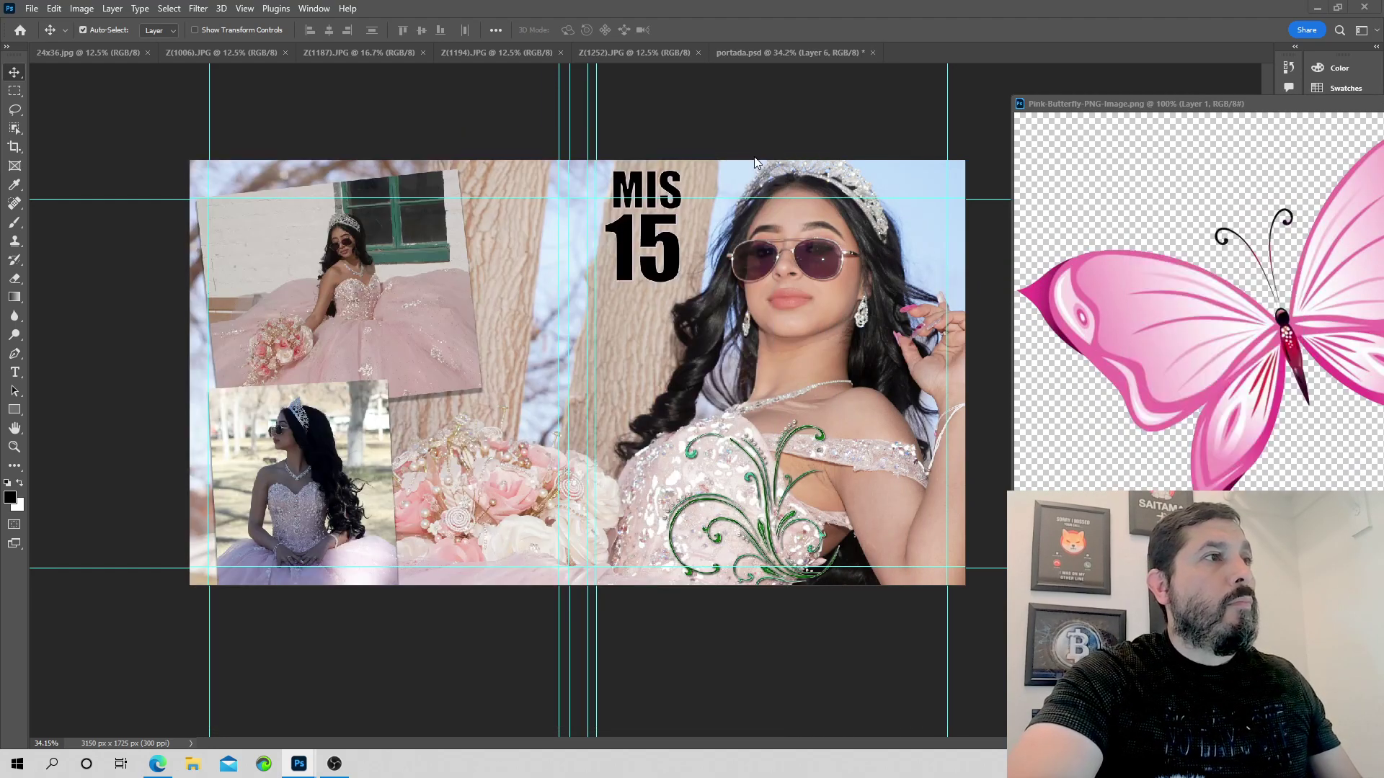
click(800, 576)
drag(775, 555, 939, 568)
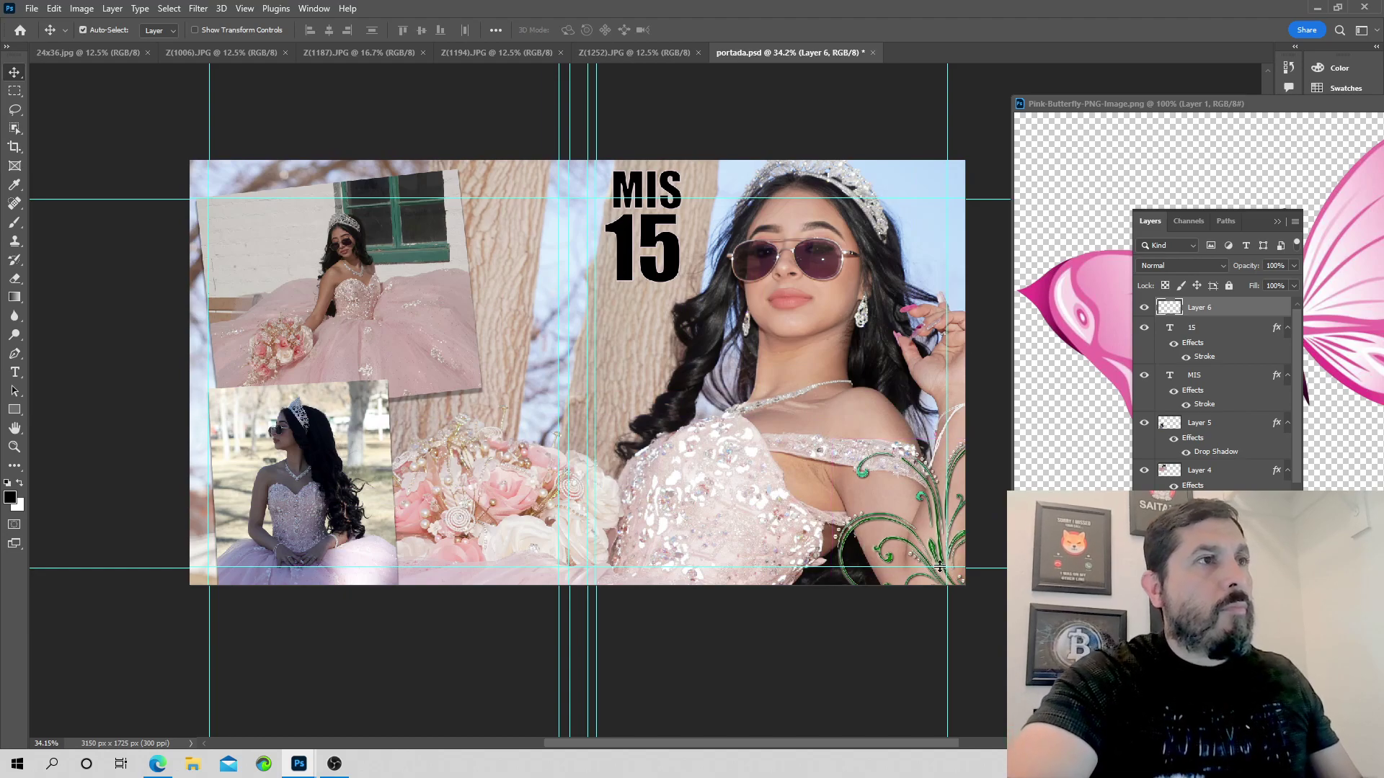
- Apply a color overlay to the swirl layer, without a stroke, and set the overlay to pink #f194bd
double_click(1246, 311)
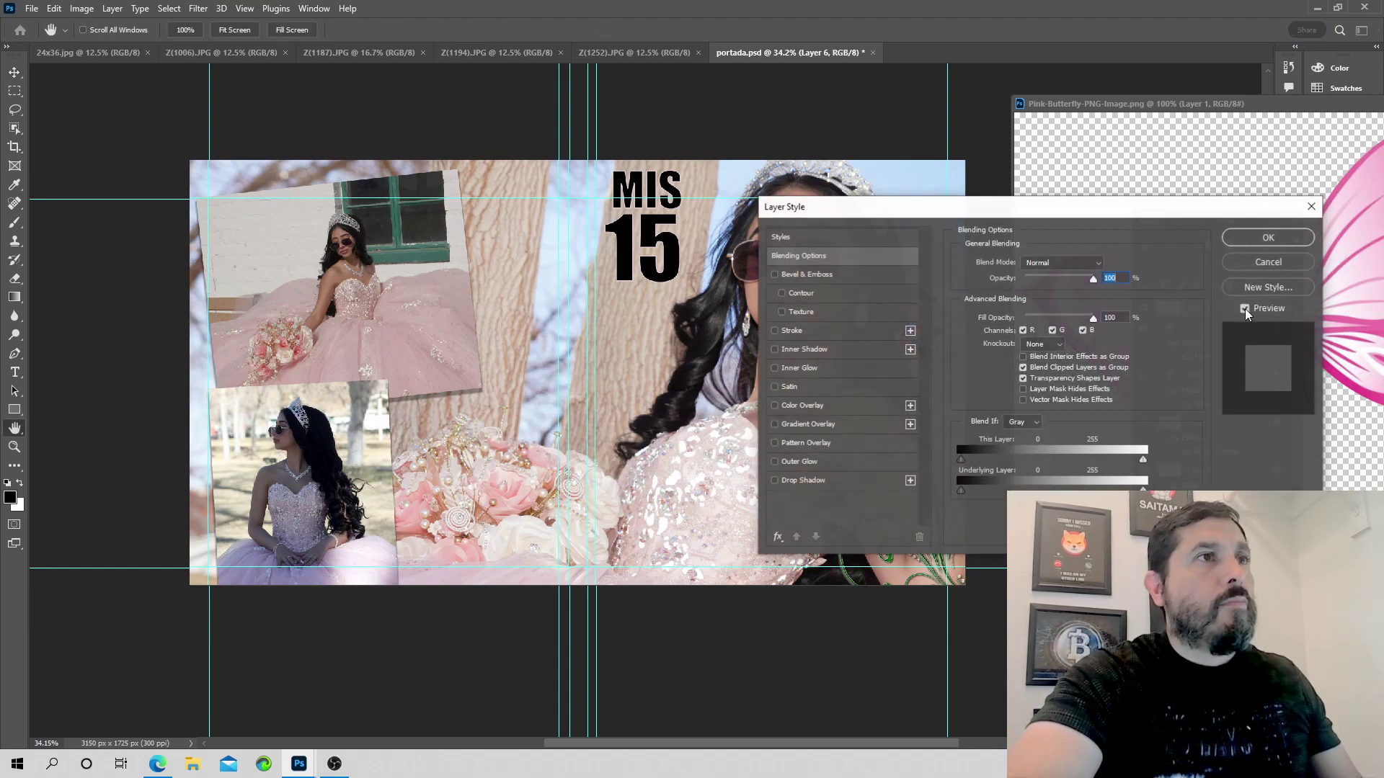
click(819, 329)
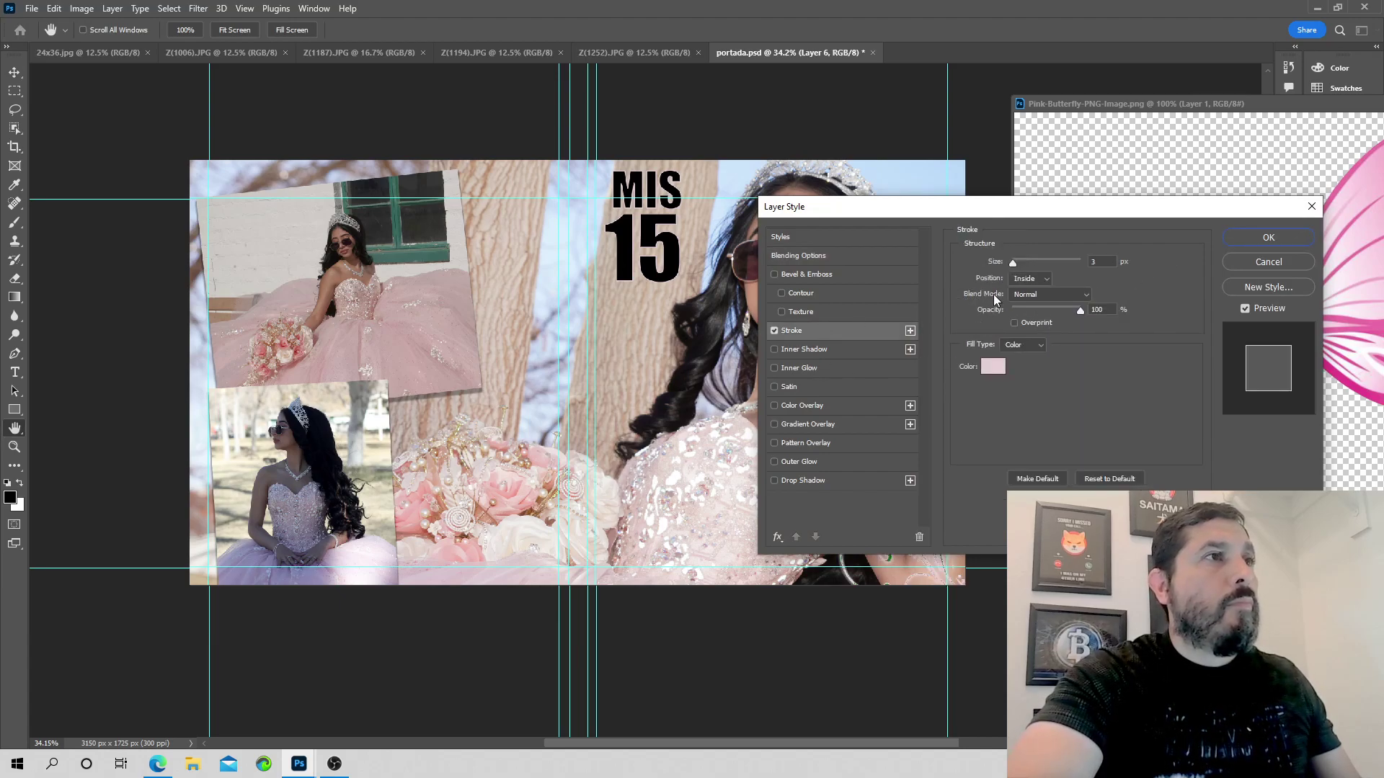
click(775, 332)
click(774, 406)
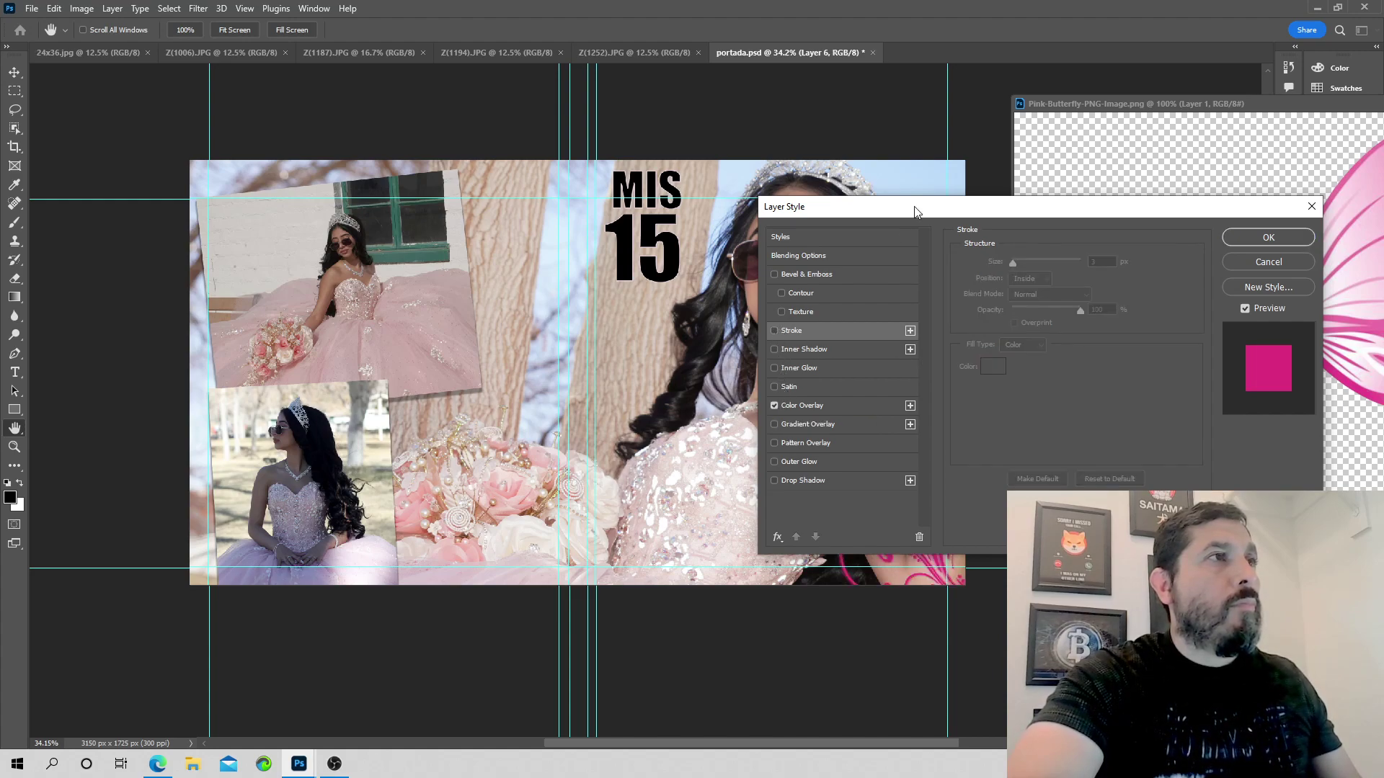
drag(920, 208, 281, 289)
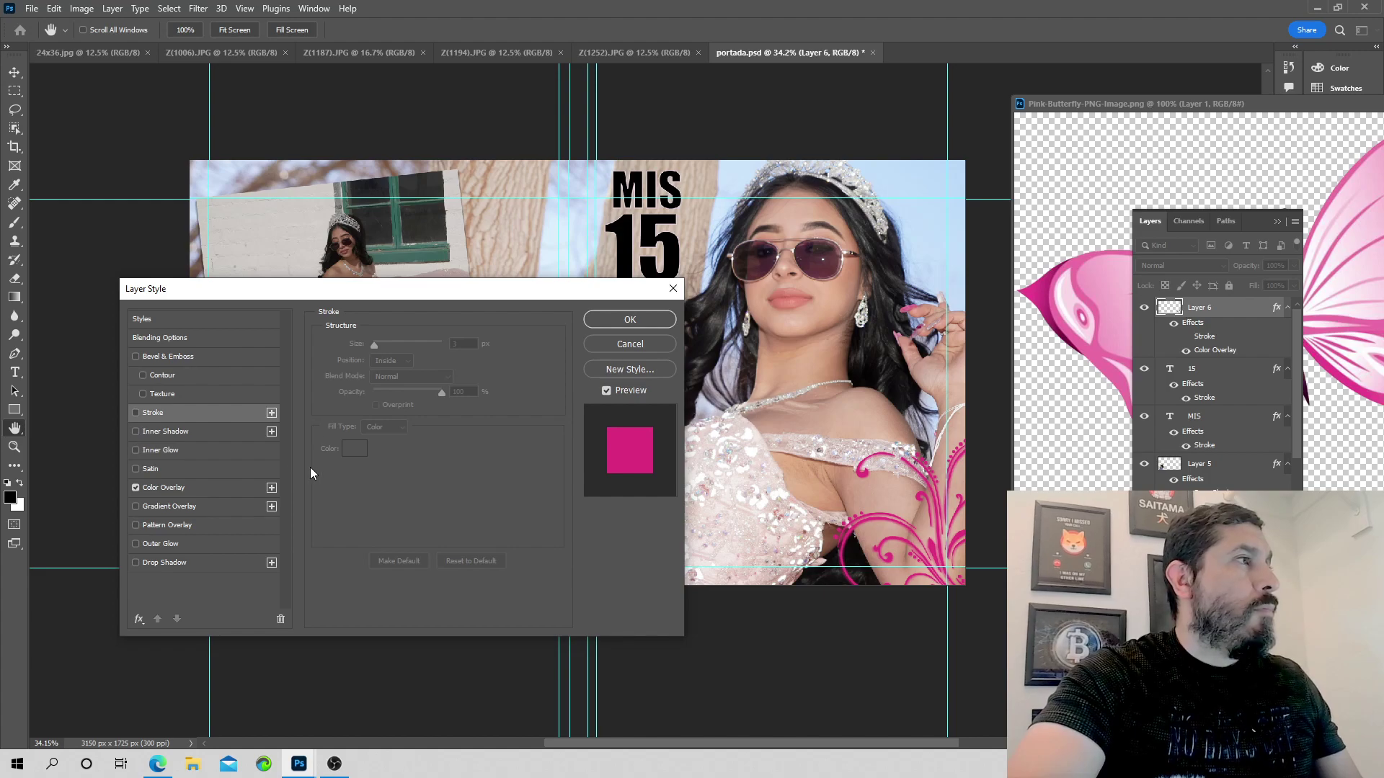
click(218, 489)
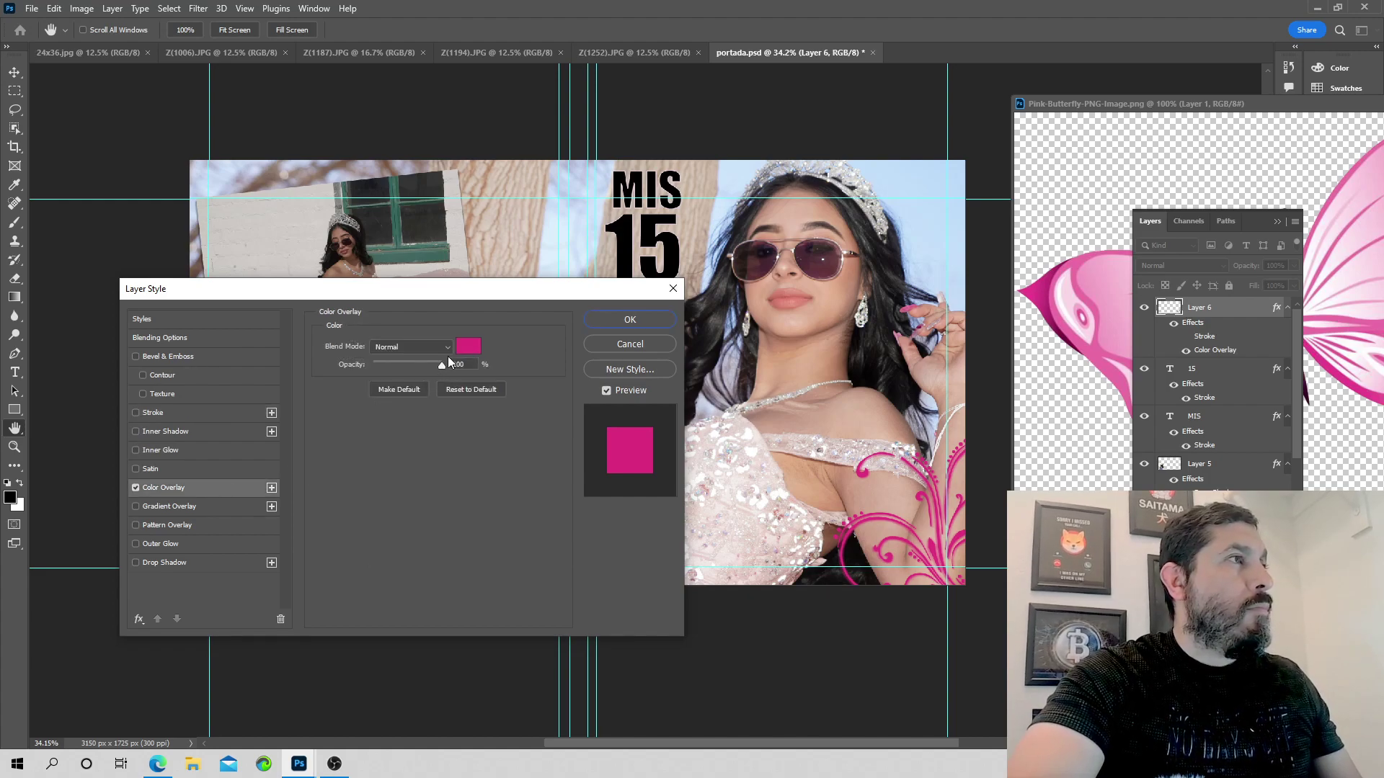
click(470, 344)
click(572, 185)
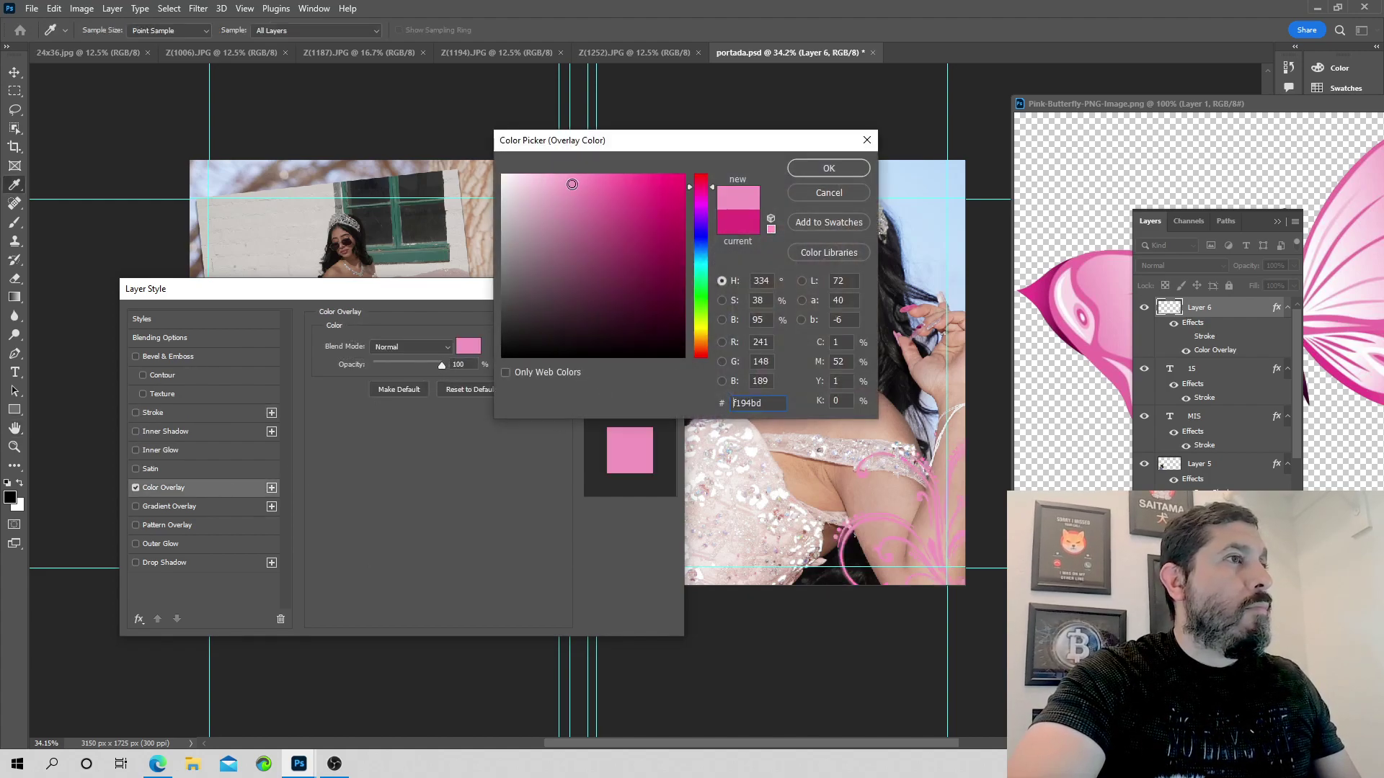
click(810, 165)
- Add a black Multiply drop shadow to the swirl layer and reduce the shadow's opacity
click(149, 567)
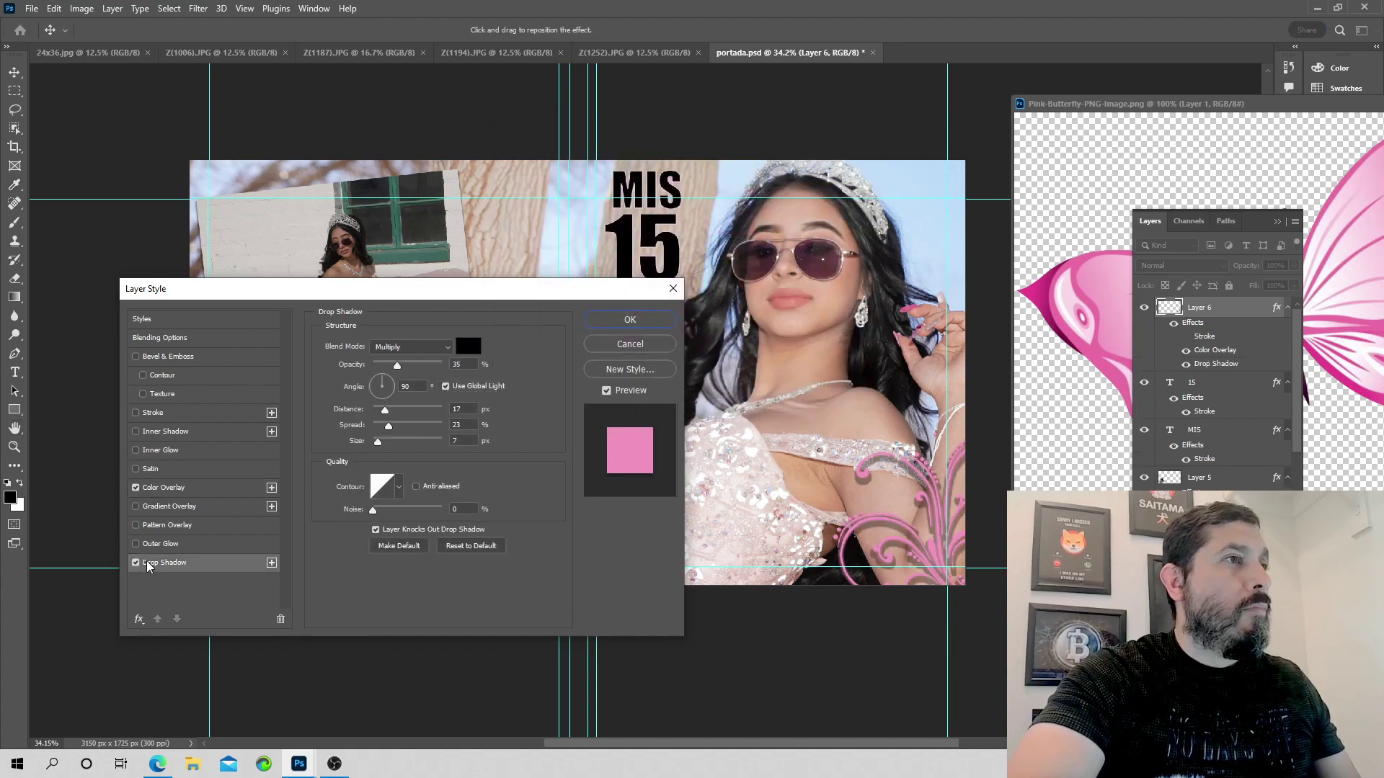
drag(395, 368, 377, 367)
click(624, 324)
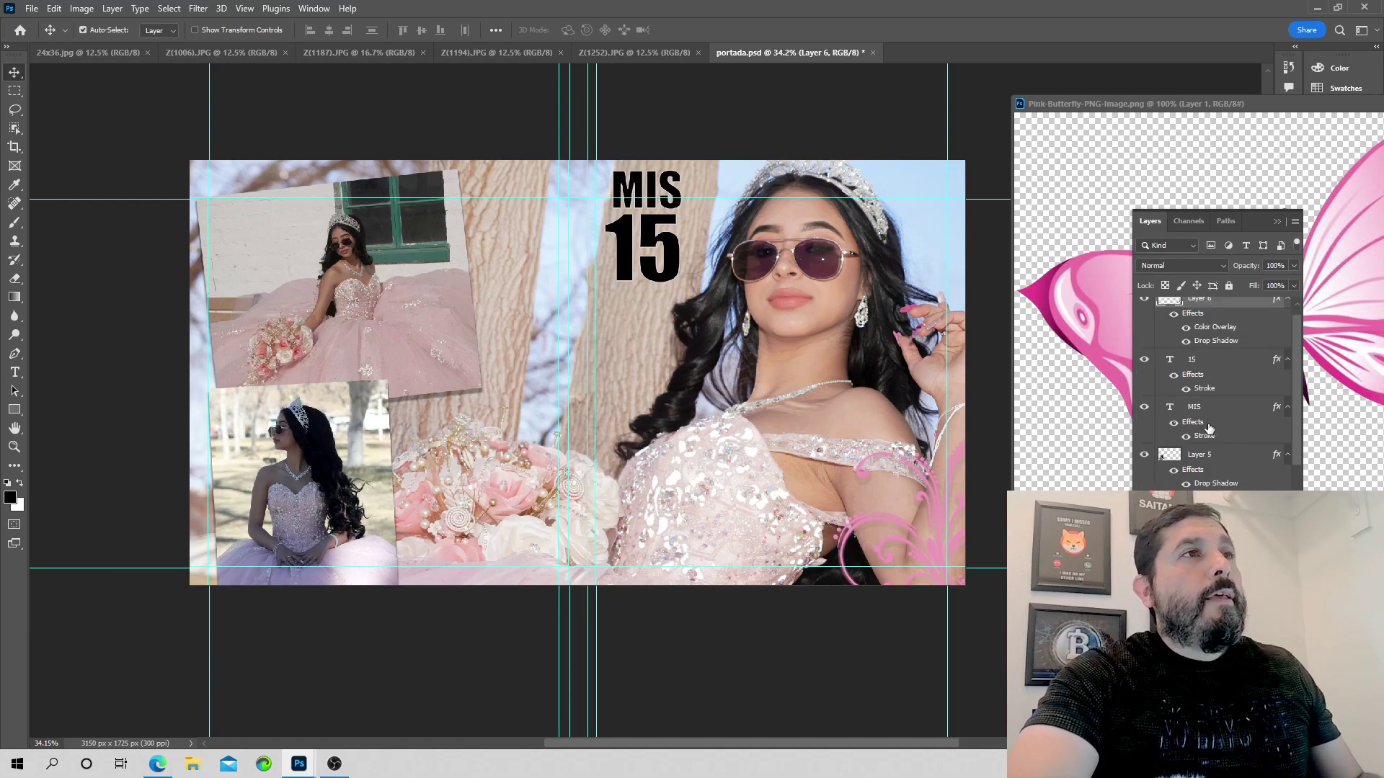
- Copy the pink butterfly from Pink-Butterfly-PNG-Image.png into the portada.psd cover, below the title
click(1275, 109)
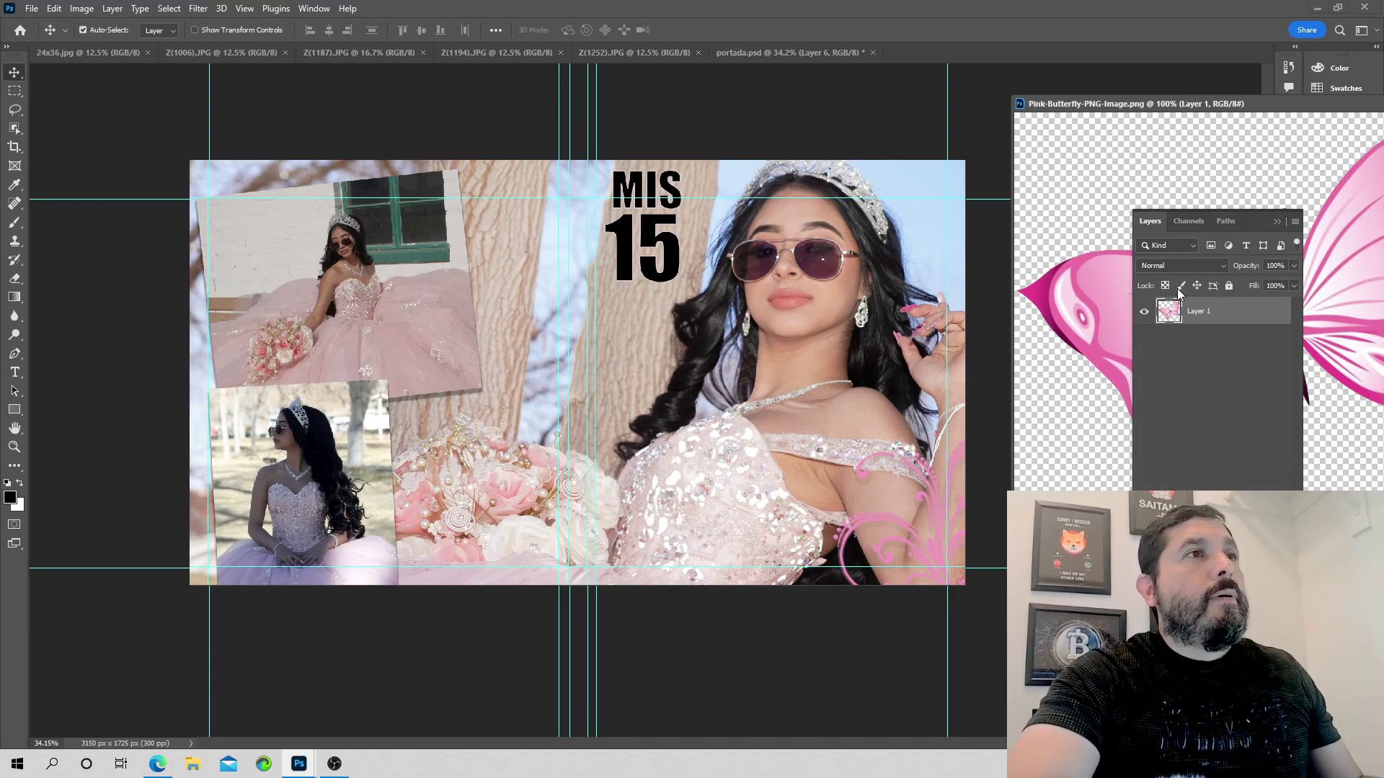
drag(1110, 295, 962, 305)
drag(618, 351, 620, 353)
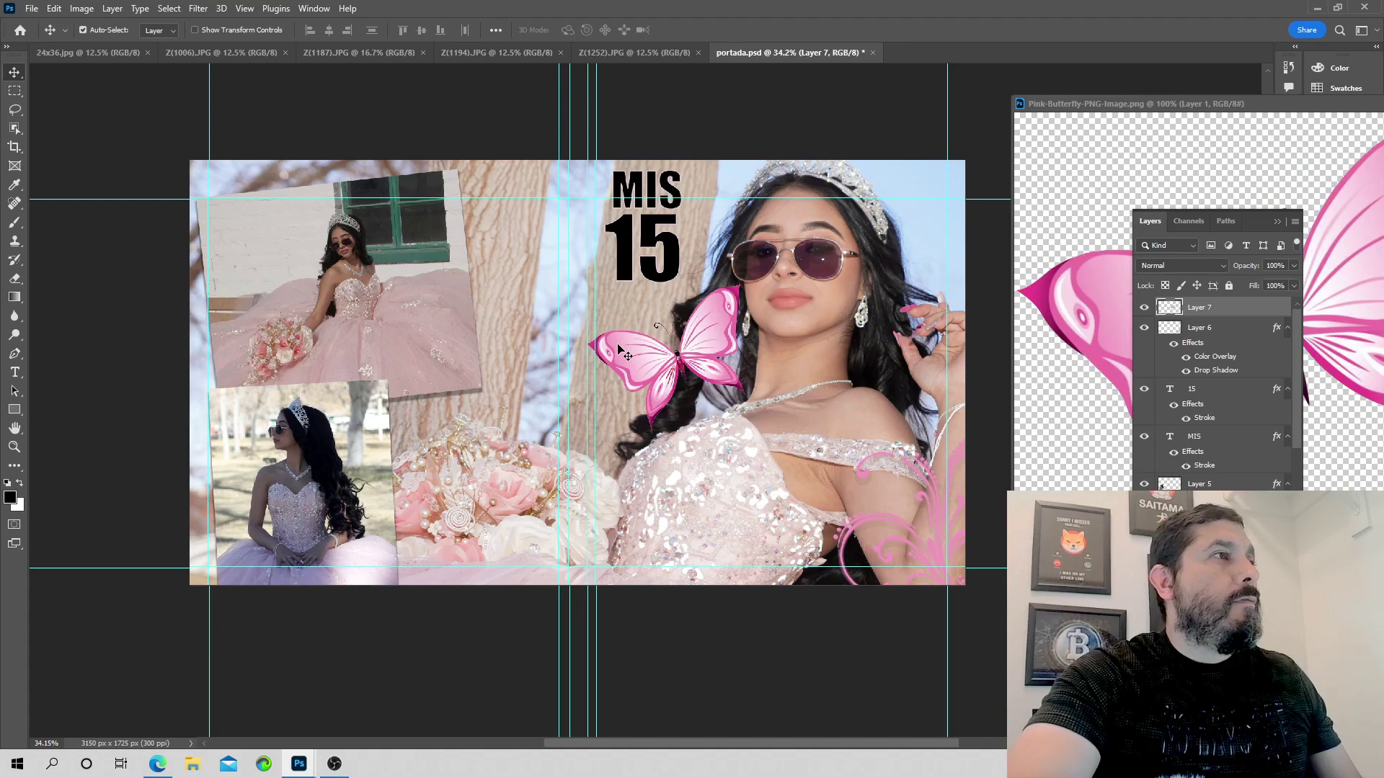
- Scale the butterfly to about 20%, set it on the upper-left edge of the 15, and close its source file
key(ctrl+t)
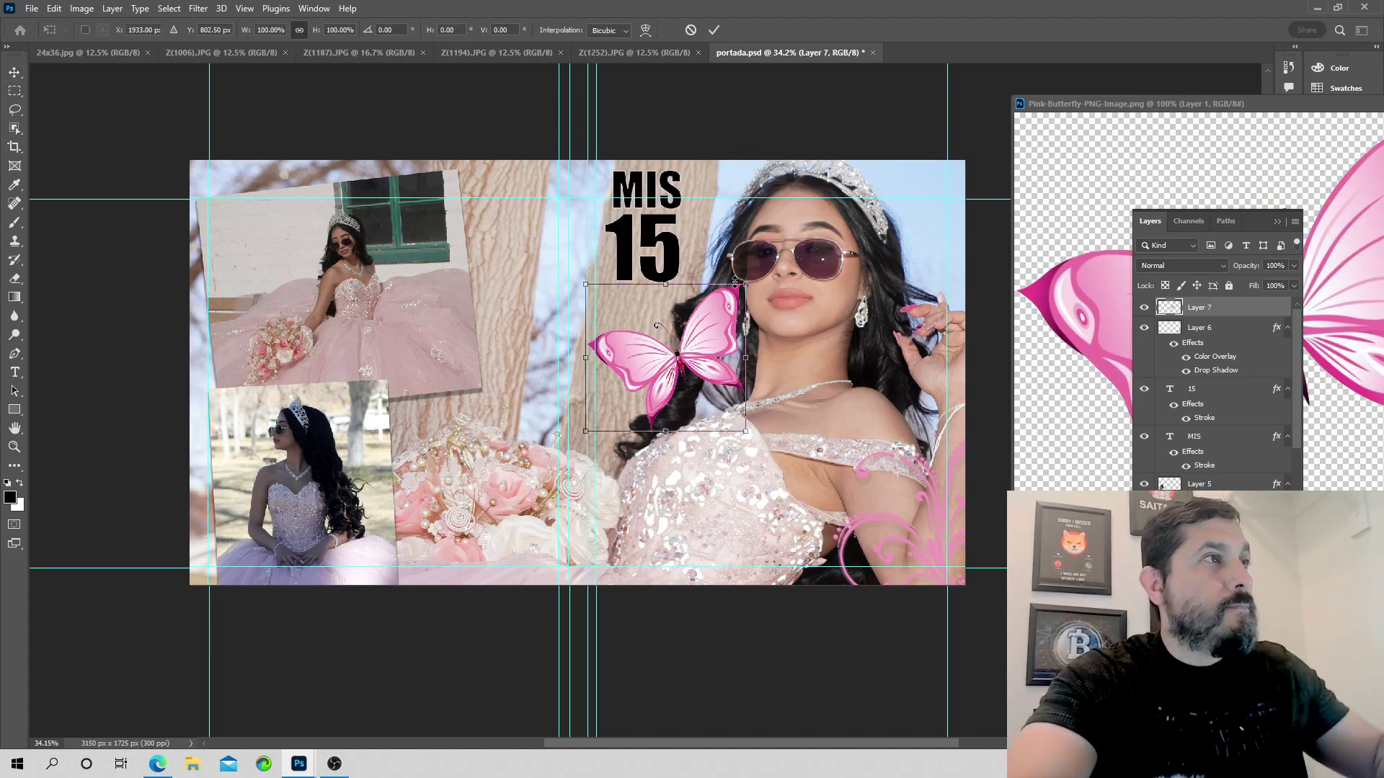
drag(745, 286, 603, 229)
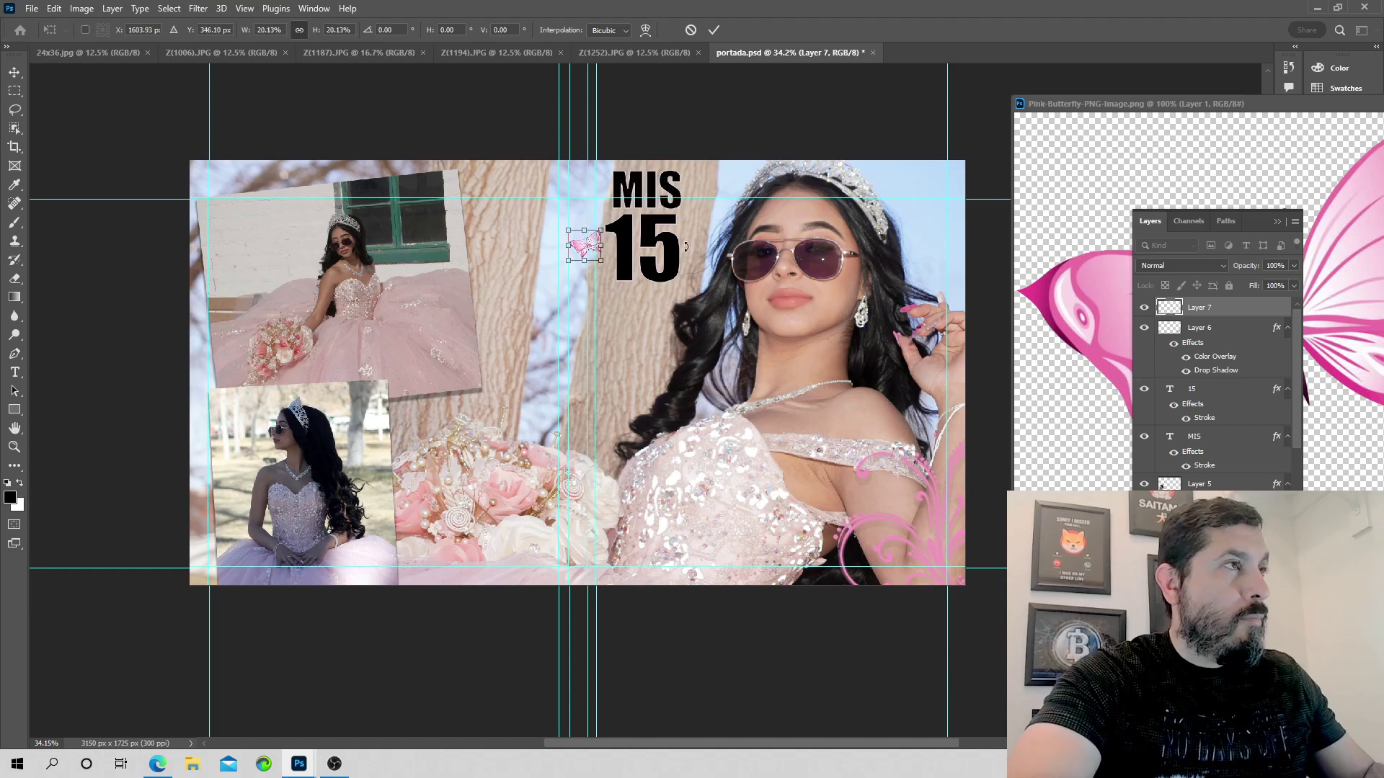
scroll(686, 247, up, 5)
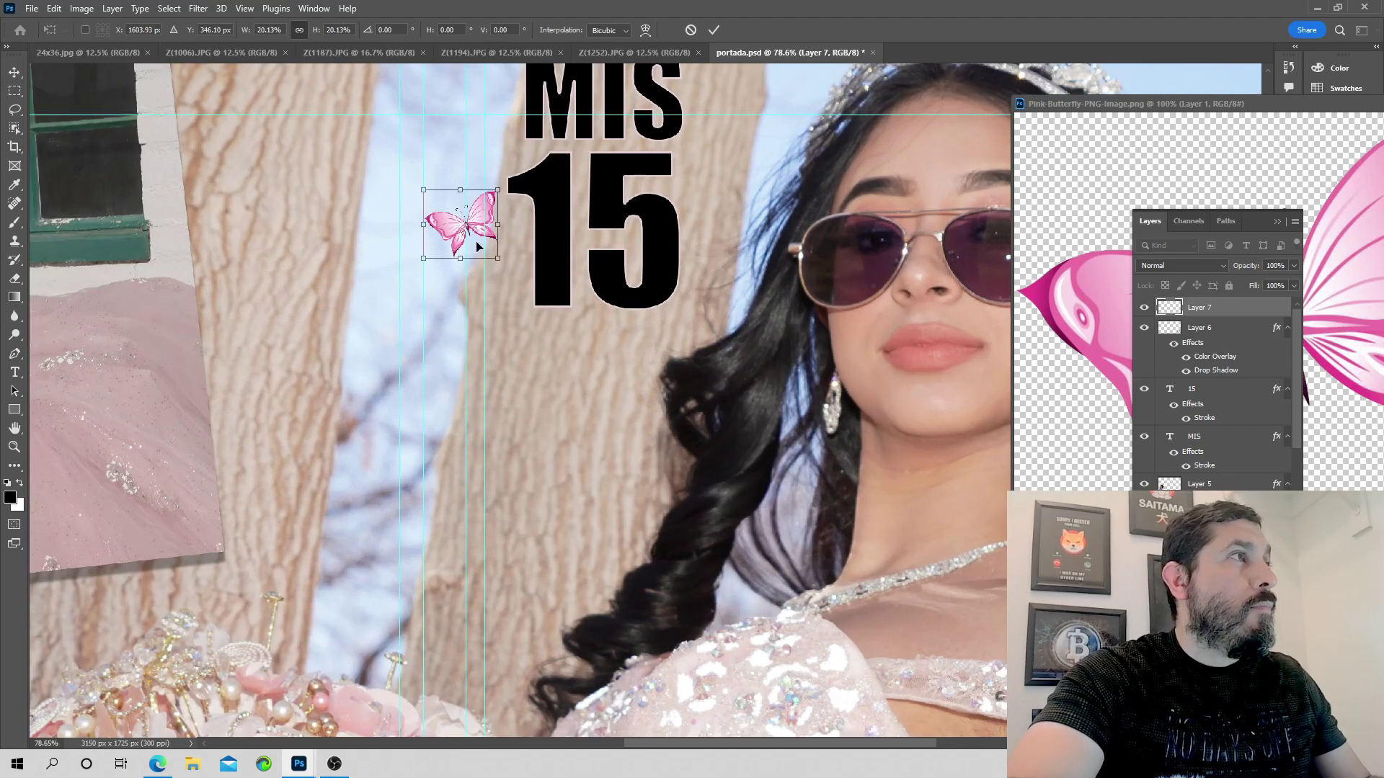
drag(475, 215, 518, 170)
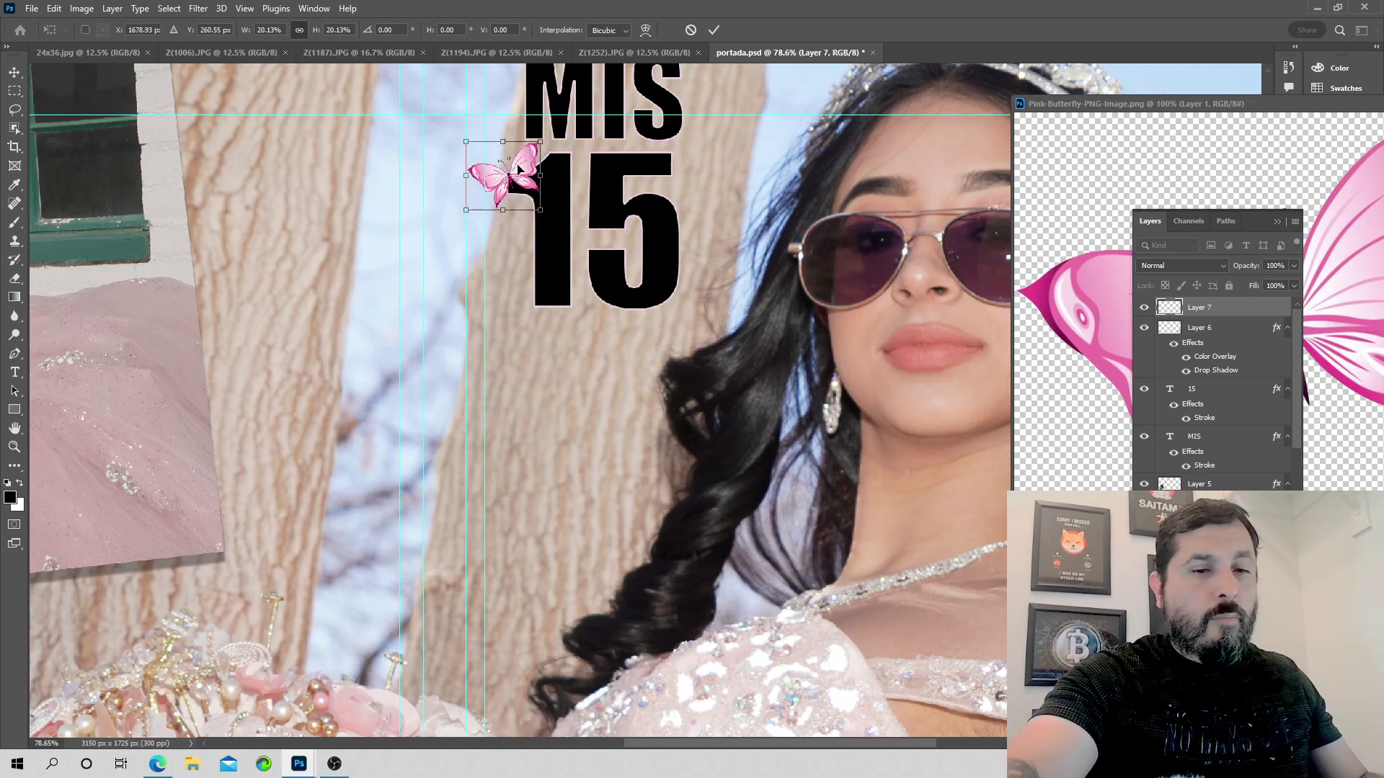
key(Return)
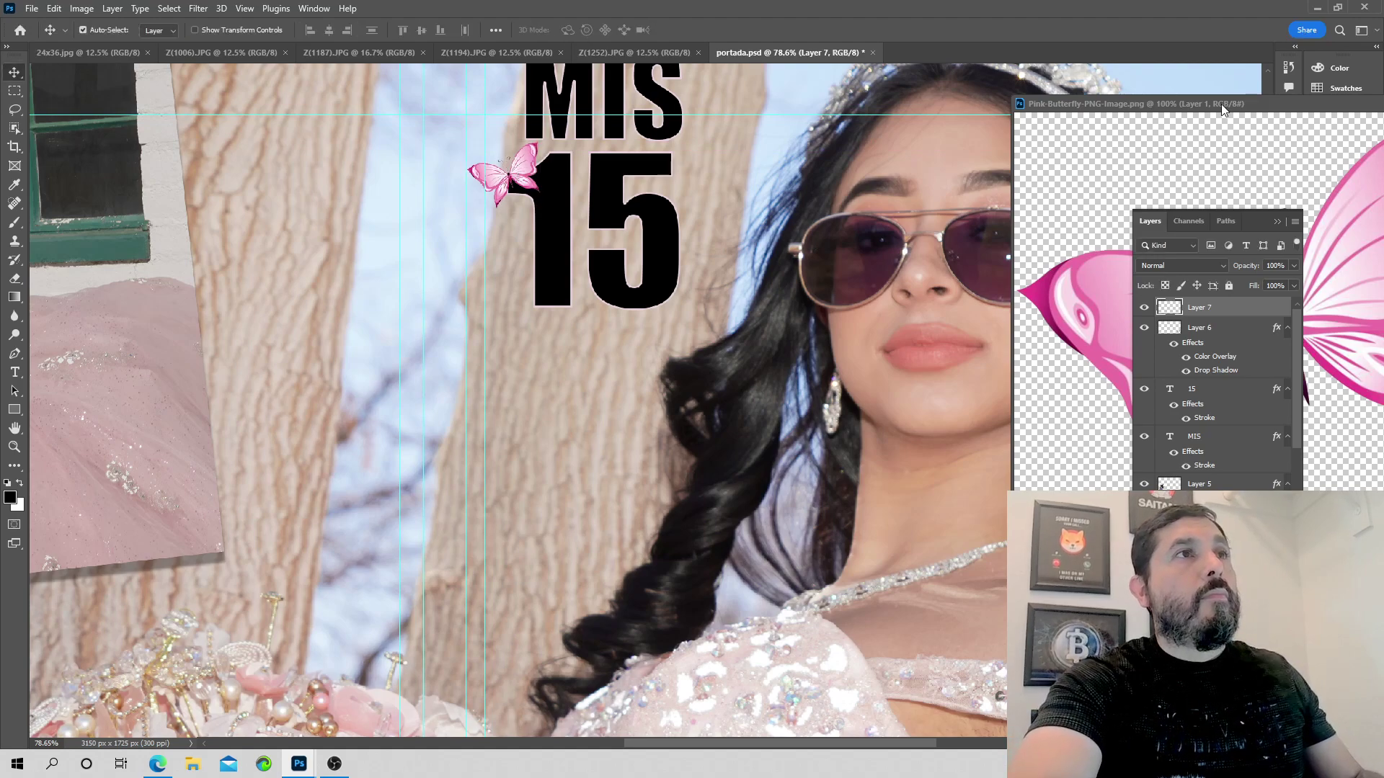
drag(1221, 103, 762, 135)
click(1016, 135)
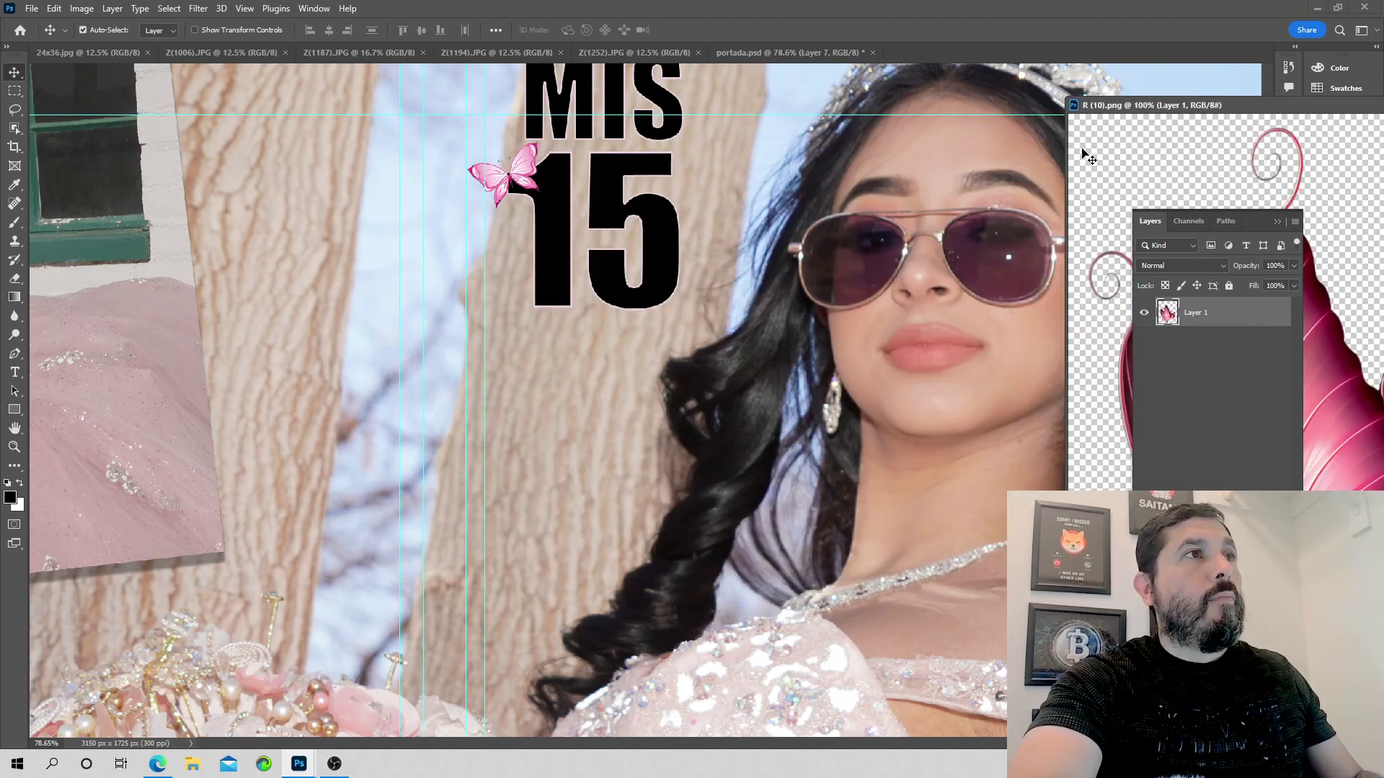
- Copy the dark pink butterfly from R (10).png onto the portada.psd cover and close its source file
drag(1137, 201, 678, 374)
key(ctrl+0)
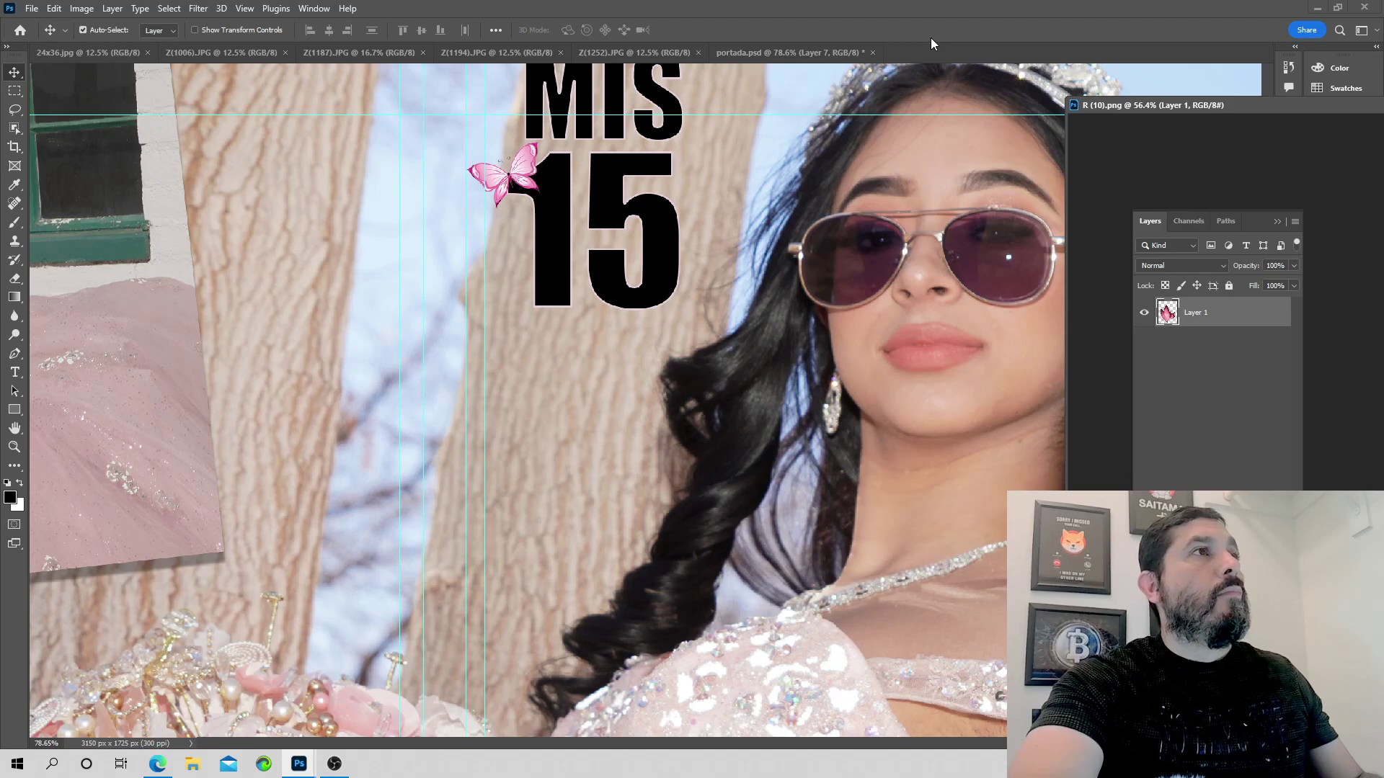
click(919, 63)
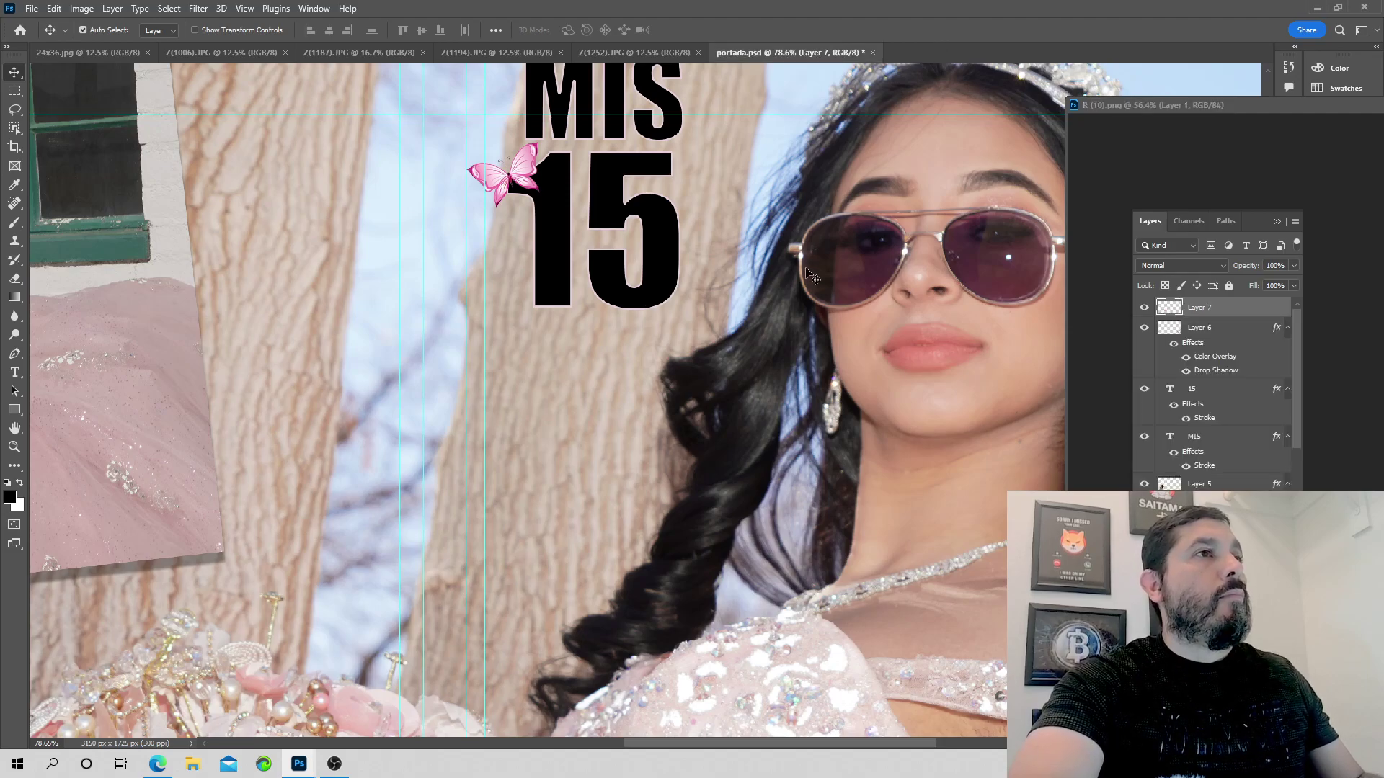
scroll(799, 318, down, 3)
scroll(799, 317, down, 2)
key(ctrl)
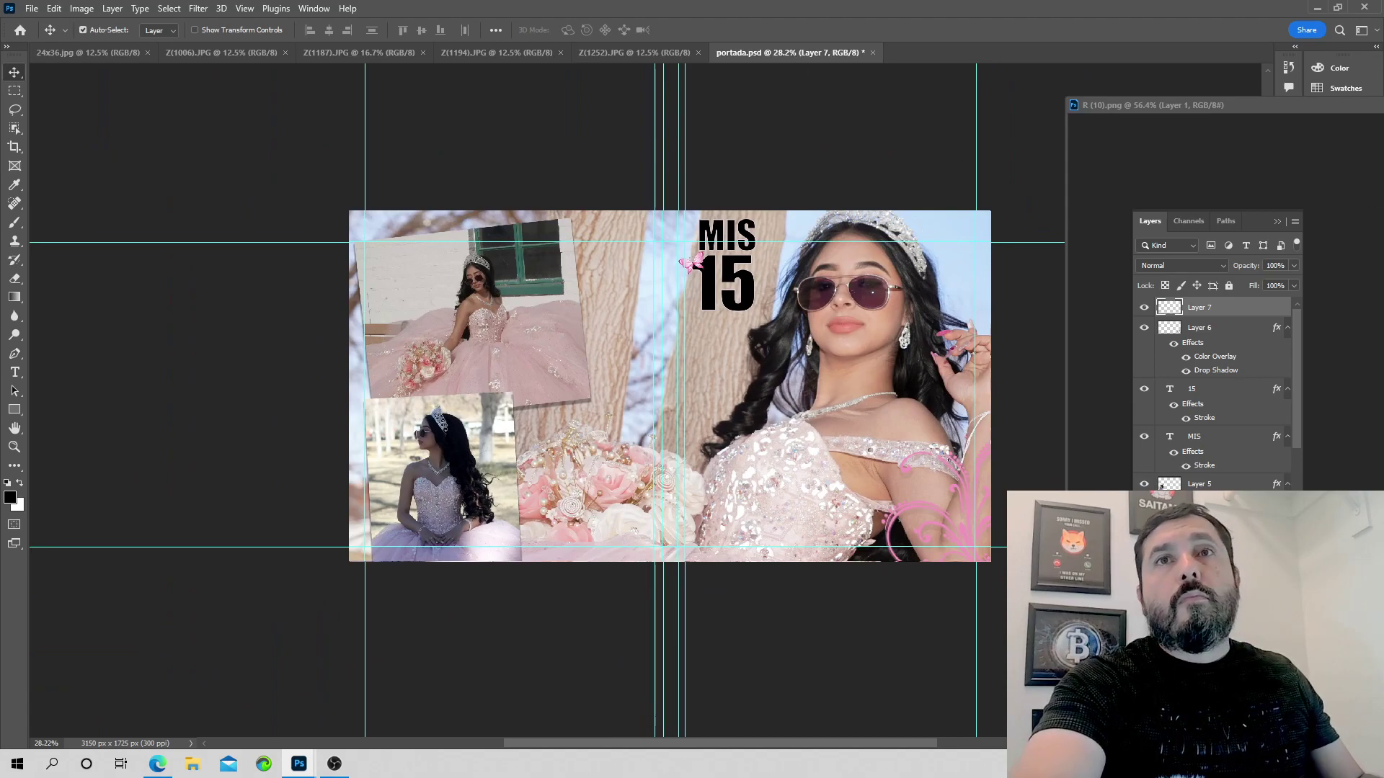
key(ctrl+Tab)
drag(1209, 318, 762, 417)
scroll(825, 377, down, 1)
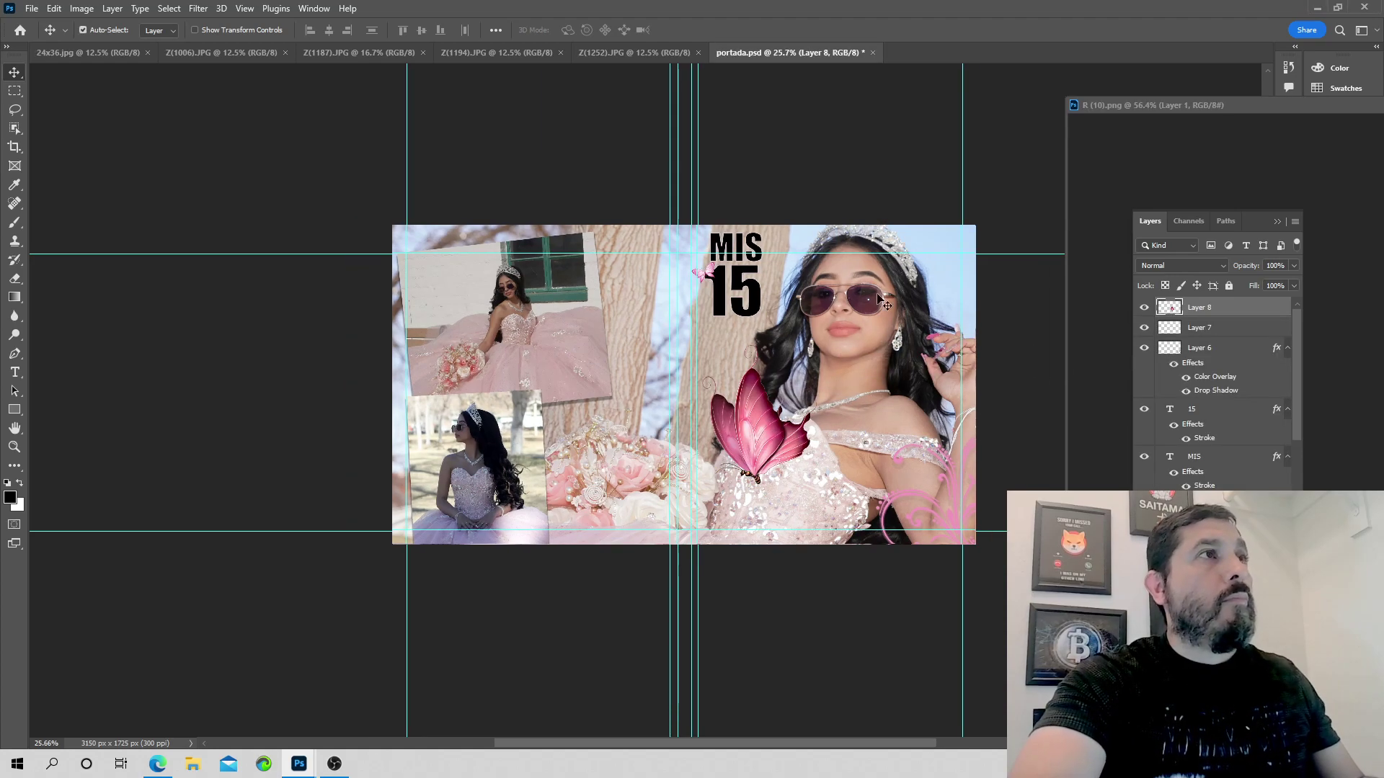
drag(1238, 105, 819, 117)
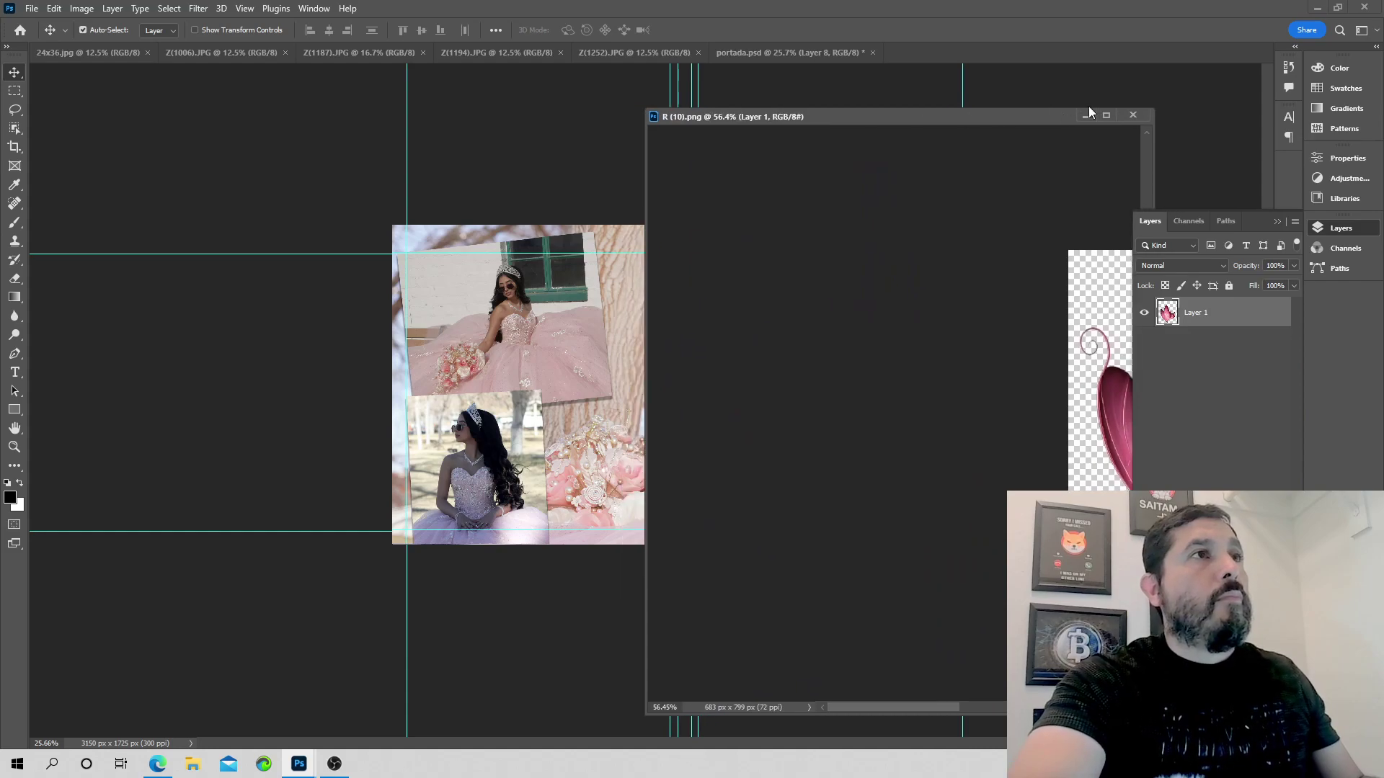
click(1131, 115)
- Scale the dark pink butterfly to about 30% and place it over the right end of the word MIS
scroll(761, 413, up, 2)
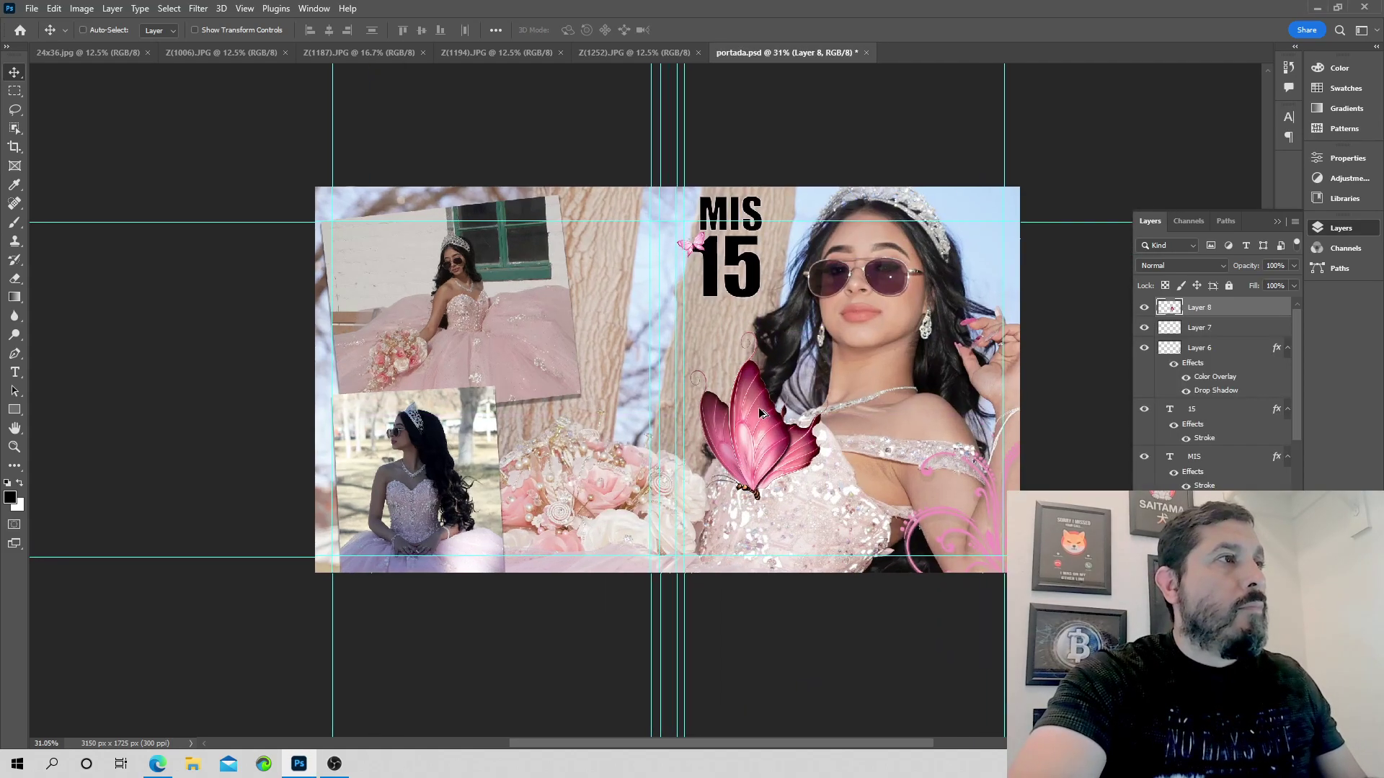
scroll(760, 413, up, 2)
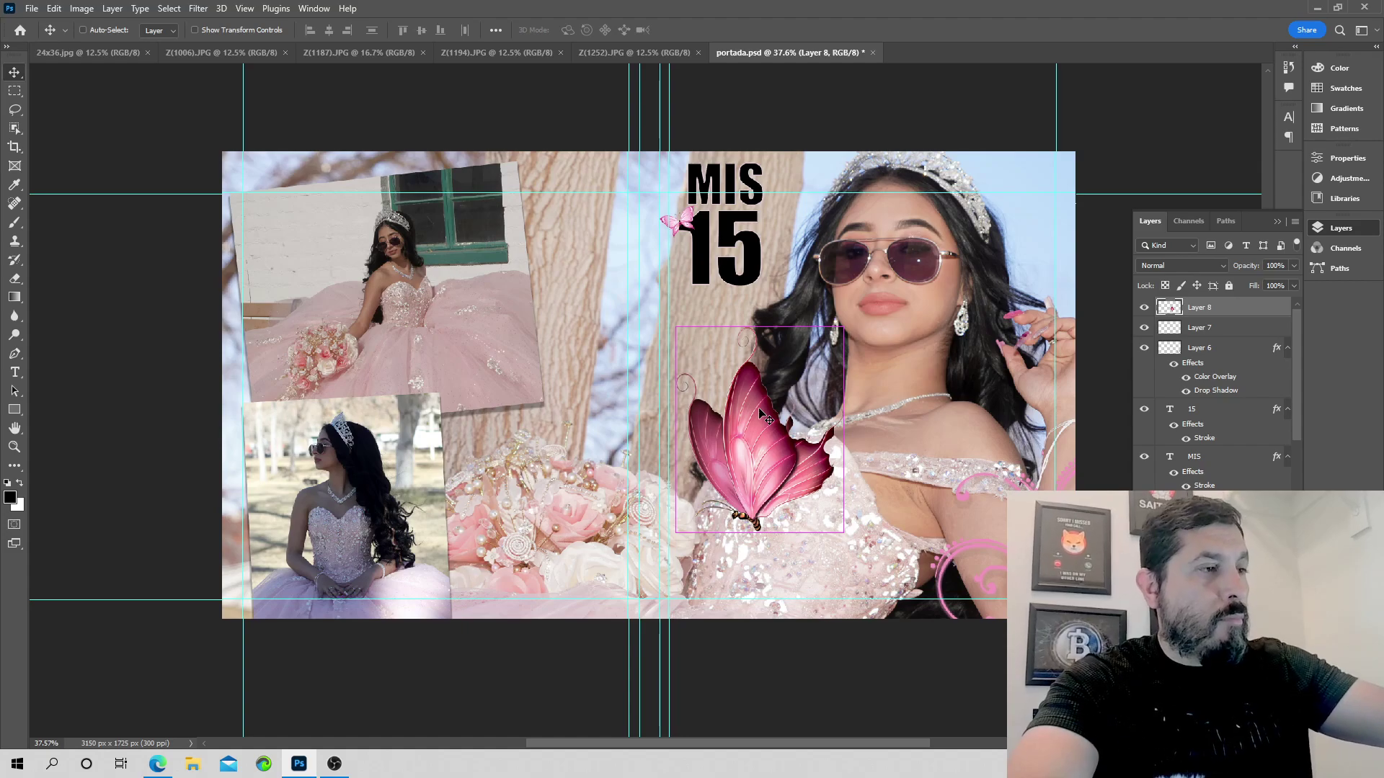
key(ctrl+t)
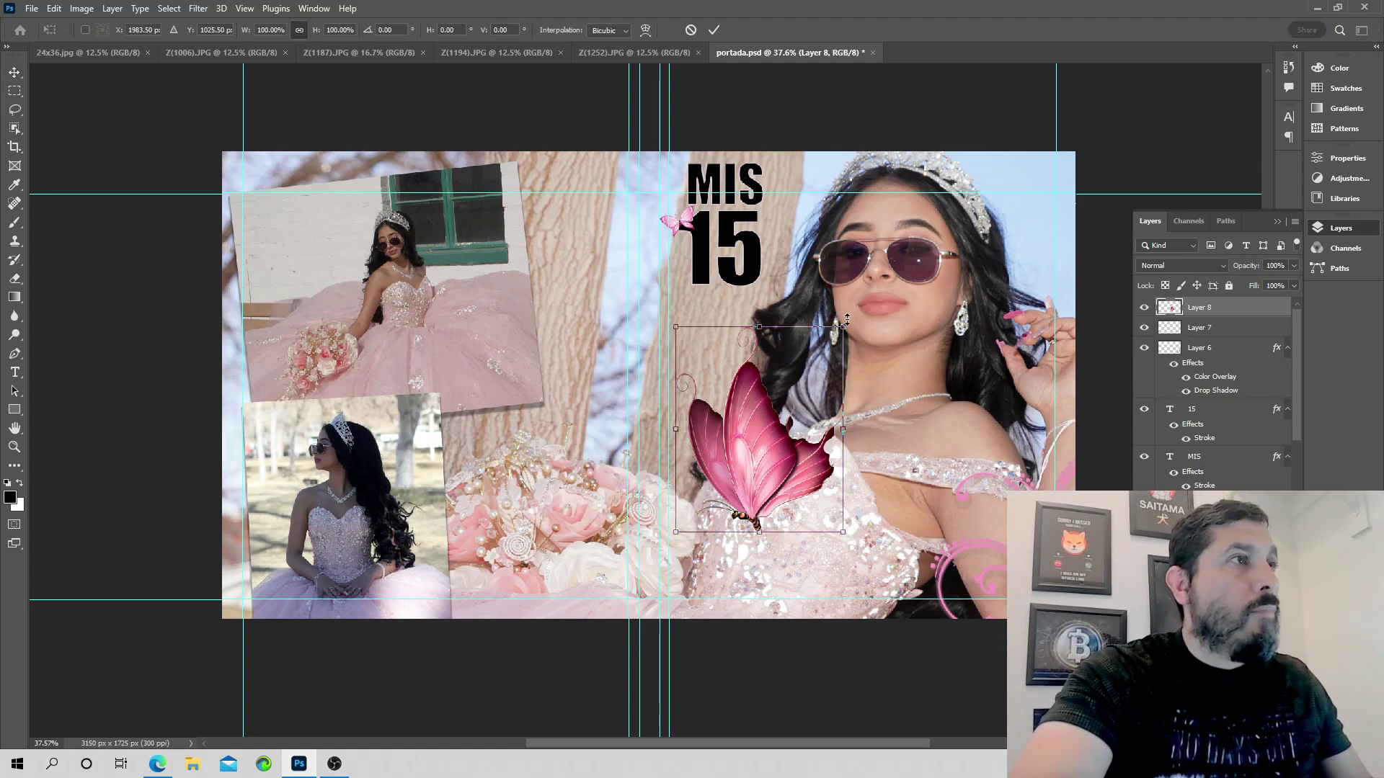
drag(842, 328, 725, 471)
drag(698, 528, 779, 211)
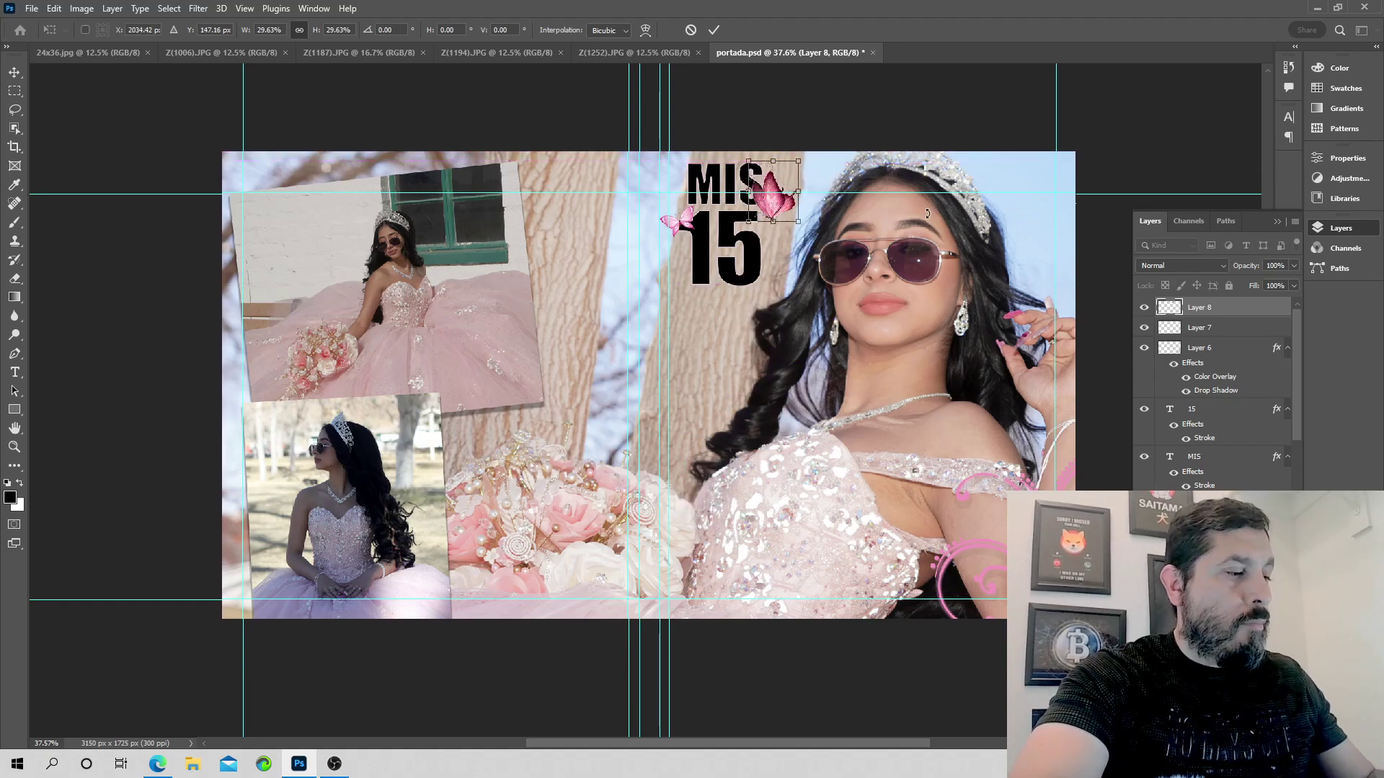
scroll(980, 252, up, 2)
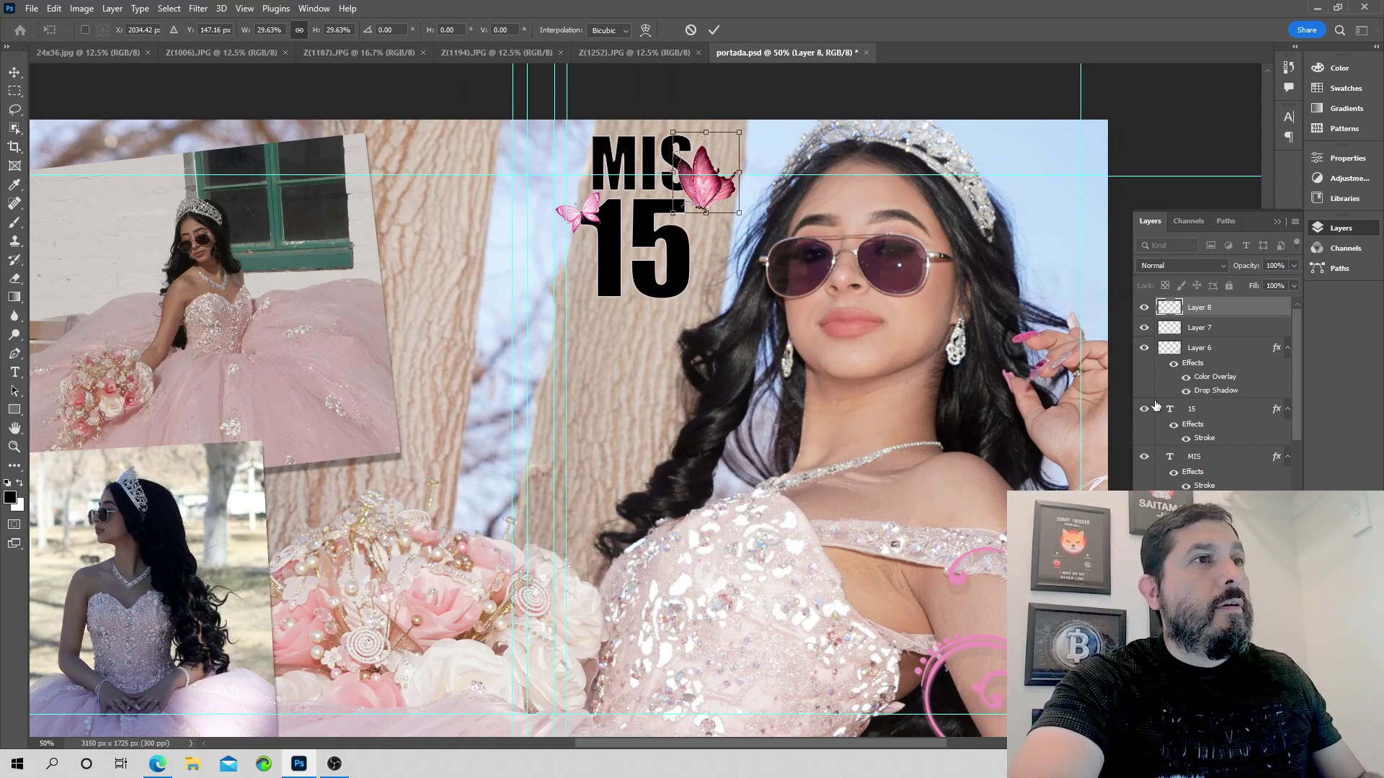
scroll(1183, 418, down, 3)
key(Return)
- Move the MIS and 15 texts down together with both butterfly layers until the top of MIS meets the upper horizontal guide
click(1214, 348)
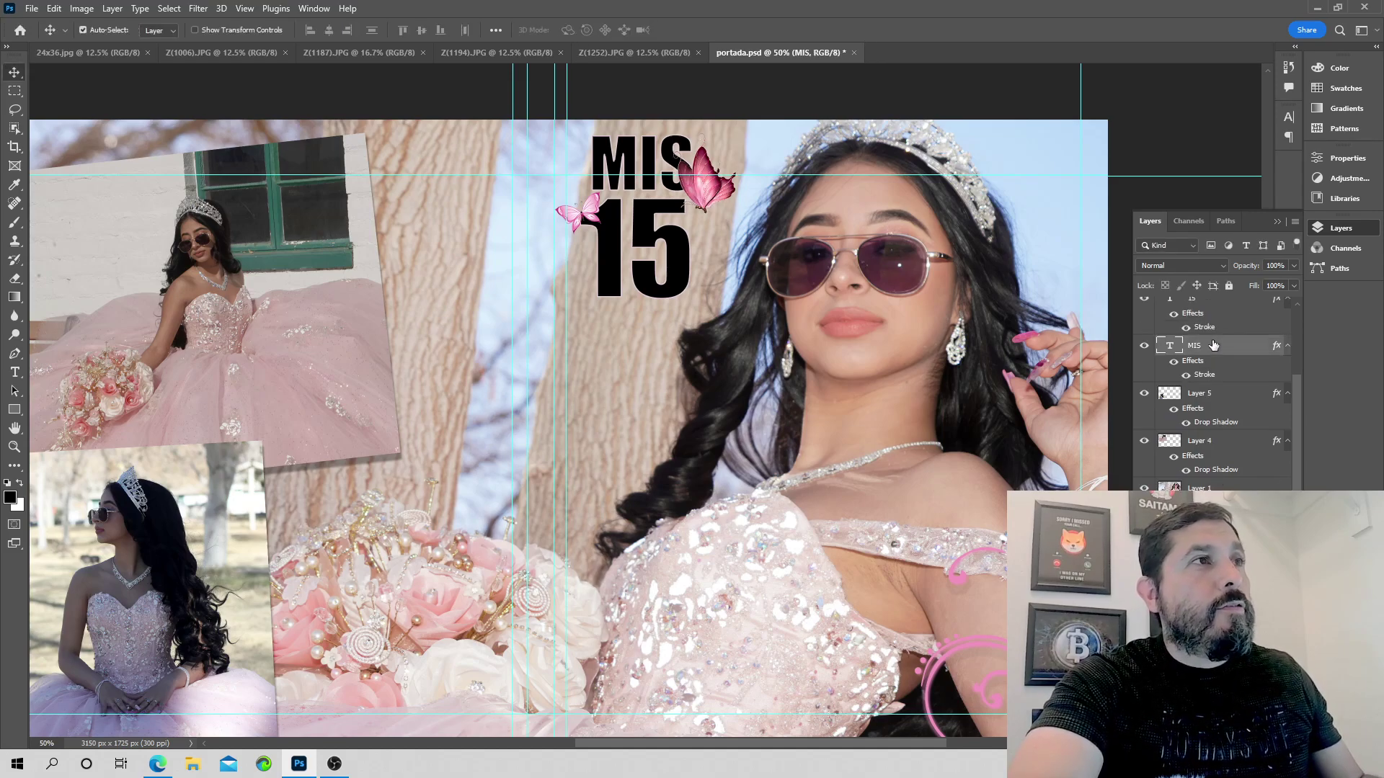
scroll(1296, 386, up, 3)
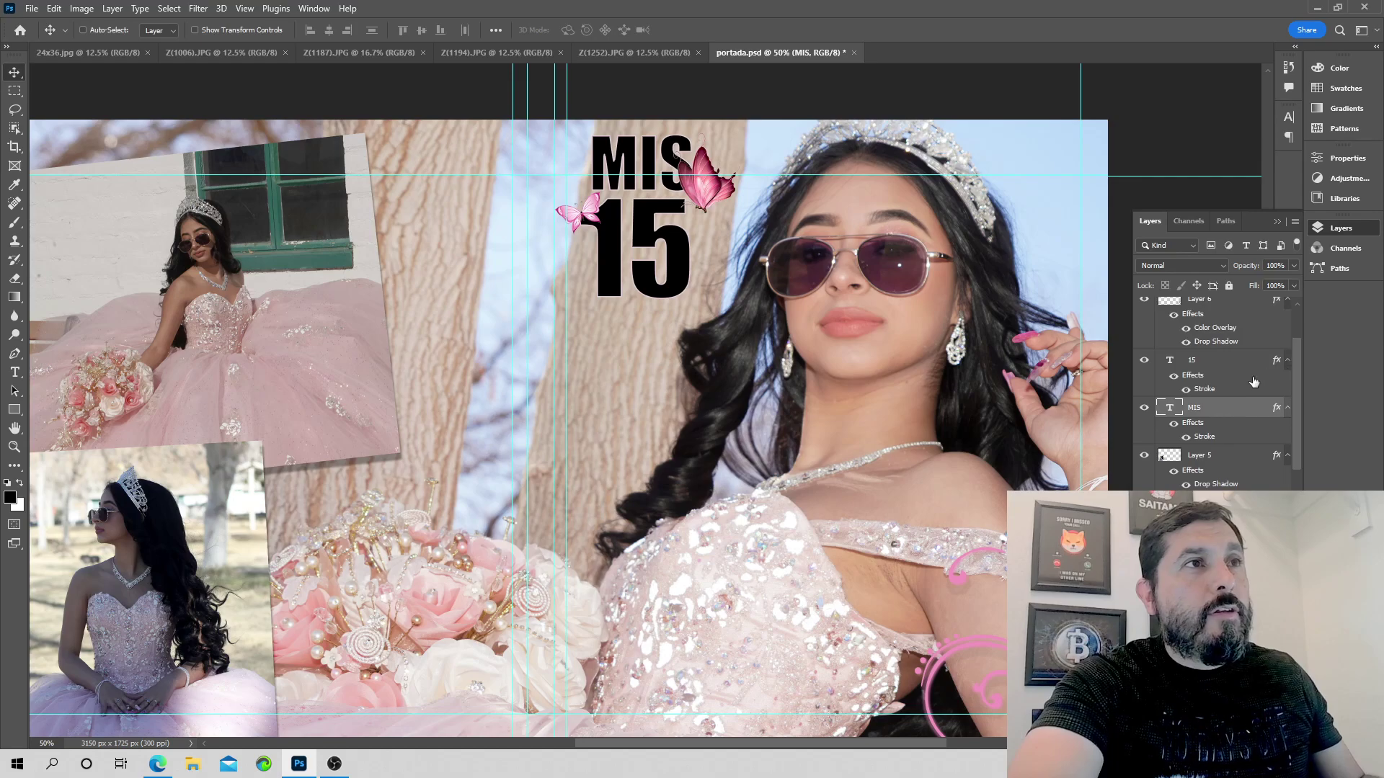
shift+click(1202, 362)
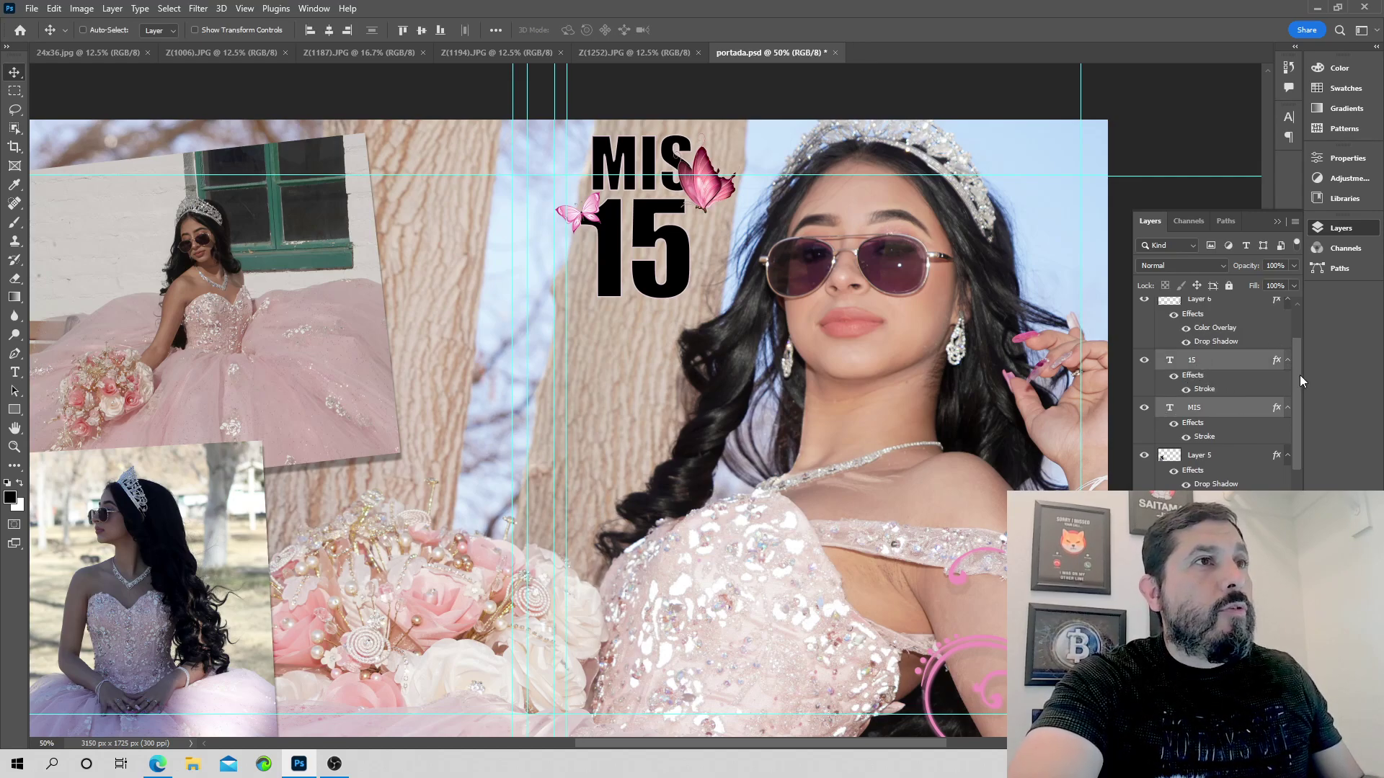
mouse_move(1299, 375)
mouse_down()
mouse_move(1295, 356)
mouse_move(1298, 390)
mouse_up()
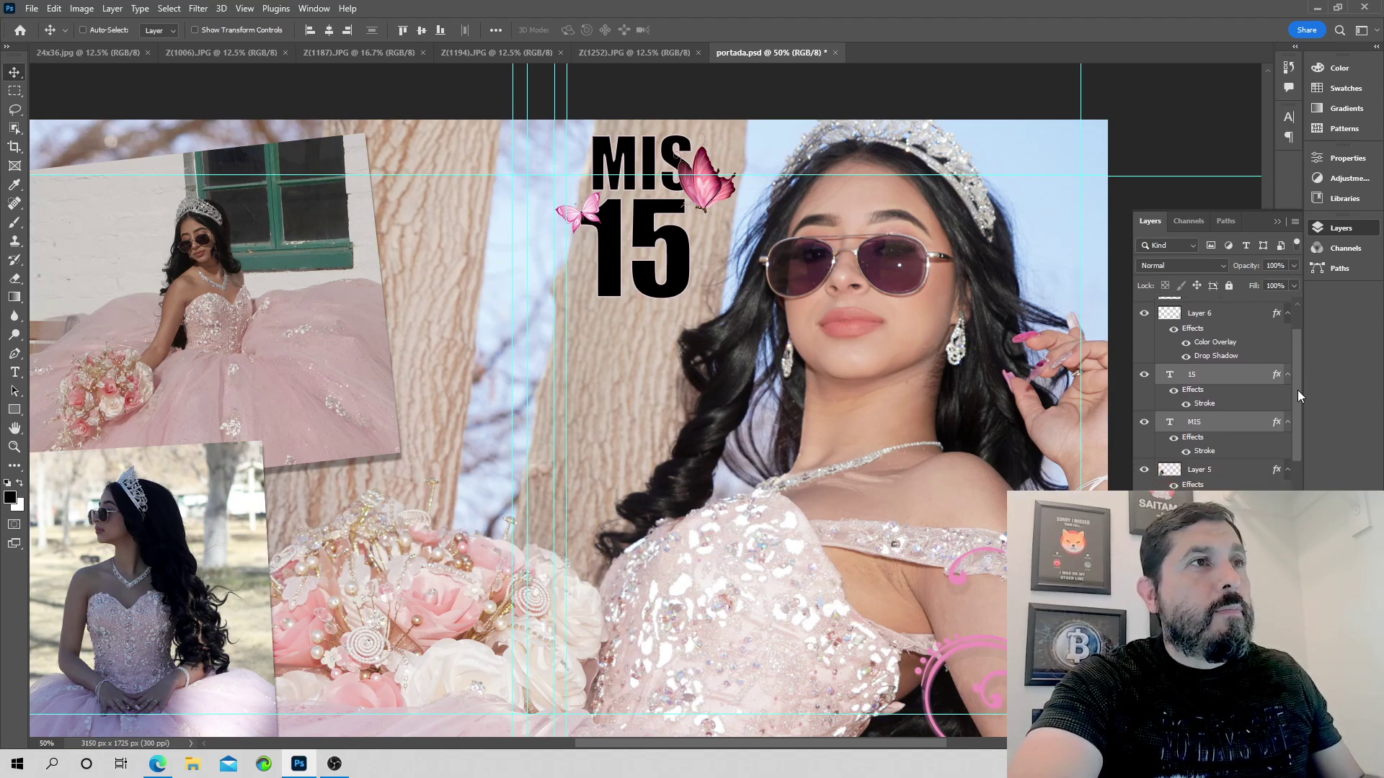
key(ctrl)
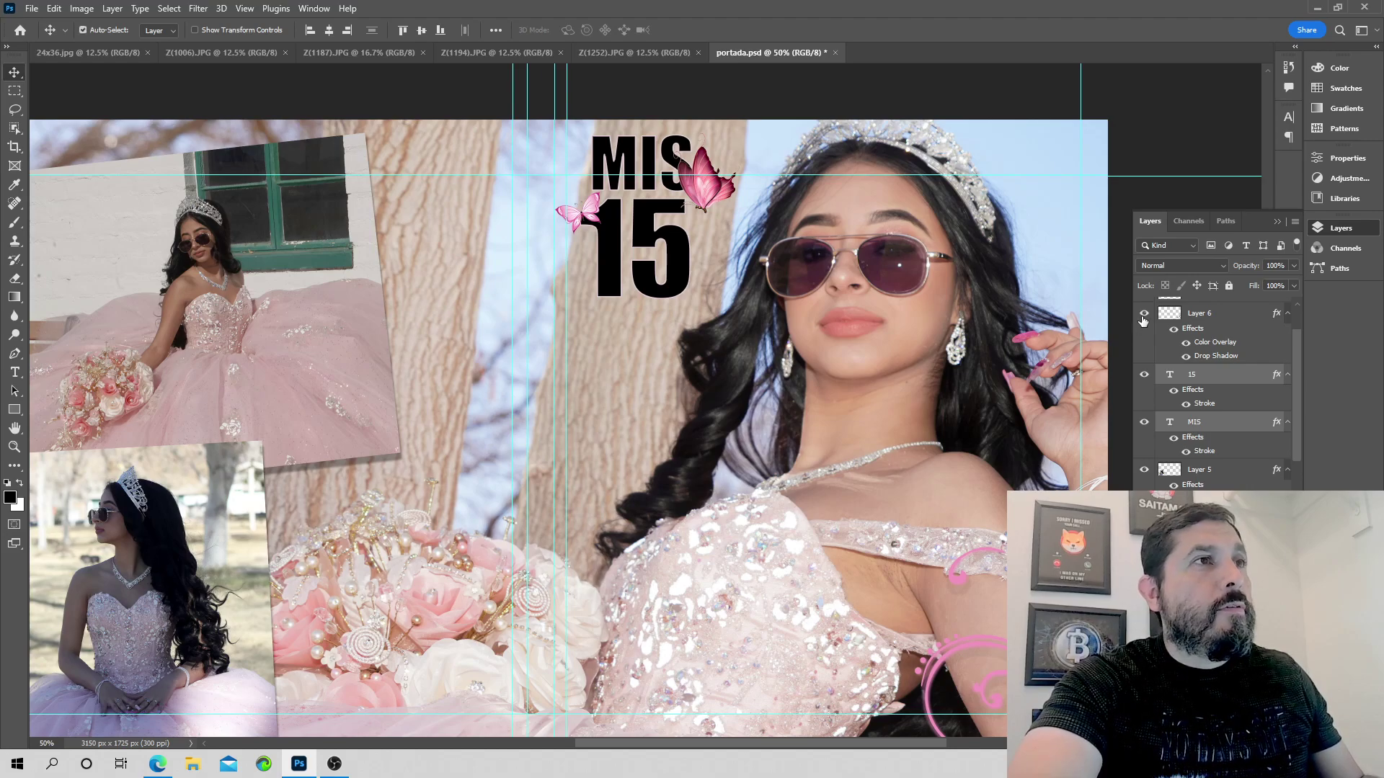
click(1144, 317)
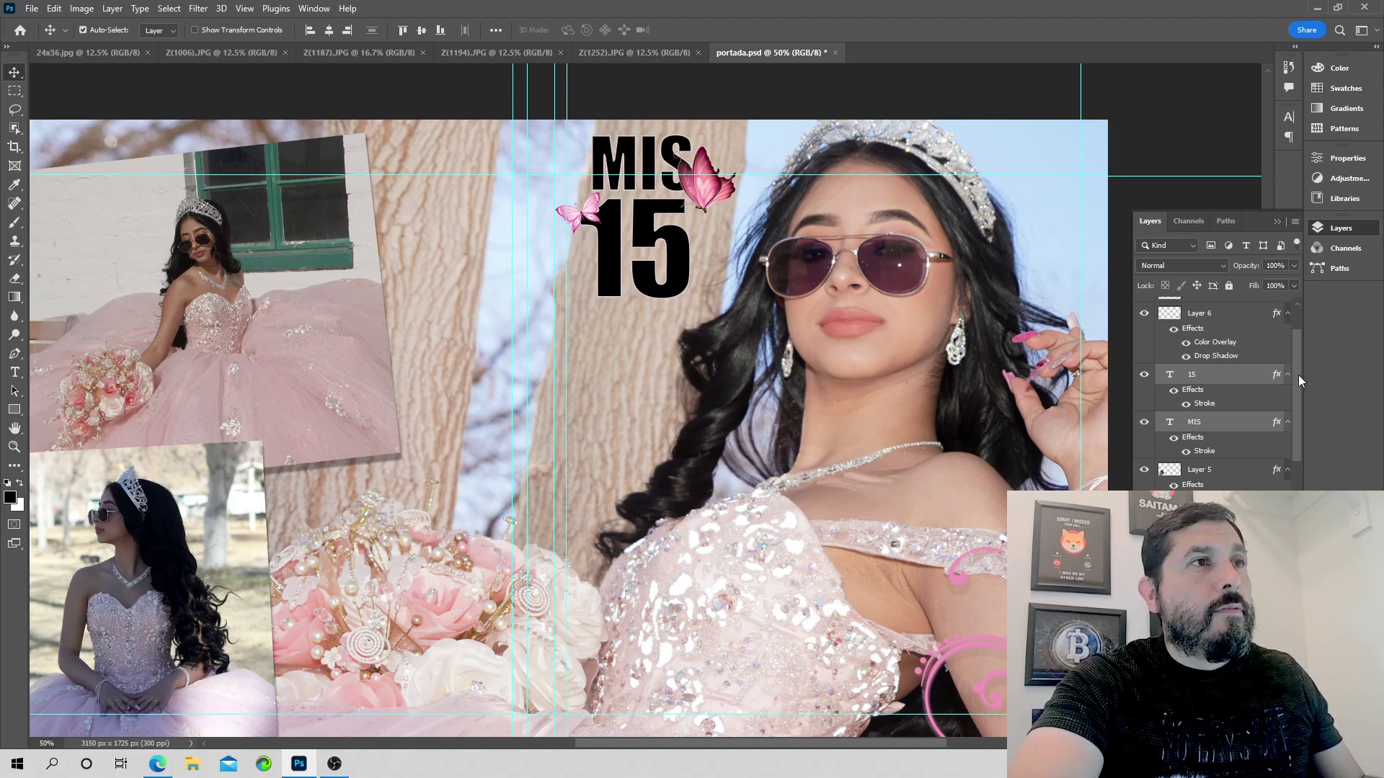
drag(1299, 375, 1296, 344)
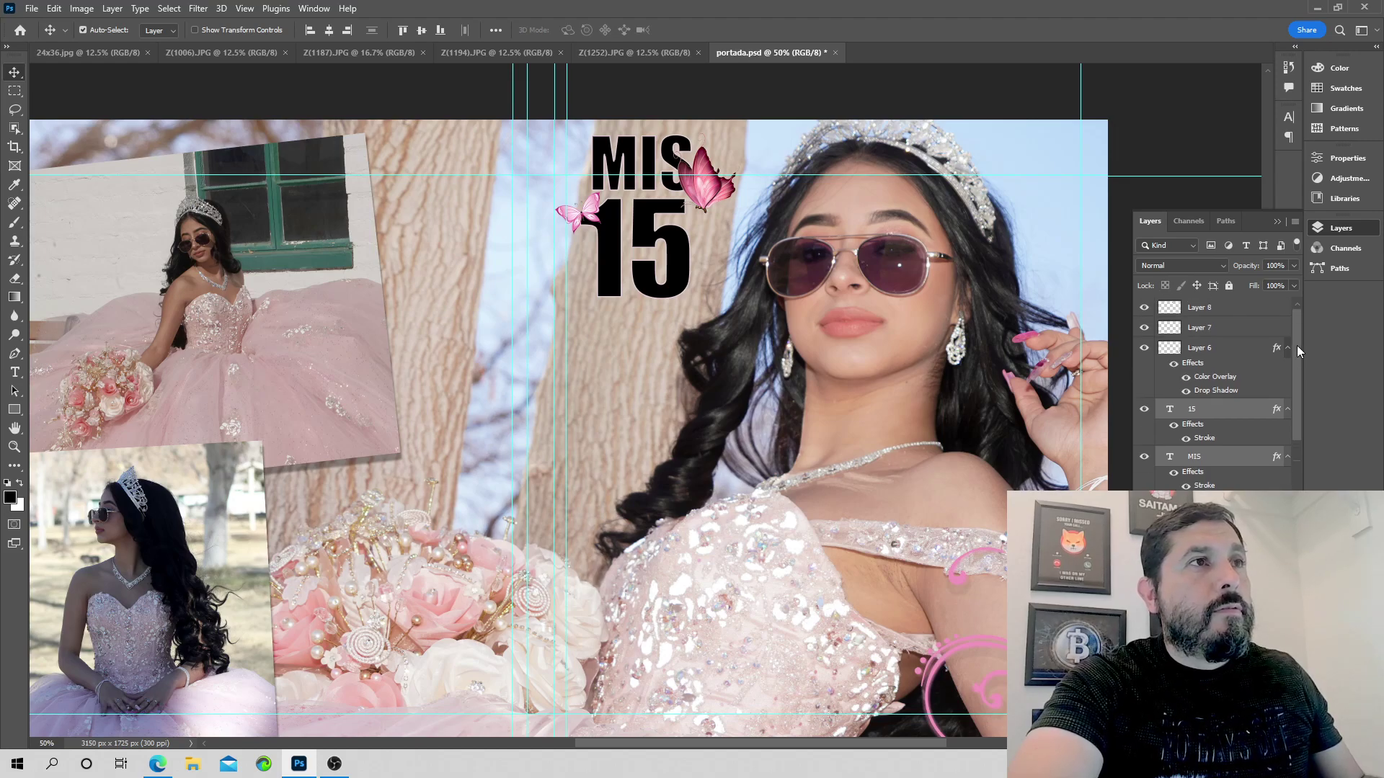
click(1145, 309)
click(1145, 308)
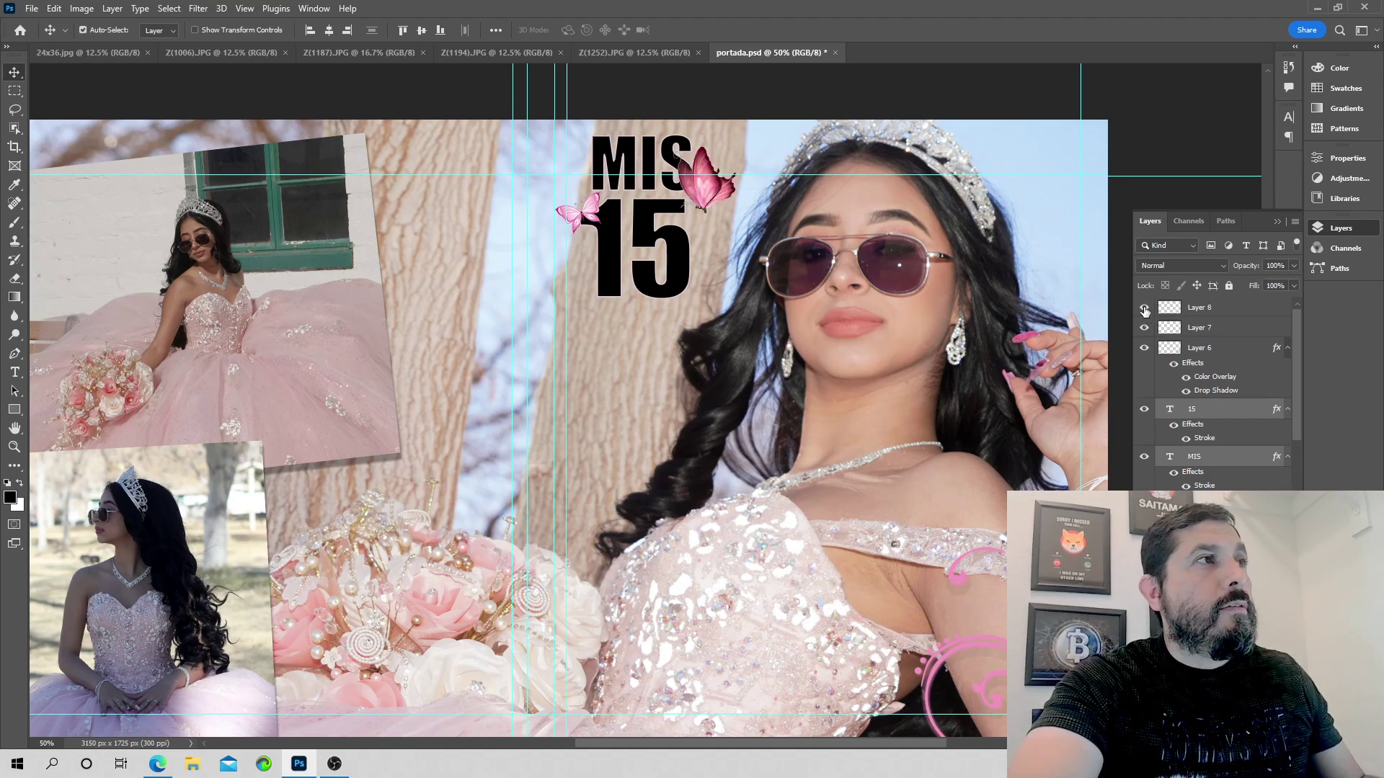
click(1145, 329)
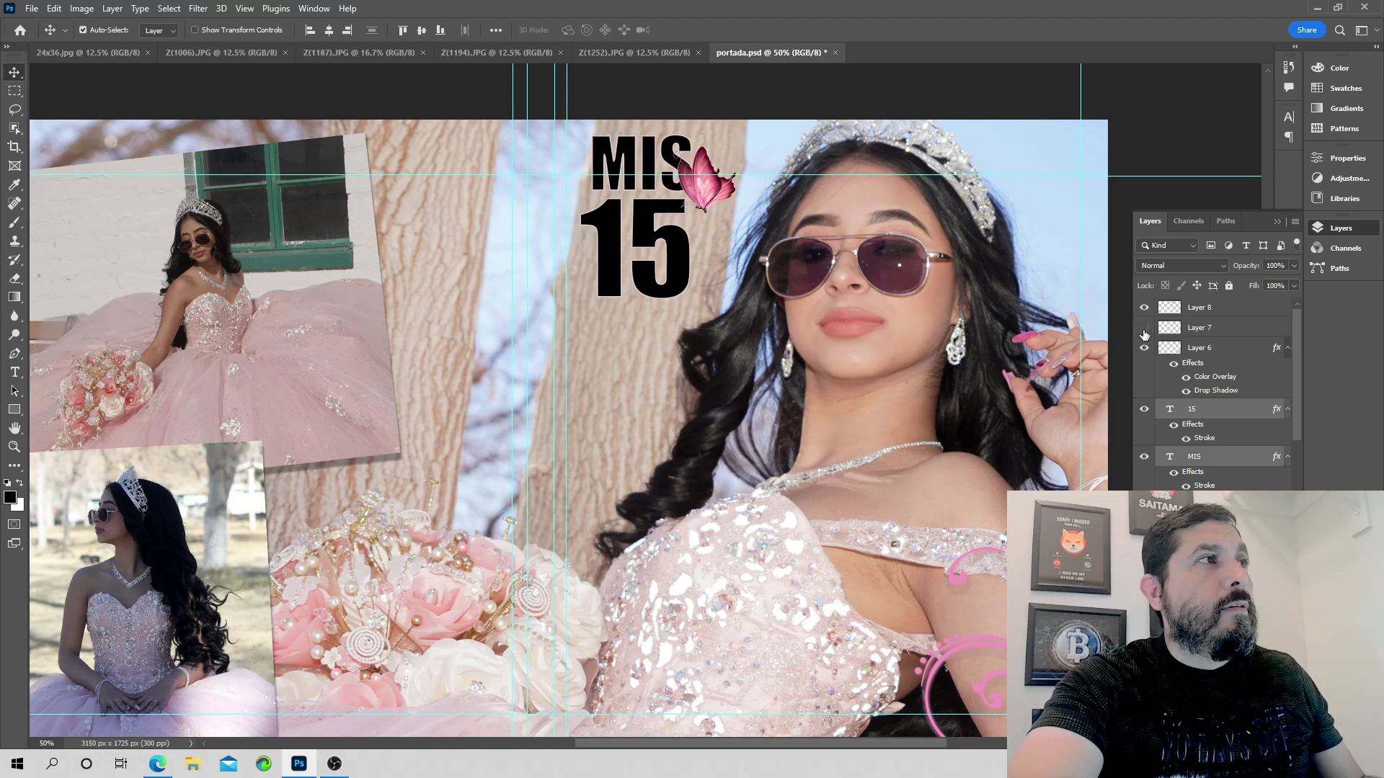
click(1144, 329)
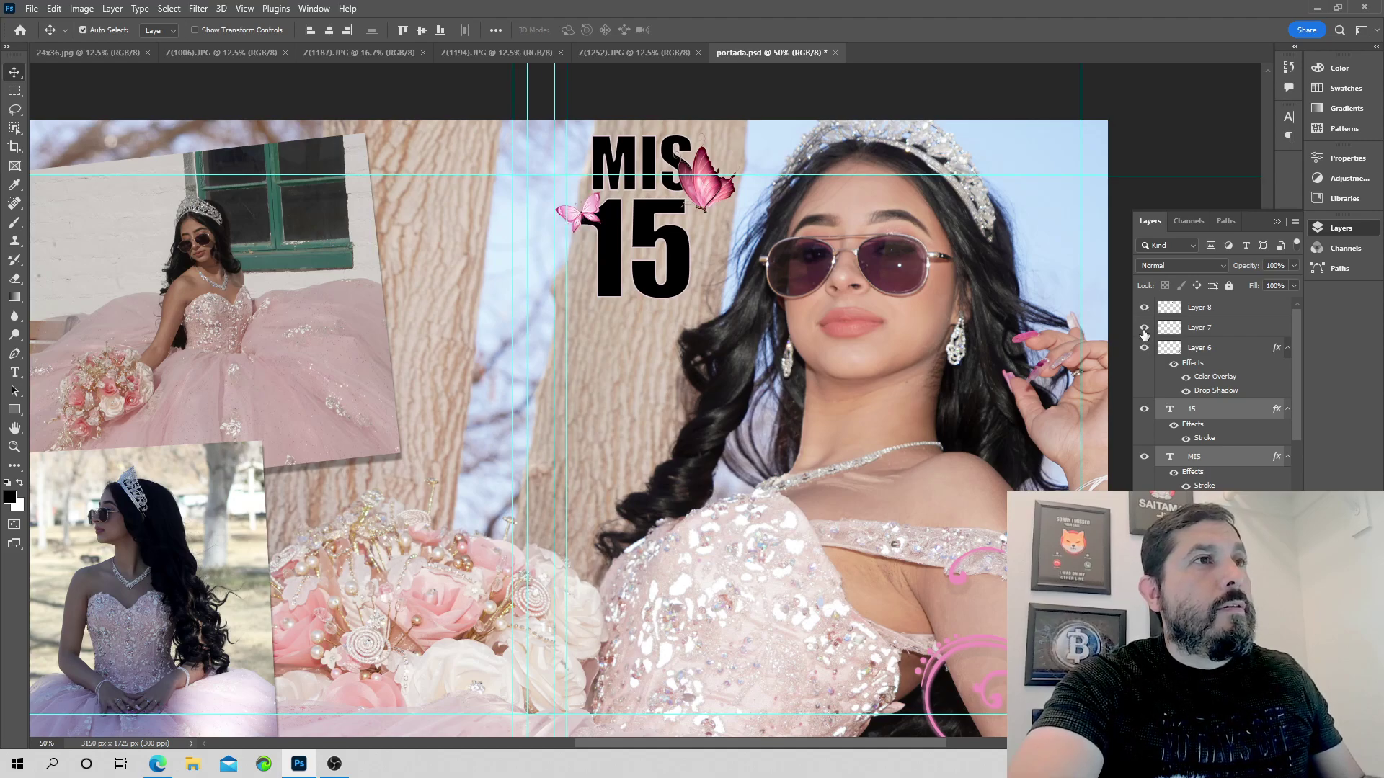
click(1222, 329)
ctrl+click(1224, 308)
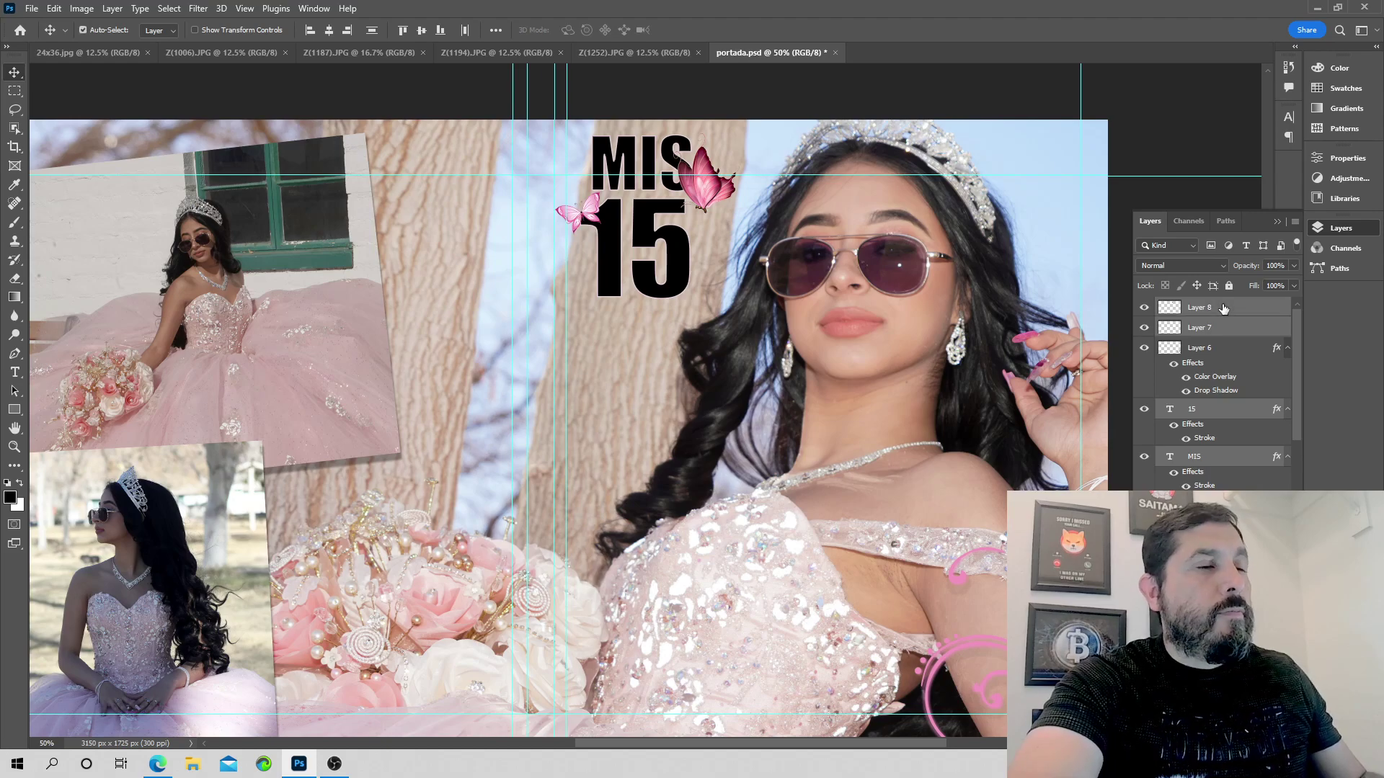
key(shift+Down)
key(shift+Down)
key(shift+Down)
key(shift+Down)
key(shift+Down)
key(shift+Down)
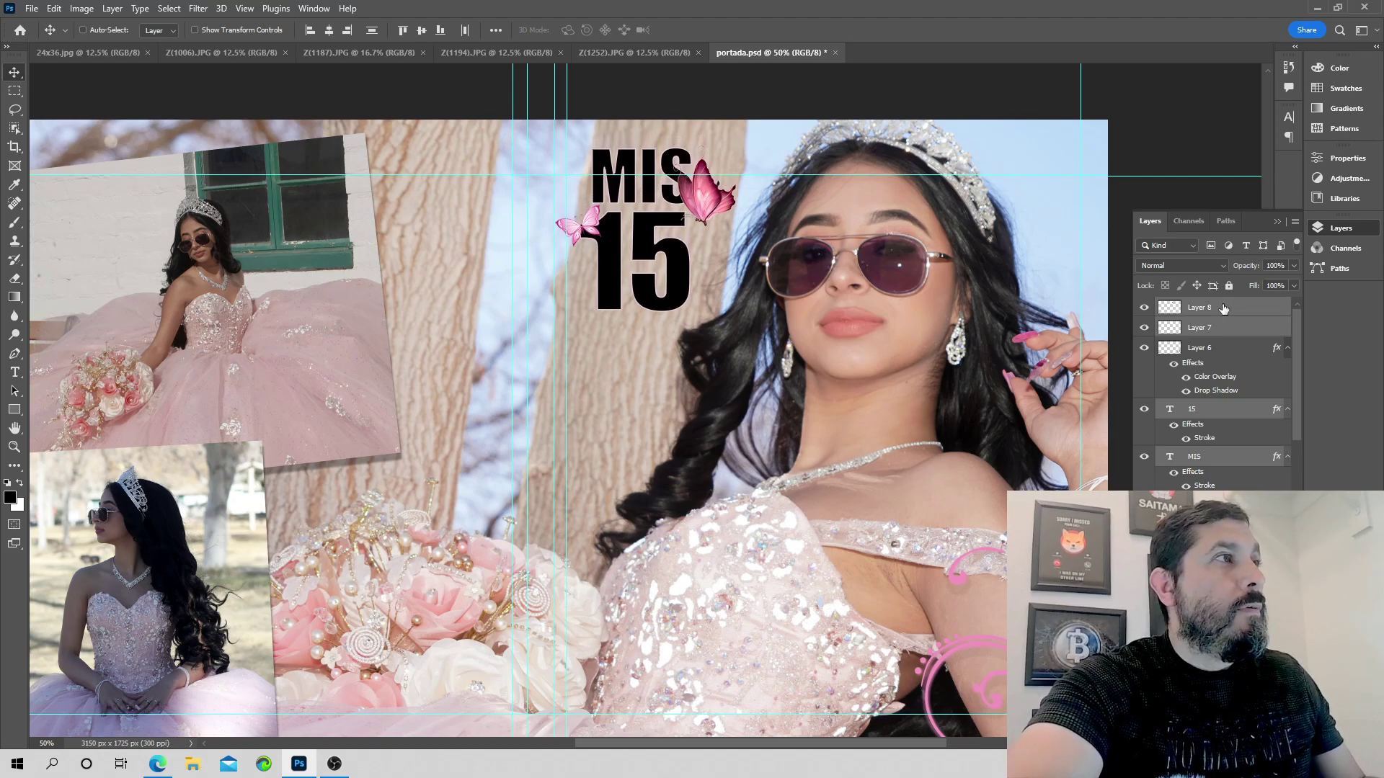
key(shift+Down)
key(shift+Down)
key(shift+Down)
key(shift+Down)
key(shift+Down)
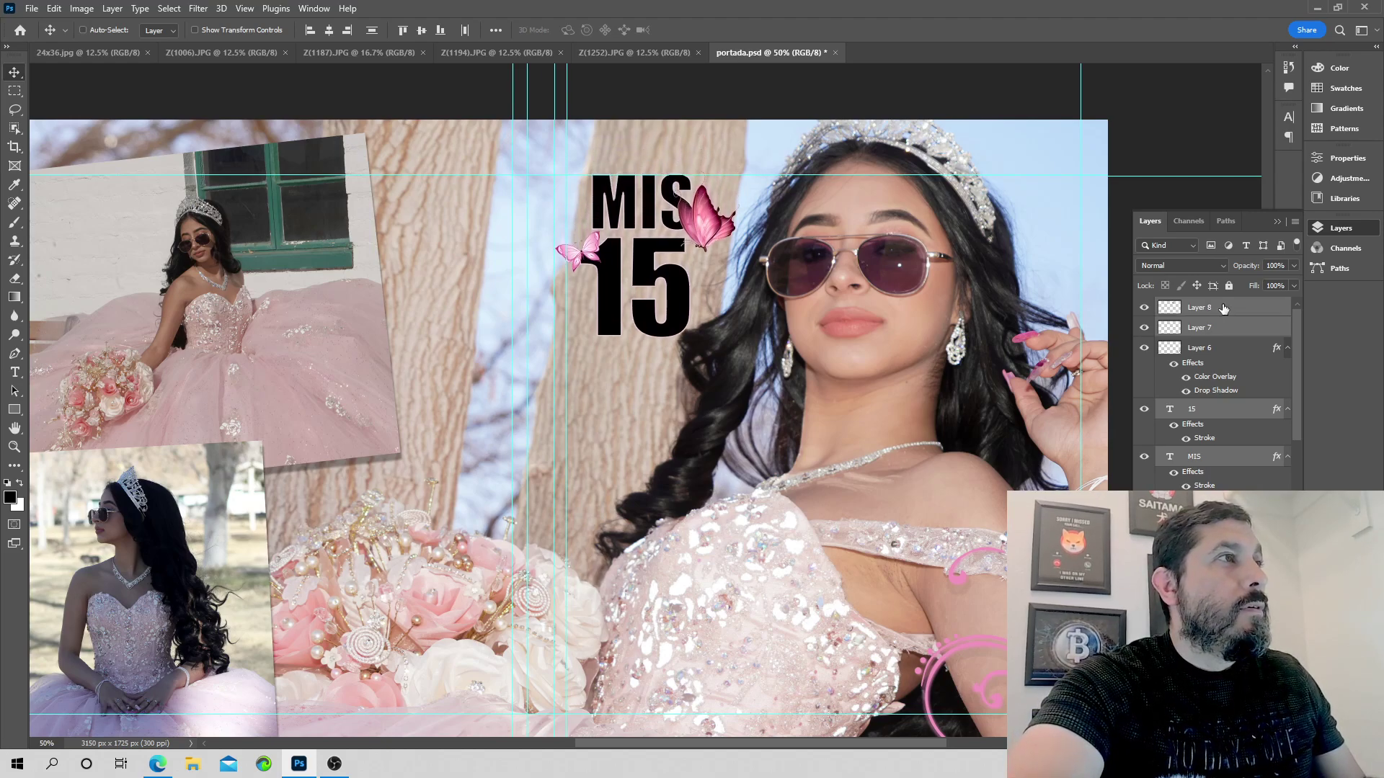
- Isolate the dark pink butterfly layer, move the butterfly above the end of MIS and scale it to about 87%
click(1144, 327)
click(1144, 327)
click(1144, 307)
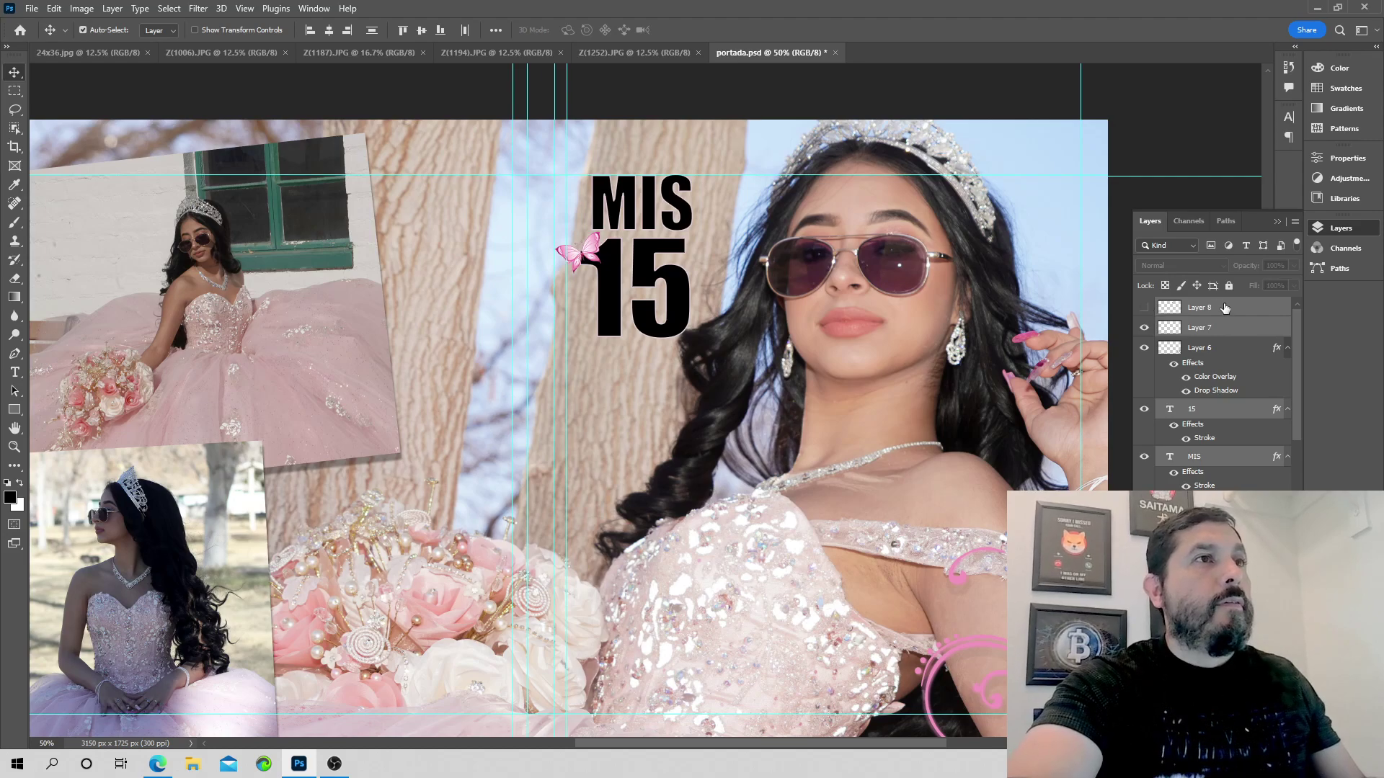
click(1185, 306)
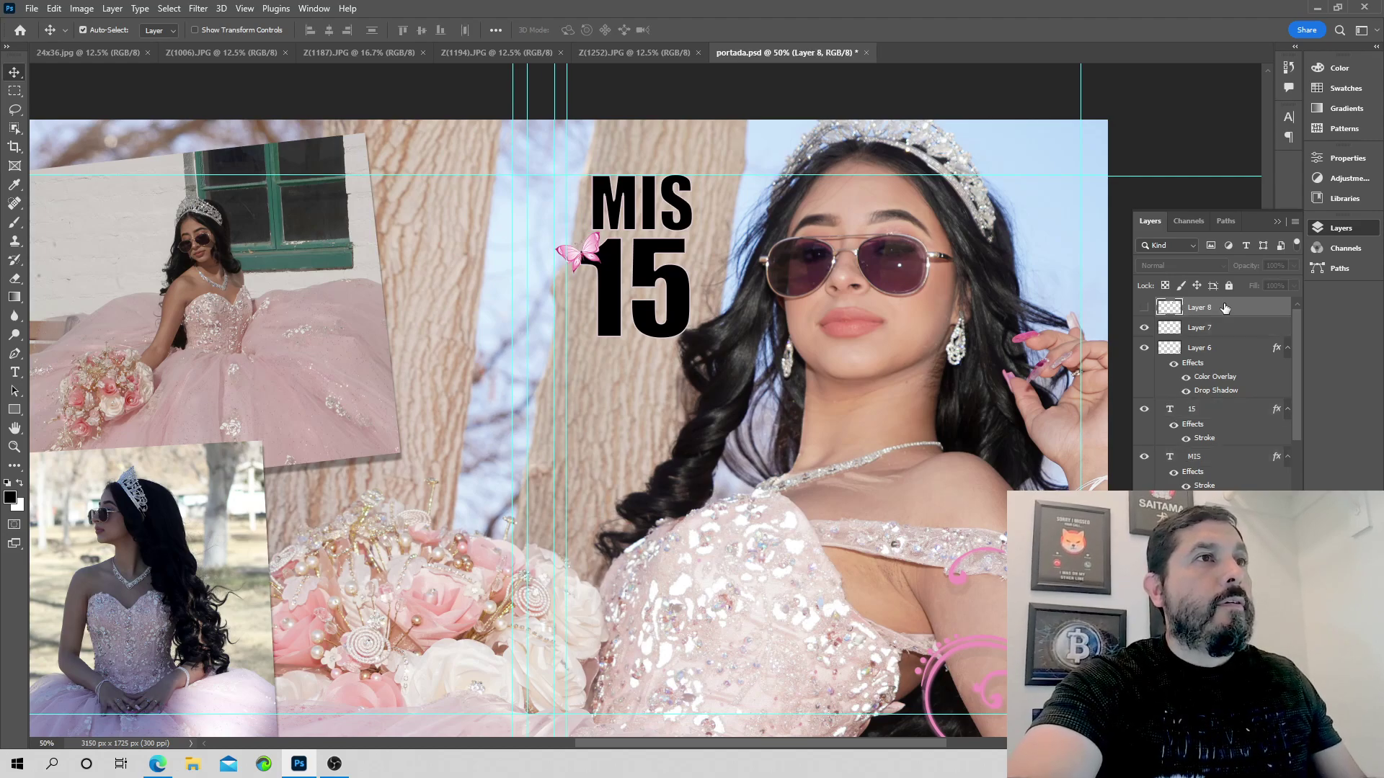
click(1144, 307)
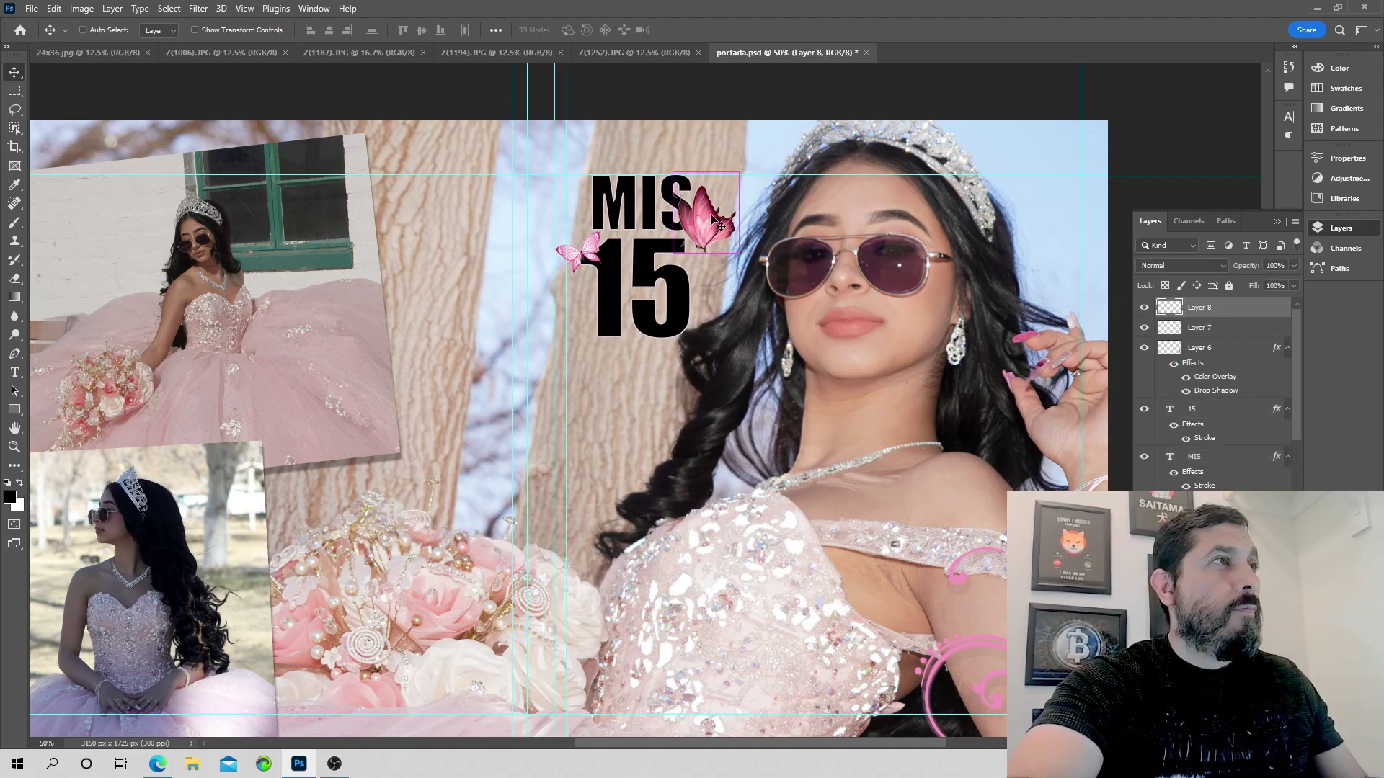
drag(714, 229, 717, 181)
key(ctrl+t)
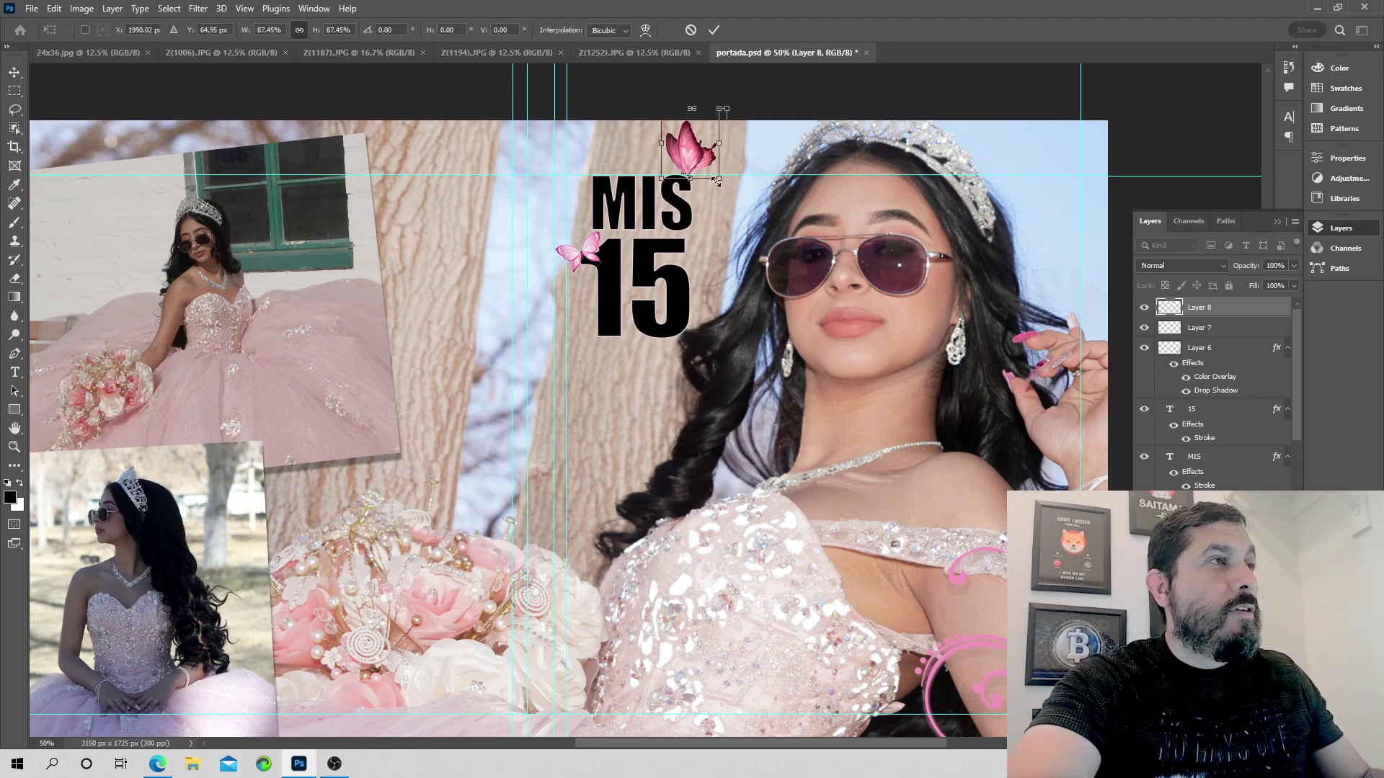
key(Return)
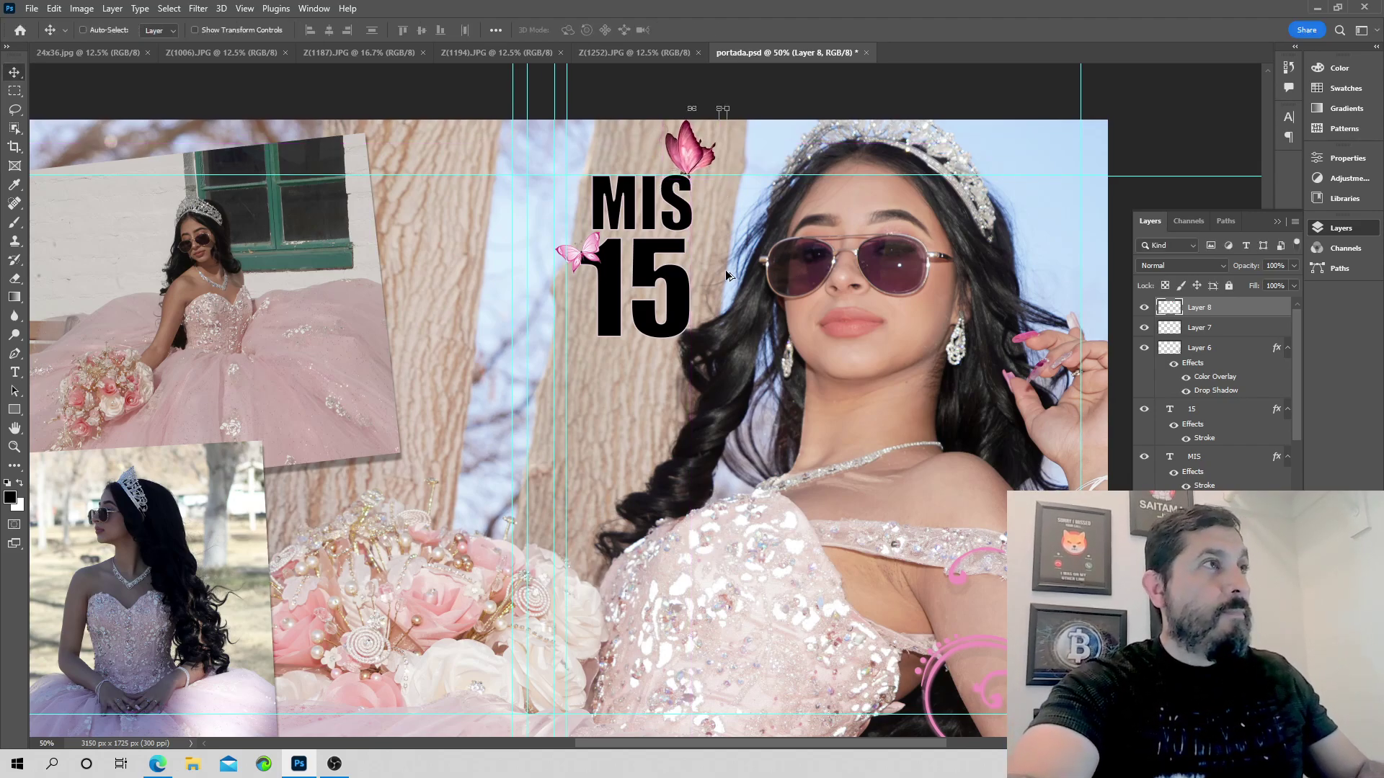
- Nudge the dark pink butterfly slightly left so its feet rest on the top of the S in MIS
scroll(724, 252, up, 2)
scroll(682, 237, up, 4)
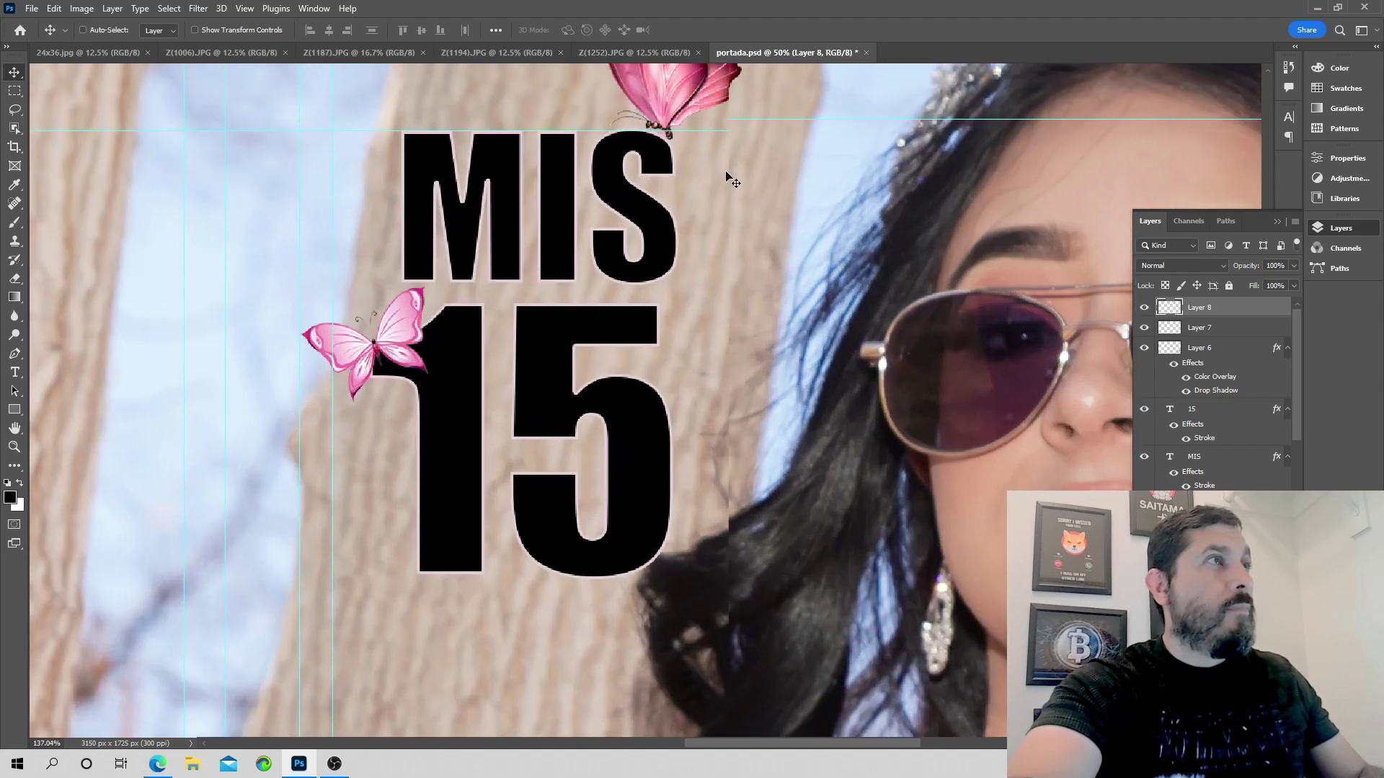
scroll(727, 174, up, 4)
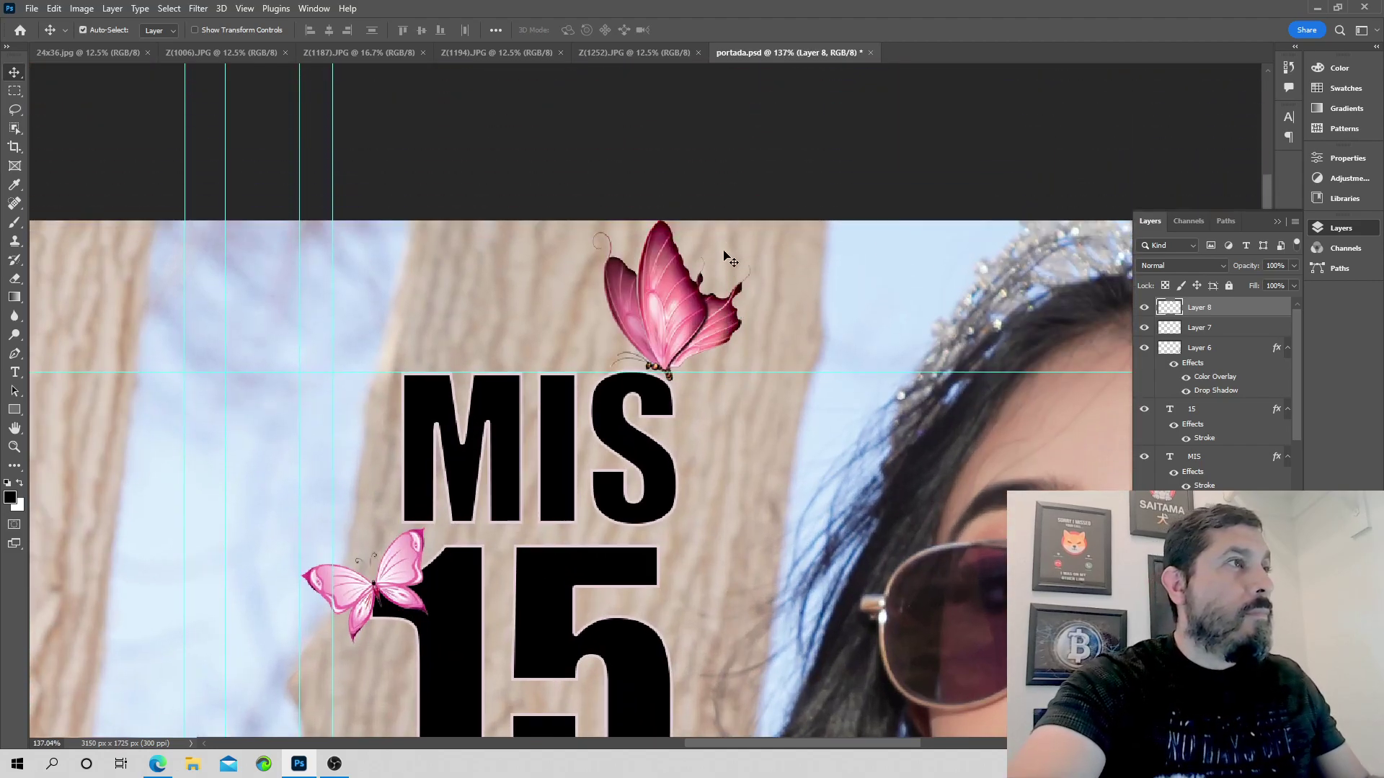
key(ctrl)
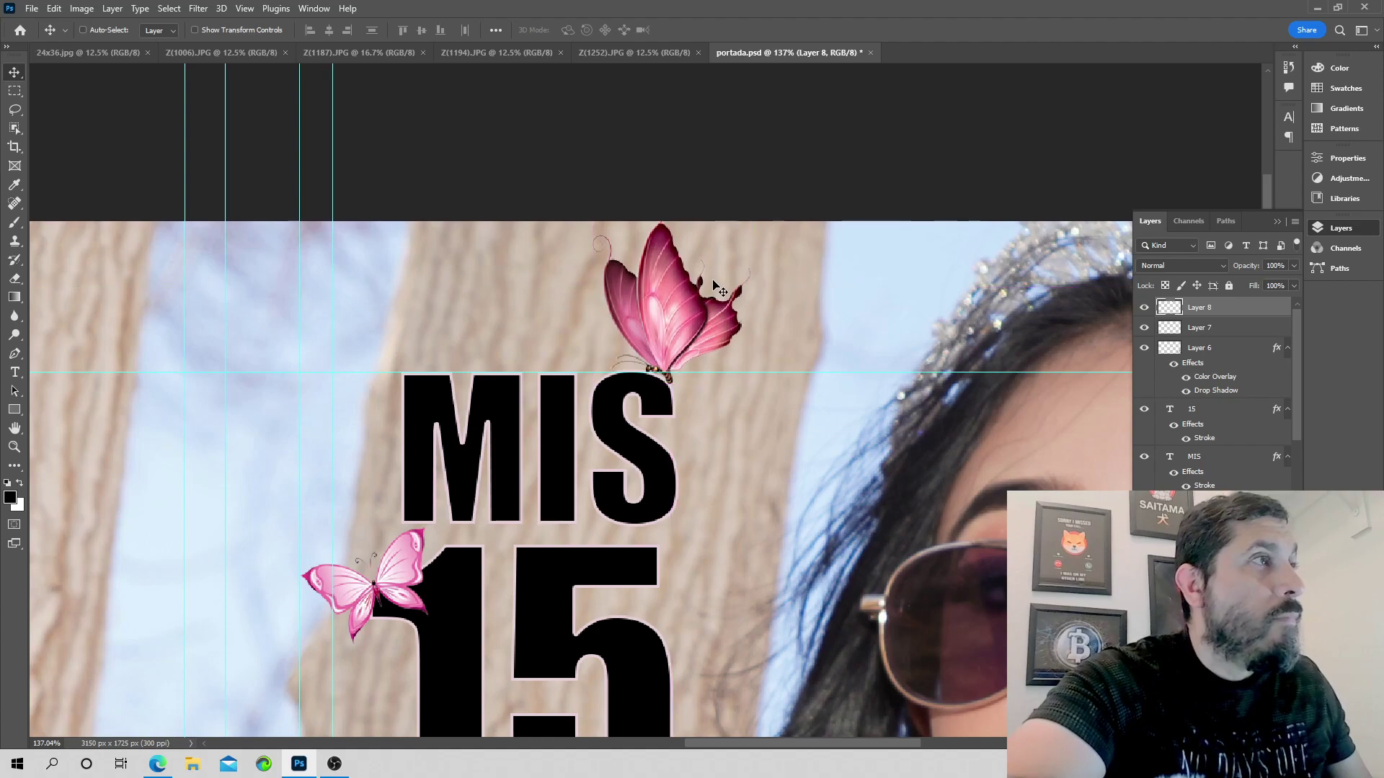
key(Left)
key(Left)
key(Left)
key(Left)
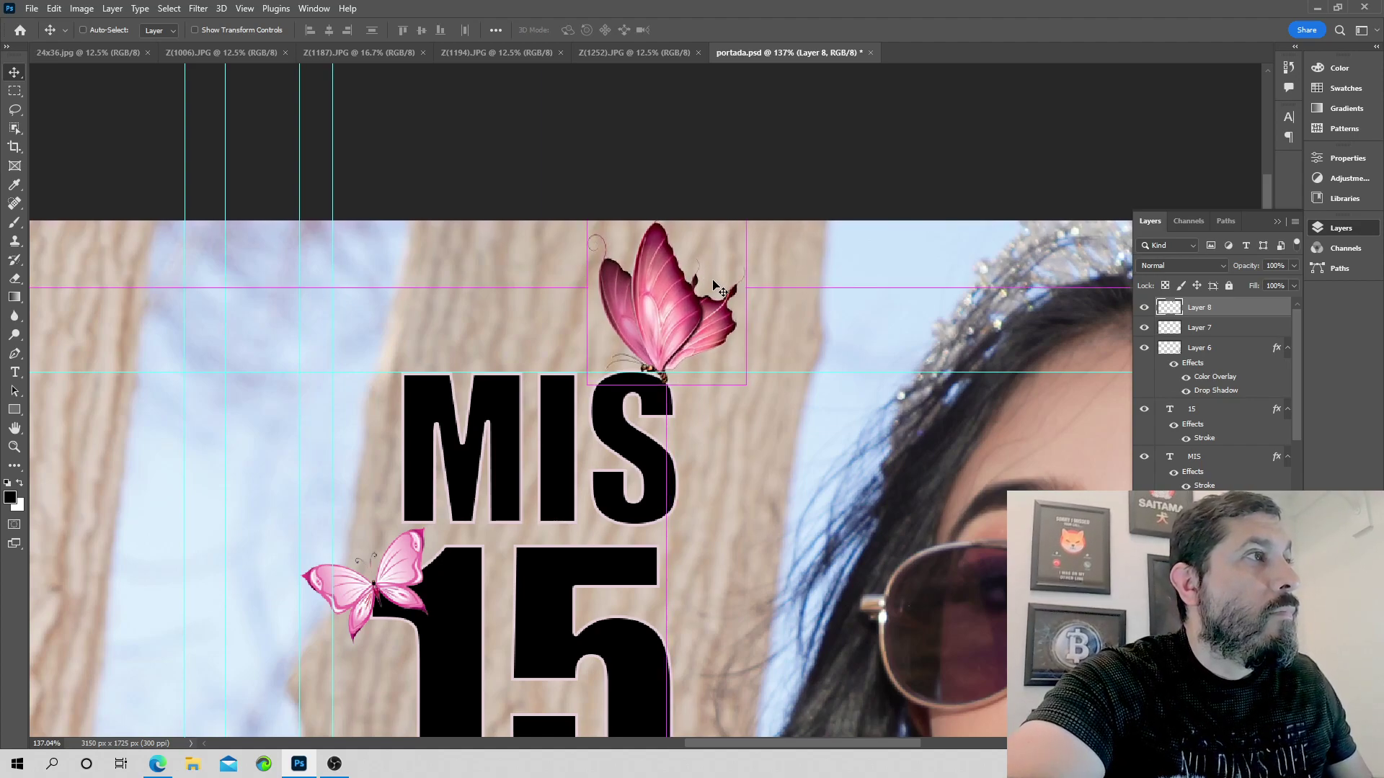
key(Left)
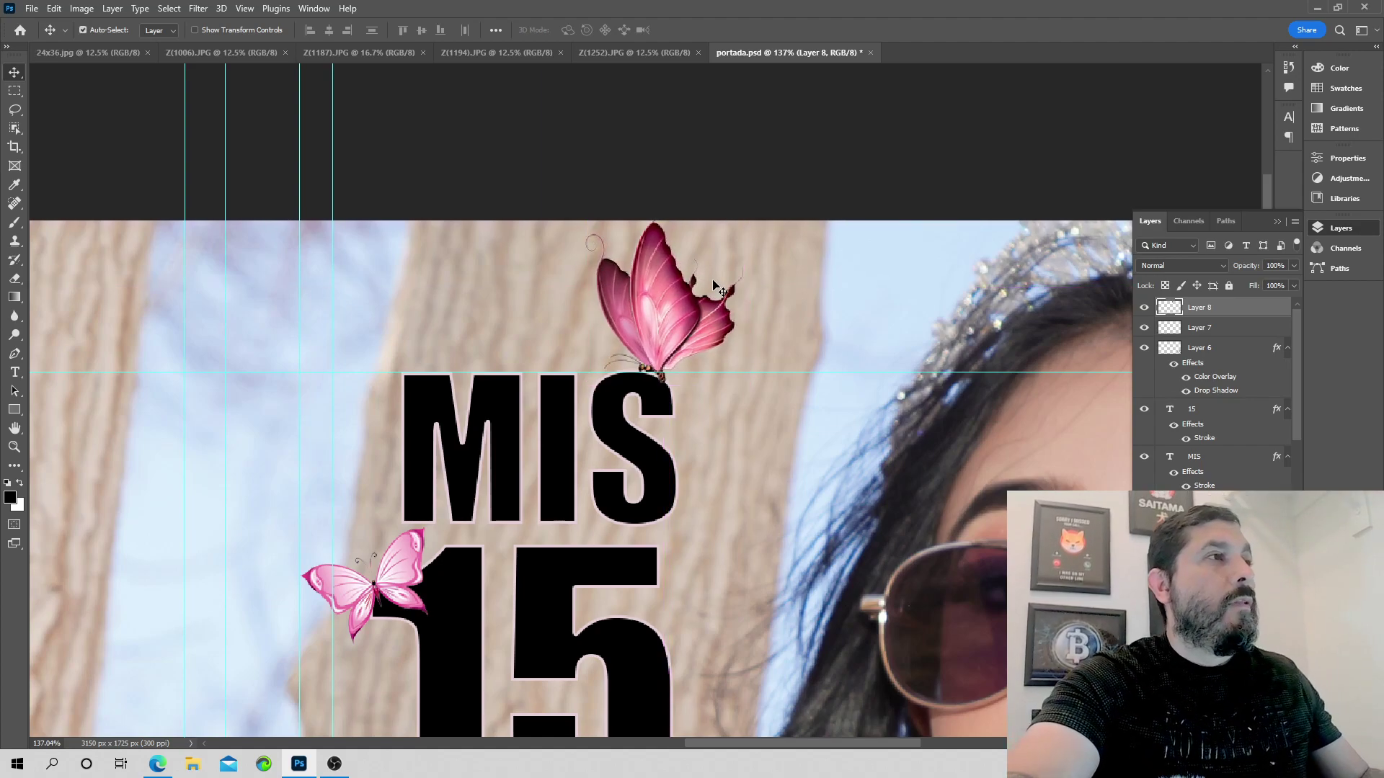
- Scale the dark pink butterfly to about 81%, keeping its feet on the S, and rotate it slightly counterclockwise
key(ctrl+t)
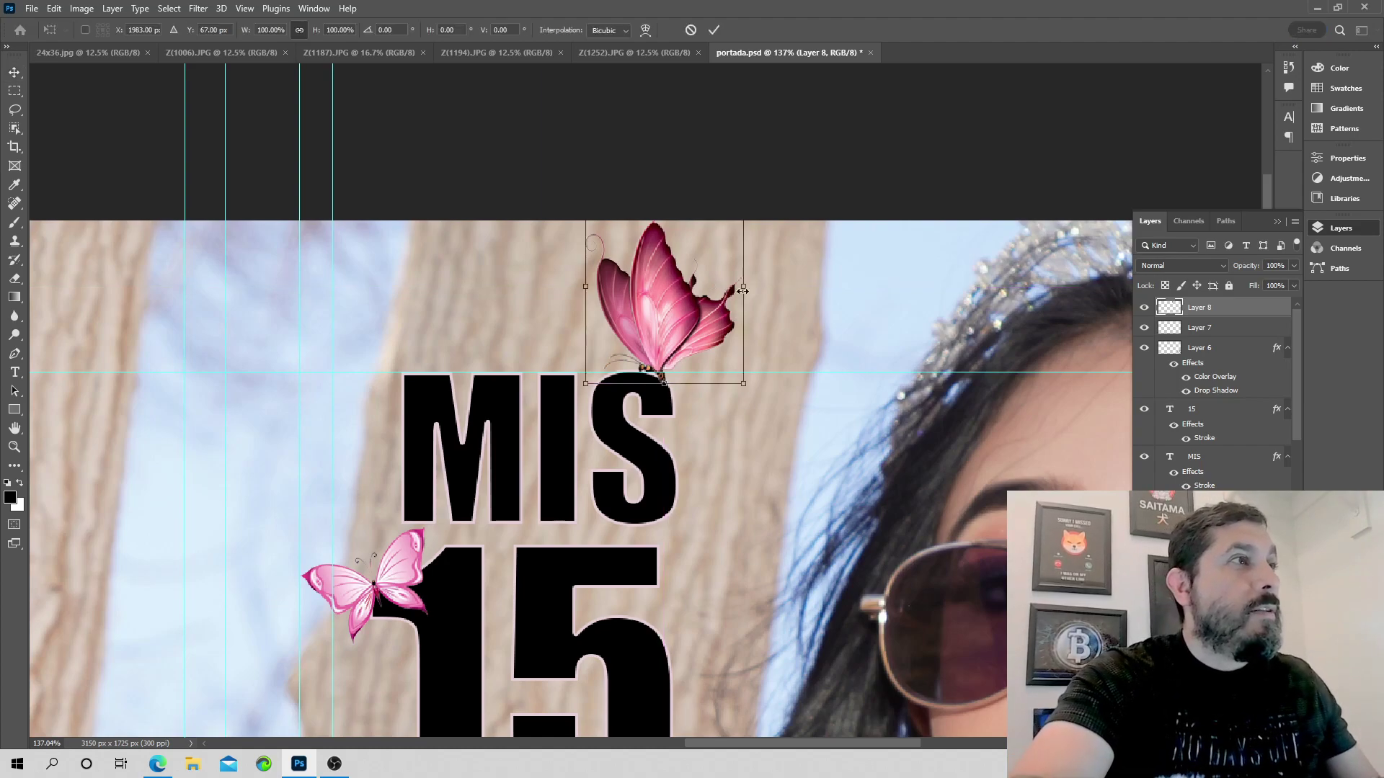
drag(740, 382, 668, 345)
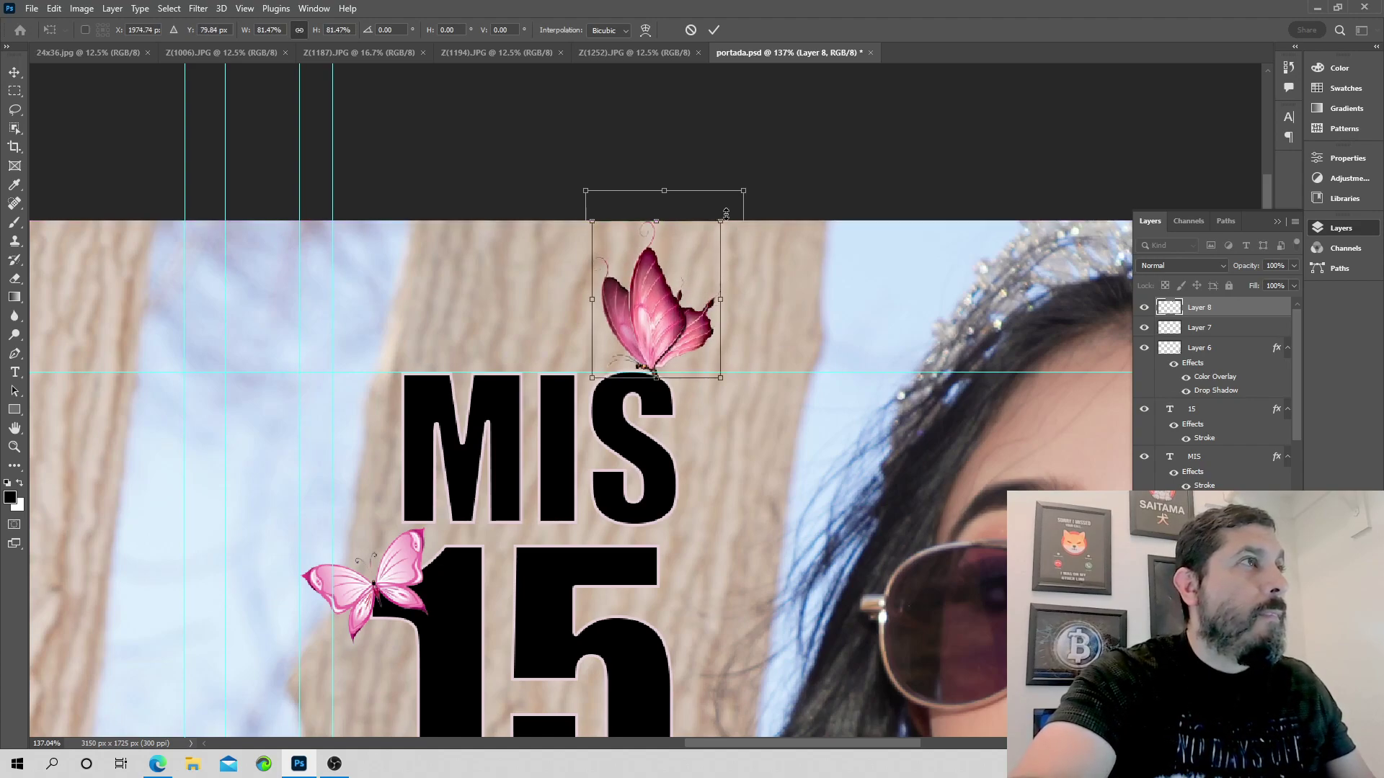
drag(726, 213, 725, 208)
key(Return)
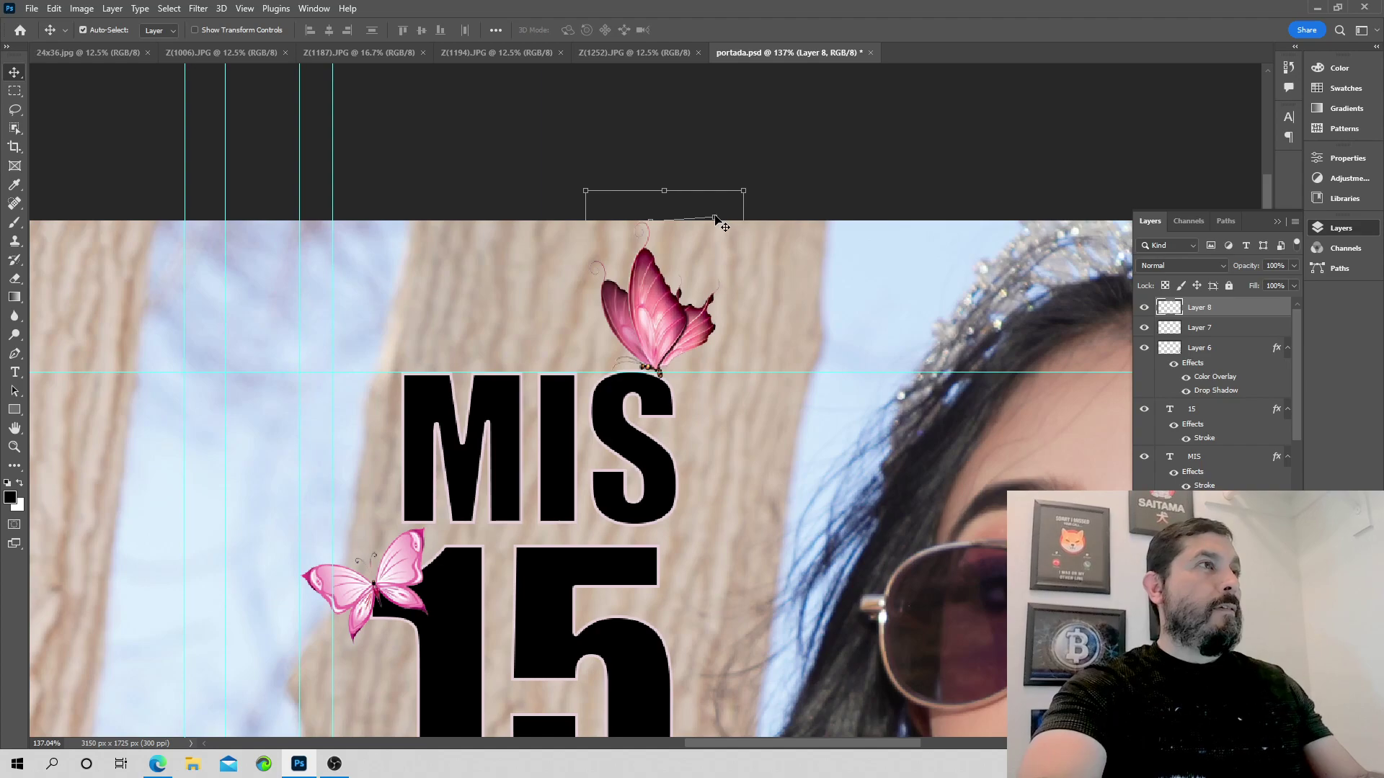
- Add the text 2-5-22 in 30 pt Impact above Layer 7 and place it in the lower-right corner of the cover, inside the guides
click(1182, 331)
scroll(609, 422, down, 3)
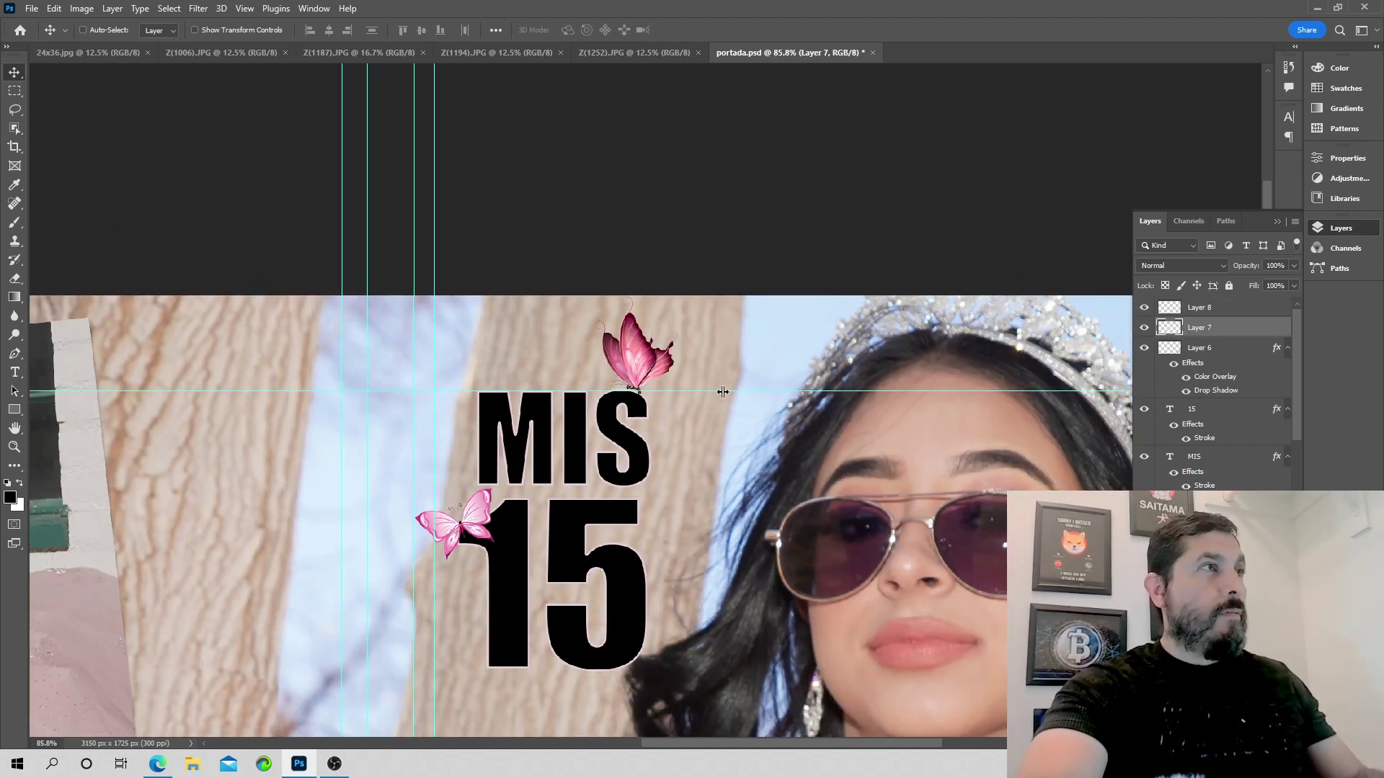
scroll(723, 391, down, 5)
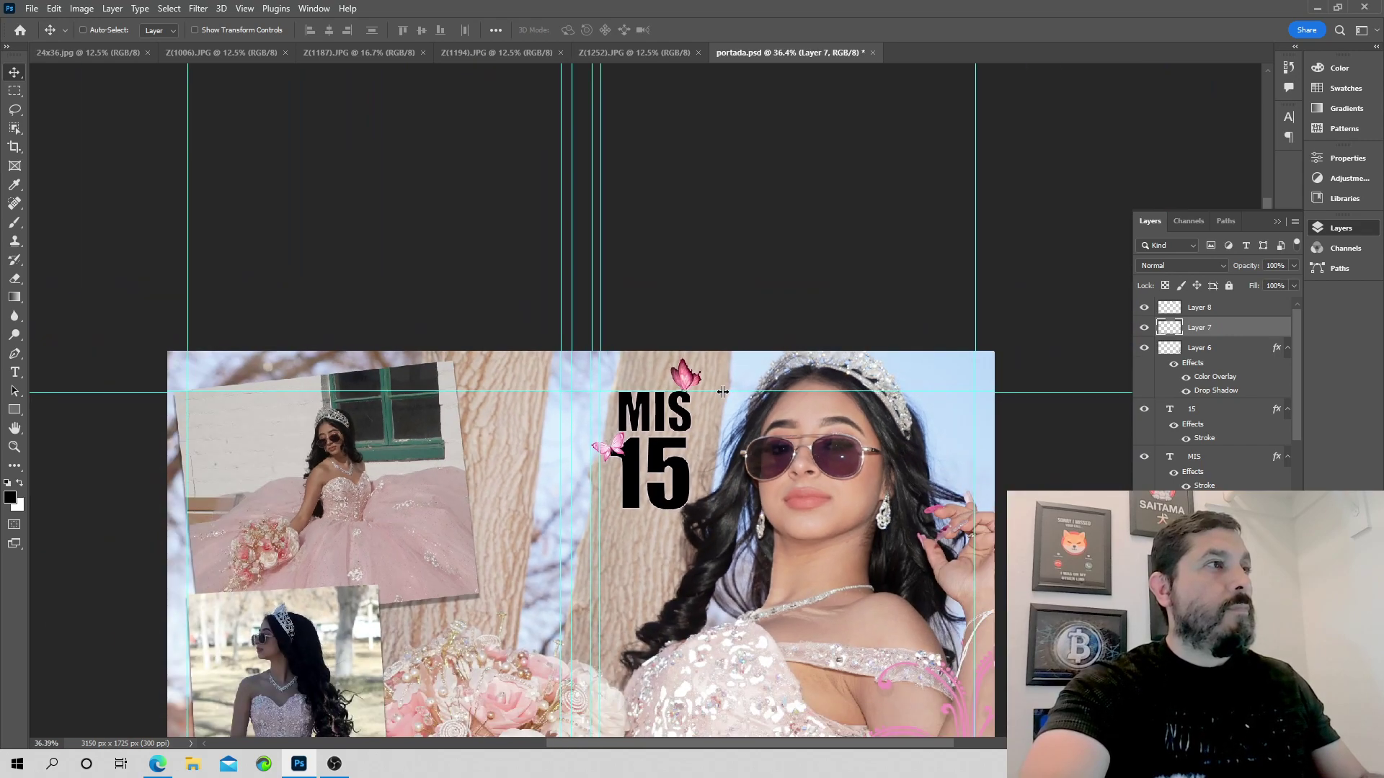
scroll(723, 391, down, 3)
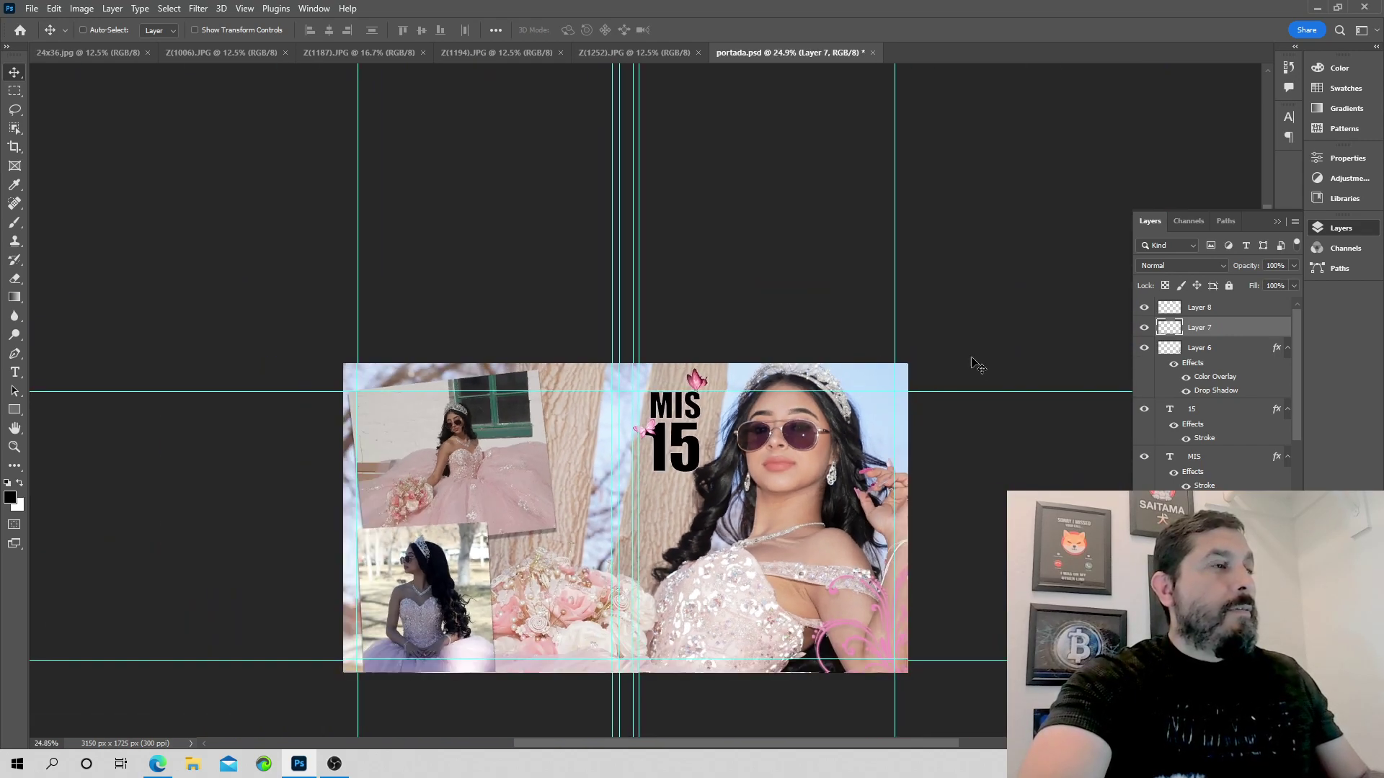
key(ctrl)
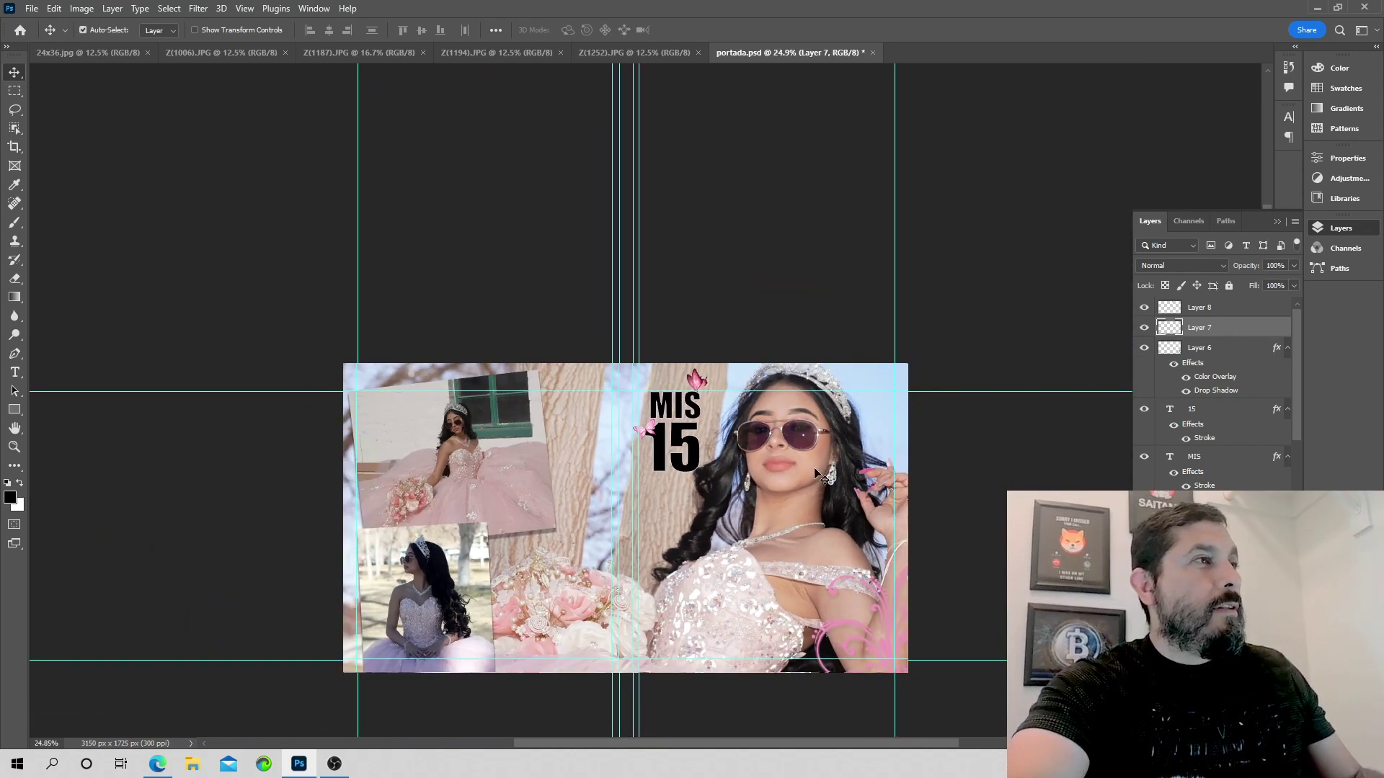
scroll(865, 469, down, 2)
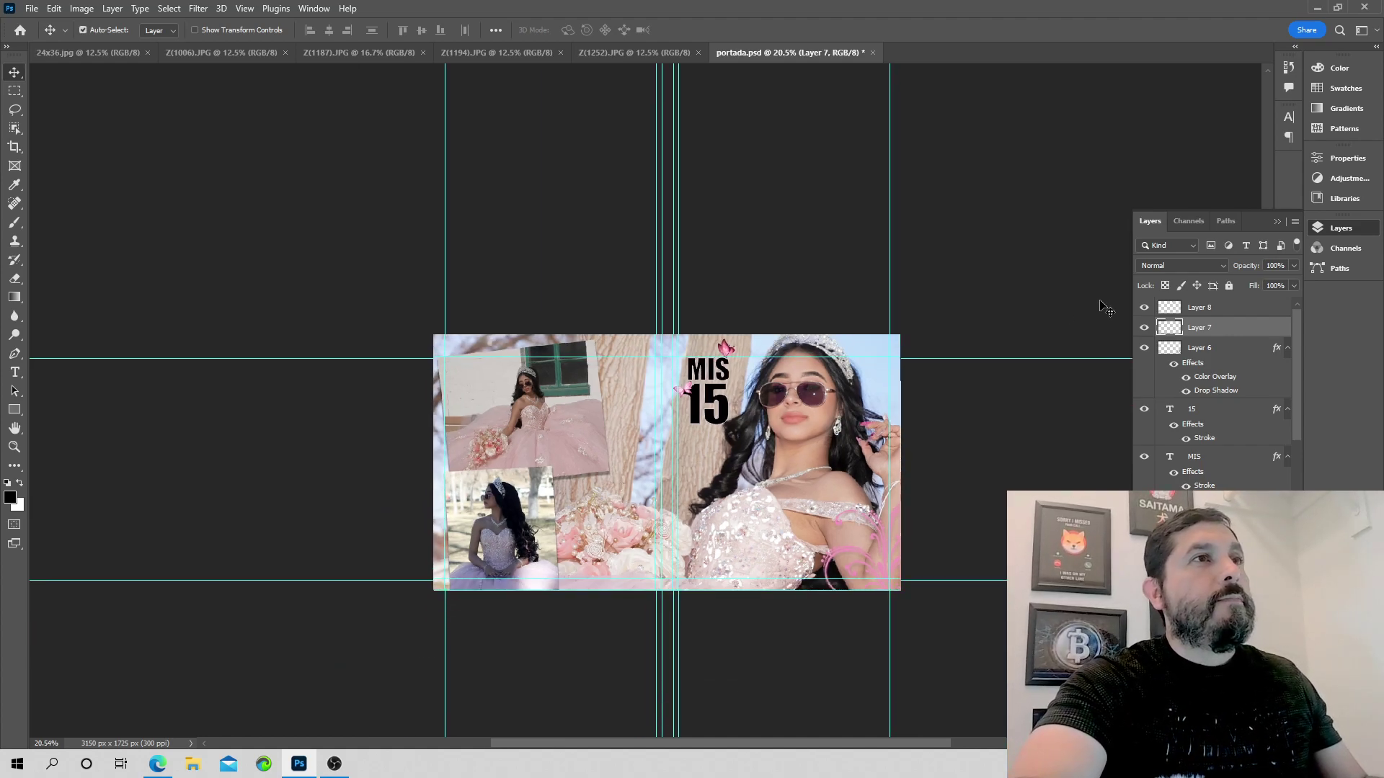
scroll(1103, 310, down, 3)
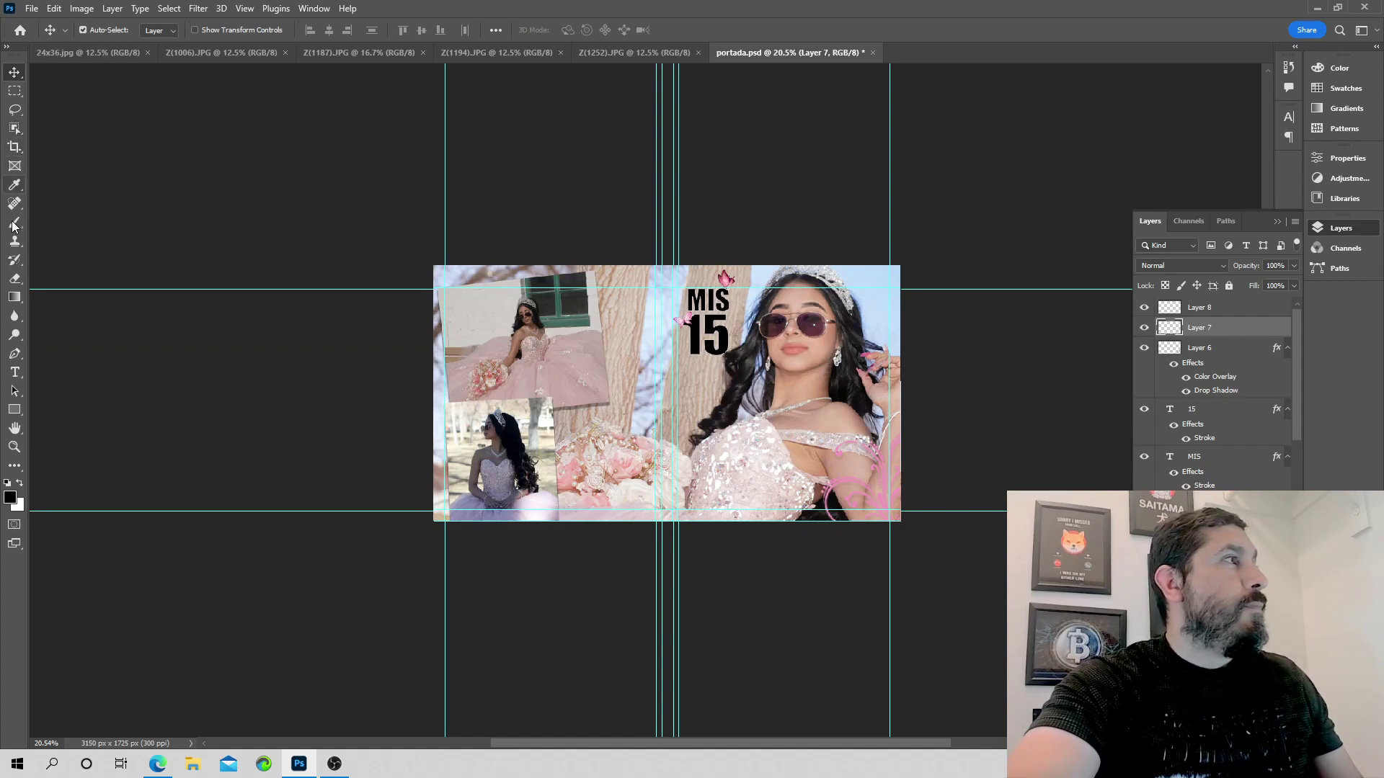
click(15, 373)
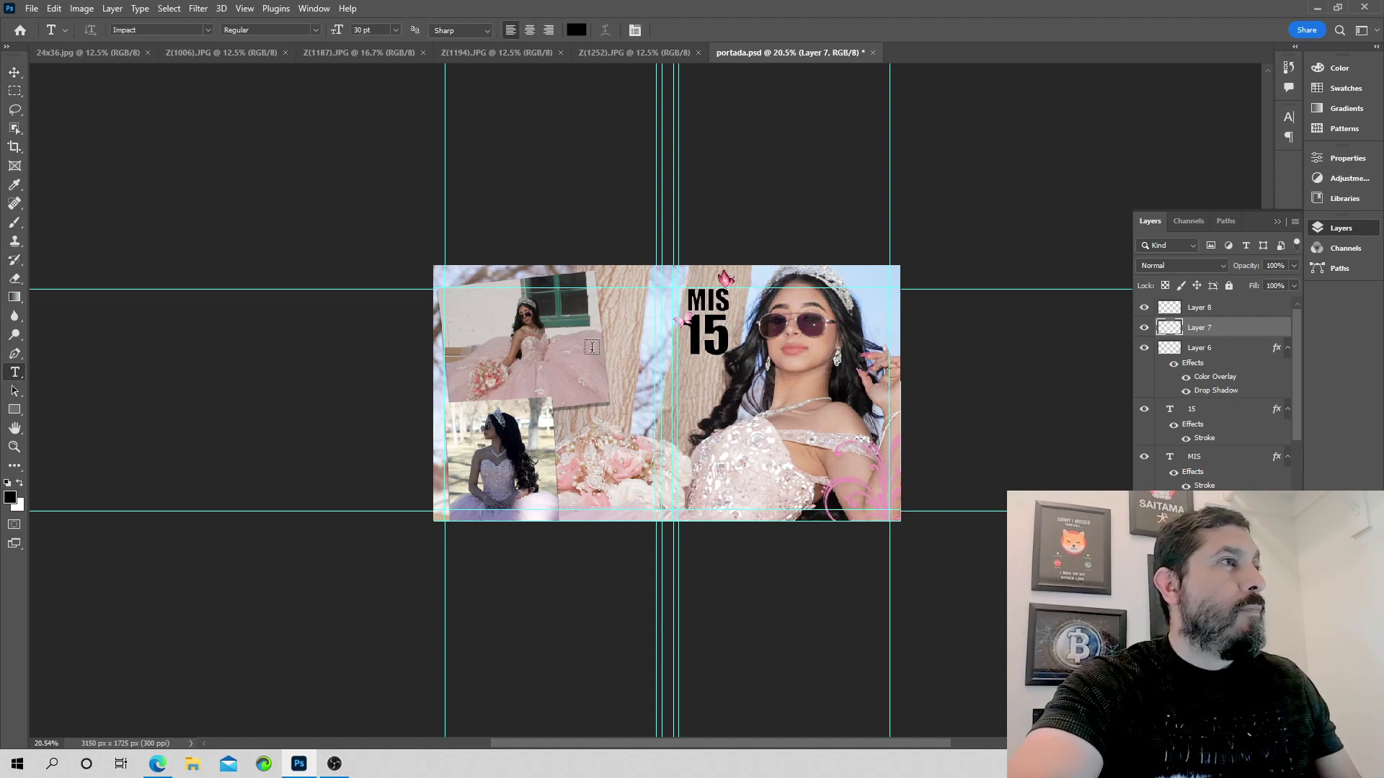
drag(609, 366, 752, 396)
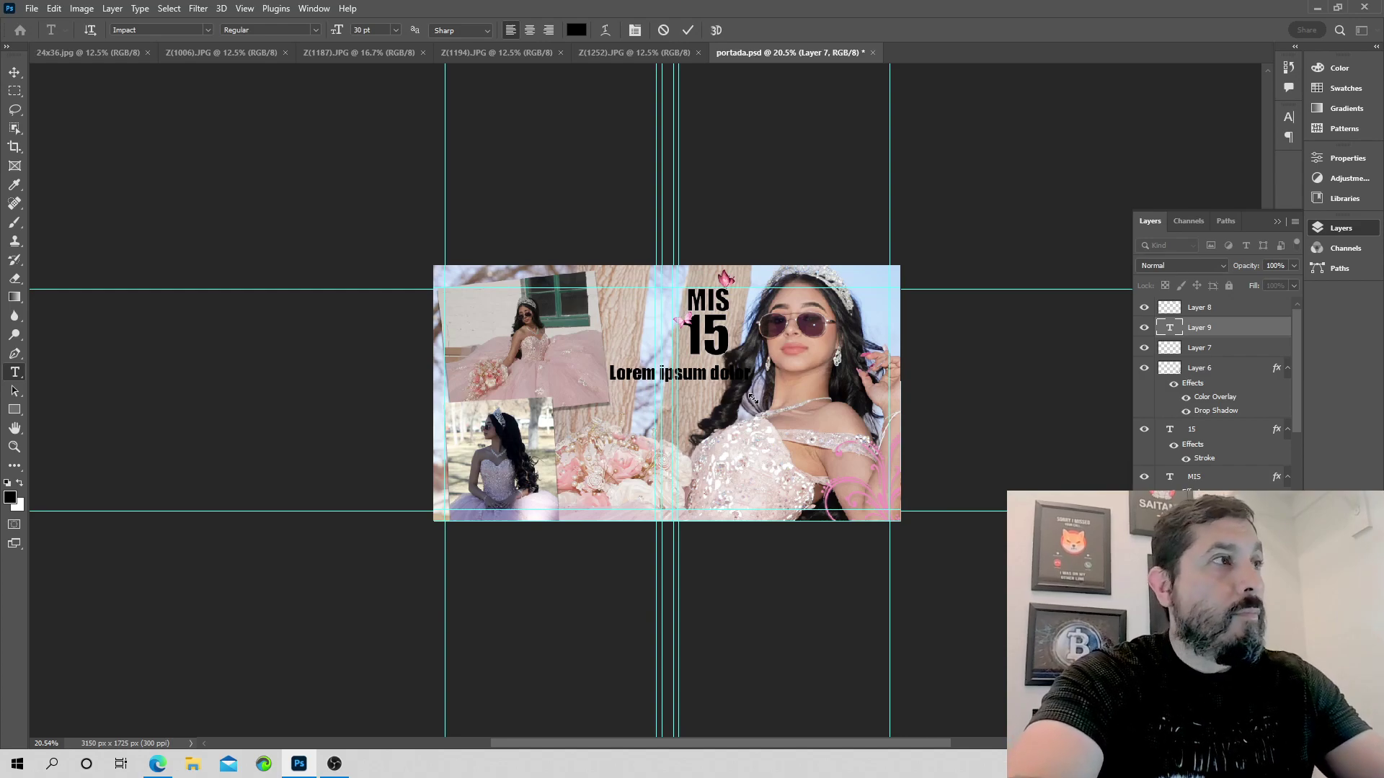
text(2)
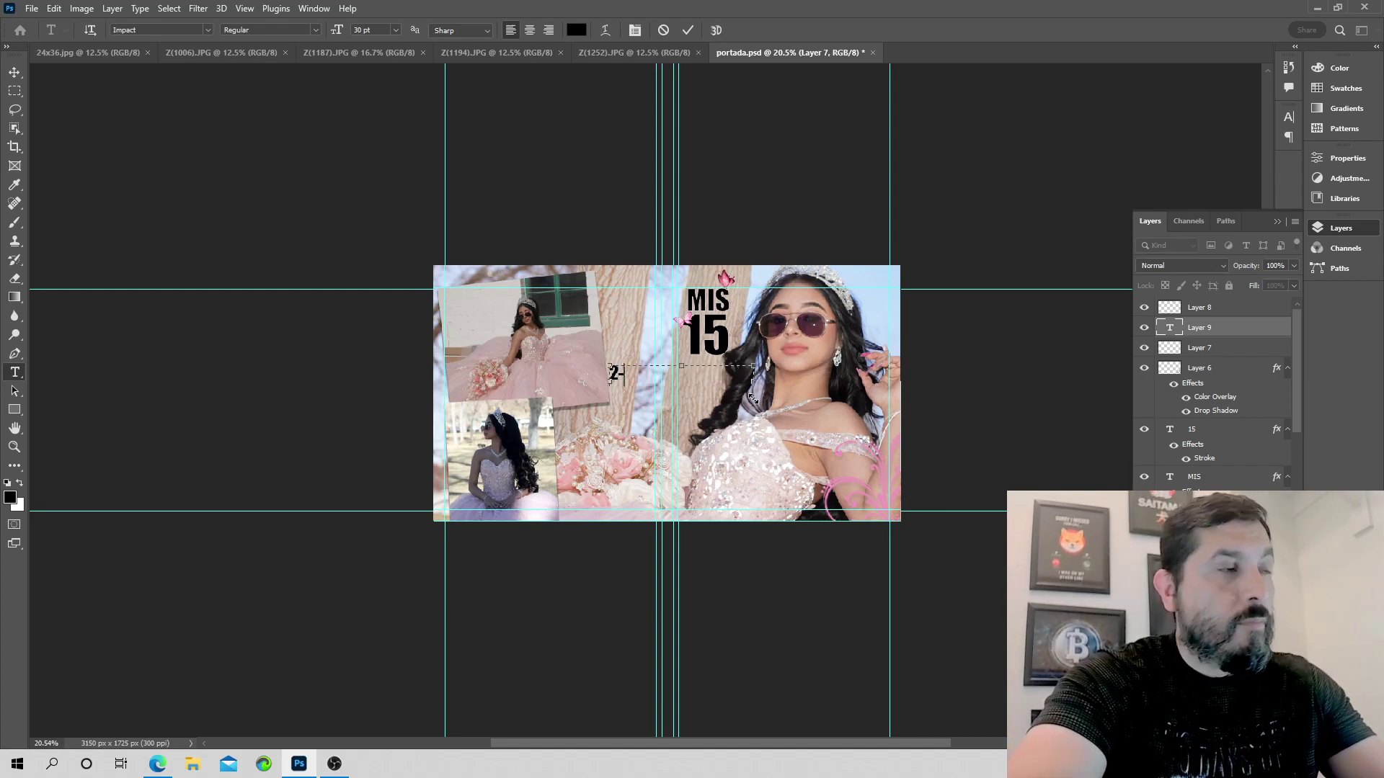
text(-5-22)
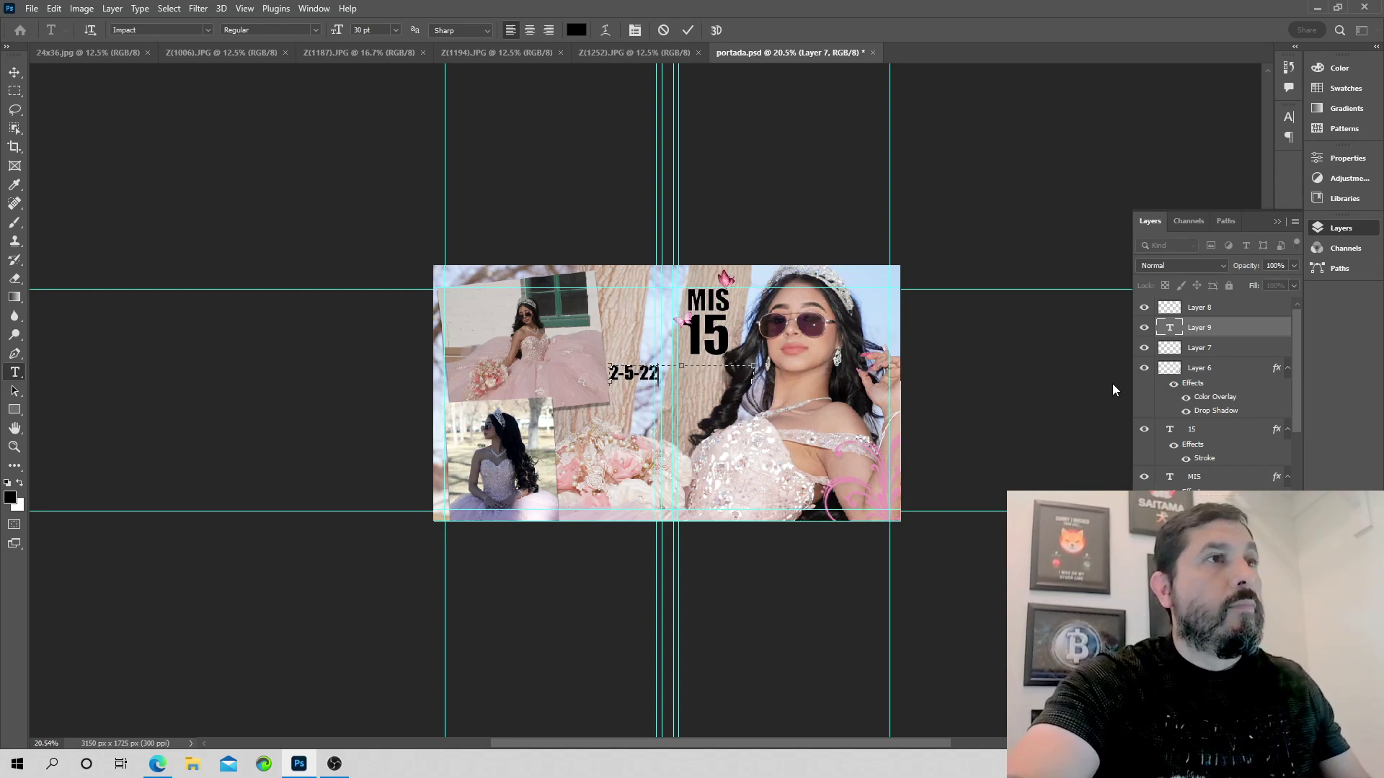
key(ctrl+Return)
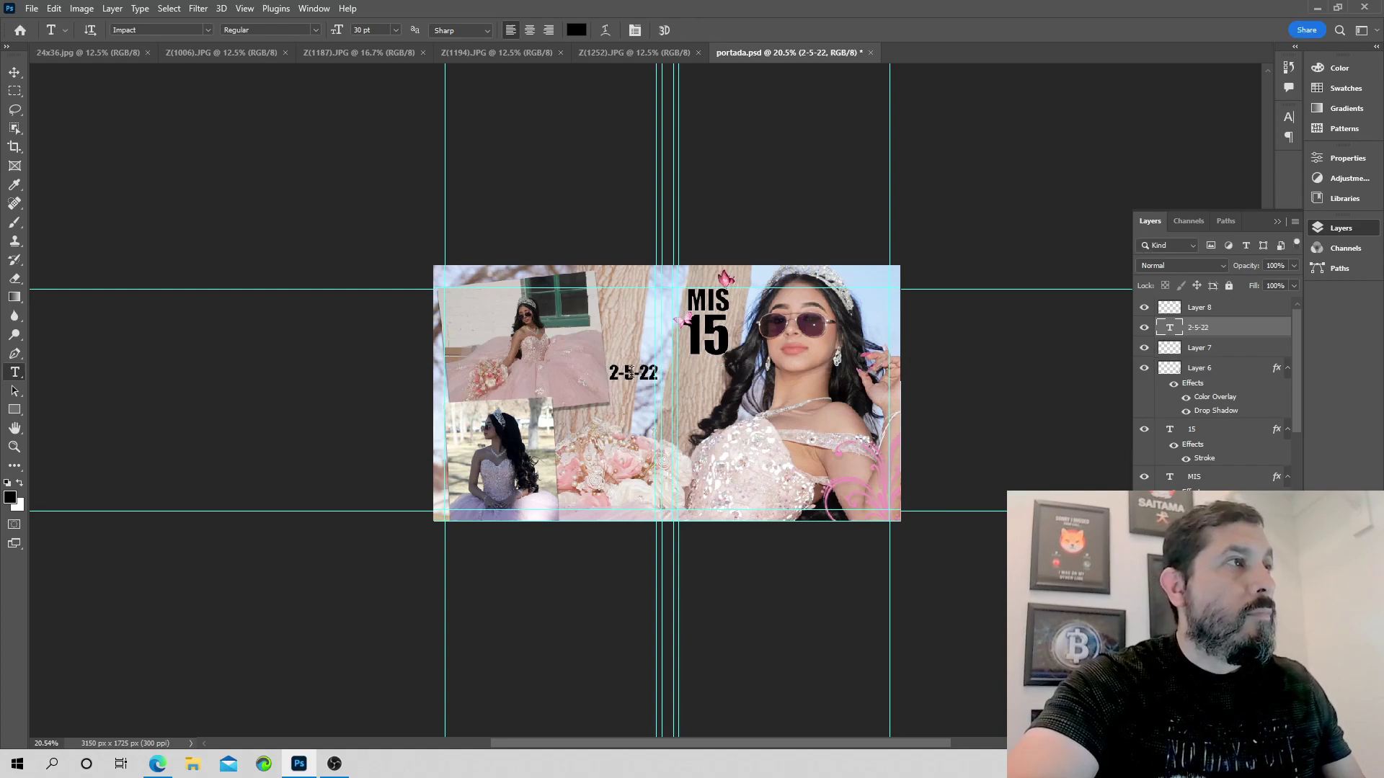
drag(634, 386, 867, 510)
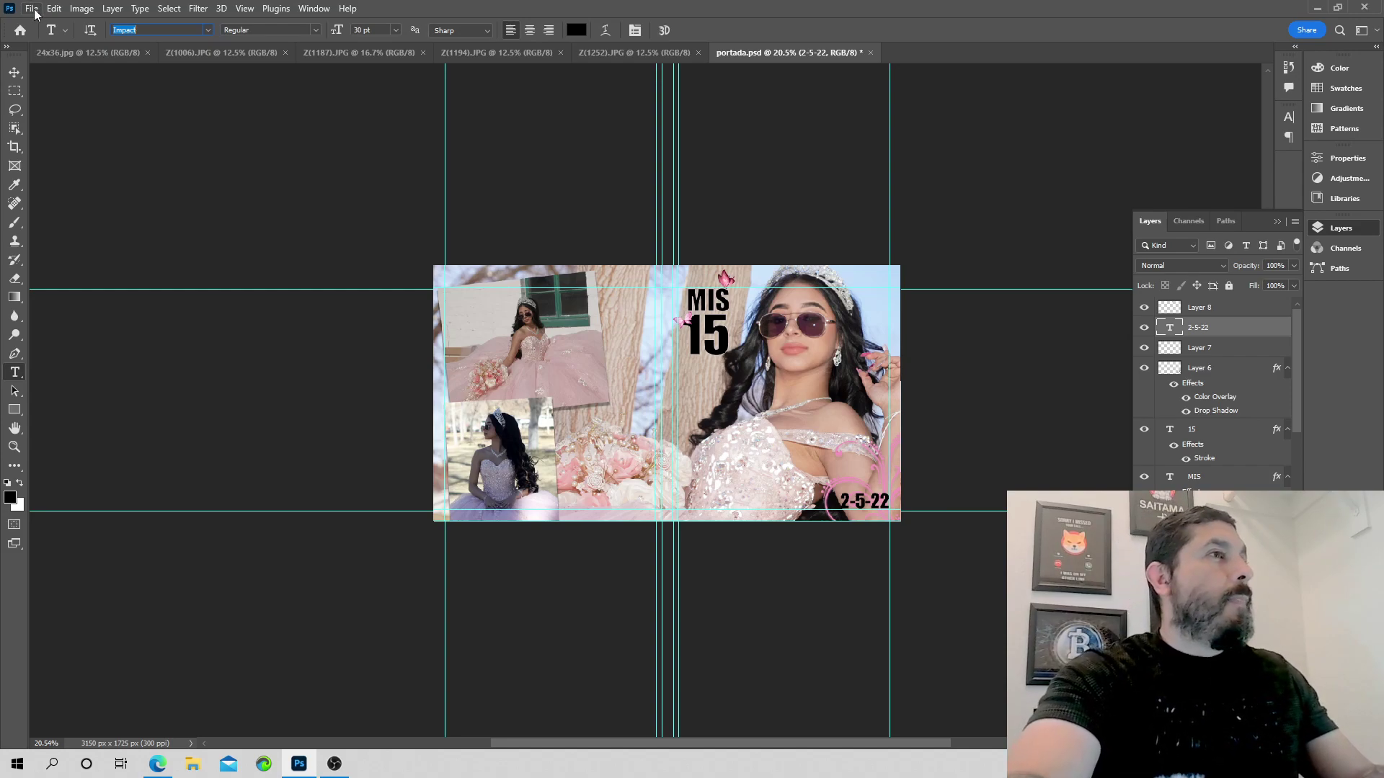
- Select the large portrait layer, Layer 1, and open the Camera Raw Filter for it
click(198, 9)
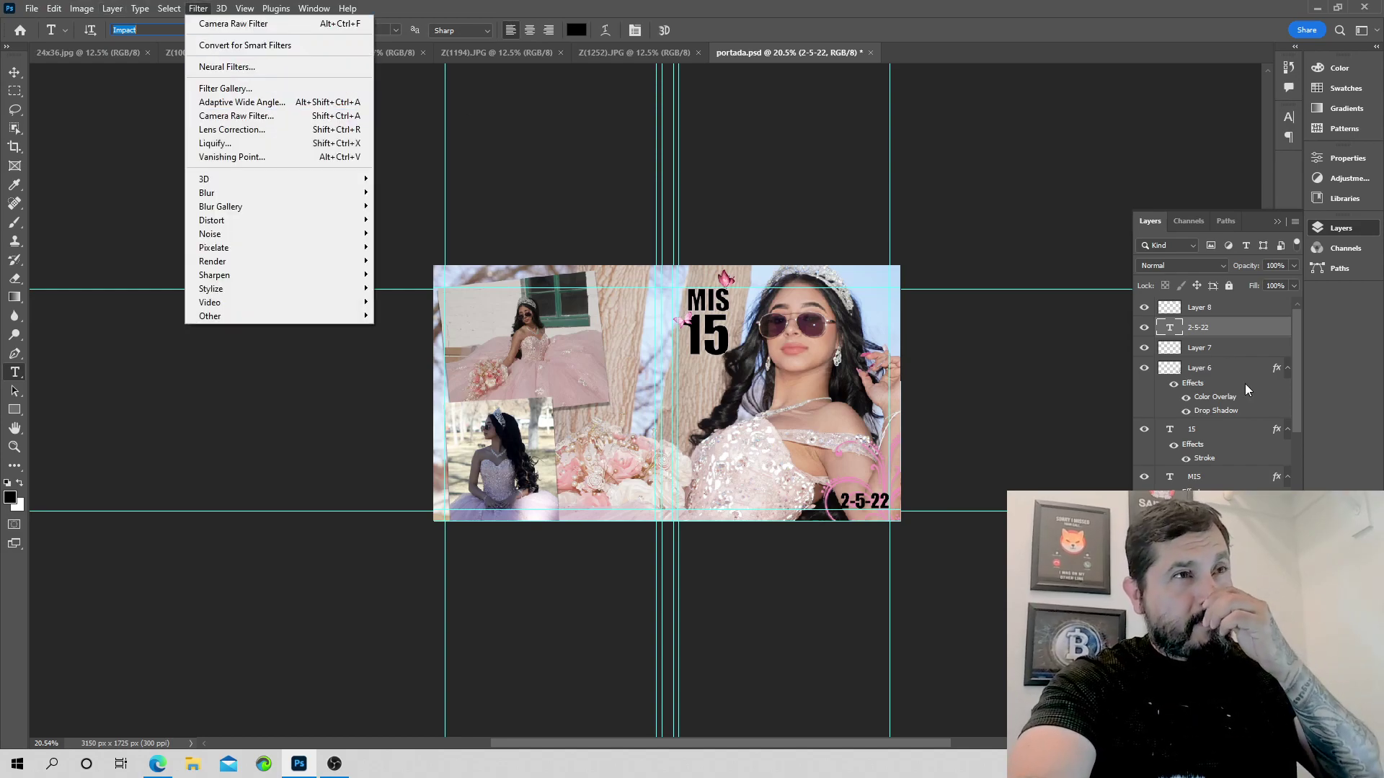
click(1296, 373)
scroll(1305, 430, down, 3)
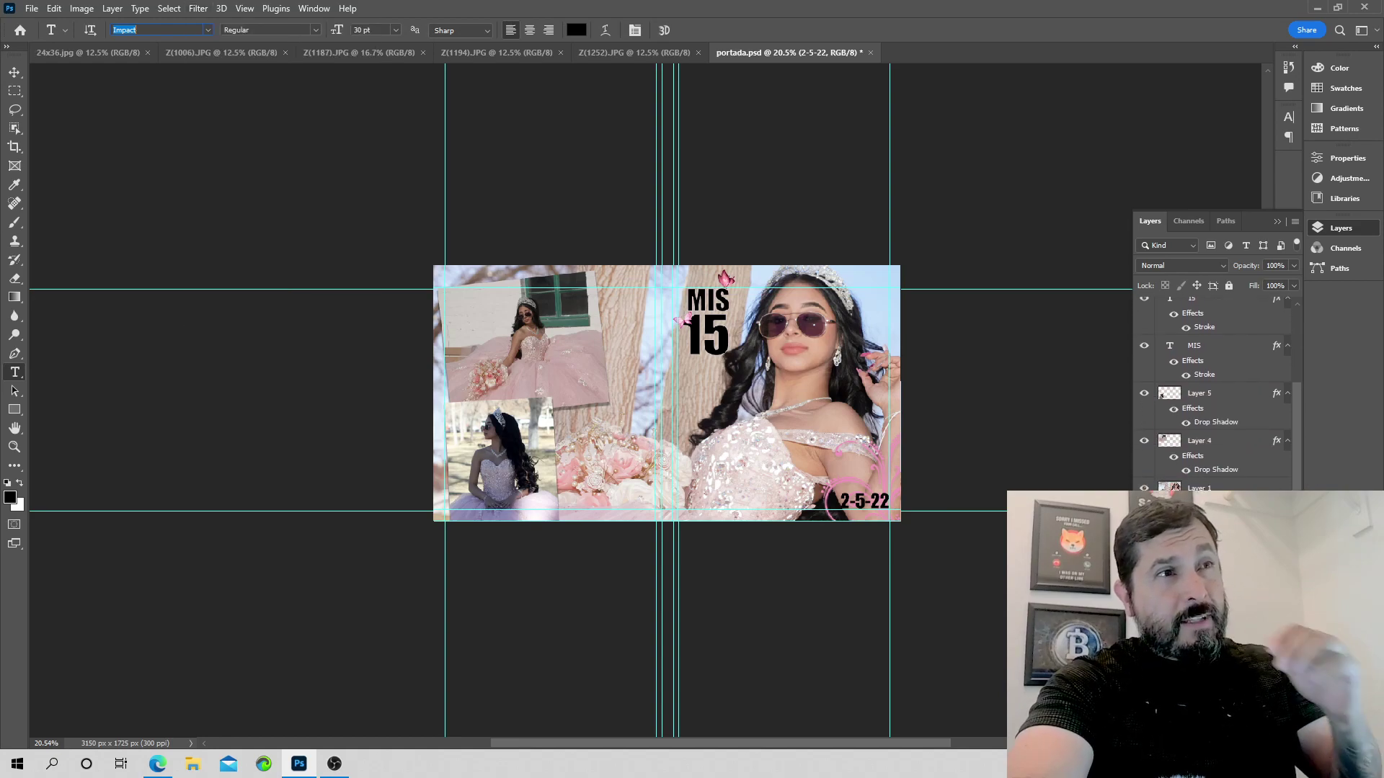
click(1262, 489)
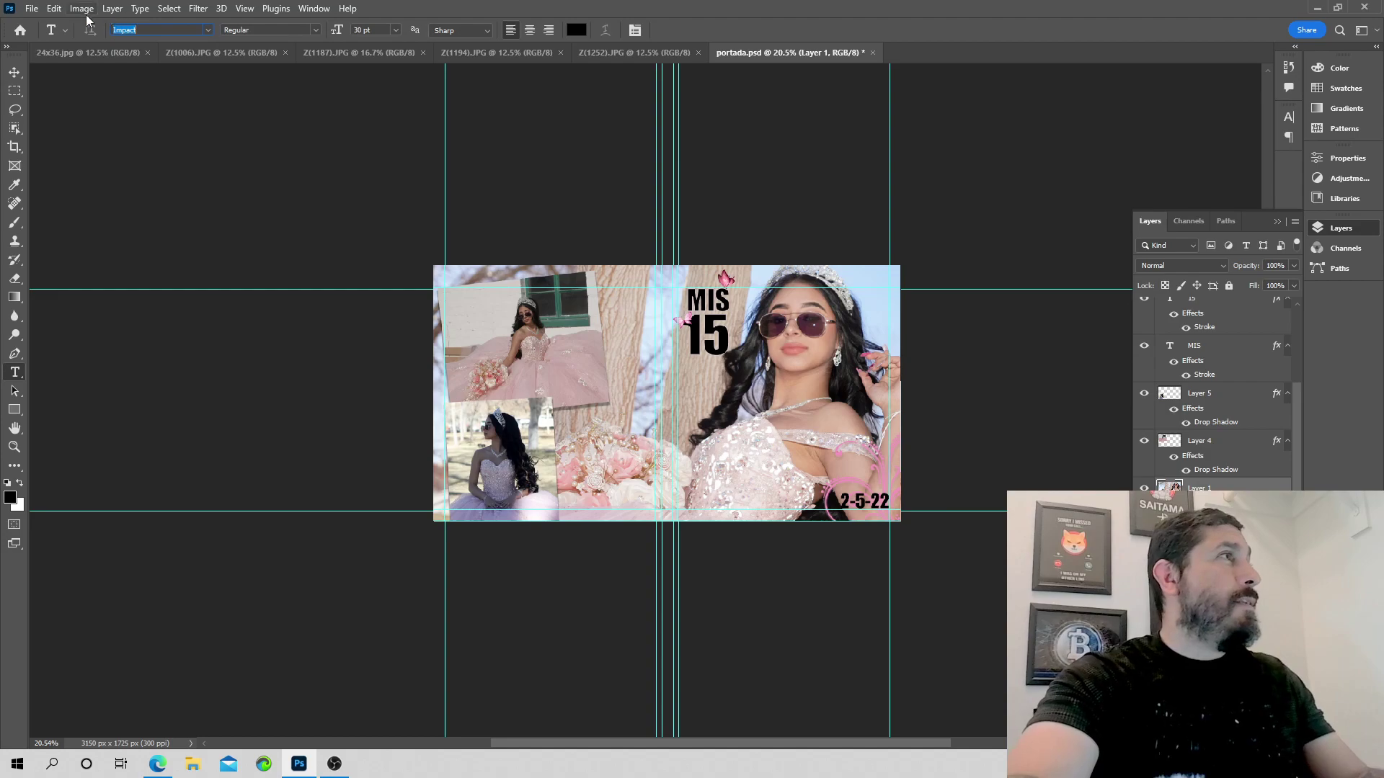
click(32, 9)
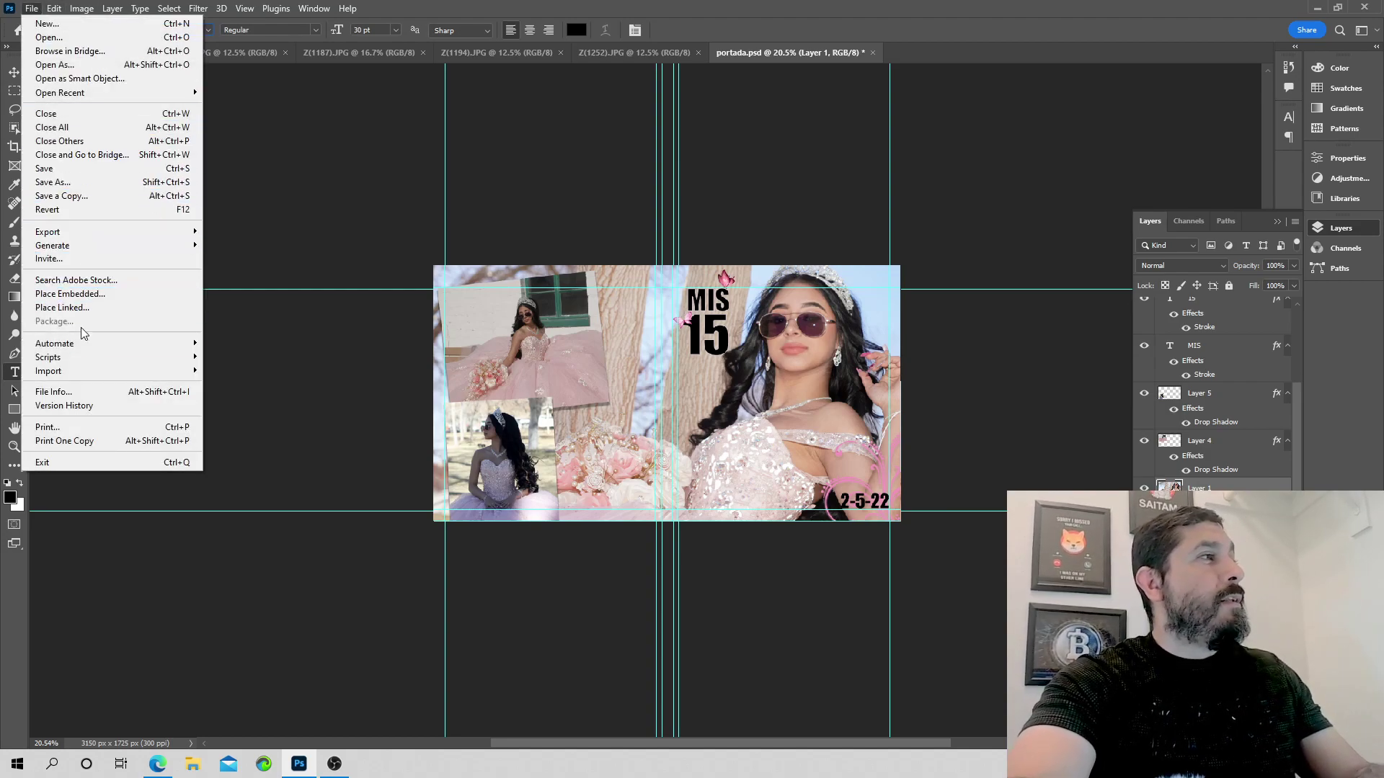
click(198, 9)
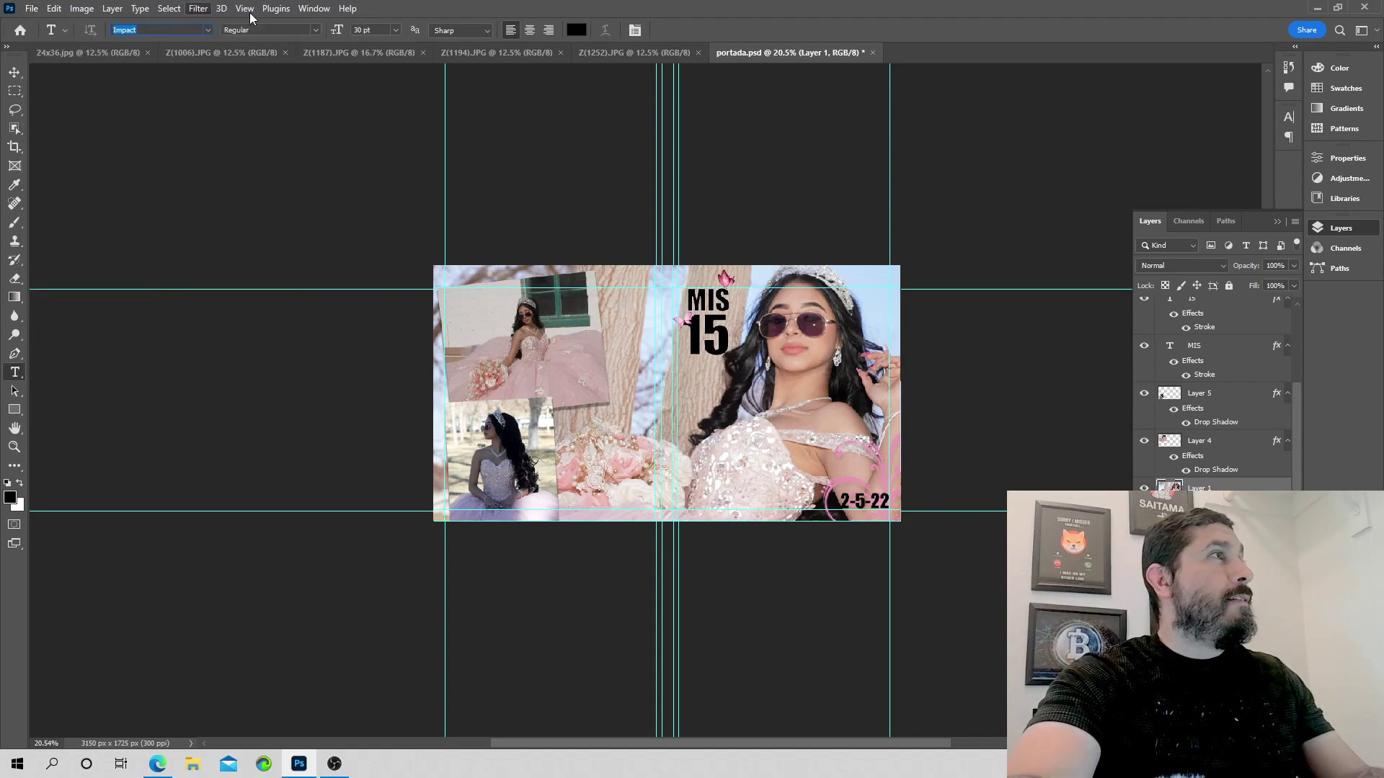
click(200, 10)
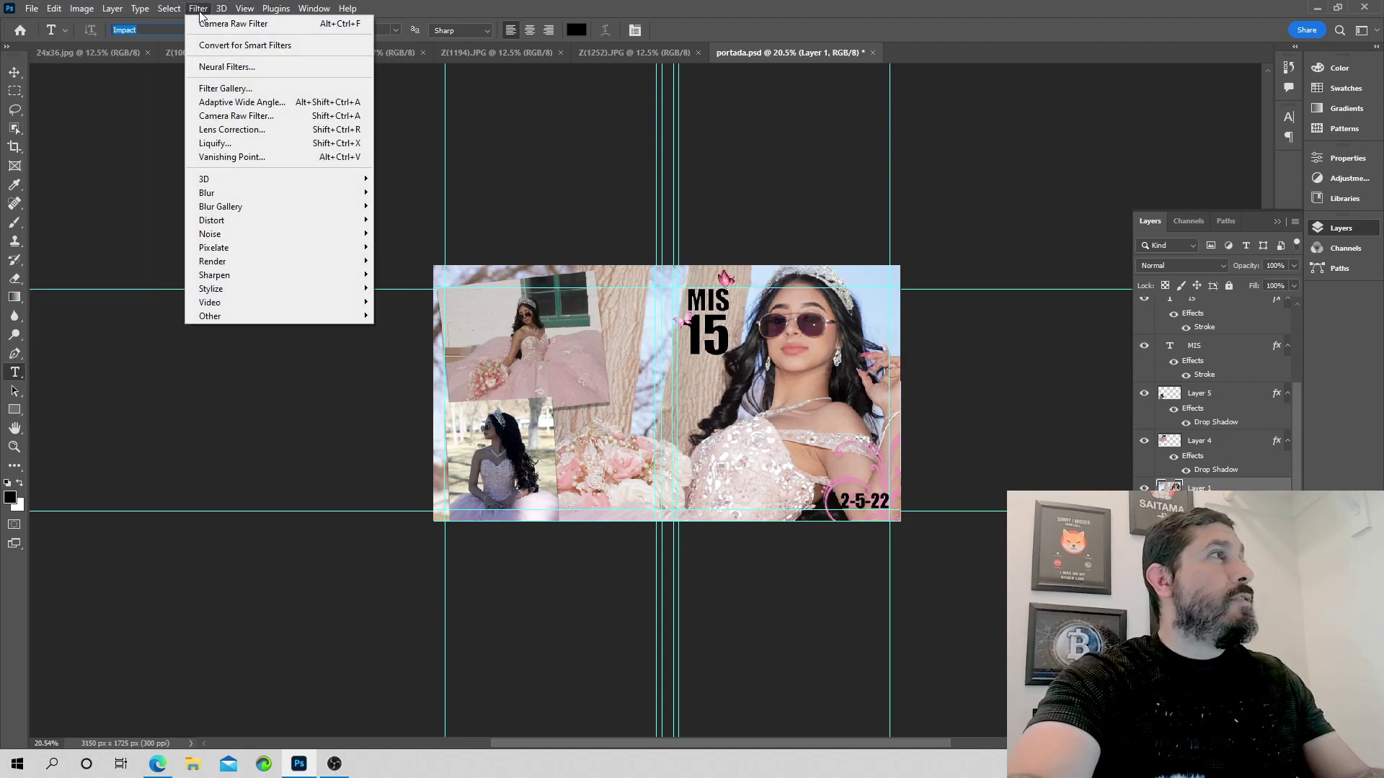
click(218, 116)
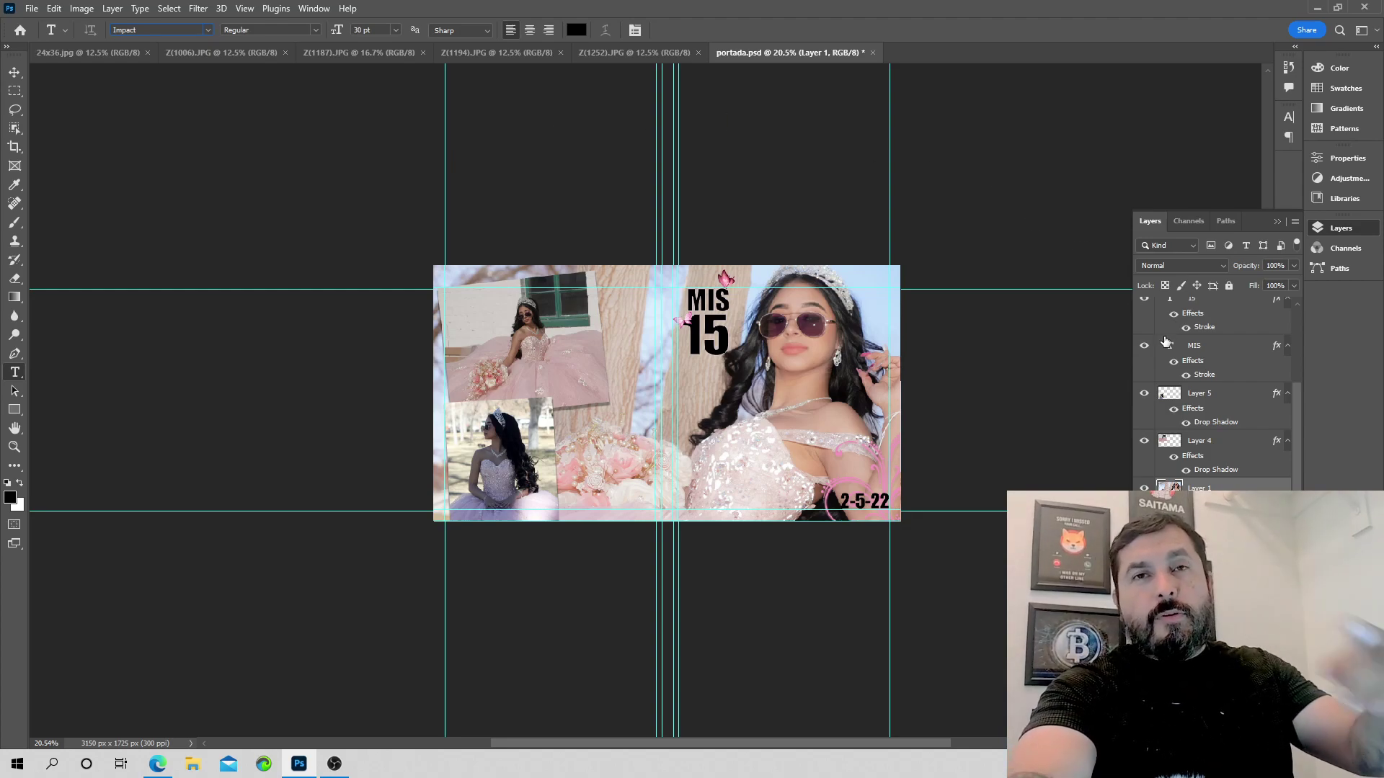
- Start saving the cover on the computer and switch from Save As to saving a copy
click(34, 12)
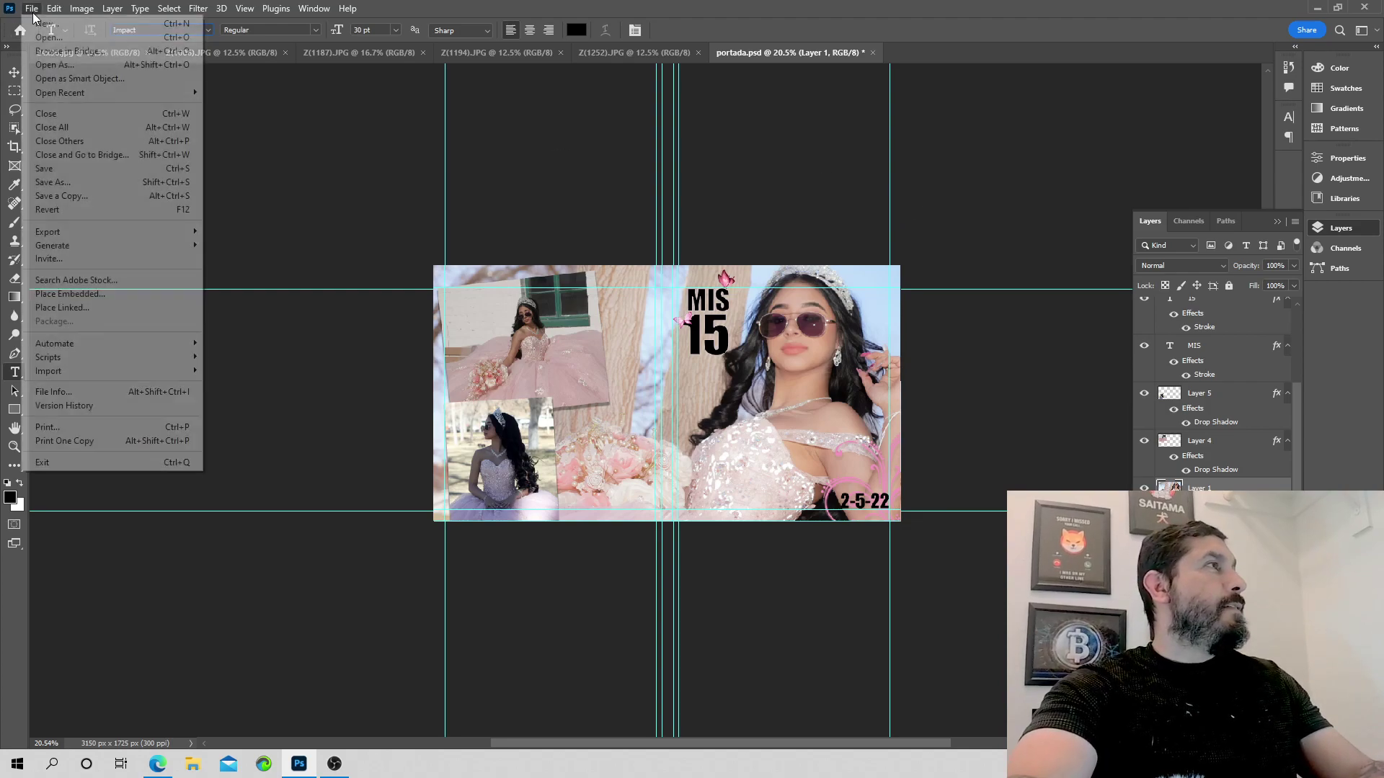
click(72, 184)
click(761, 508)
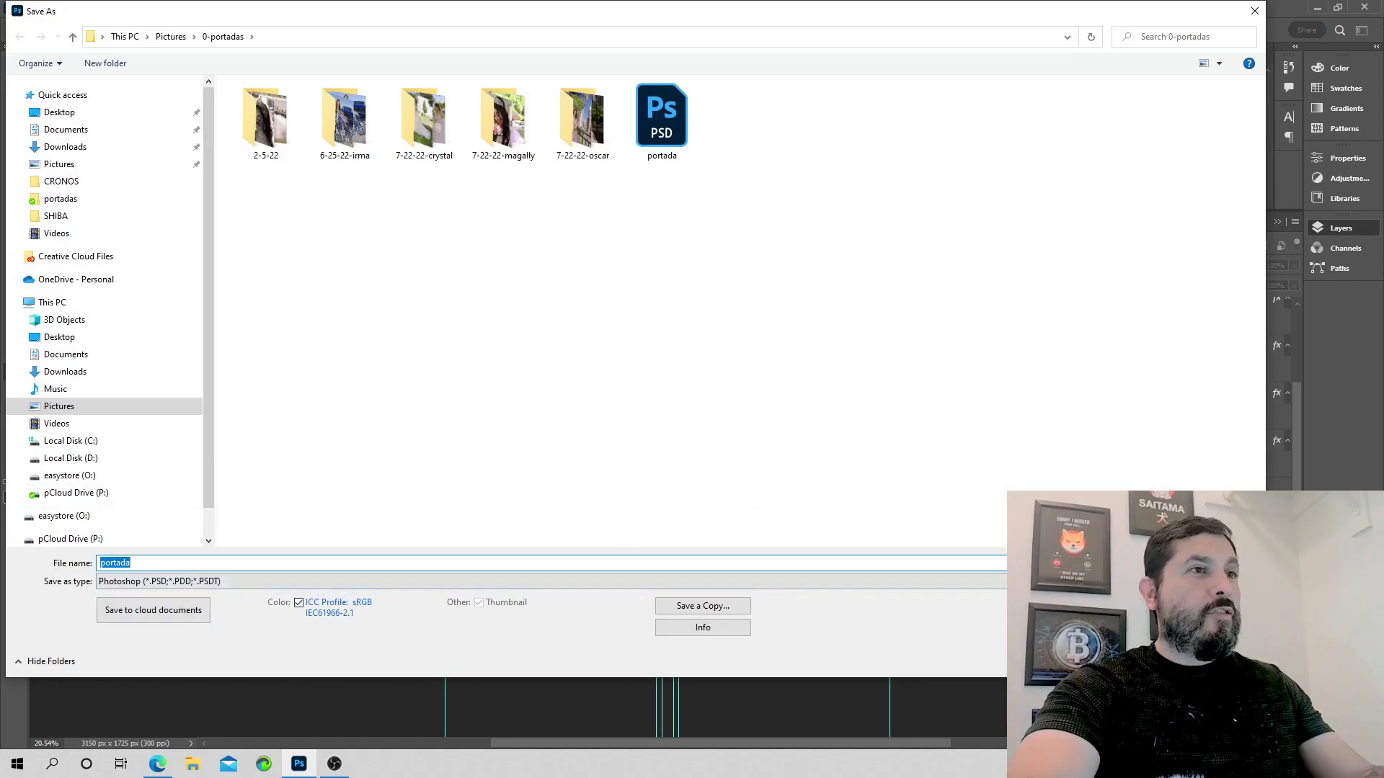
key(Tab)
key(F4)
key(Escape)
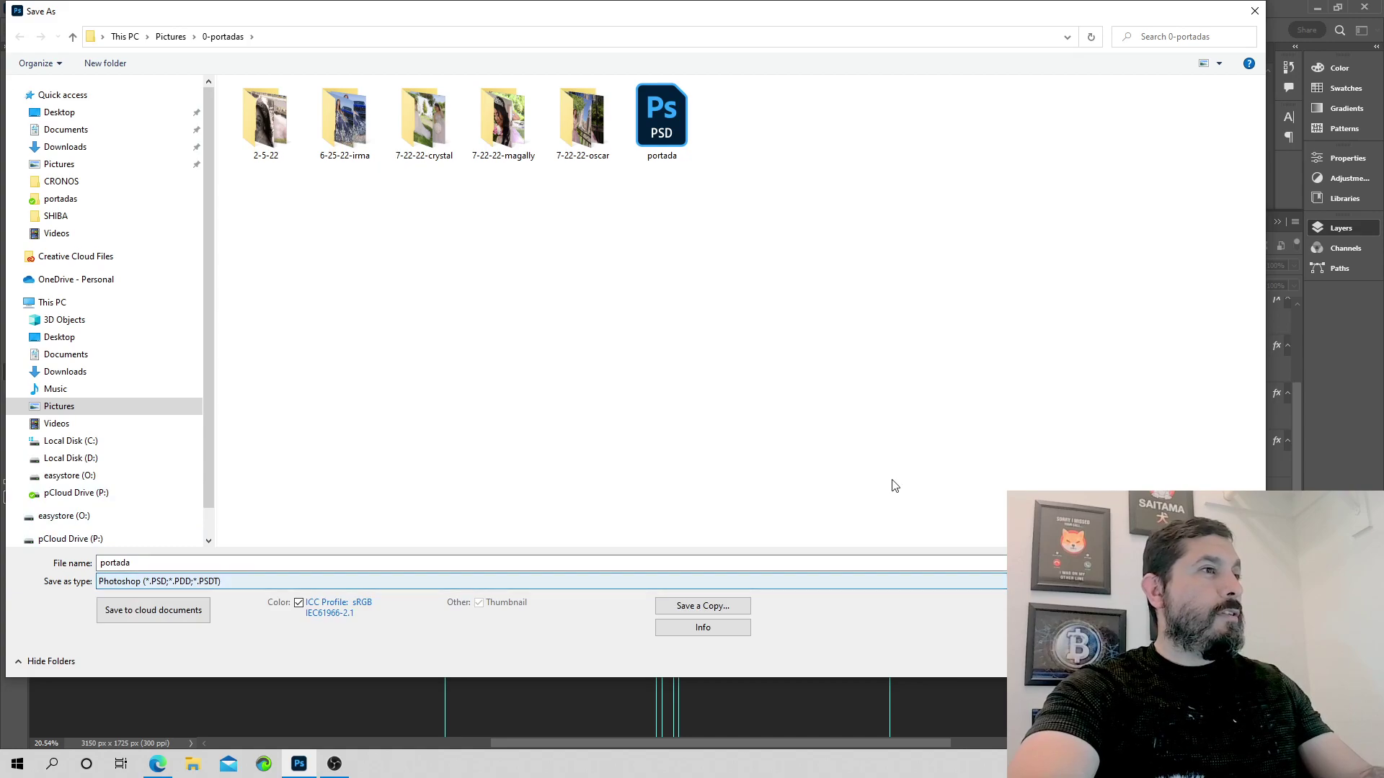
click(710, 606)
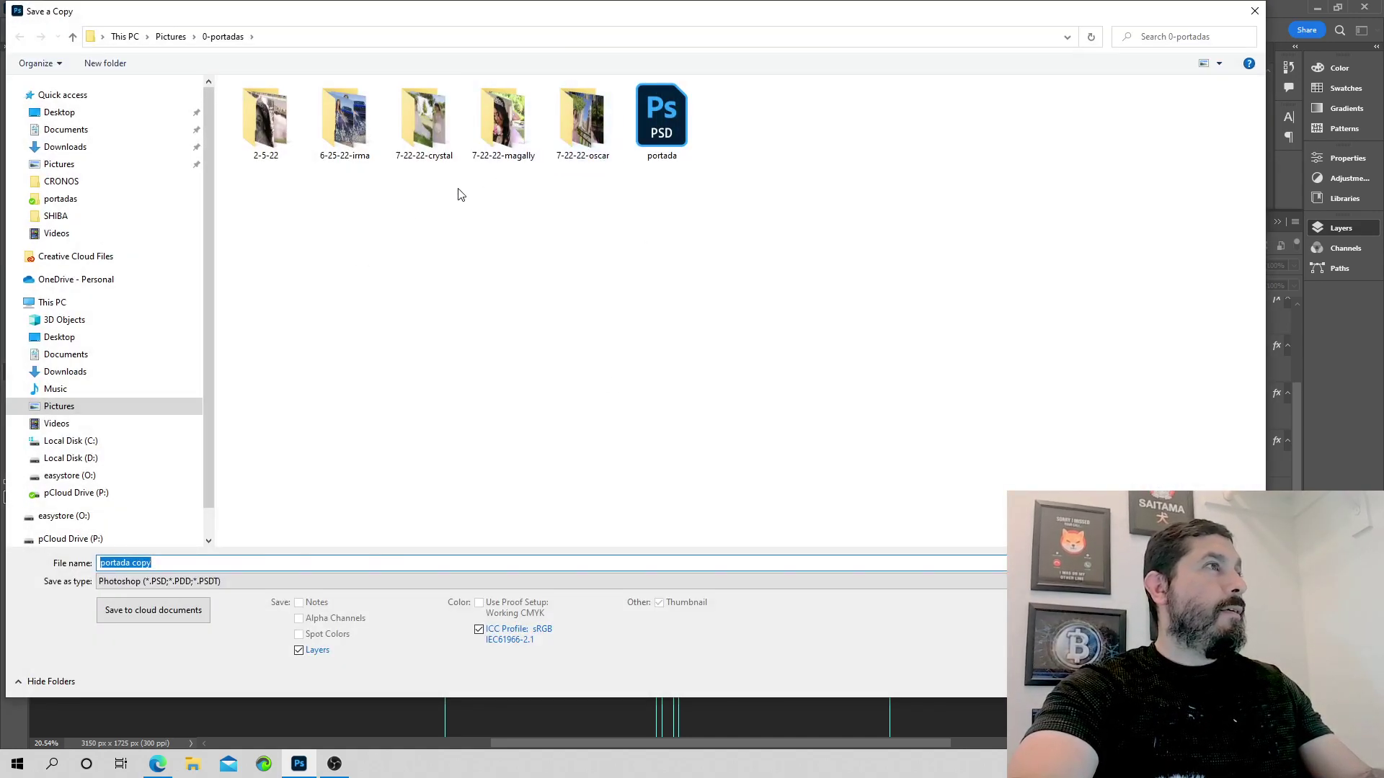
- Save the copy as the JPEG "portada copy" in the portadas folder on pCloud Drive (P:), at quality 12 Maximum with Baseline ("Standard") format
click(110, 493)
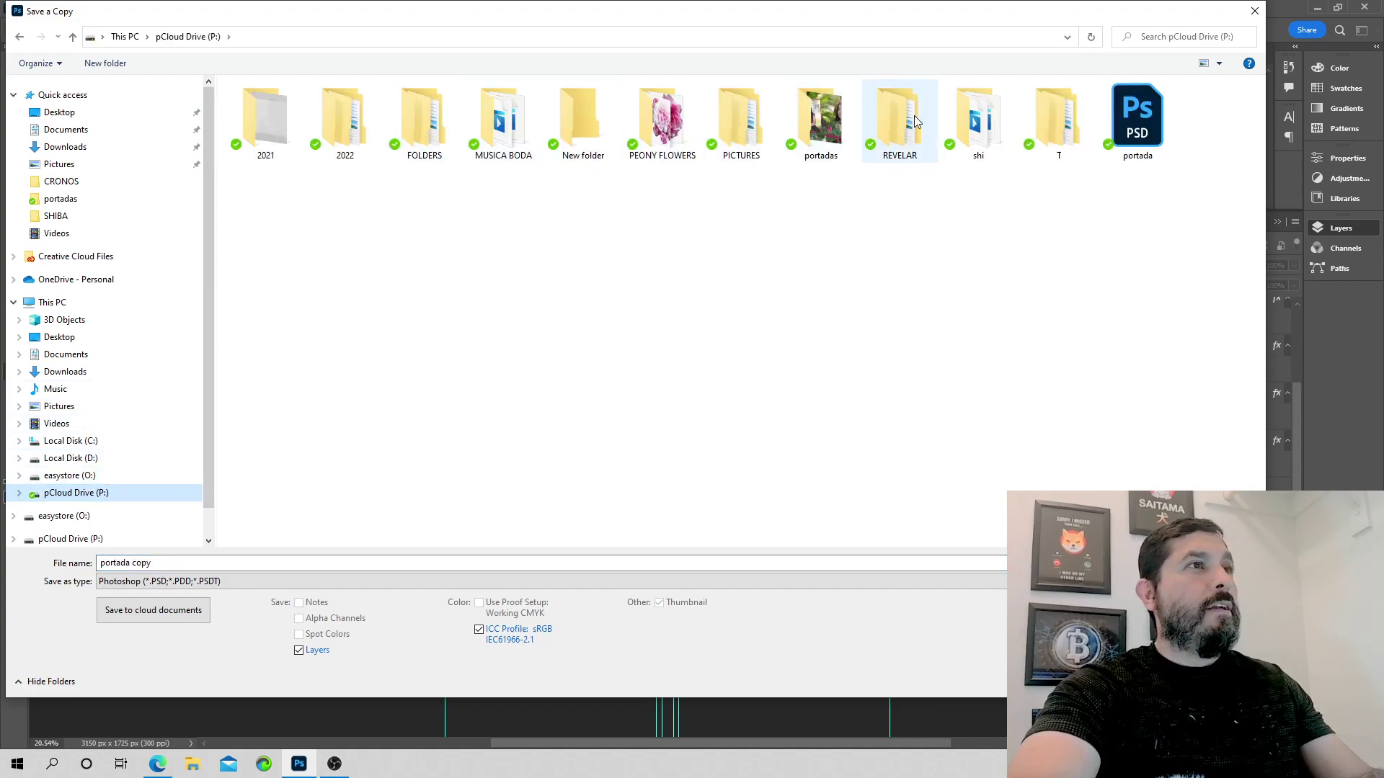
double_click(816, 129)
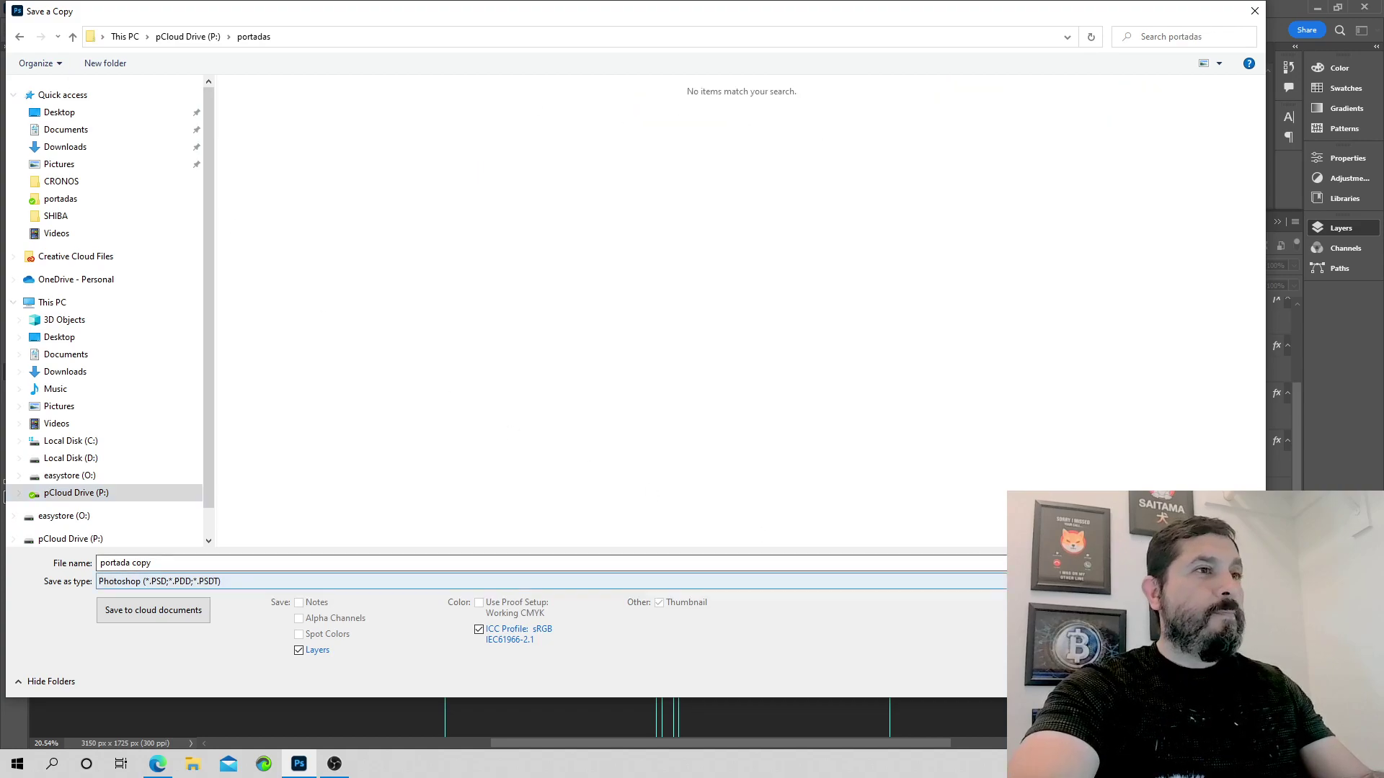
click(951, 581)
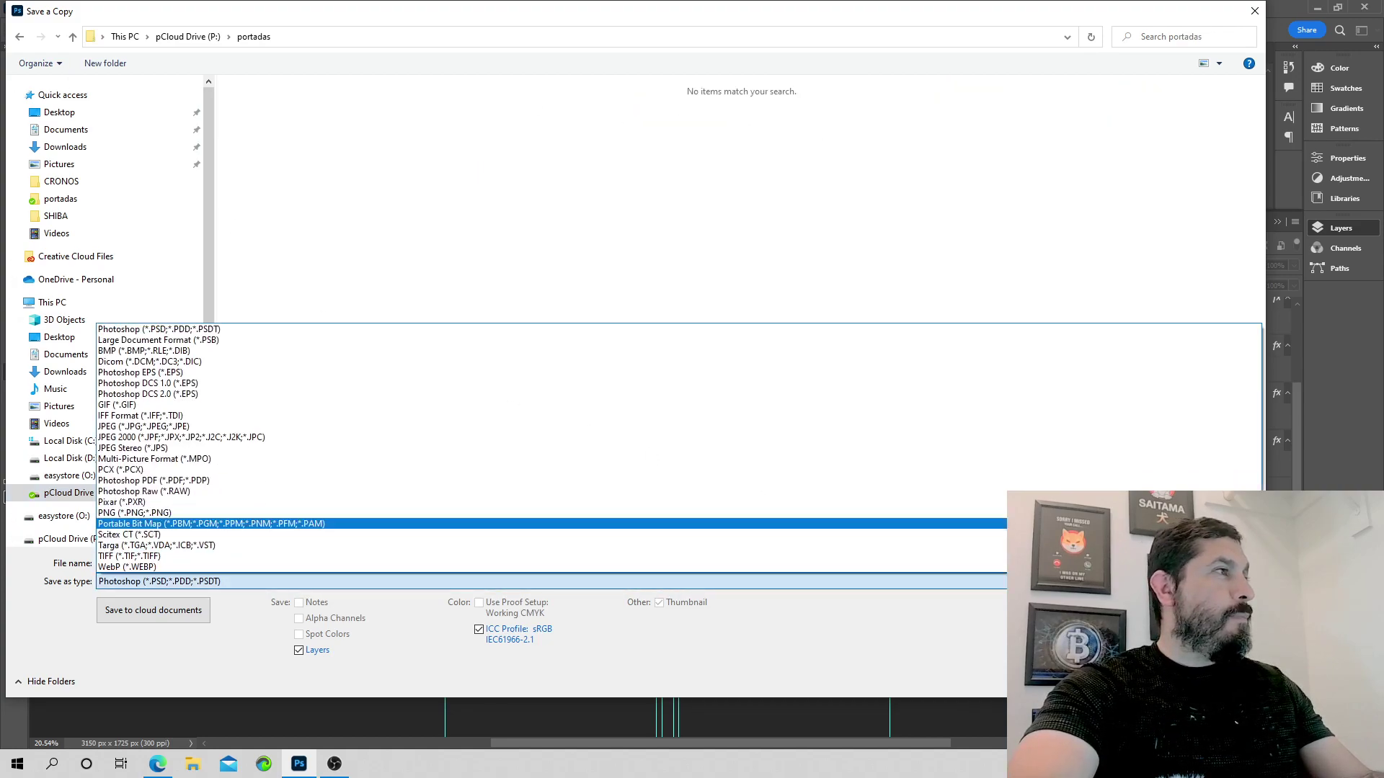
click(1148, 429)
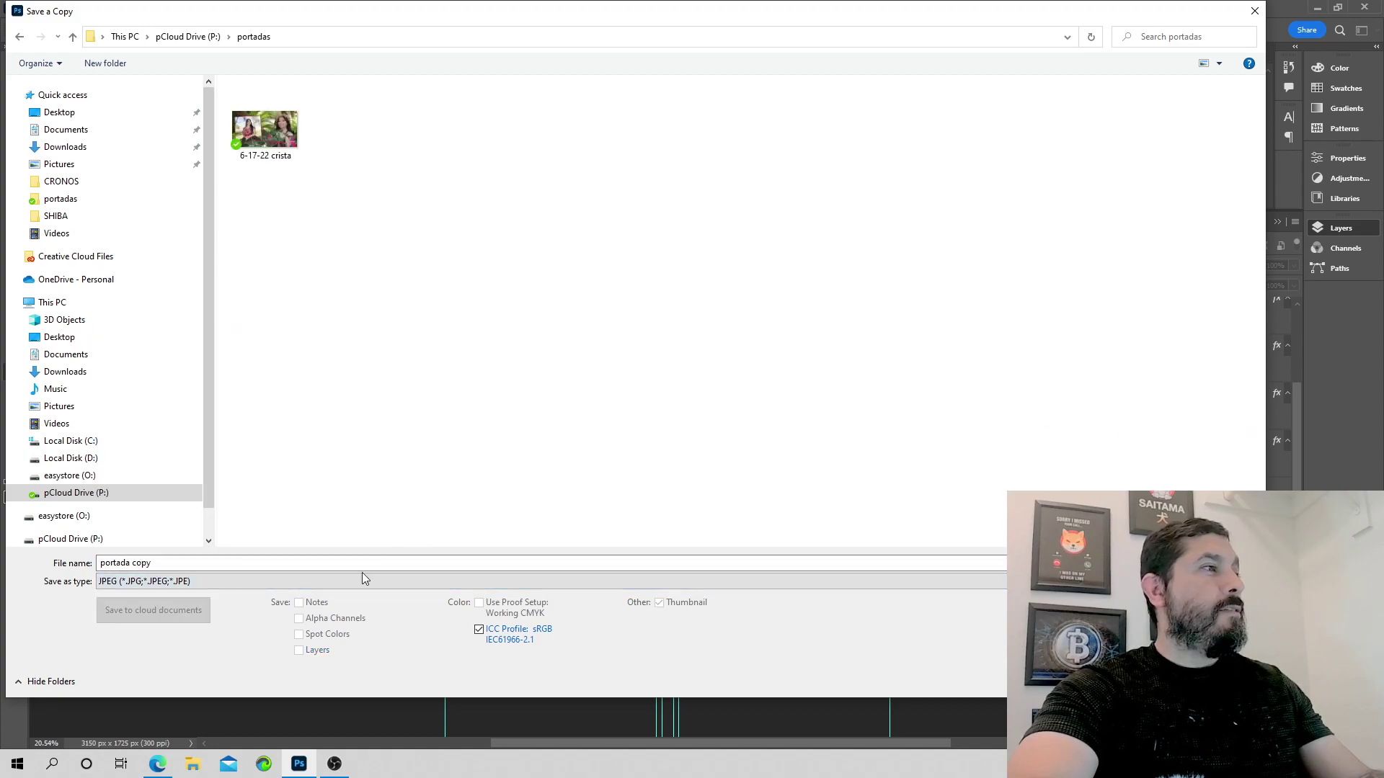
key(Return)
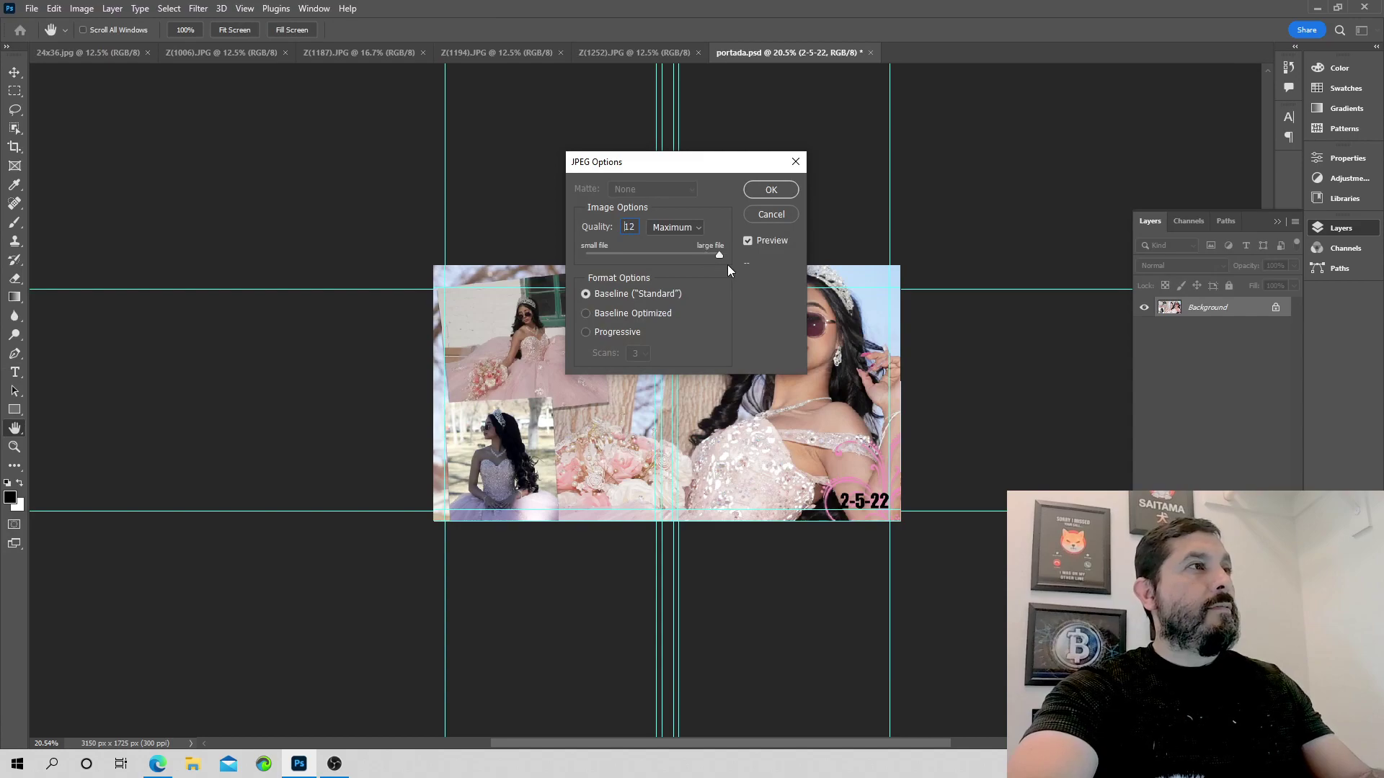
click(793, 191)
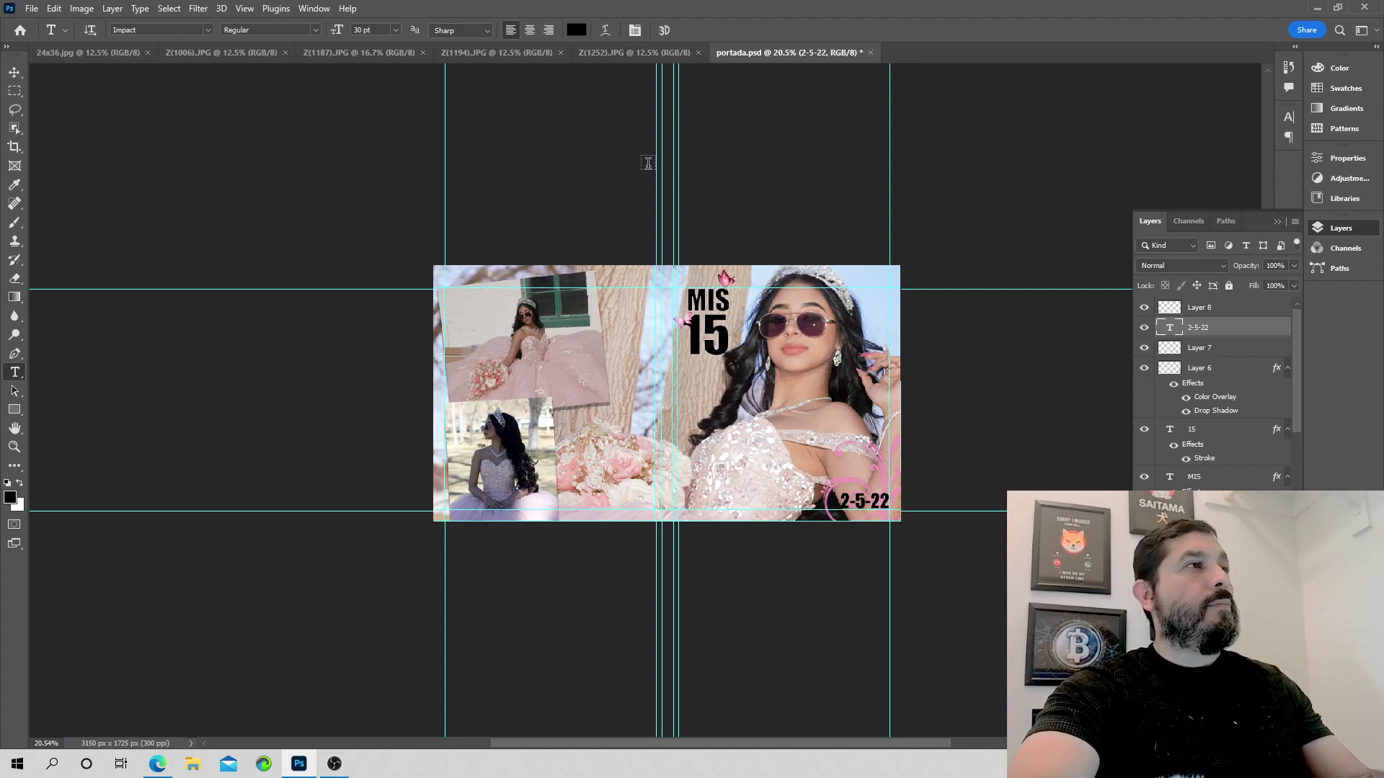
click(33, 10)
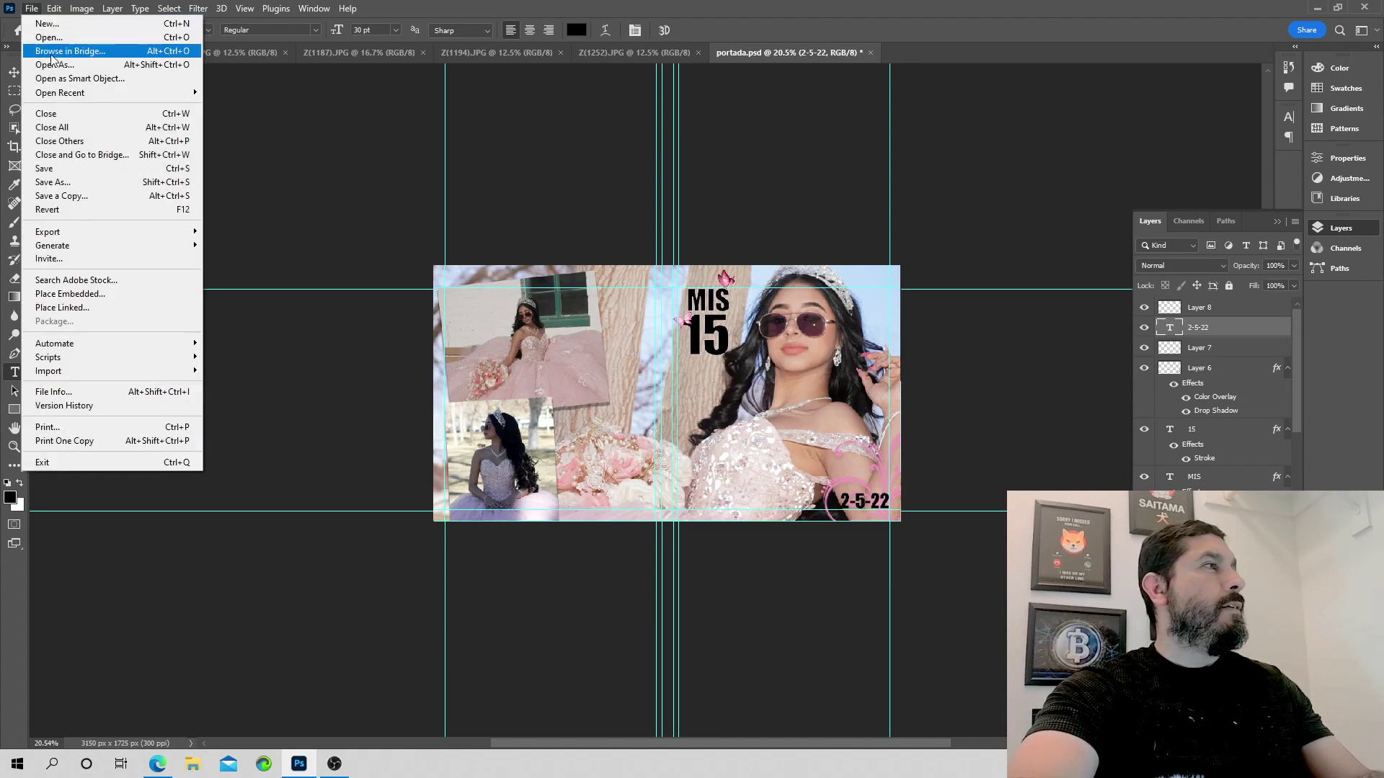
click(72, 181)
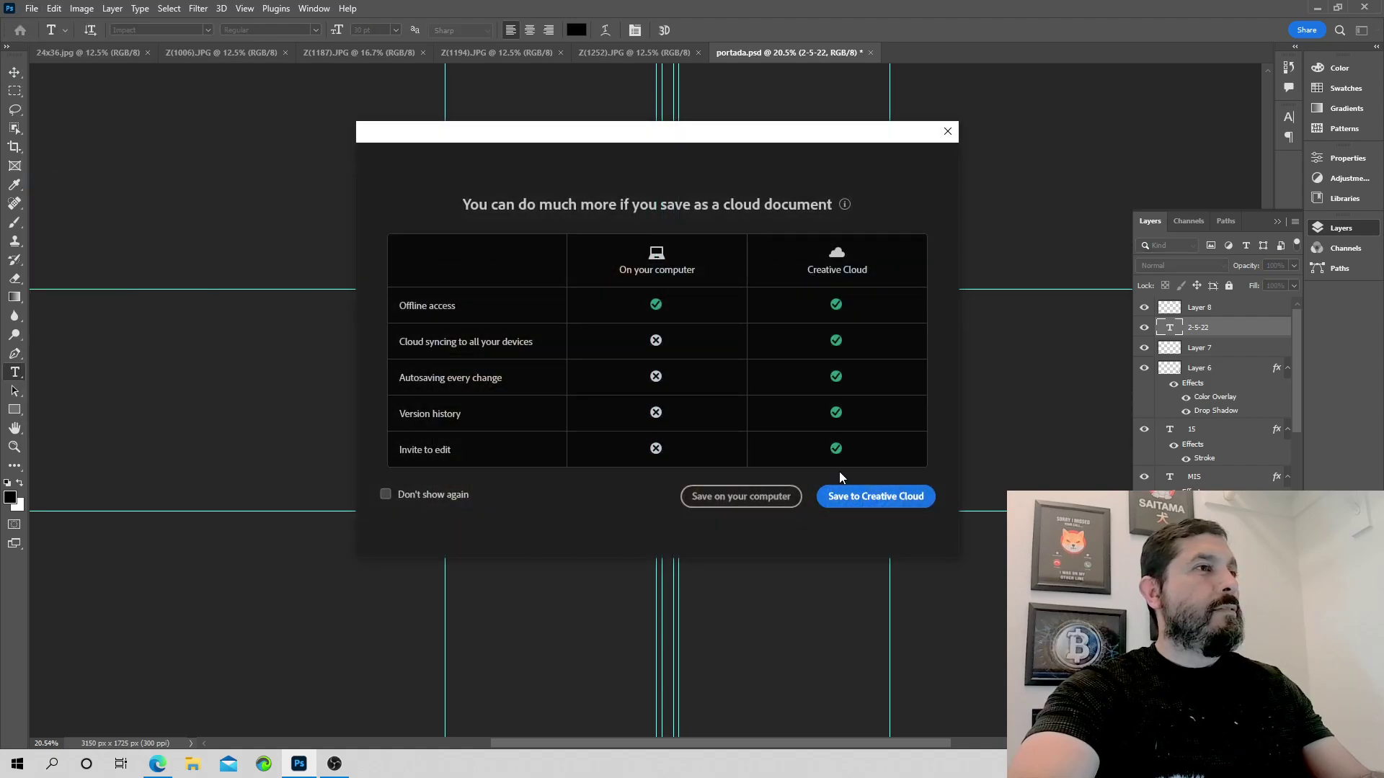
click(749, 498)
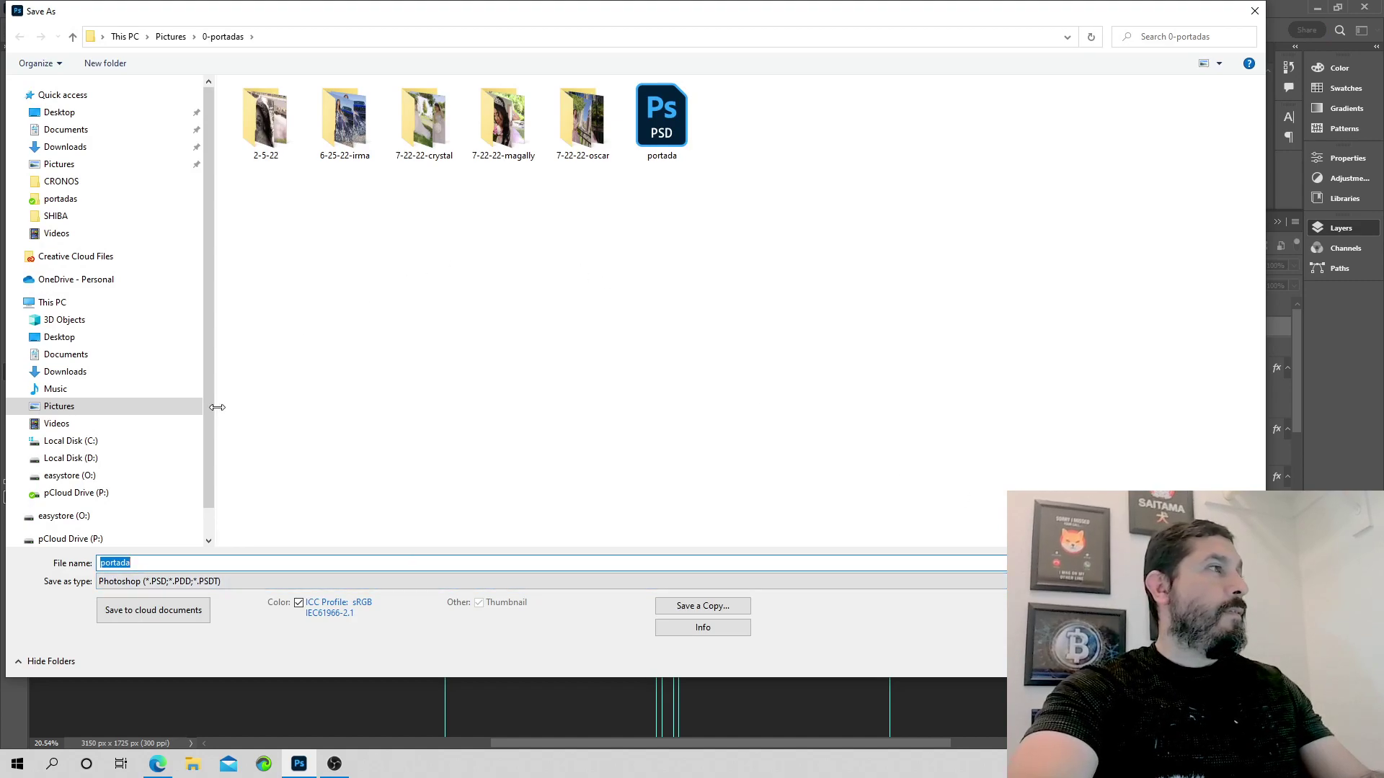
click(126, 491)
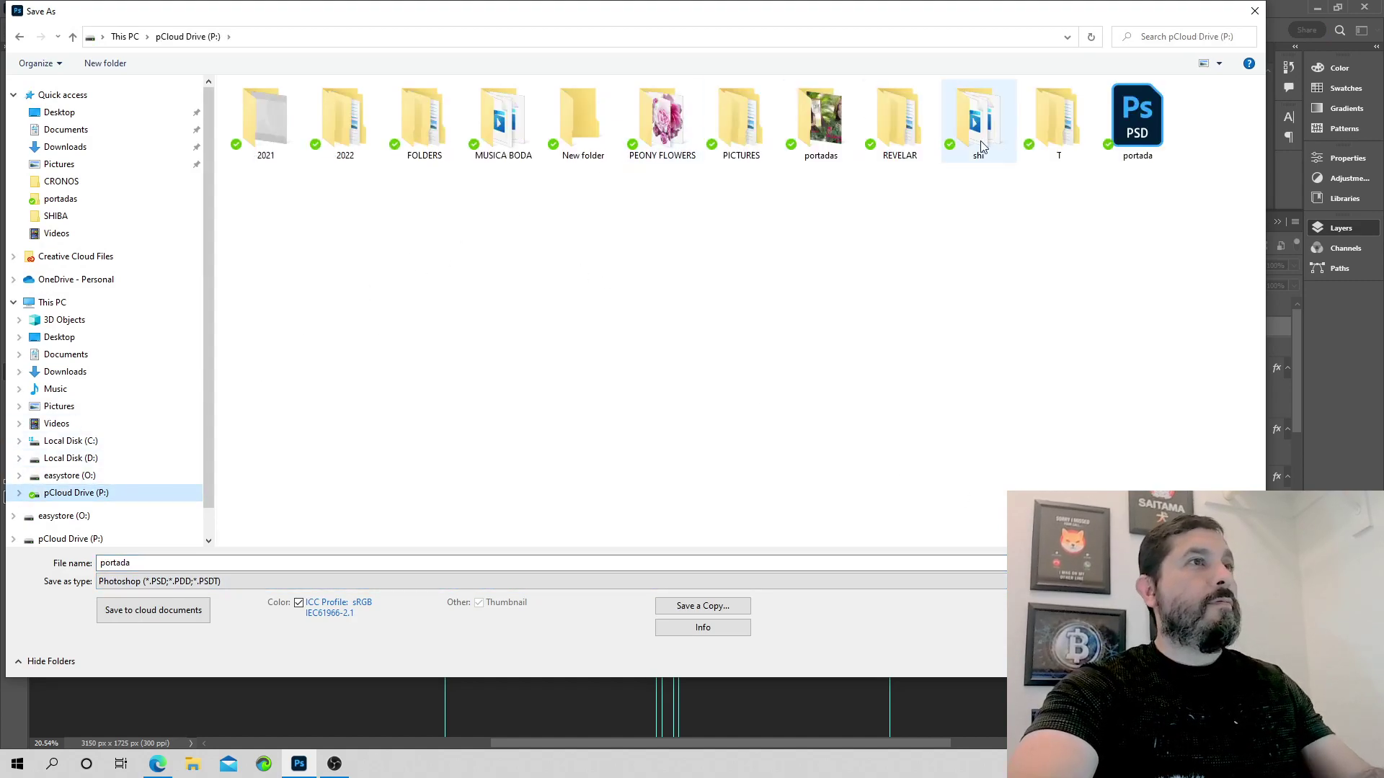
double_click(821, 121)
key(Tab)
key(alt+Down)
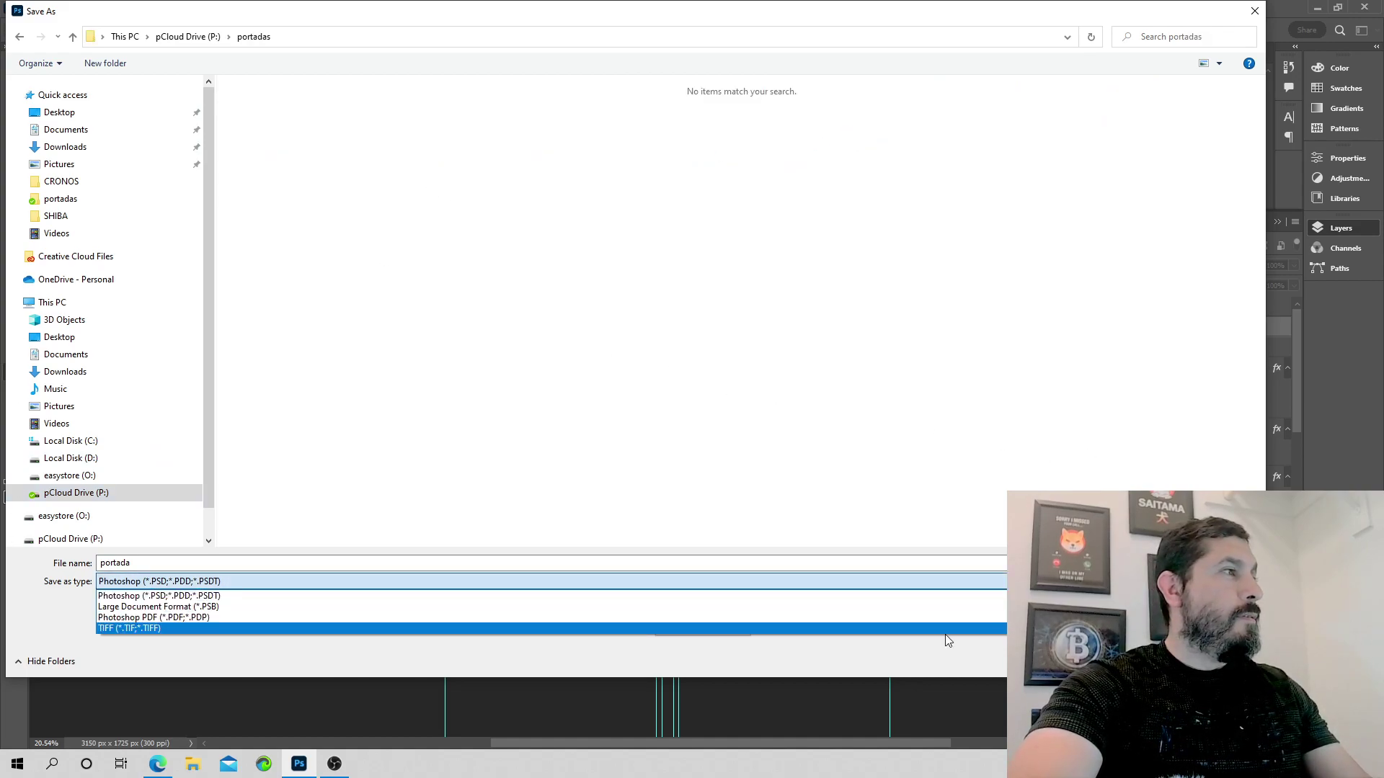
click(1255, 10)
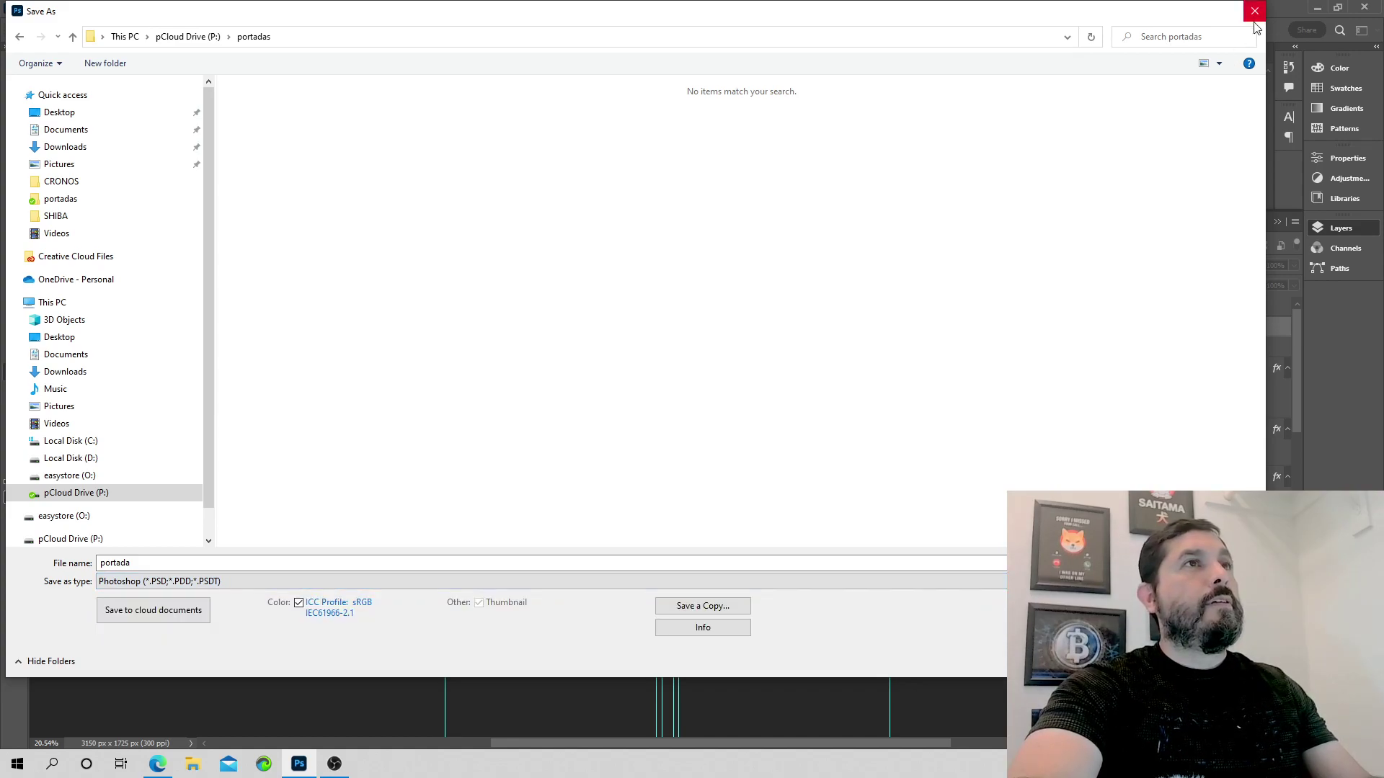
click(1255, 11)
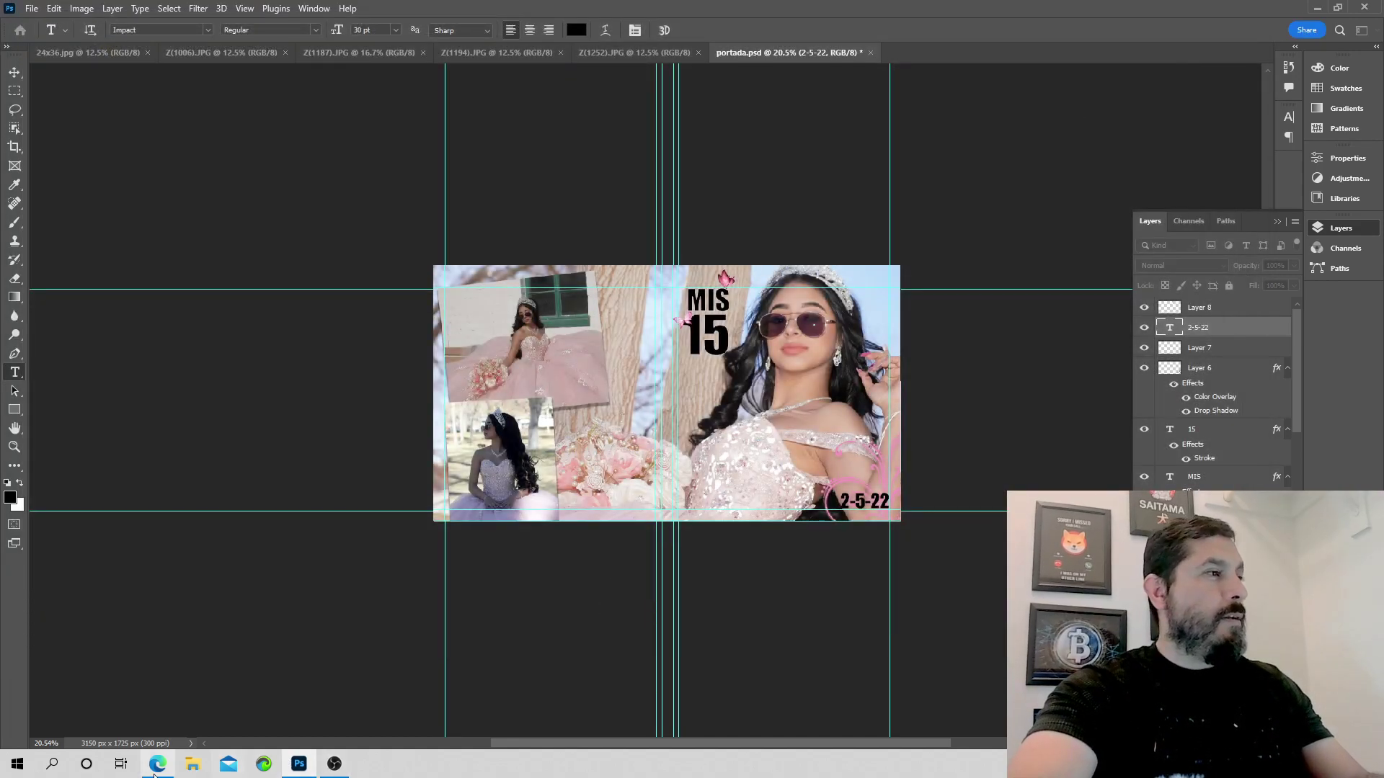
- Switch to File Explorer and open the portadas folder on pCloud Drive (P:)
click(192, 763)
scroll(288, 506, down, 5)
click(337, 506)
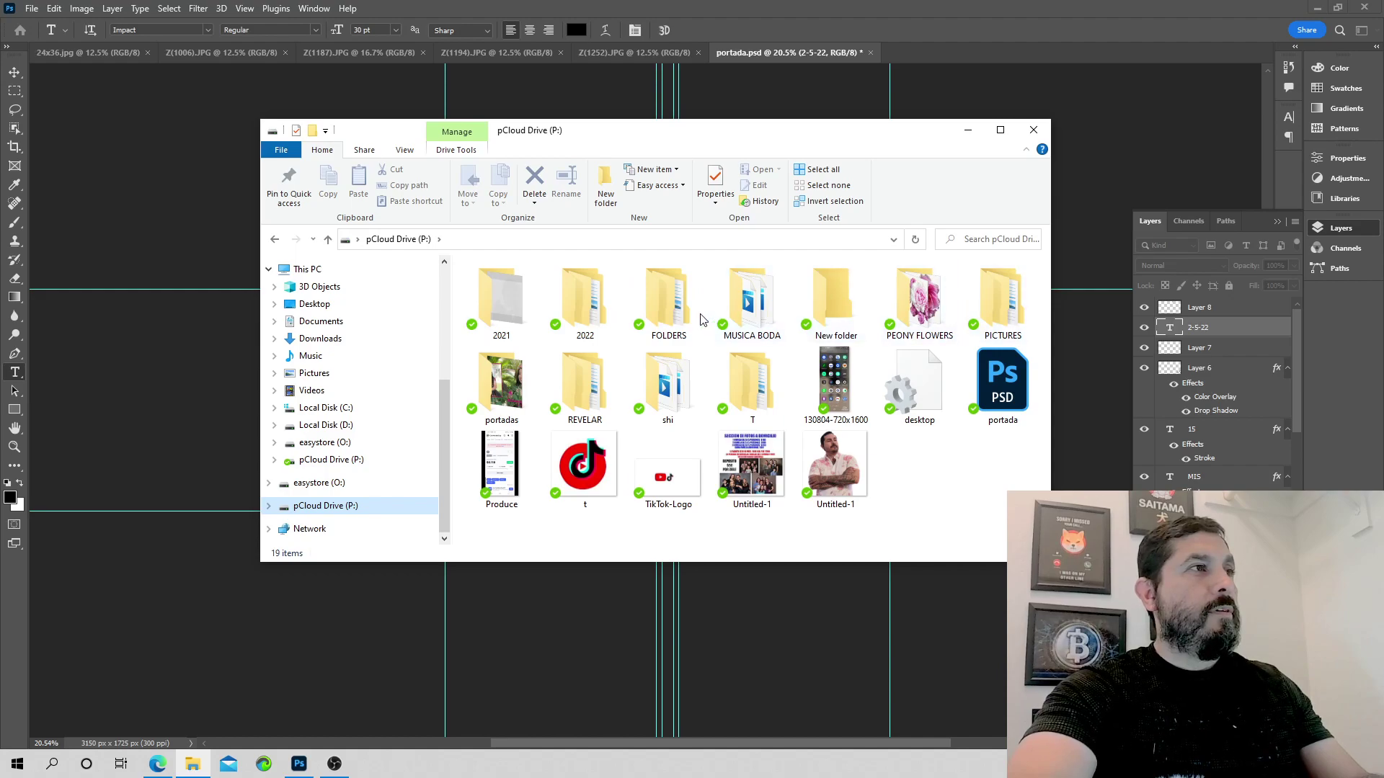
double_click(516, 385)
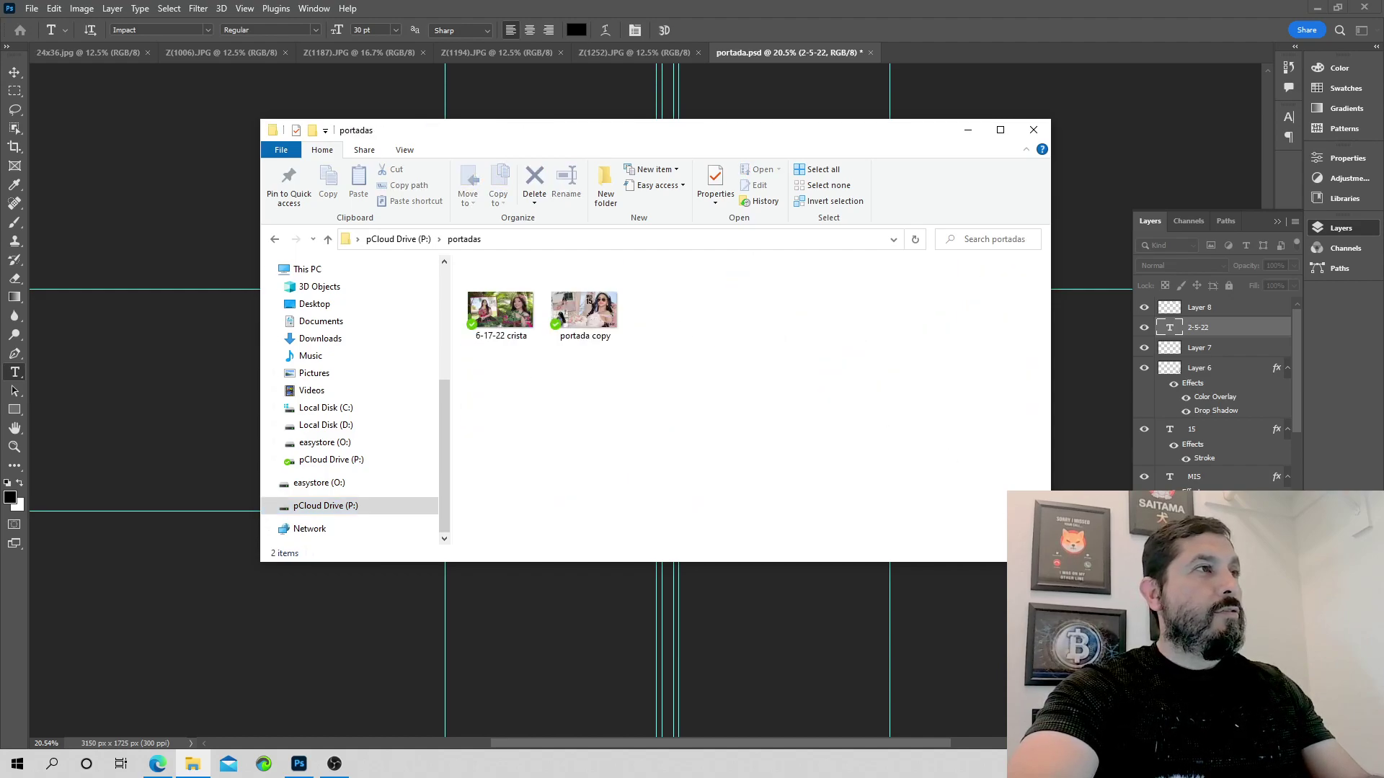
- Rename the "portada copy" image as 2-5-22 followed by a hyphen and the person's first name in lowercase
click(585, 317)
right_click(588, 317)
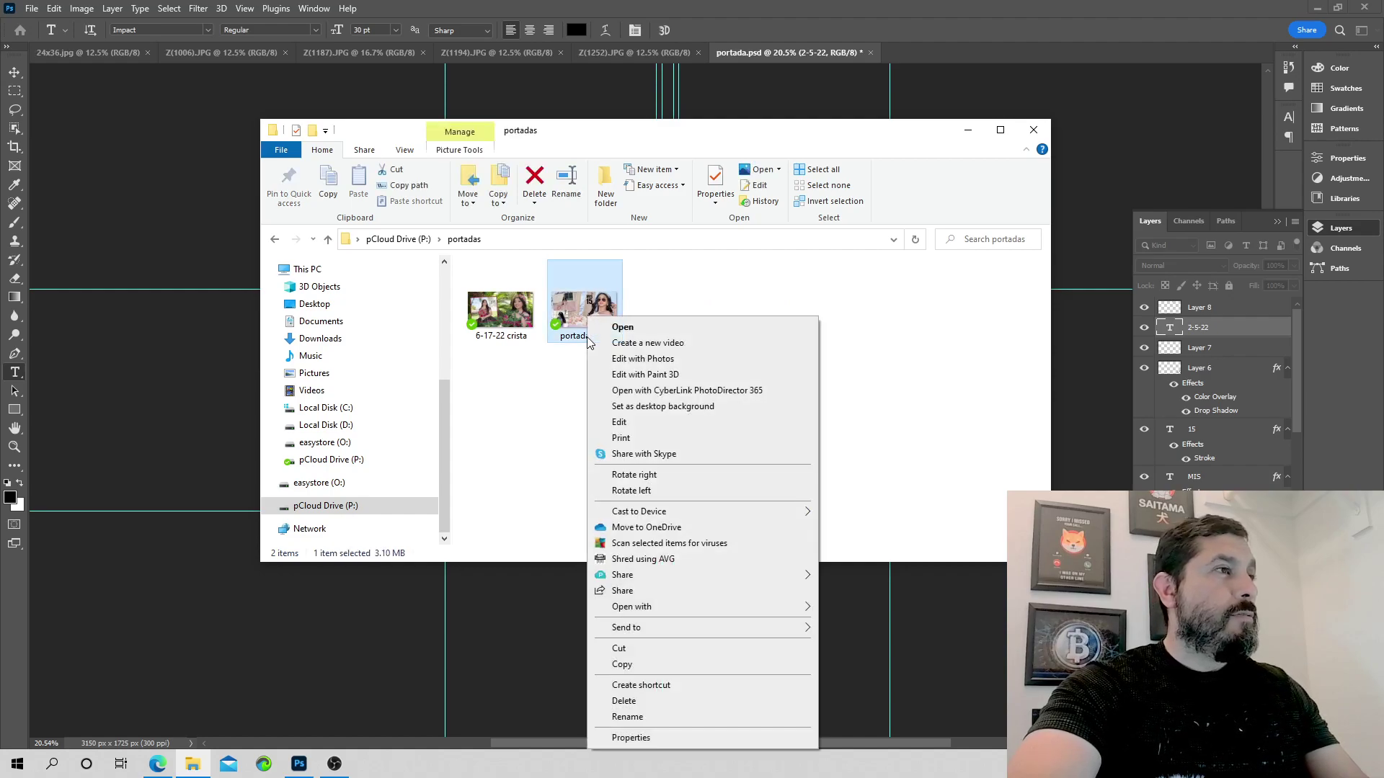
click(630, 718)
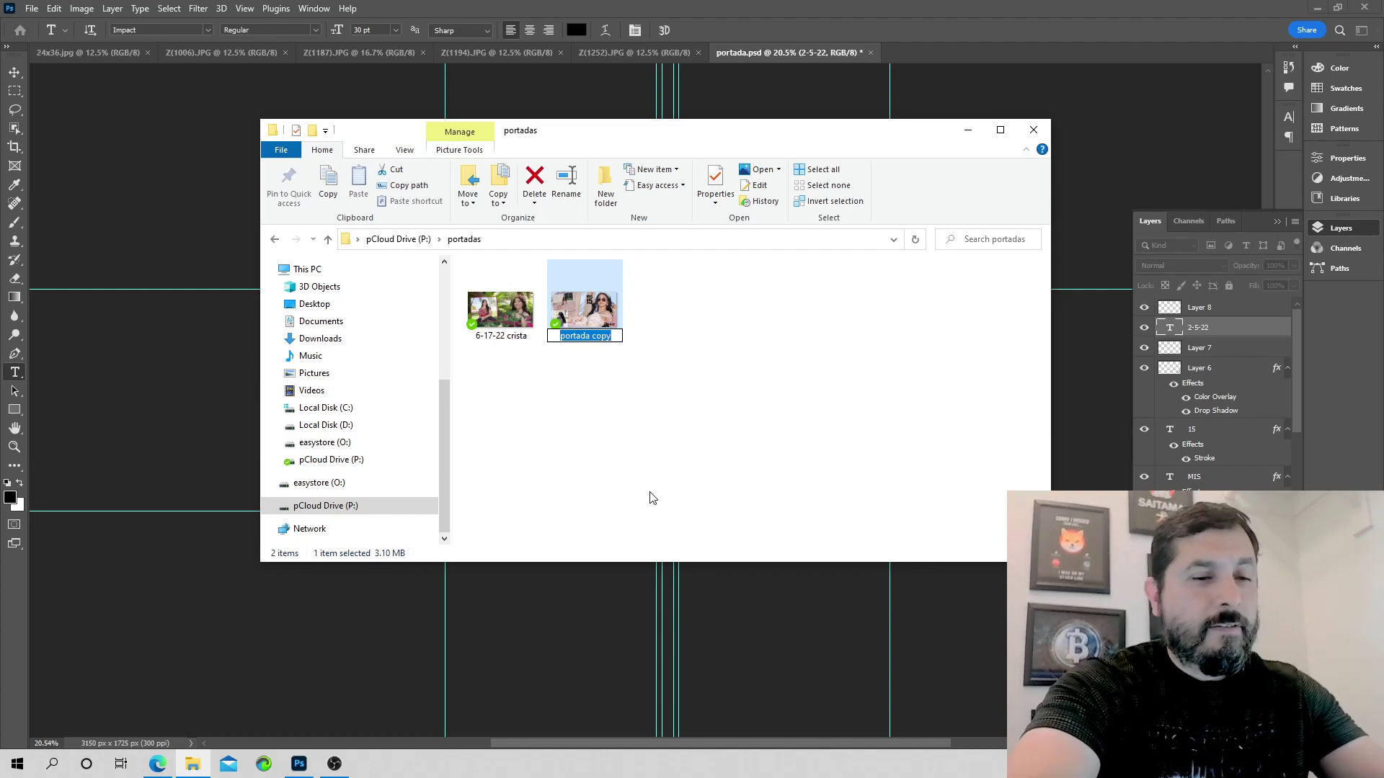
text(2-5-22)
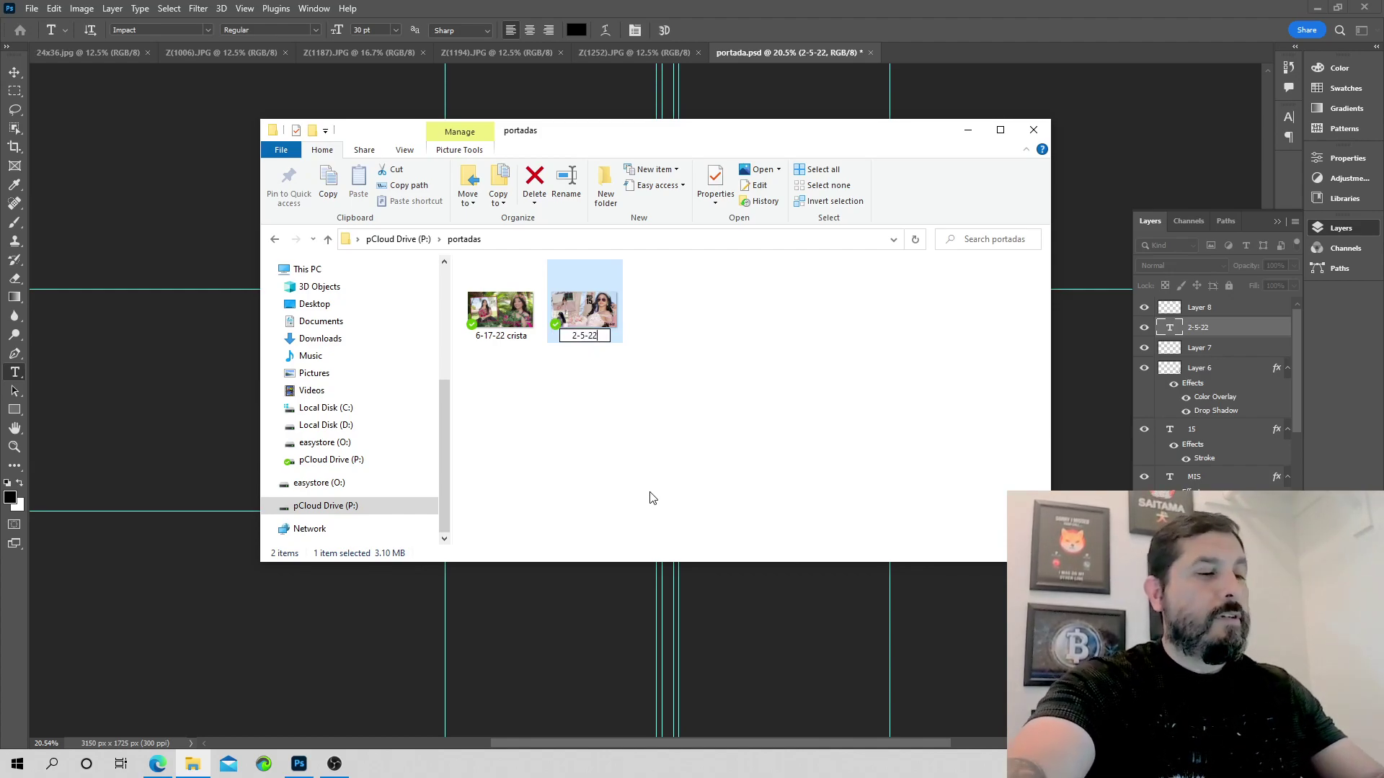
text(-)
text(oscar)
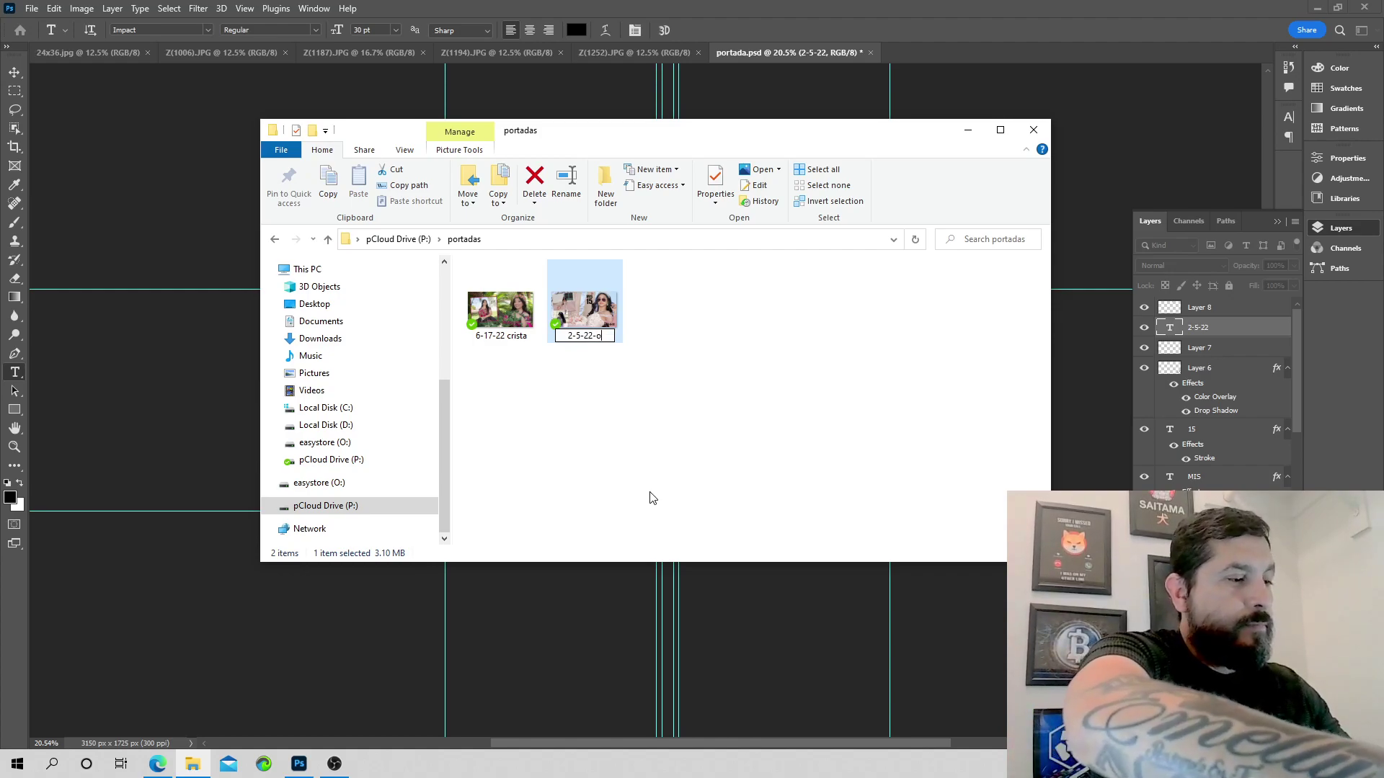
click(627, 432)
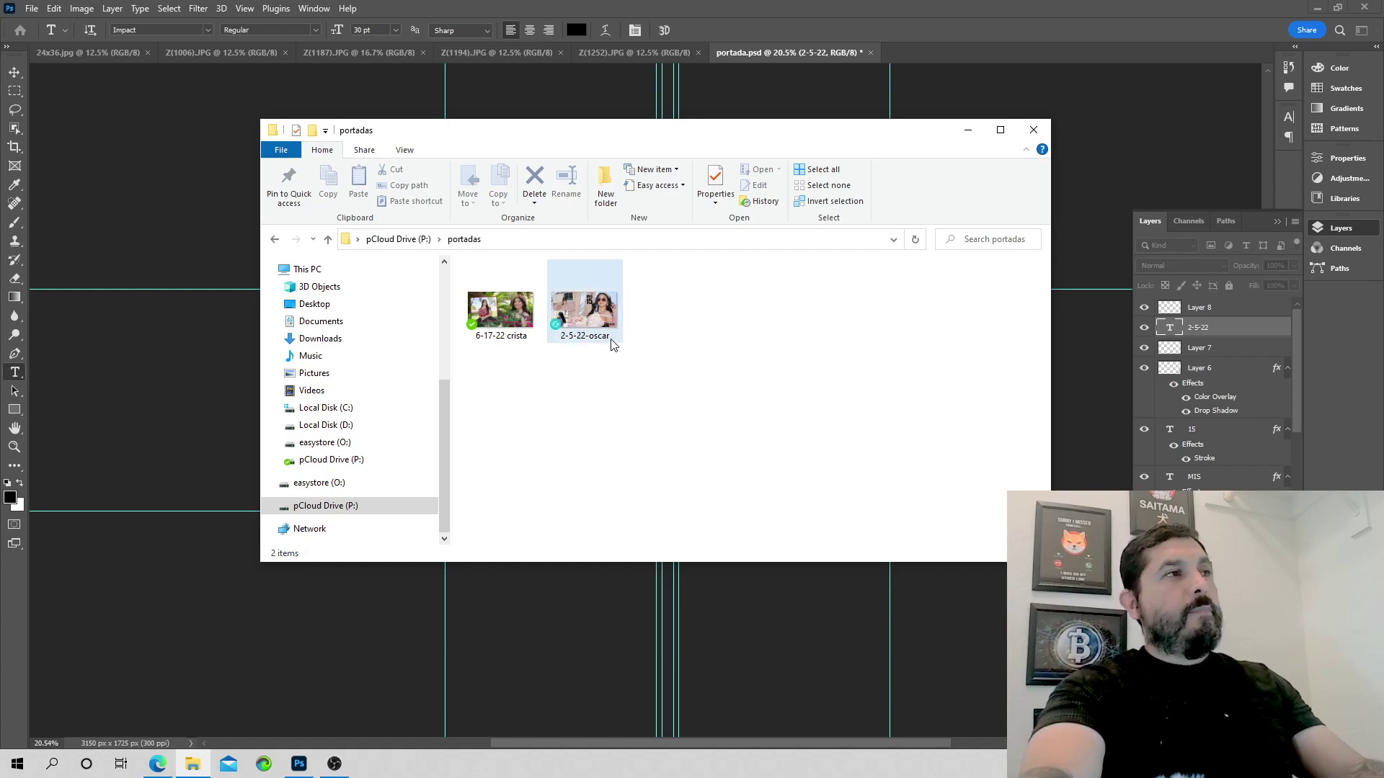
- Close the portadas folder window and return to the album cover in Photoshop
click(566, 320)
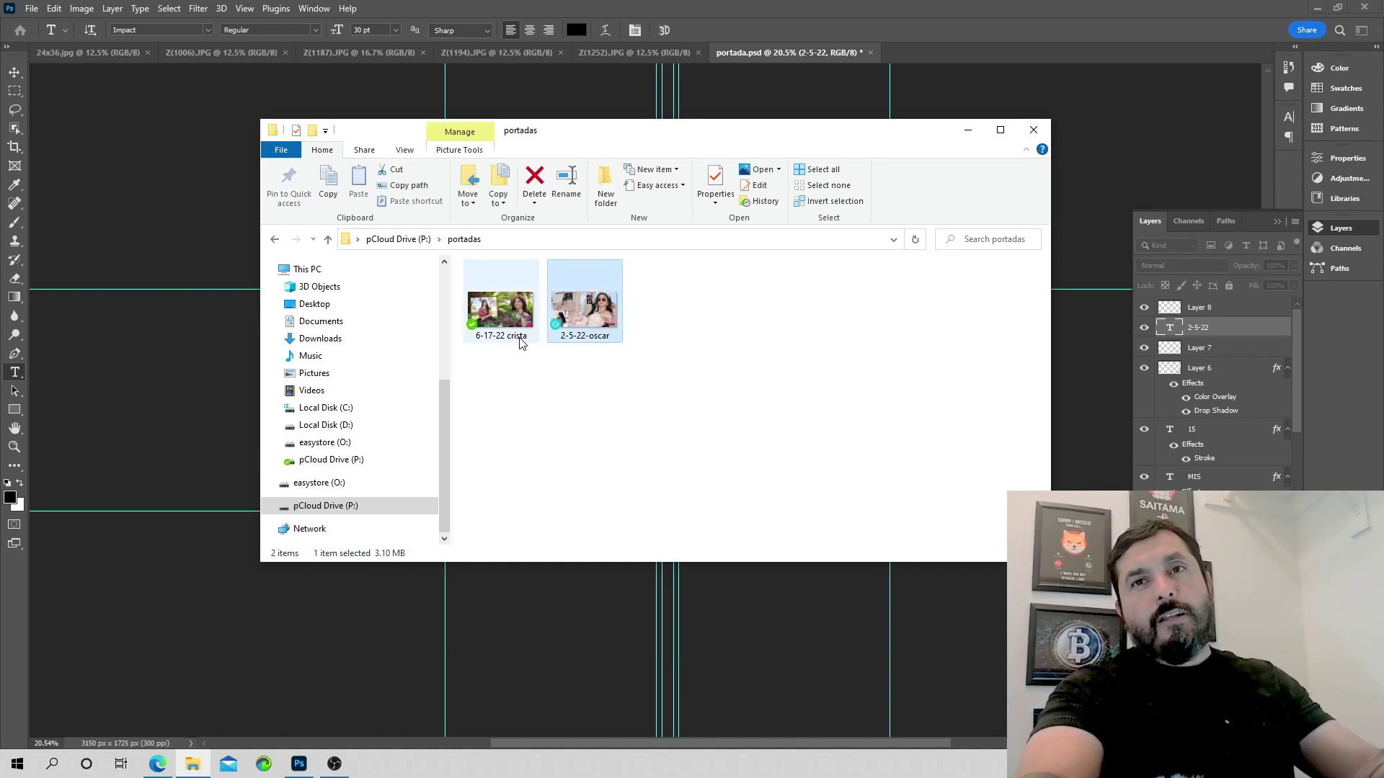
click(515, 395)
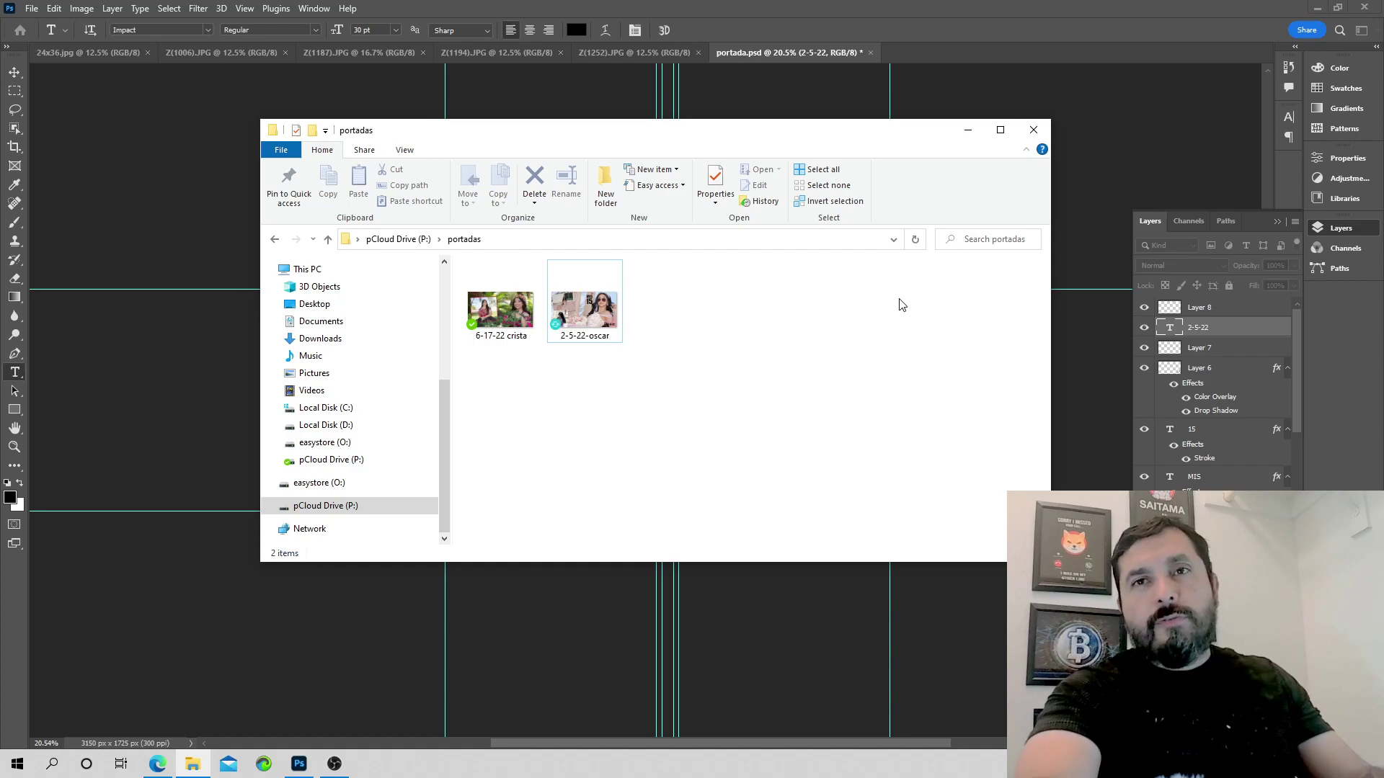
click(1041, 135)
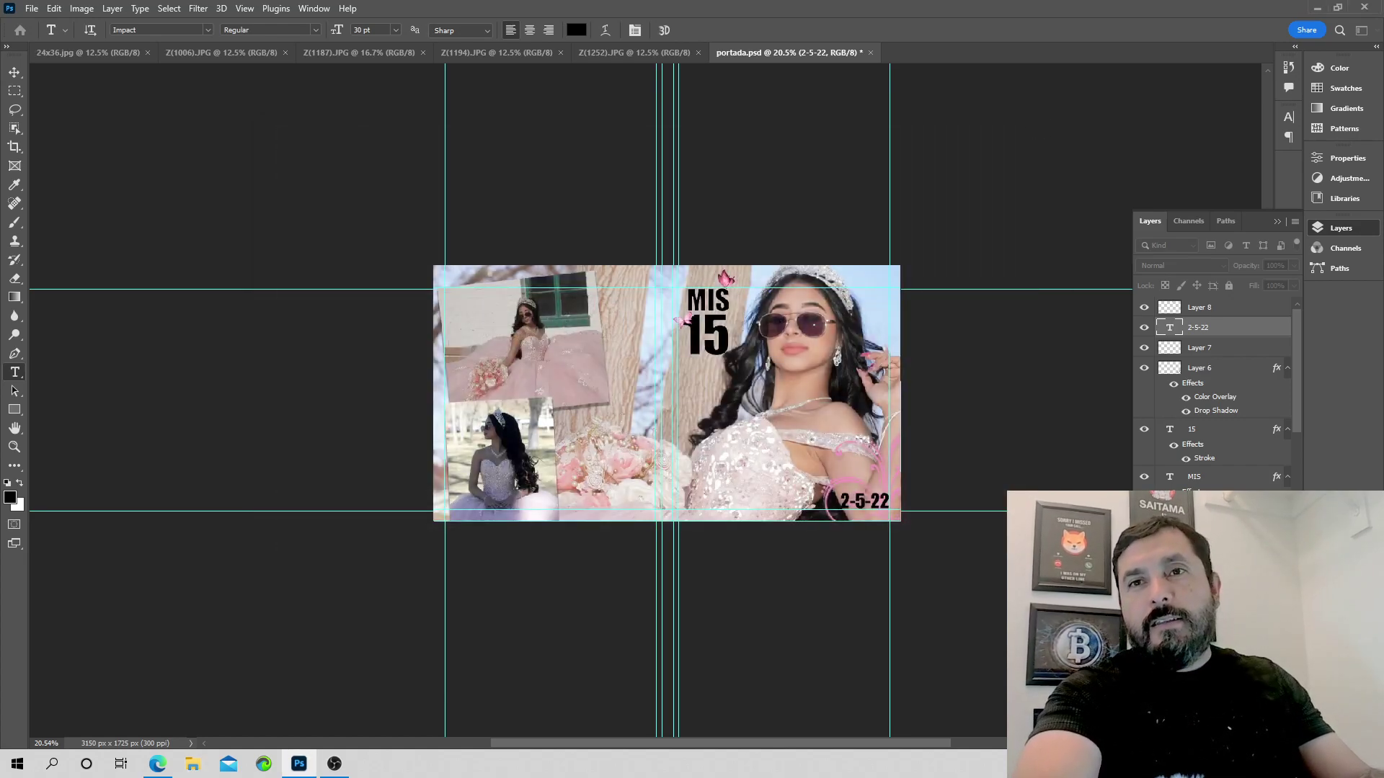